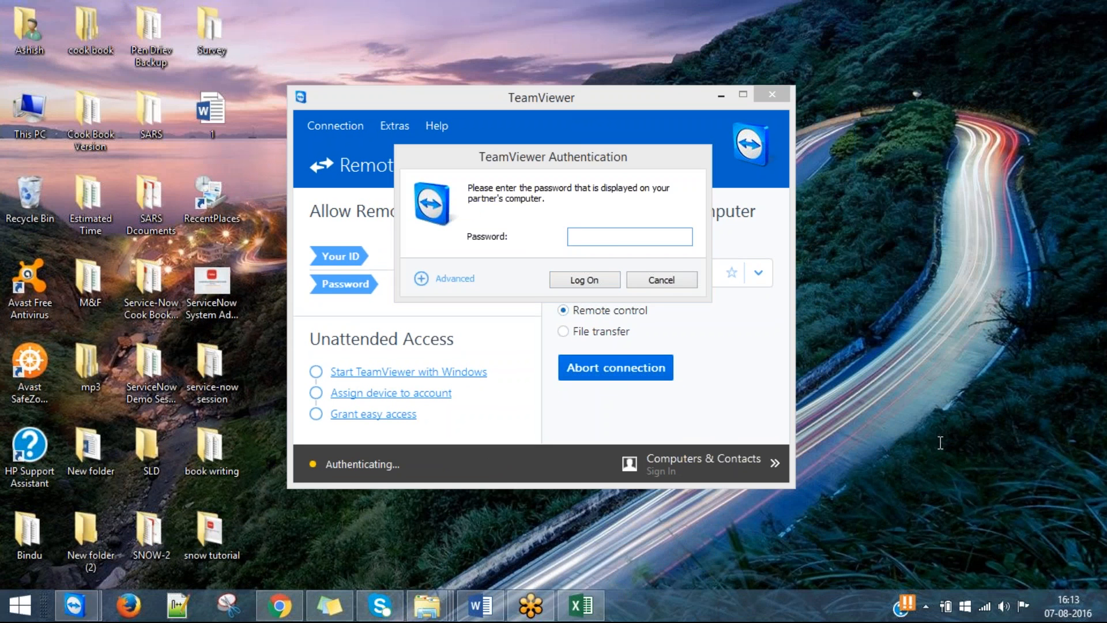
Move the authentication dialog aside, enter the partner computer's password and log on to the remote session.
drag(554, 157, 581, 68)
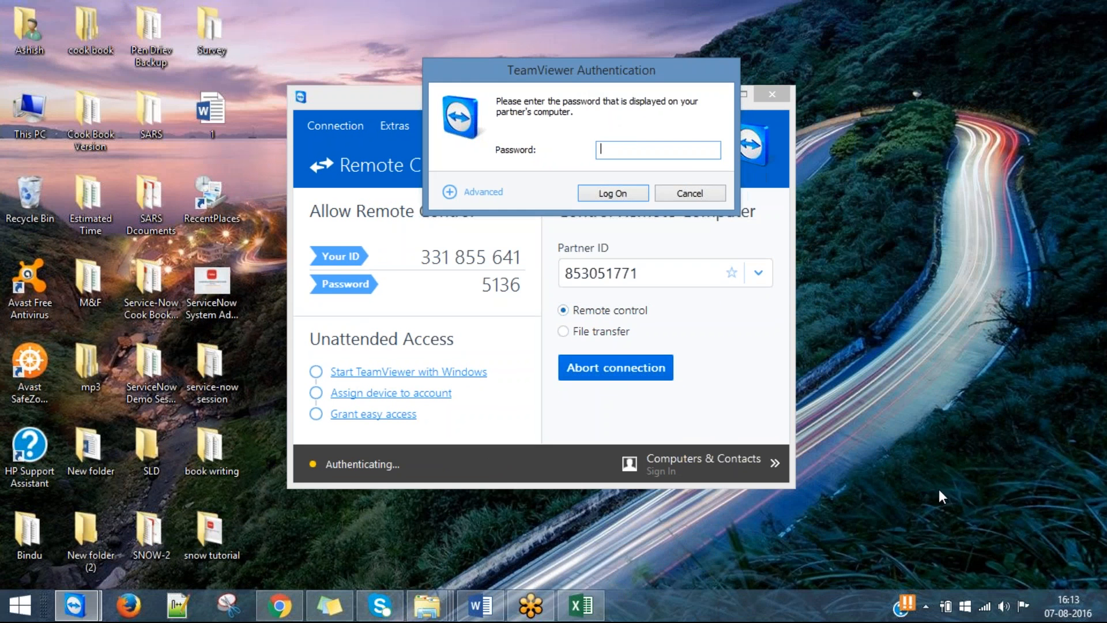
click(936, 430)
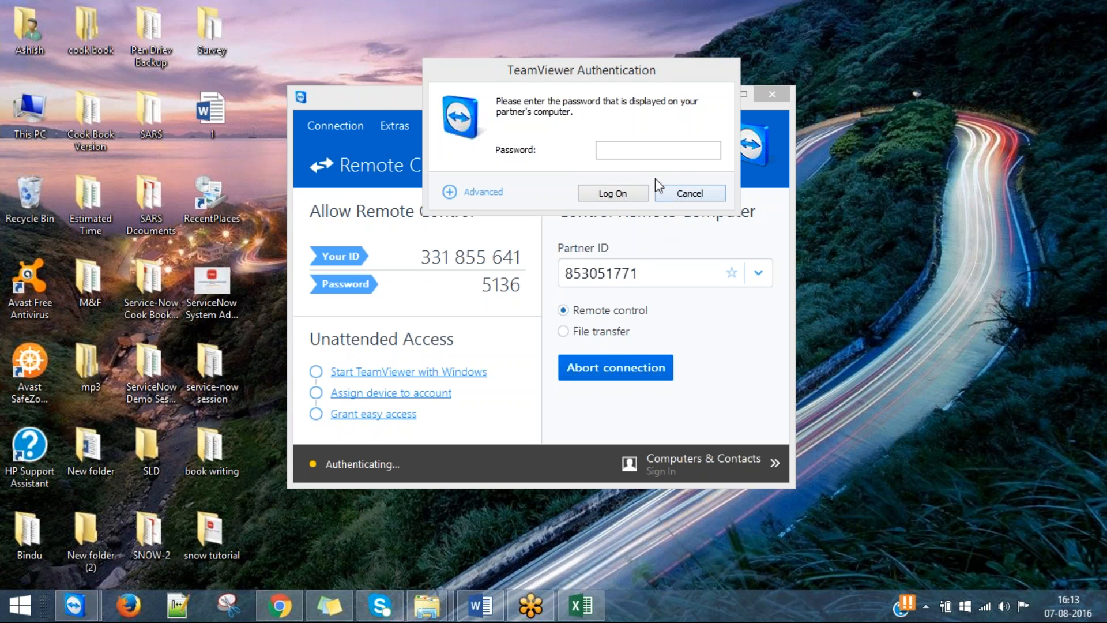
click(647, 148)
text(••••)
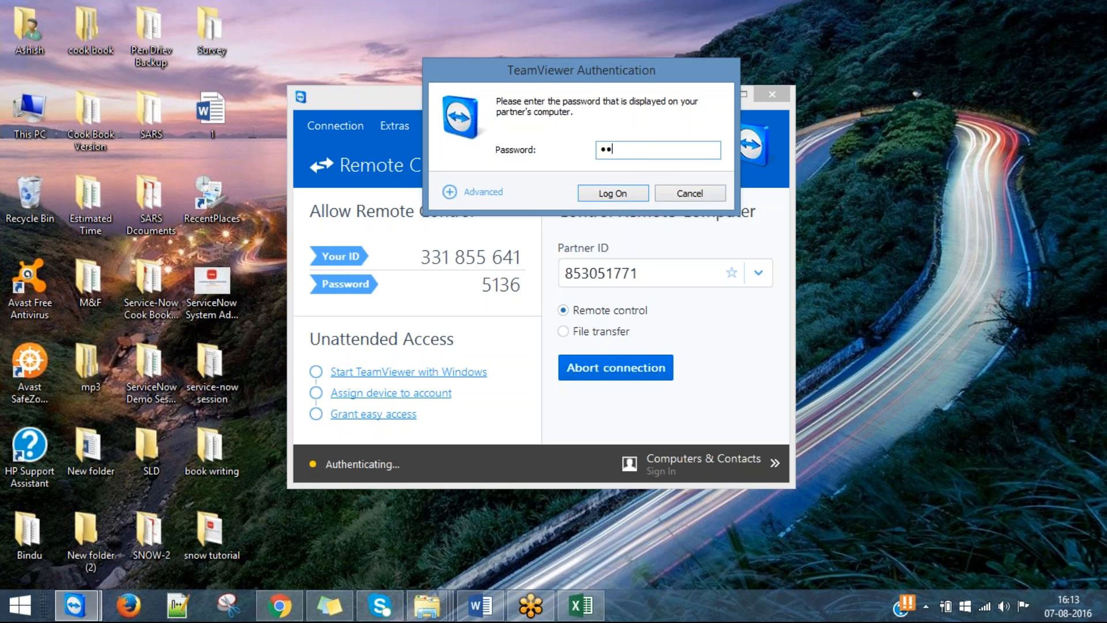
key(Return)
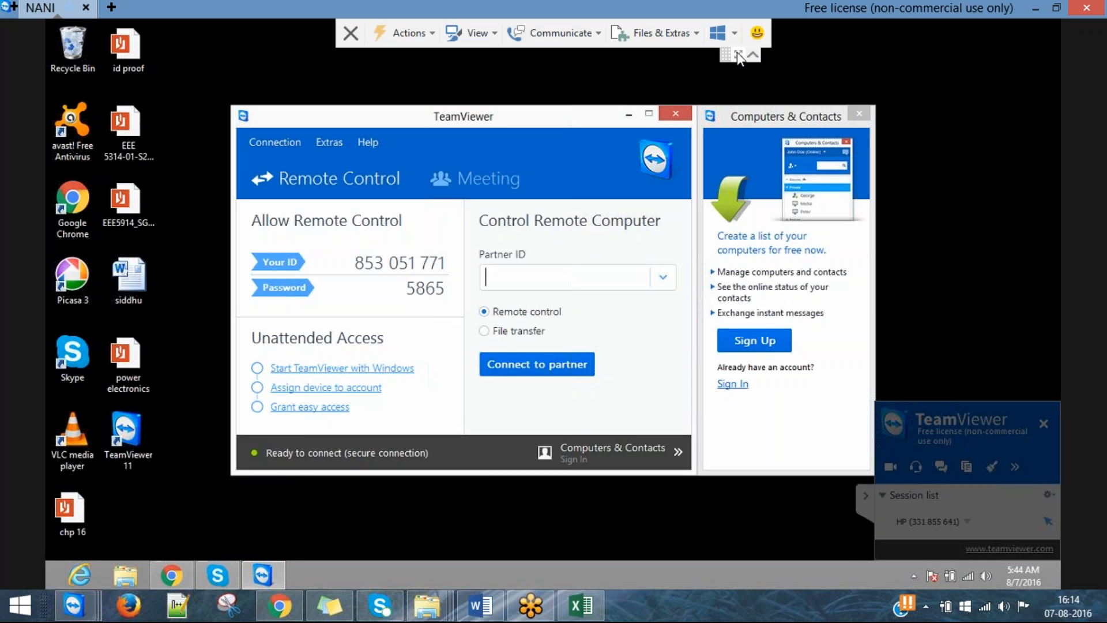
Open the session chat and send the partner the message "i had asked to minimize goto meeting".
click(696, 35)
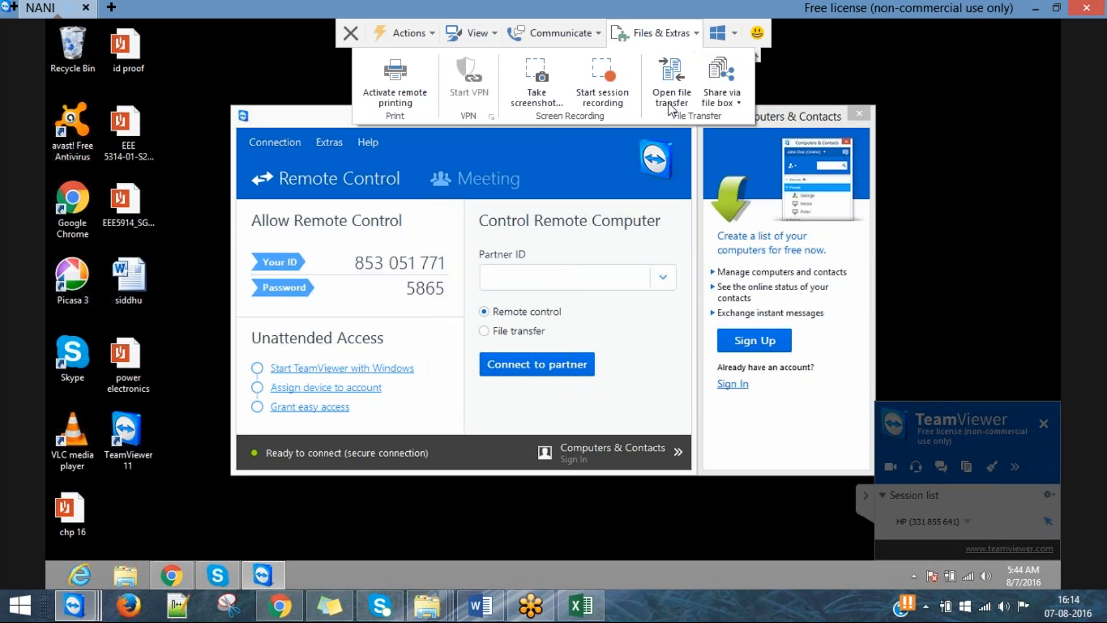
click(600, 35)
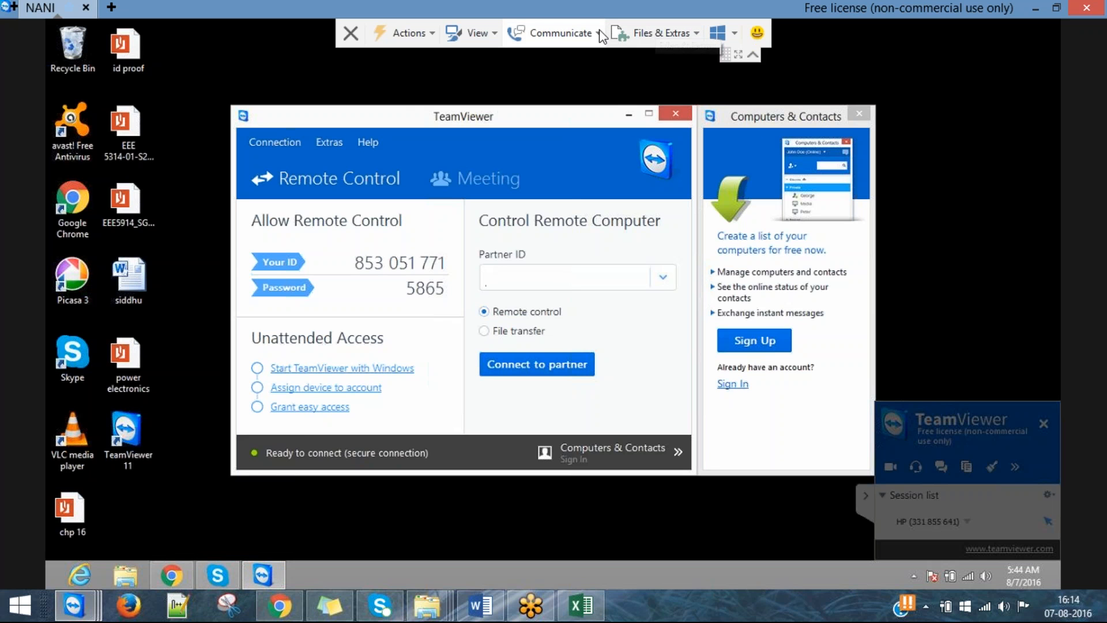
click(600, 36)
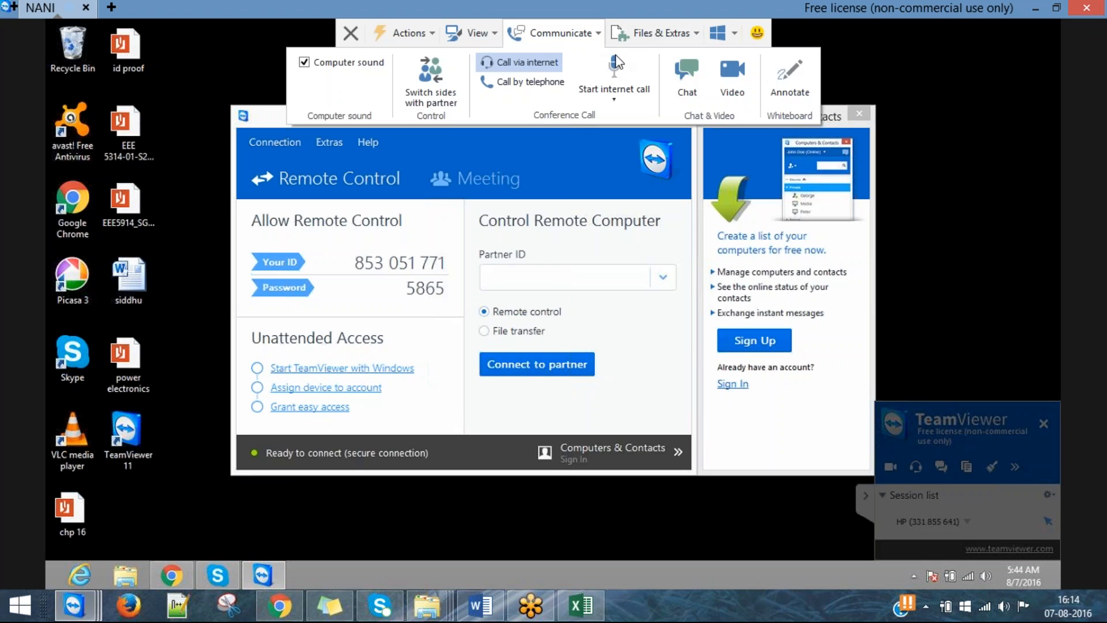
click(687, 69)
text(i had asked to min)
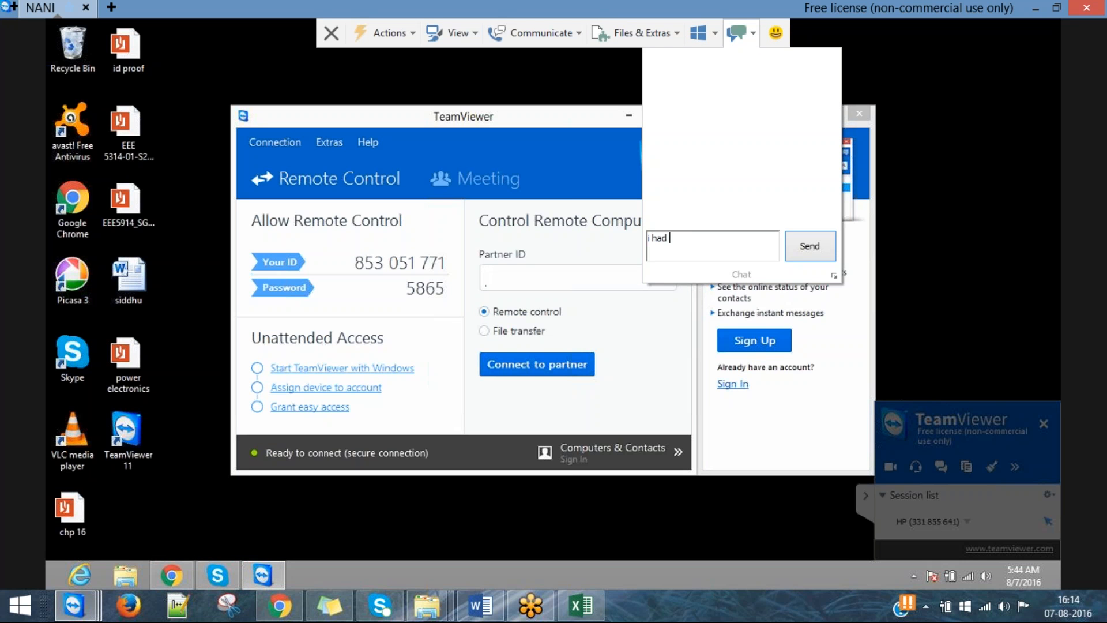
text(imize ths)
key(BackSpace)
key(BackSpace)
key(BackSpace)
text(goto meeting)
key(Return)
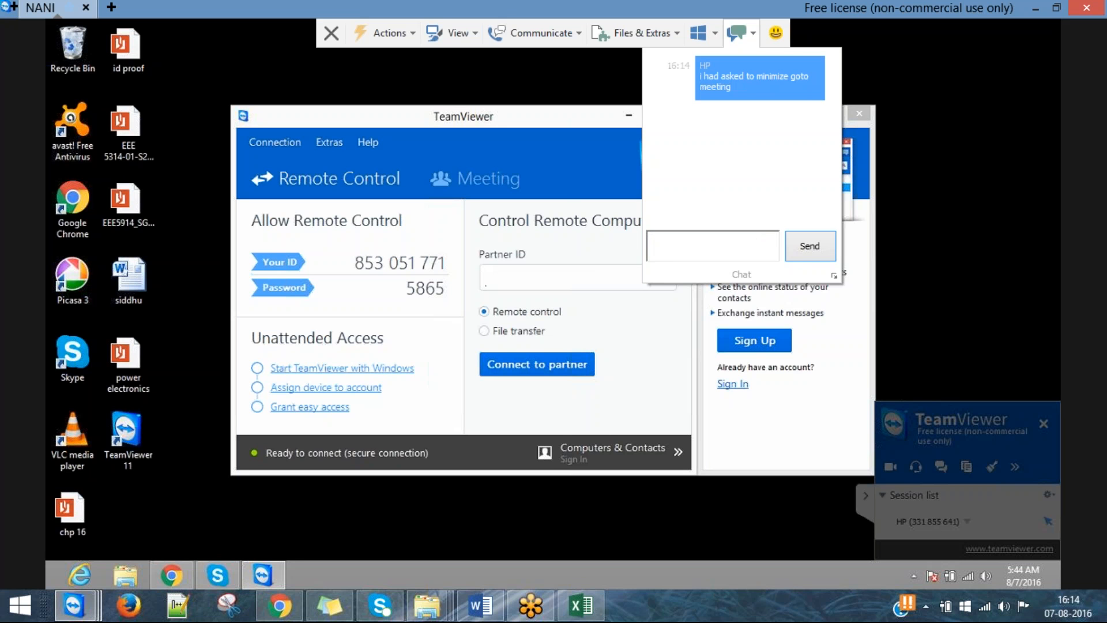
text(can y)
key(ctrl+a)
text(please reconnne)
key(ctrl+a)
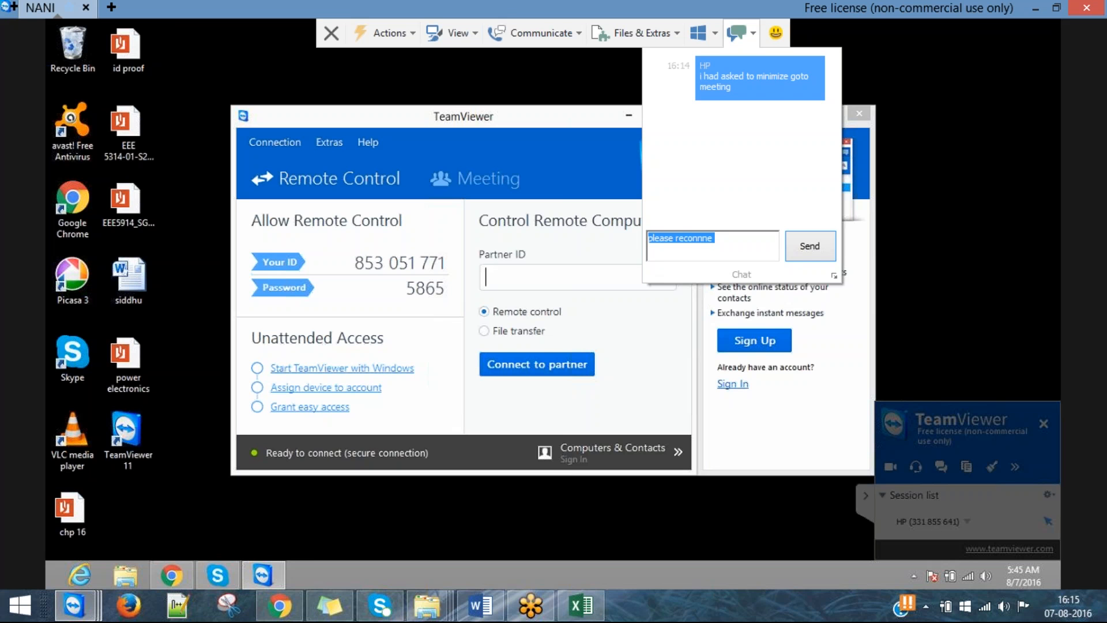
key(BackSpace)
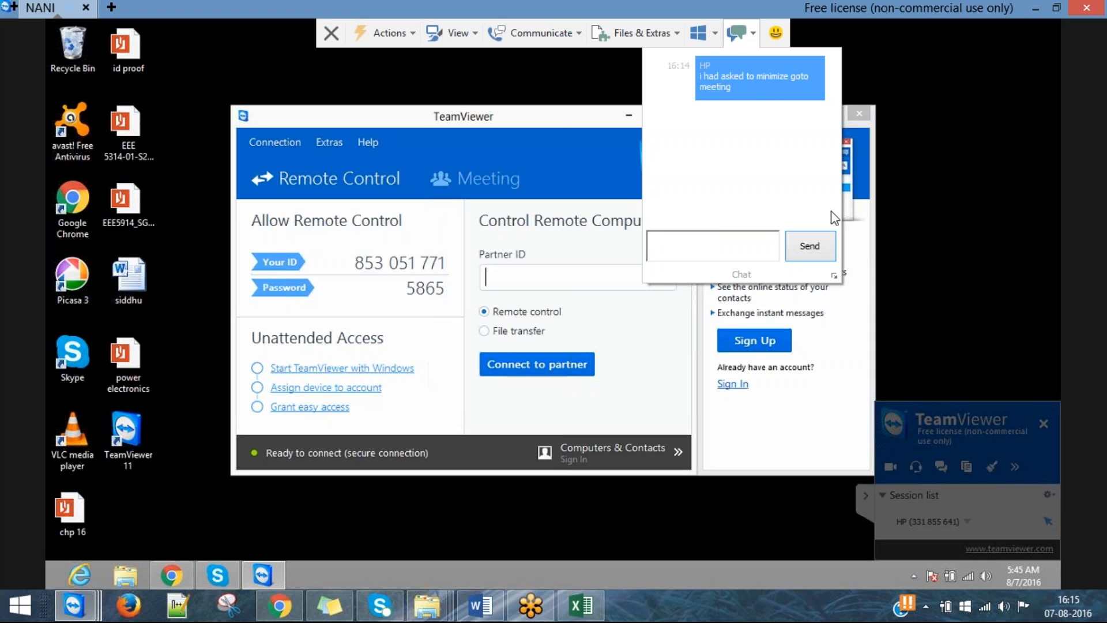
click(1016, 456)
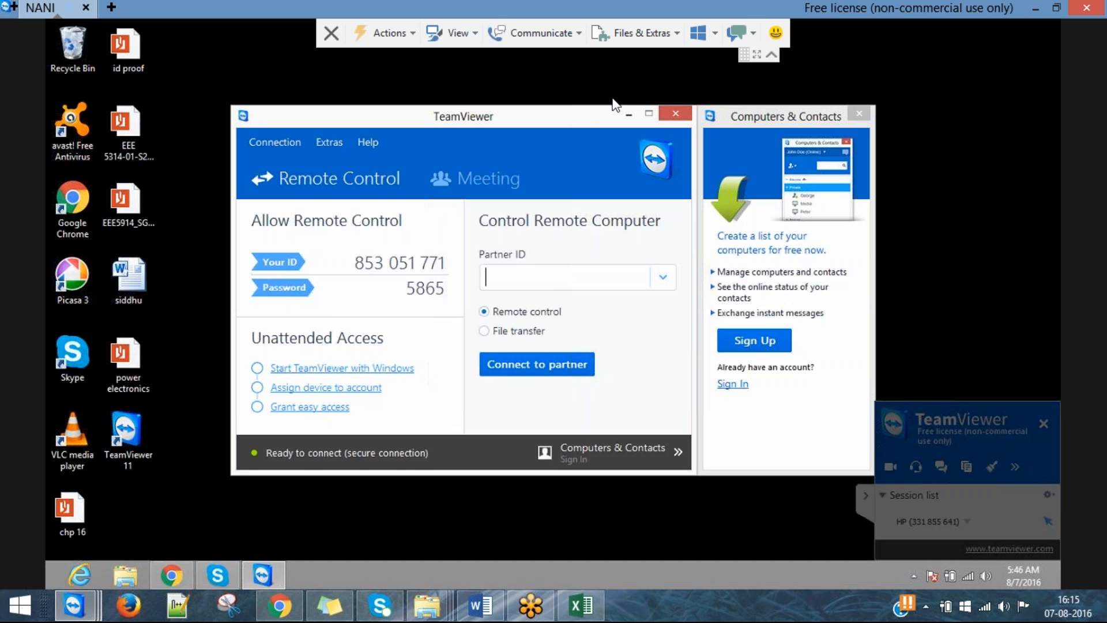
drag(499, 117, 443, 91)
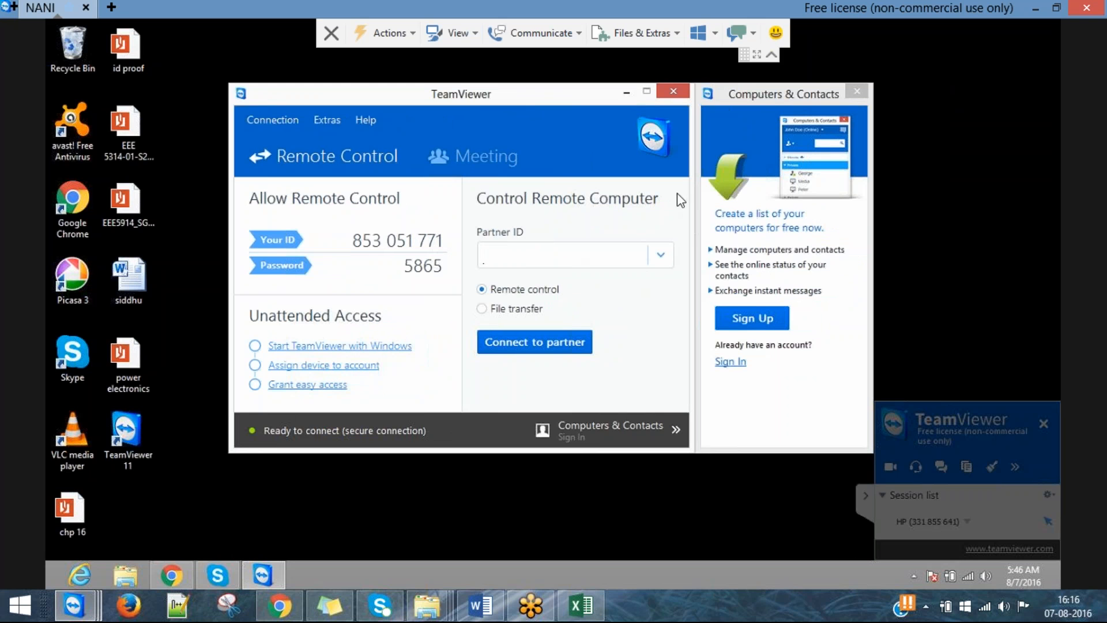
click(673, 38)
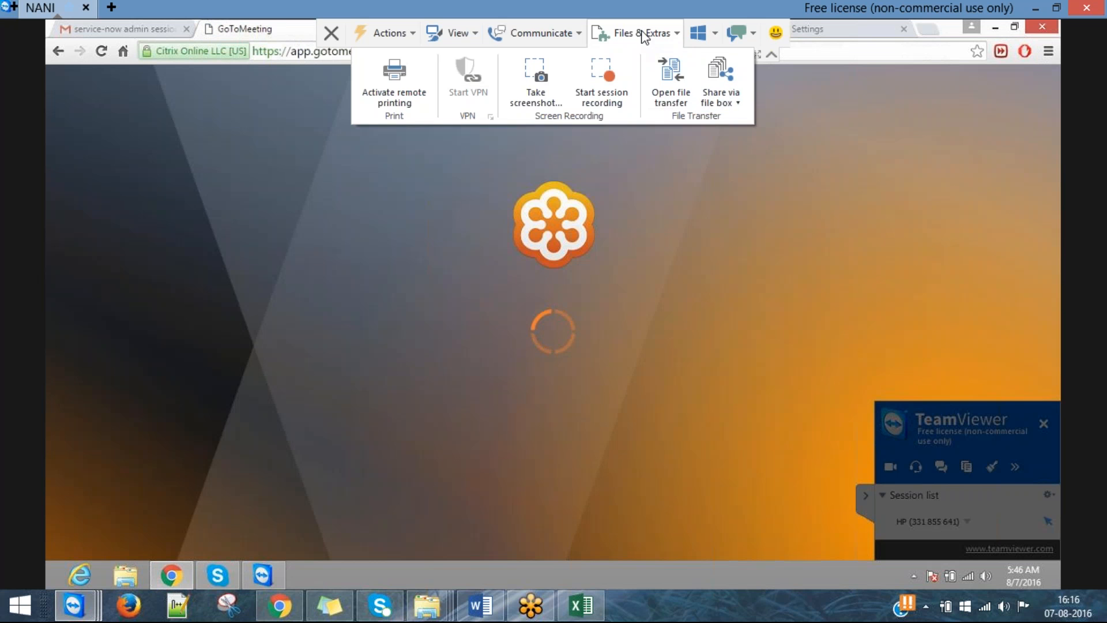
click(645, 36)
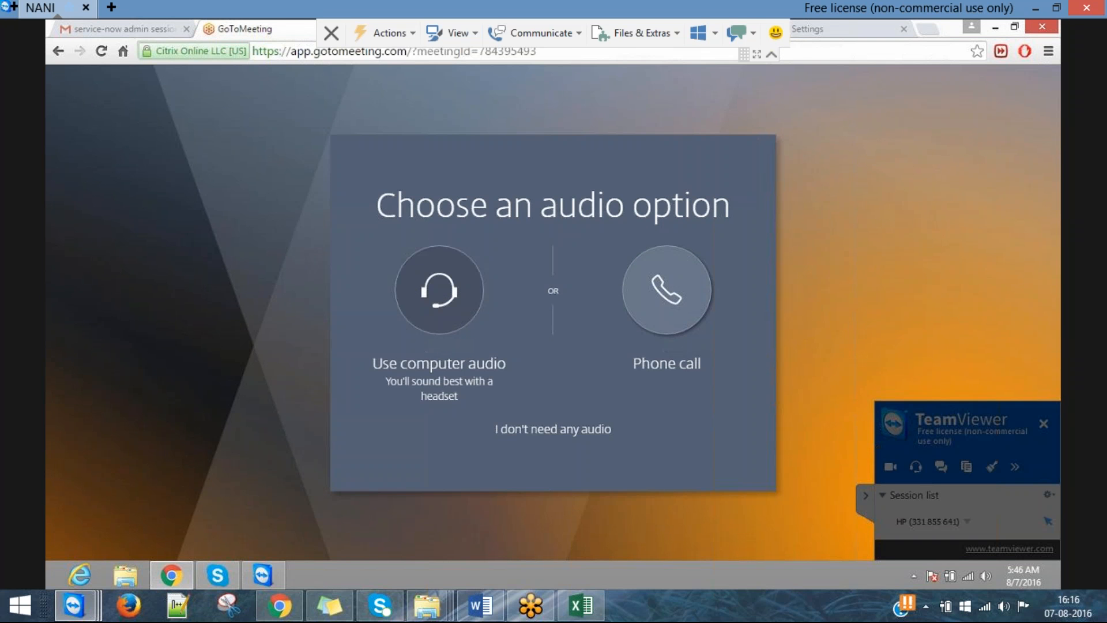
Join GoToMeeting on the remote computer with computer audio and microphone access, and collapse the remote session toolbar.
click(439, 290)
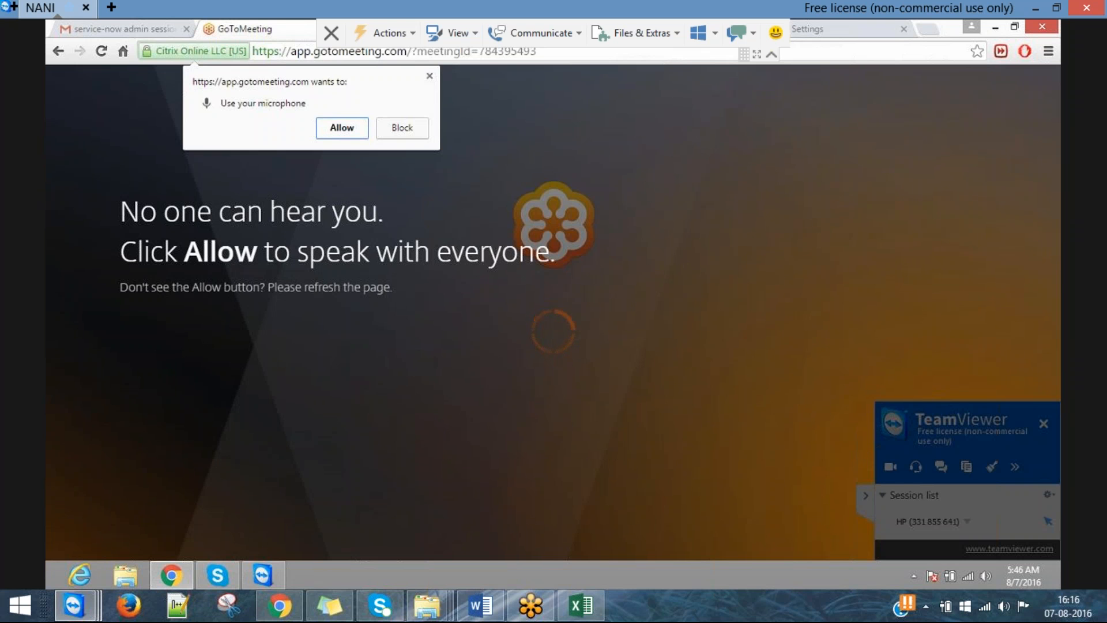
key(Return)
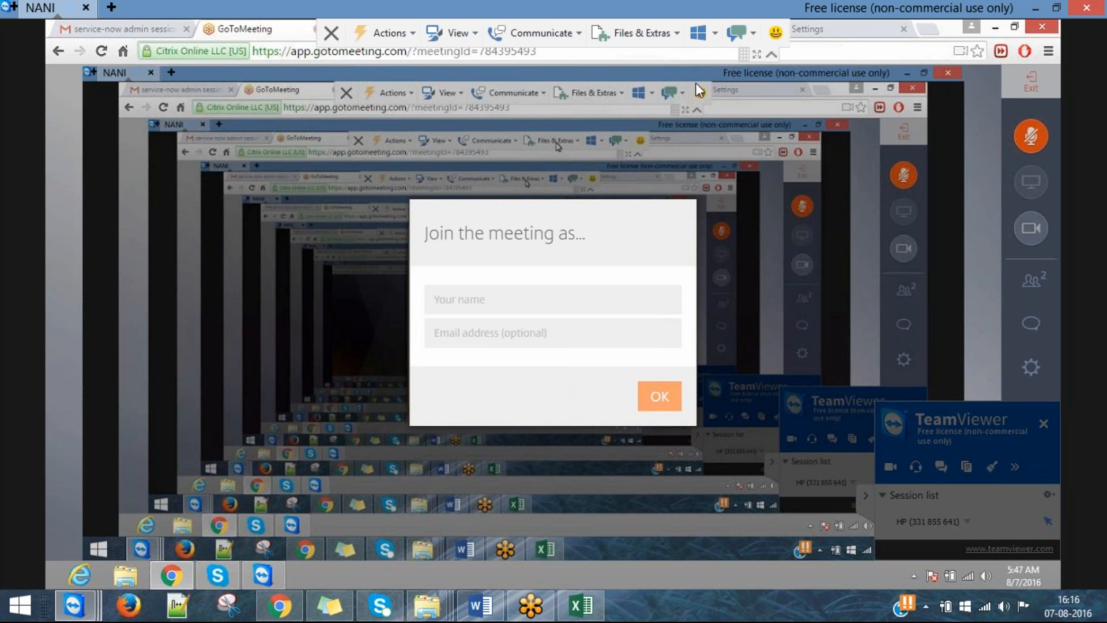
click(771, 55)
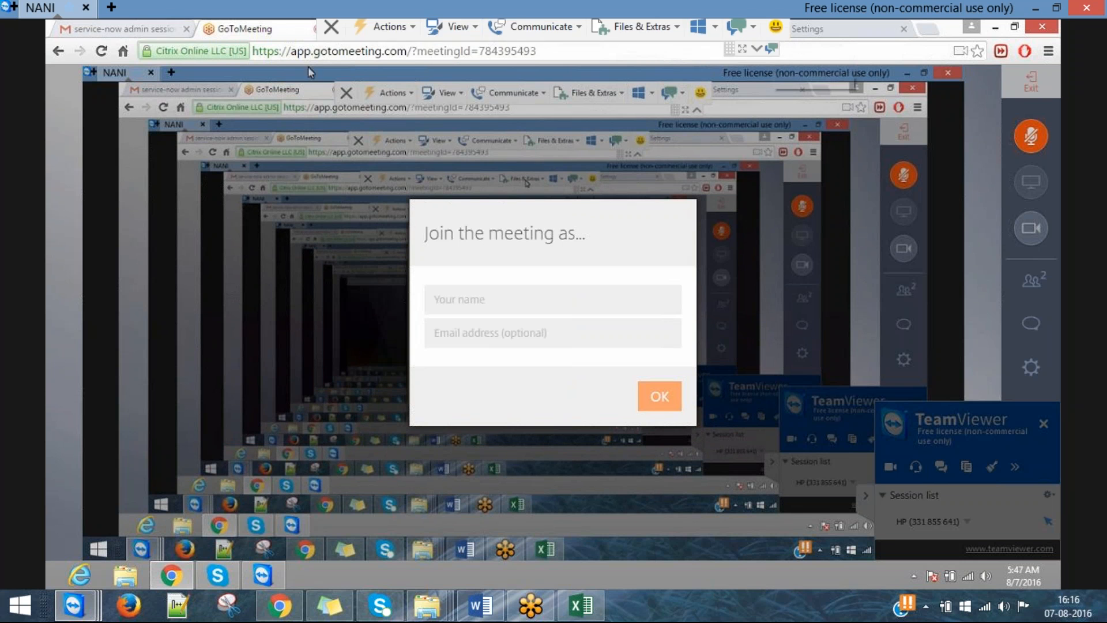
click(698, 111)
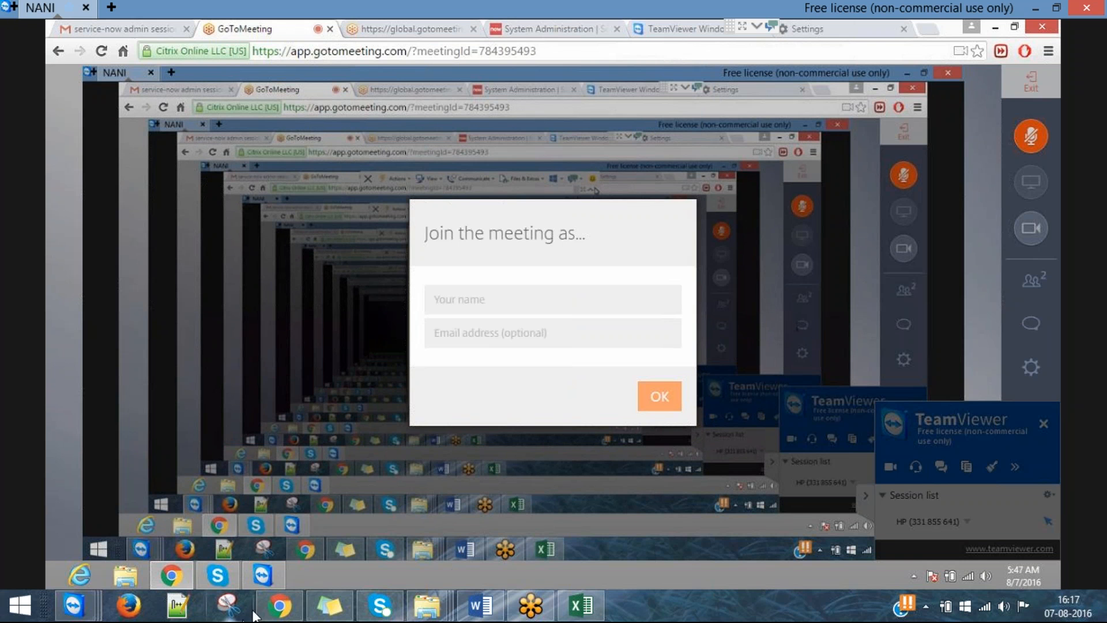
Switch to Chrome and look over the open ServiceNow pages and the session 3 Word document, returning to the remote session.
click(271, 609)
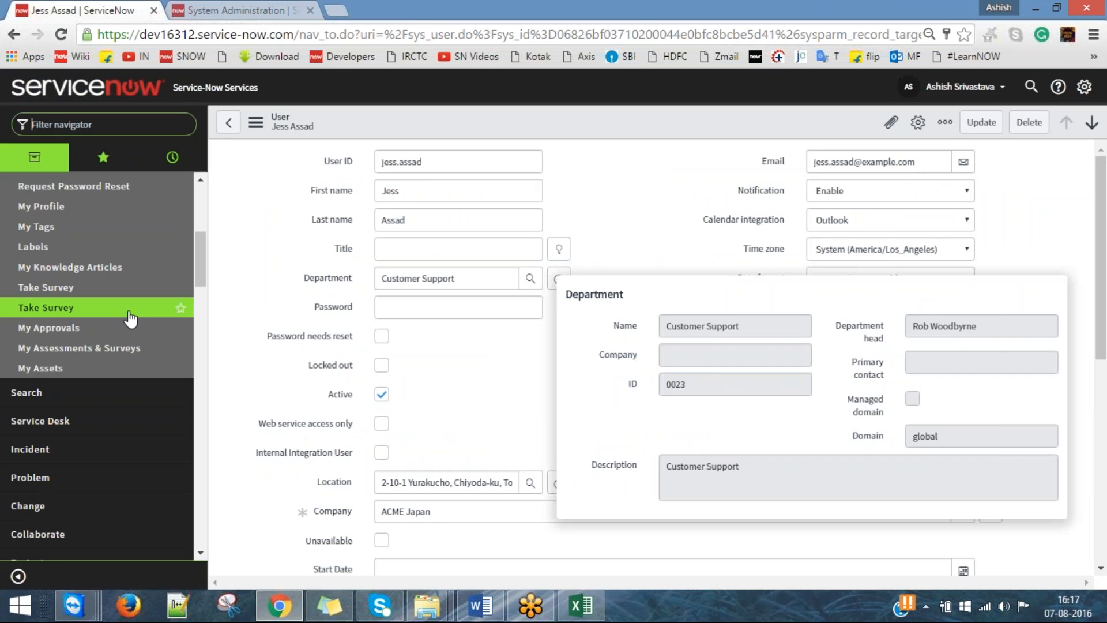
scroll(104, 340, down, 5)
scroll(104, 340, up, 10)
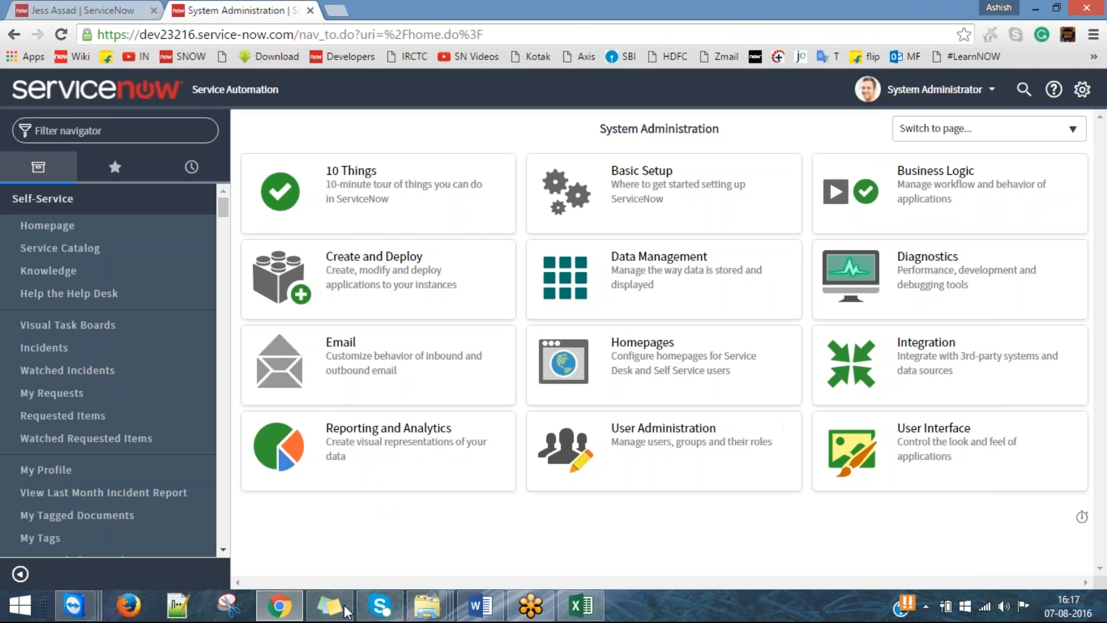
key(alt+Tab)
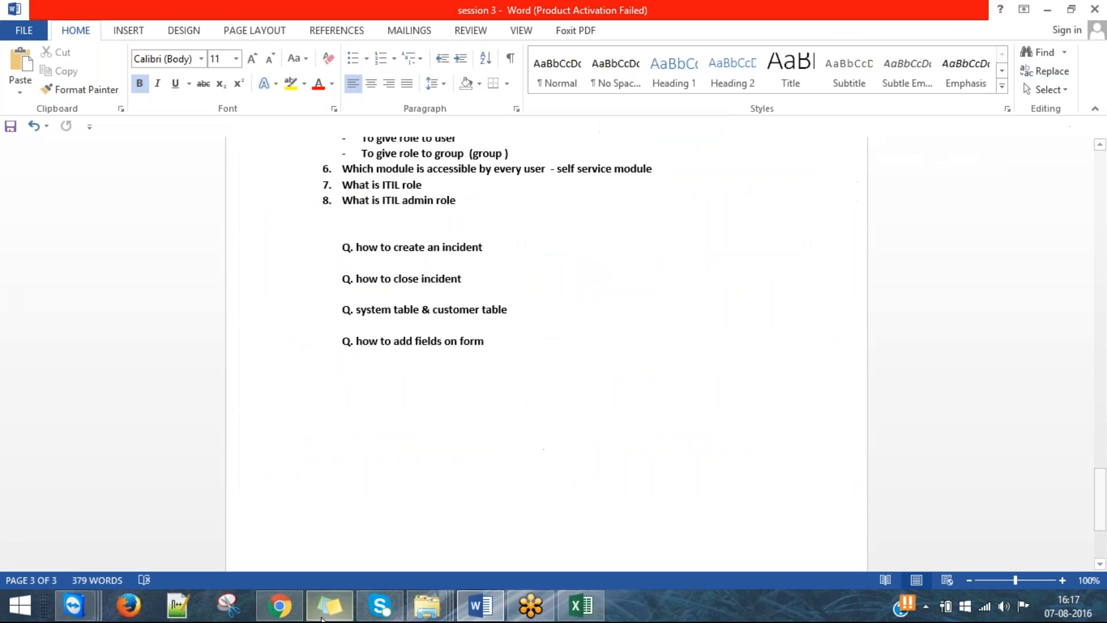
click(279, 606)
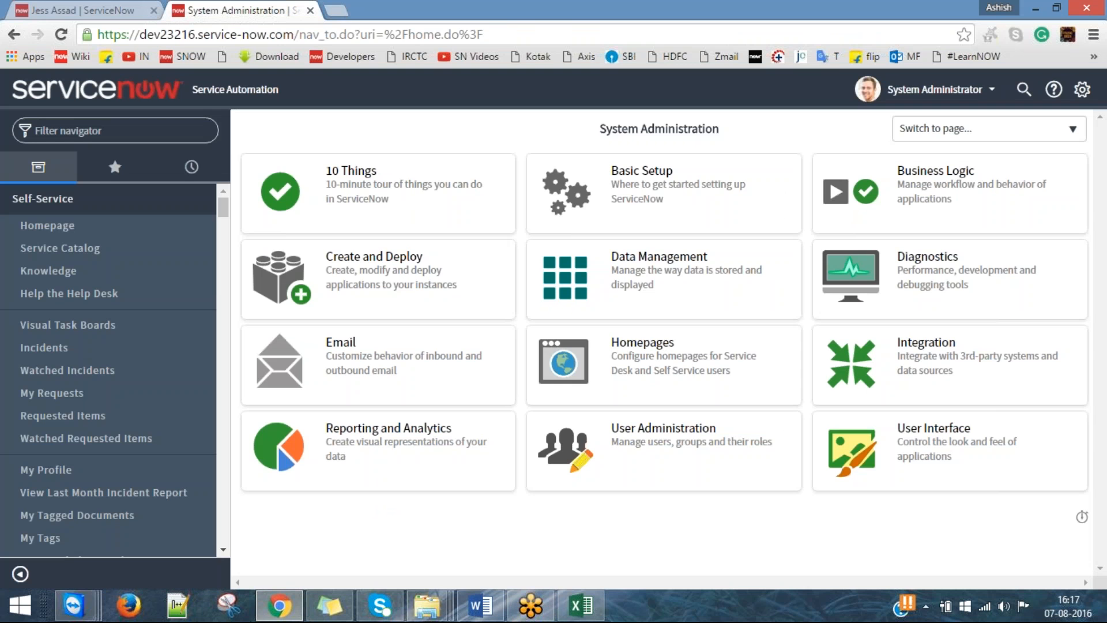
mouse_move(74, 605)
click(456, 520)
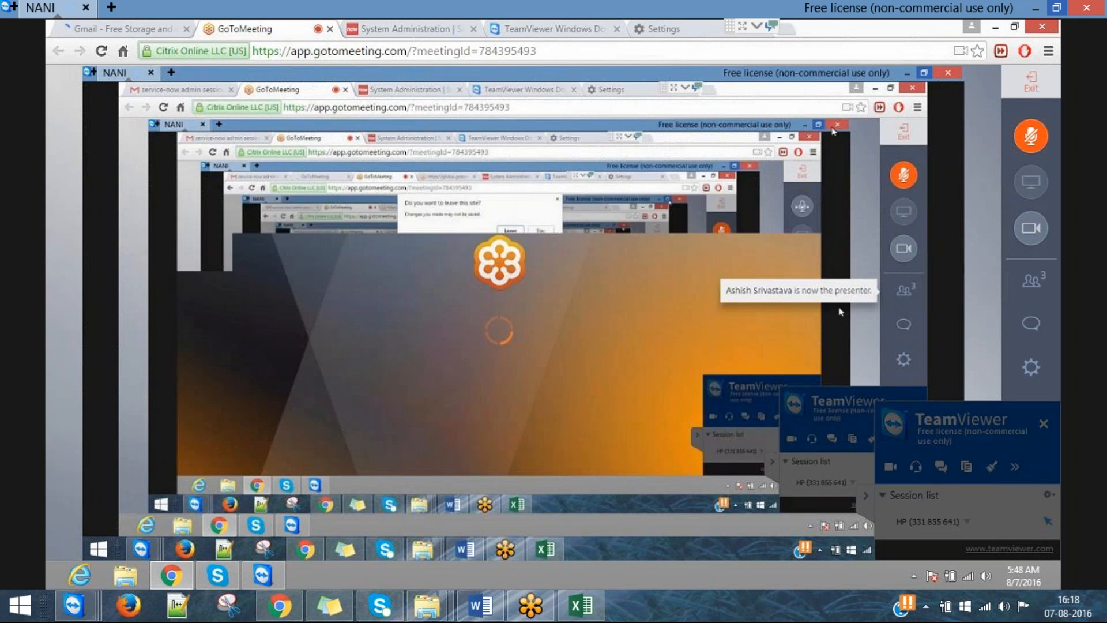
click(279, 606)
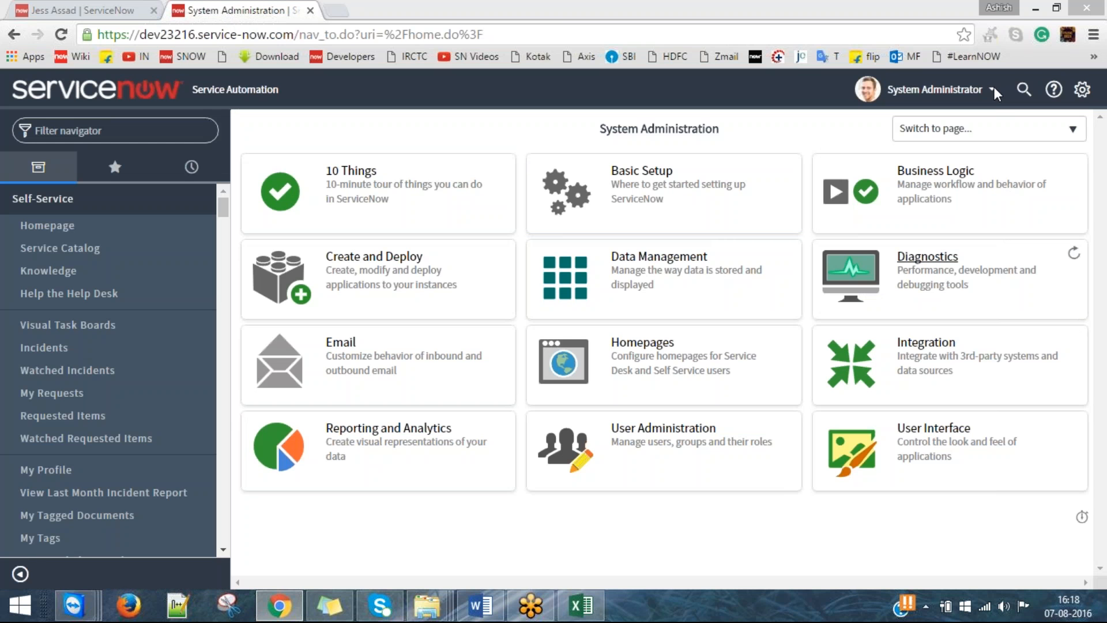
key(alt+Tab)
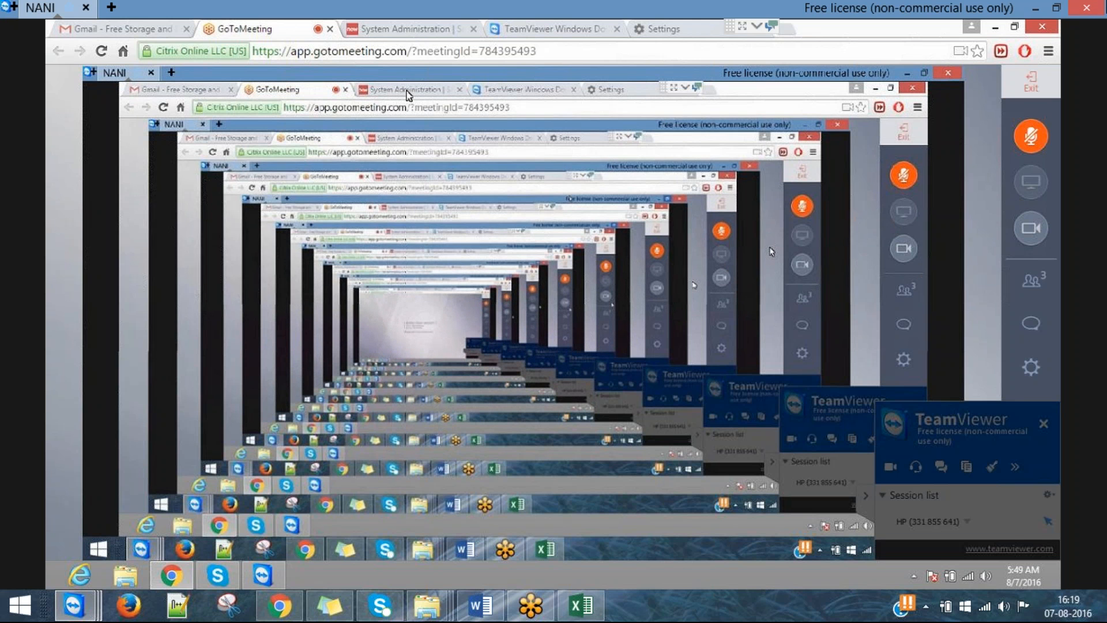
End the remote control session and dismiss the sponsored session notice.
click(1085, 10)
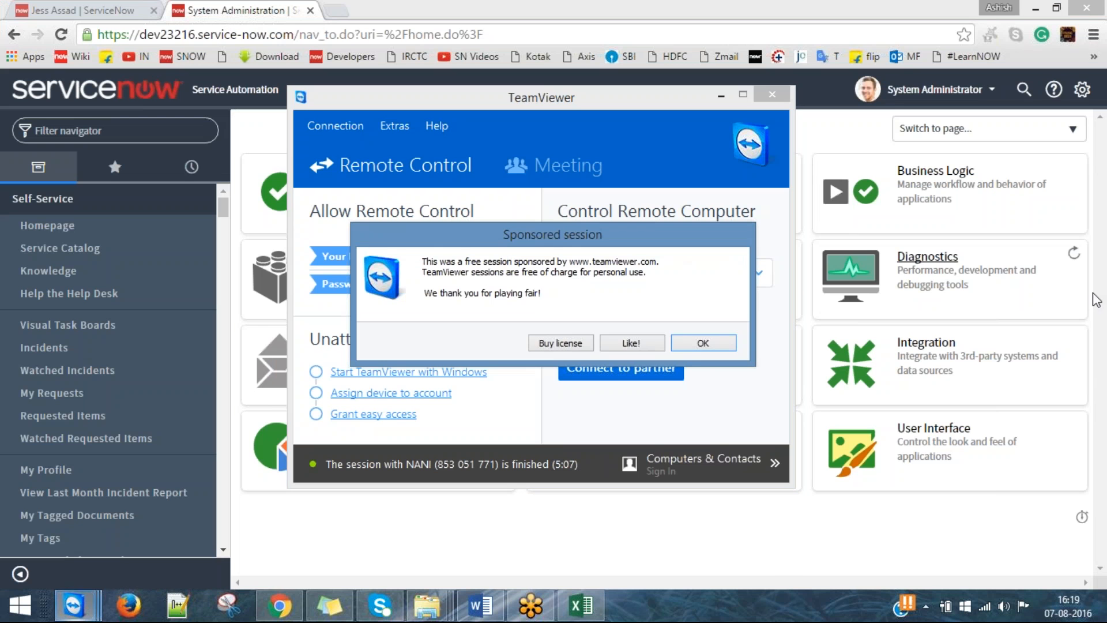
click(716, 346)
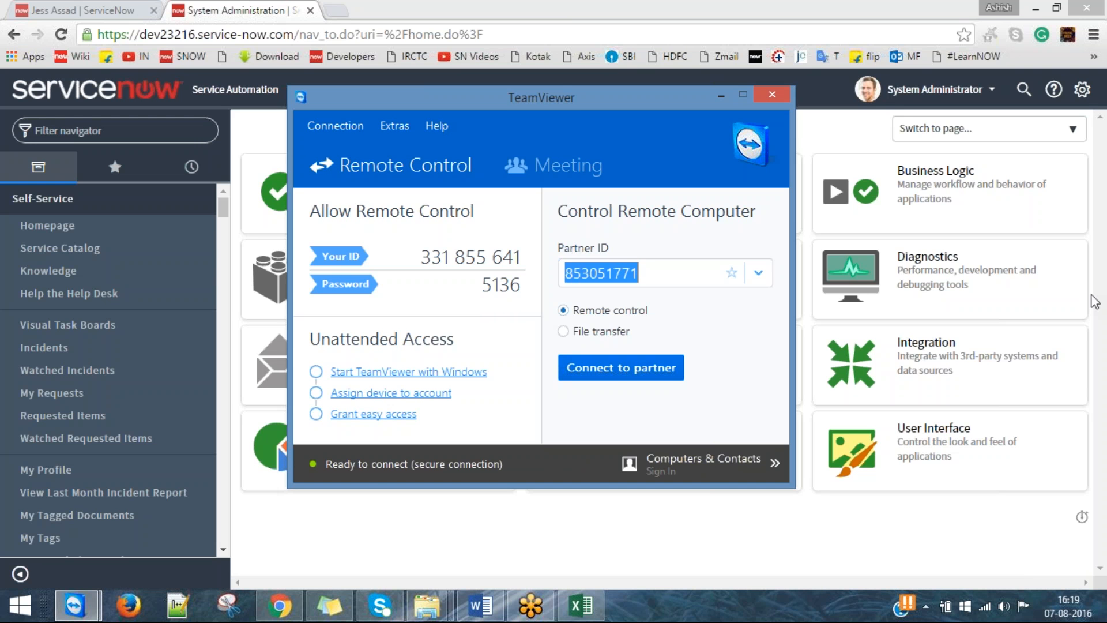
Look at the user record on the first ServiceNow instance and return to the System Administration homepage.
click(160, 10)
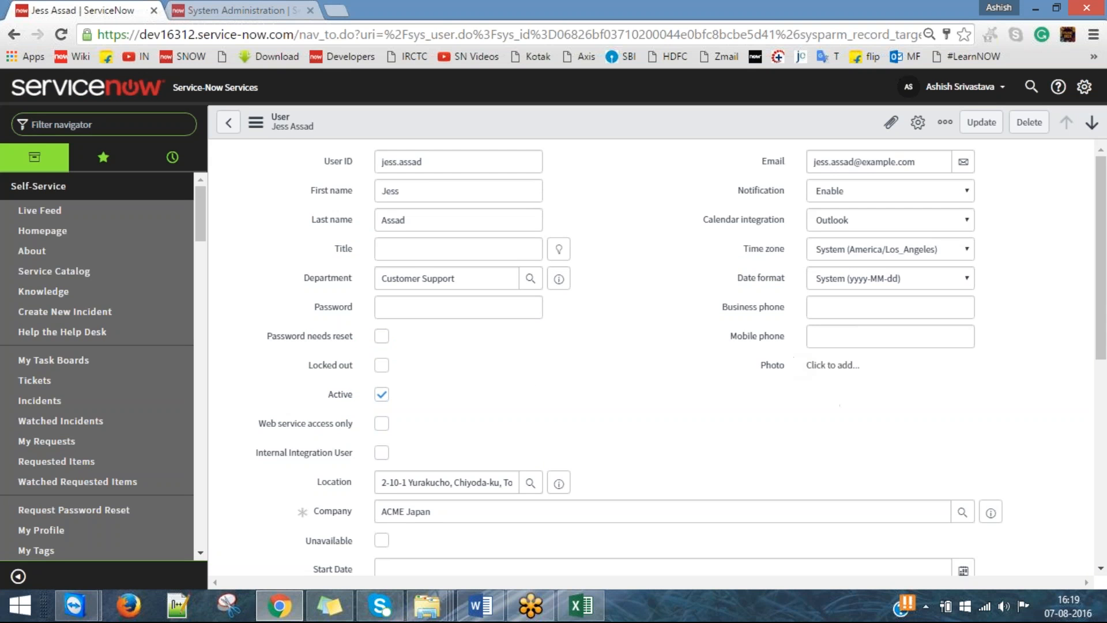
click(1083, 231)
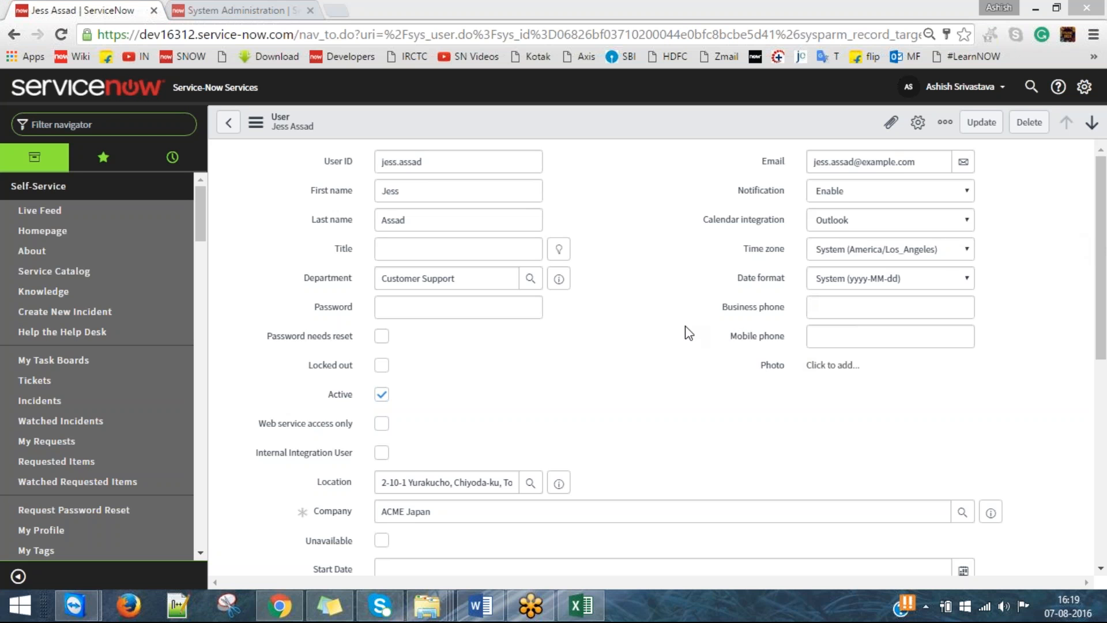
click(646, 358)
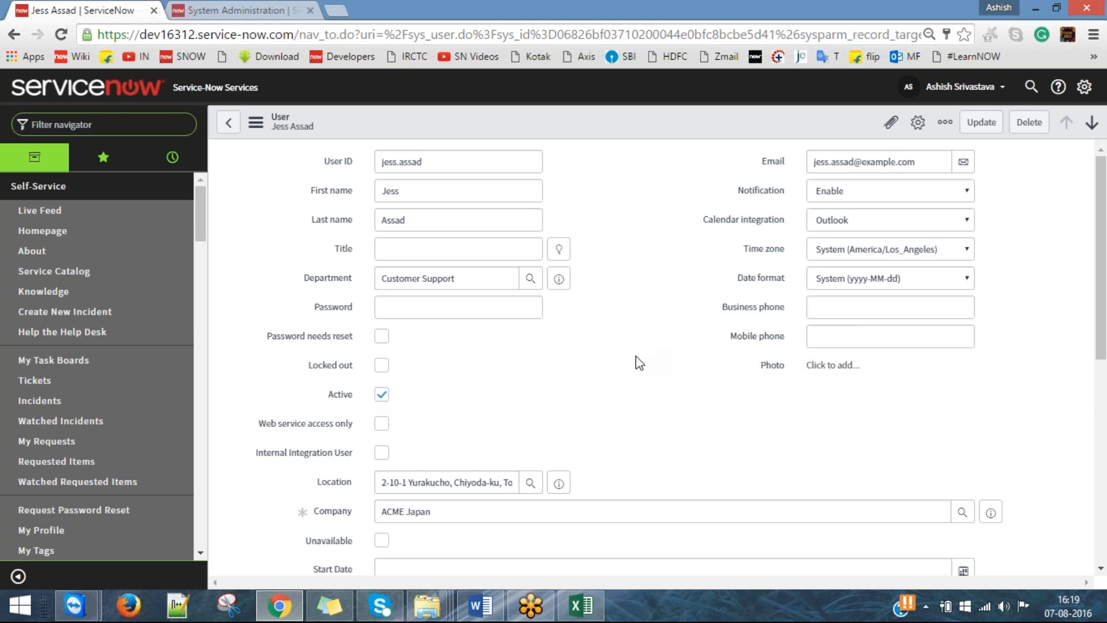
click(197, 7)
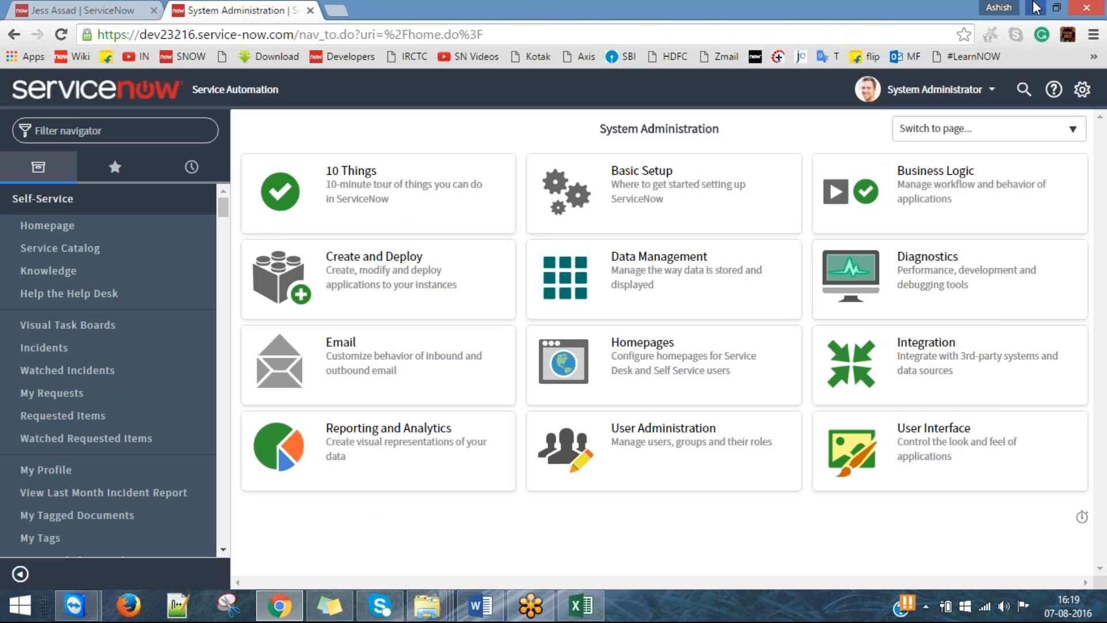
Minimize the Chrome, TeamViewer and Word windows to clear the desktop, and bring the ServiceNow homepage back in Chrome.
click(1037, 7)
click(719, 96)
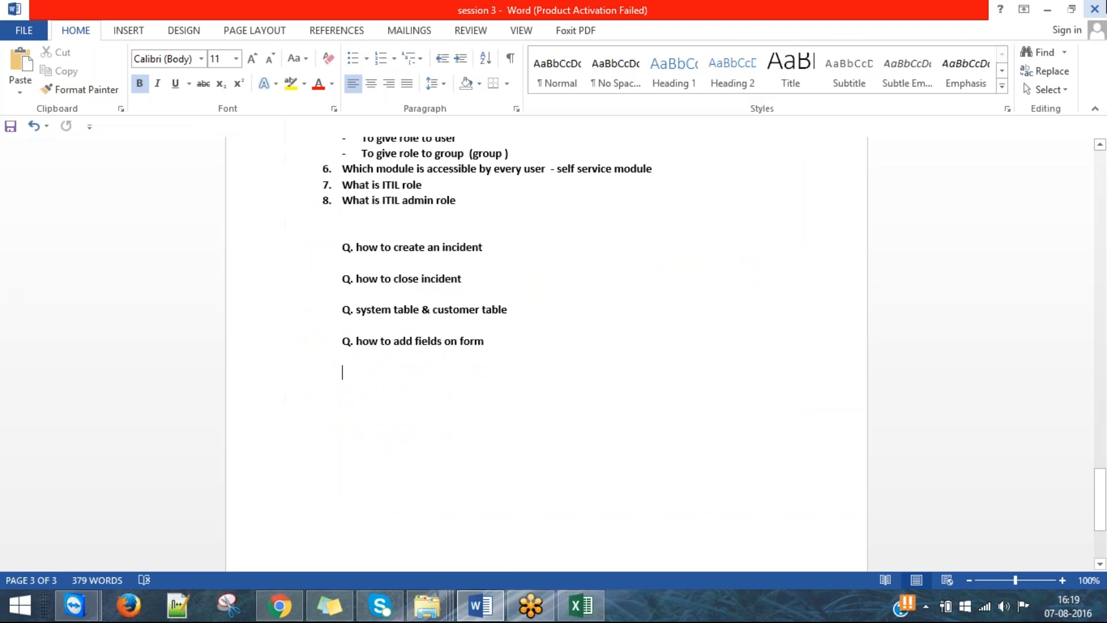
click(1047, 9)
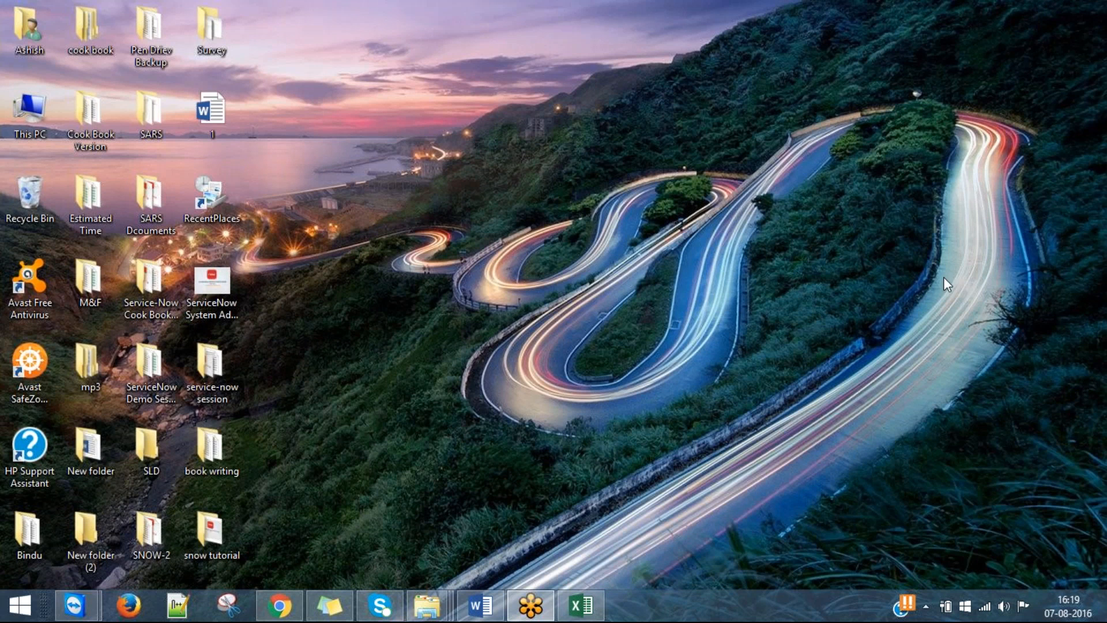
click(279, 604)
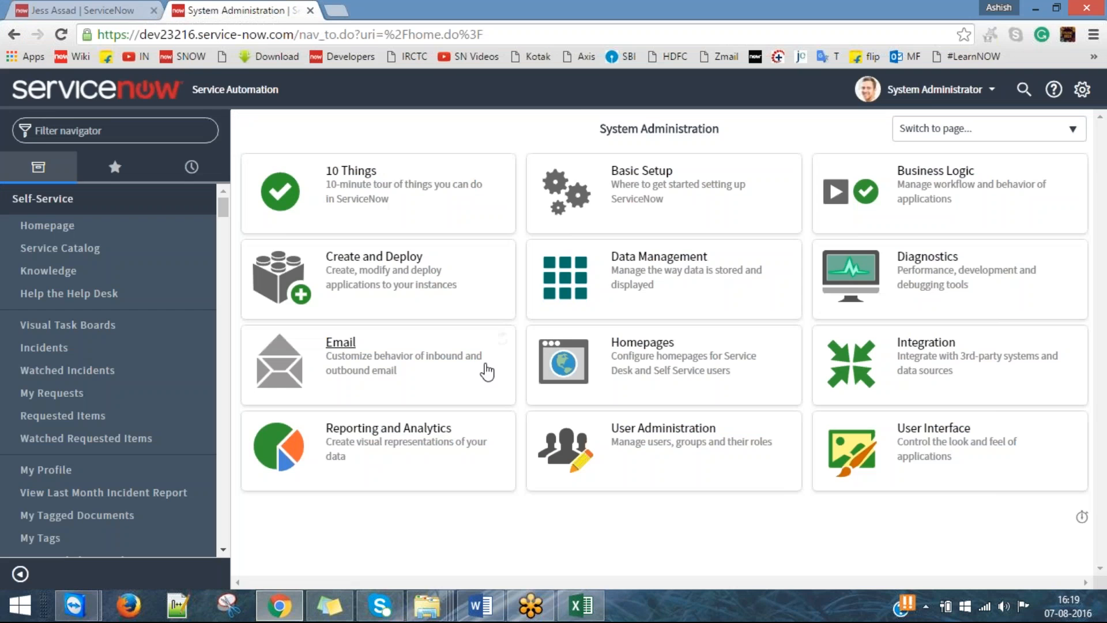
Switch to the session 3 Word document and go over the questions on incidents, system and customer tables, and form fields.
click(481, 606)
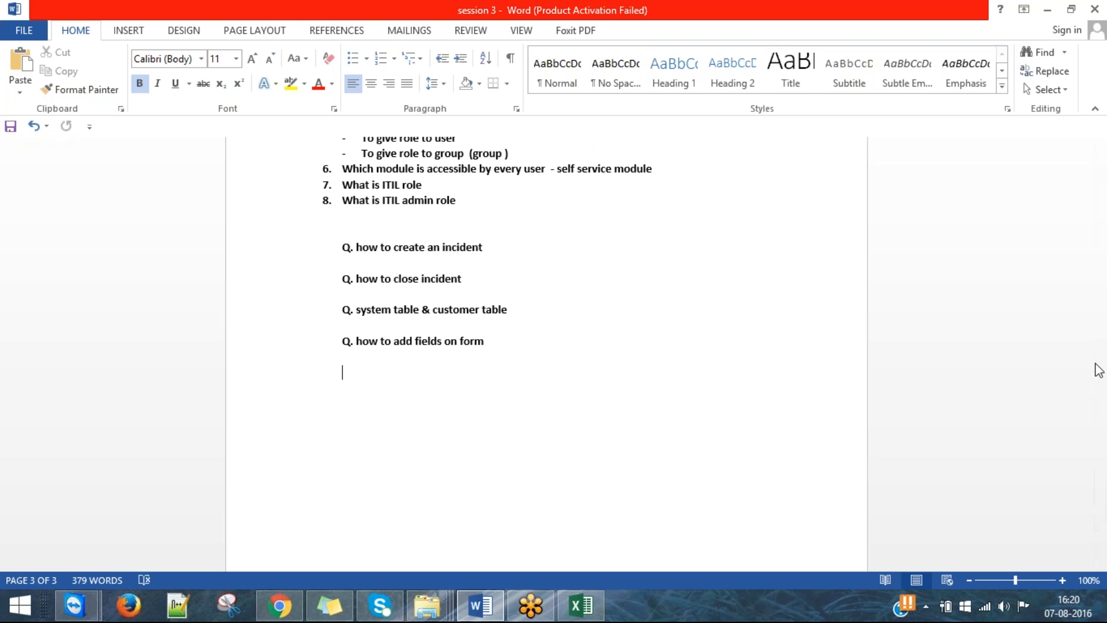
click(442, 287)
click(518, 249)
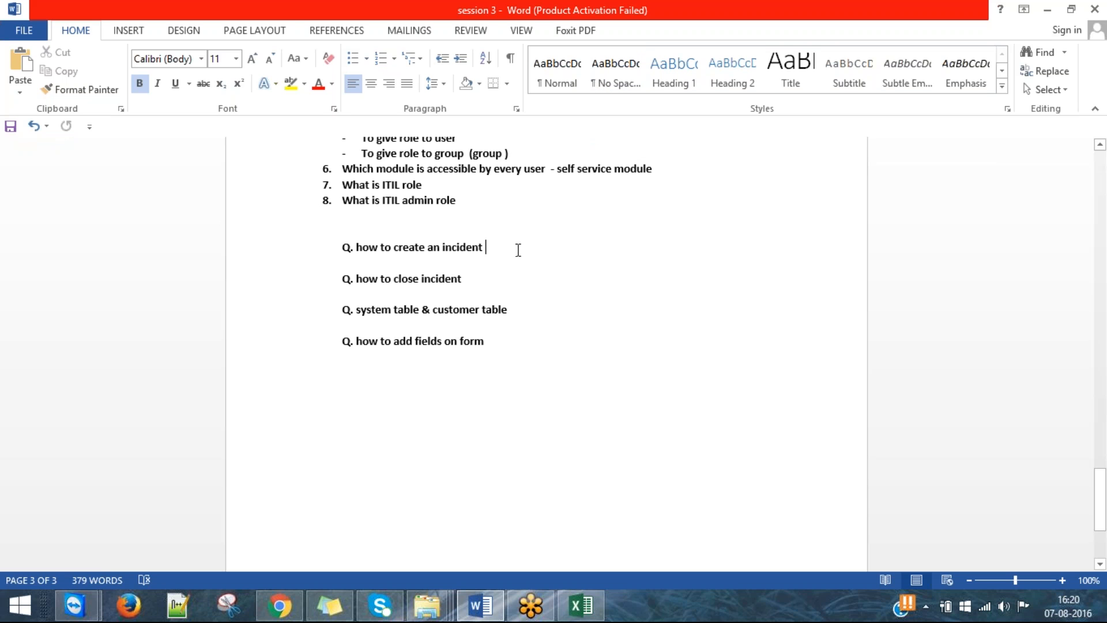
drag(518, 250, 355, 249)
click(492, 277)
drag(492, 278, 437, 313)
click(522, 309)
click(343, 326)
drag(561, 309, 380, 316)
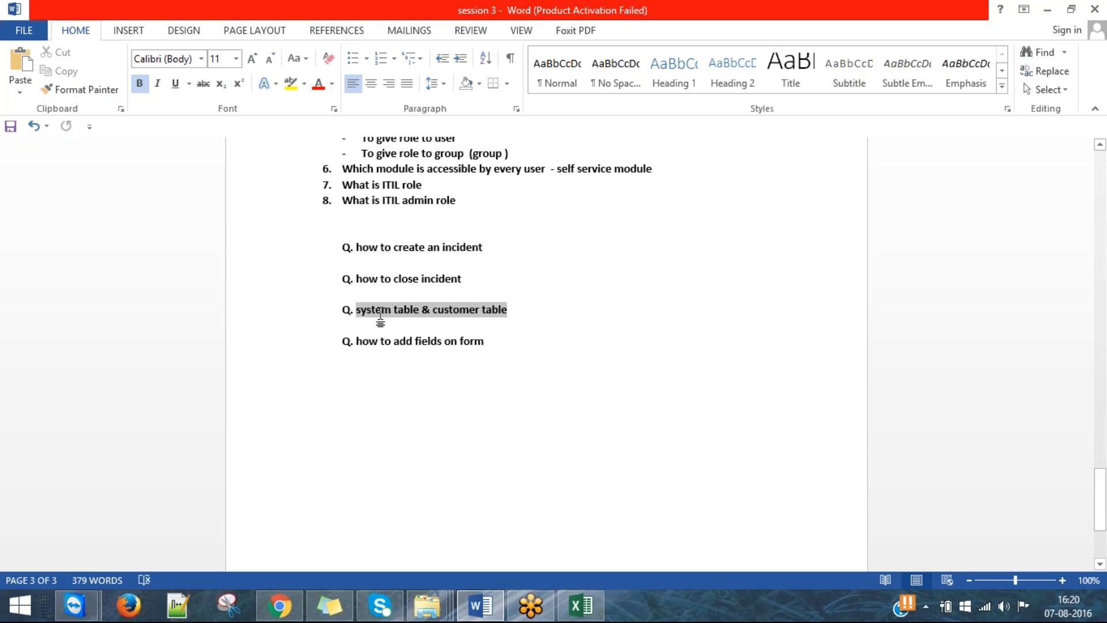
click(422, 370)
Switch to Chrome and look over the open ServiceNow tabs, ending in the System Administration homepage's navigator filter.
click(285, 606)
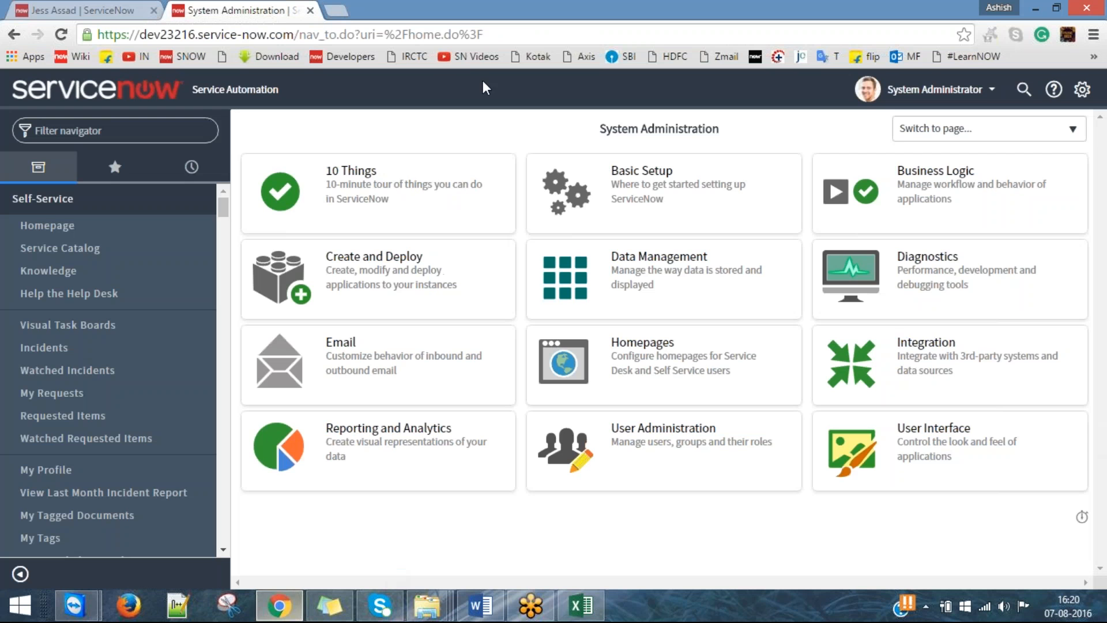
click(112, 7)
click(202, 7)
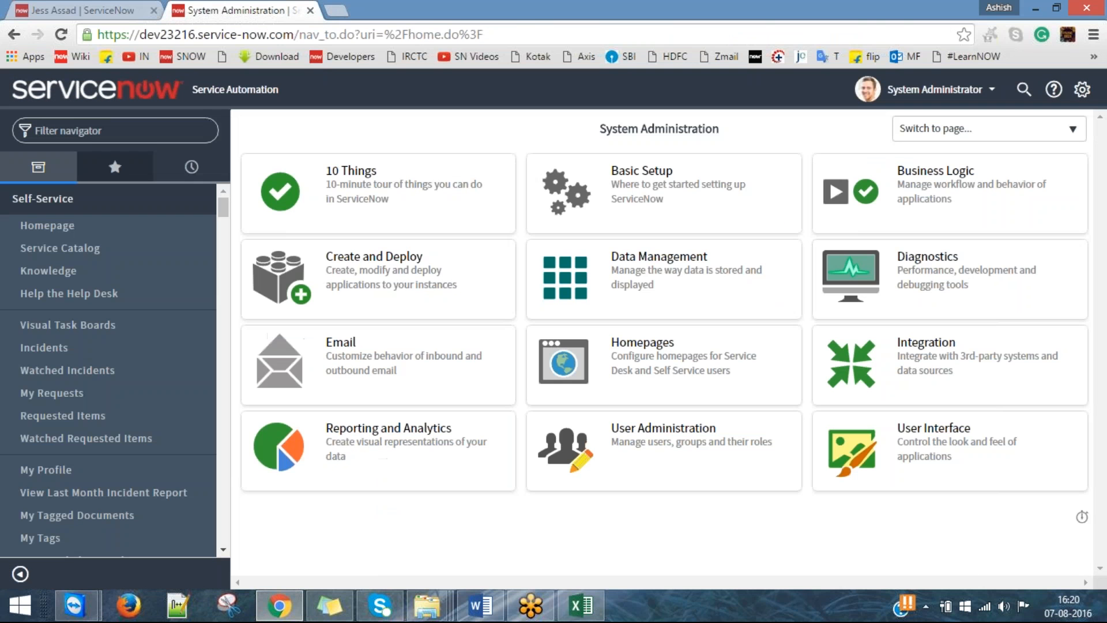
click(131, 123)
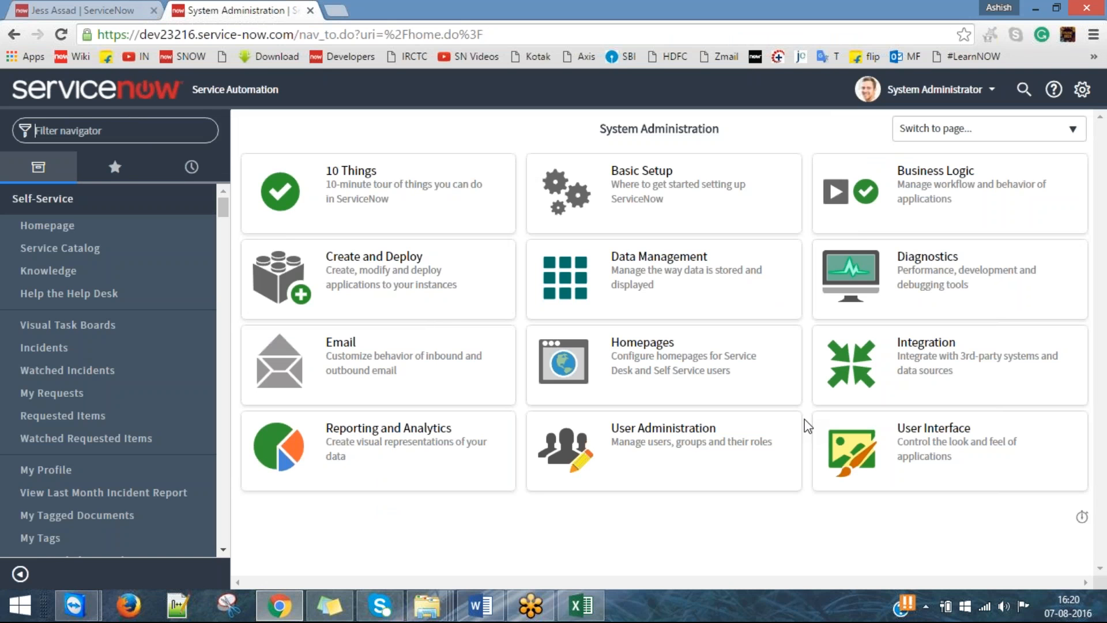
In the Word document, extend the first question to "how to create an incident management application" and start a dash line below it.
click(481, 605)
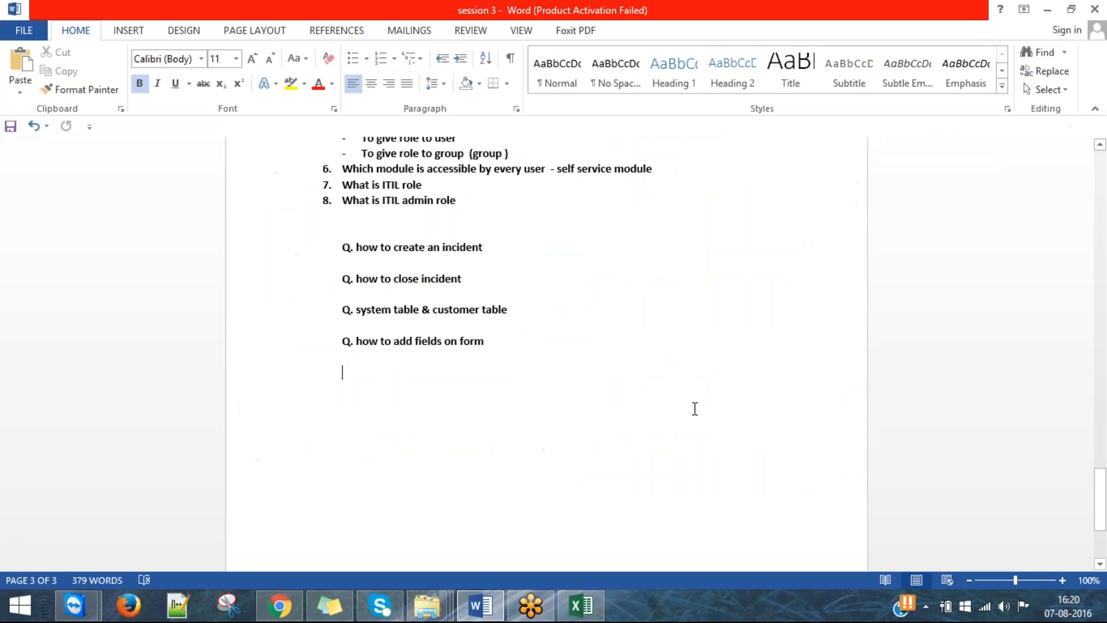
click(532, 254)
key(Return)
key(Return)
key(Up)
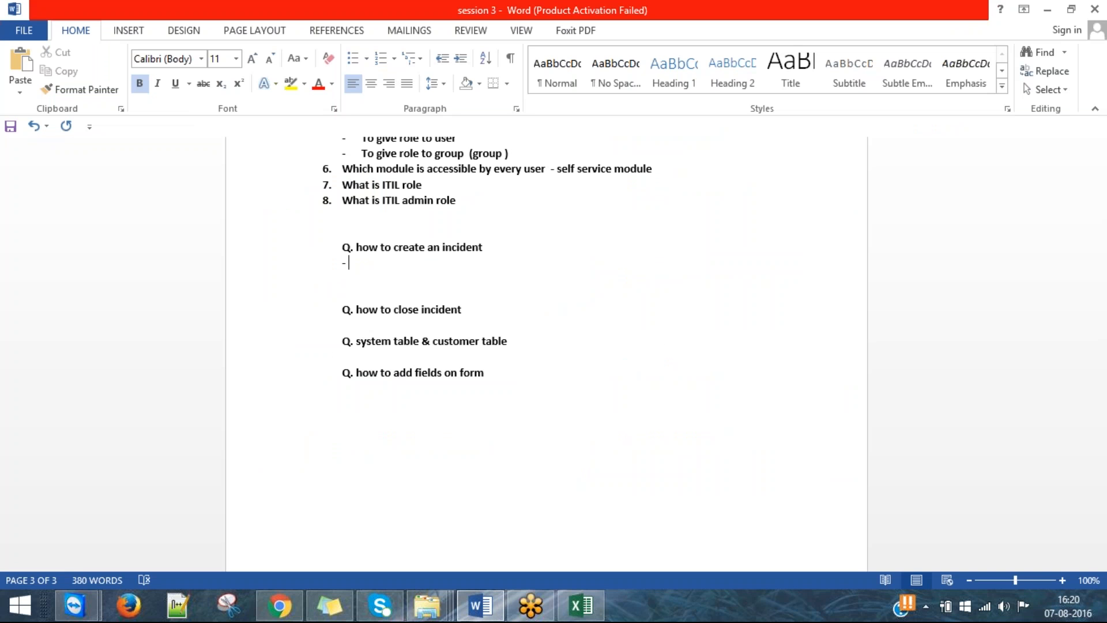
key(Left)
key(Left)
key(Left)
text(maa)
key(BackSpace)
text(nagement application - )
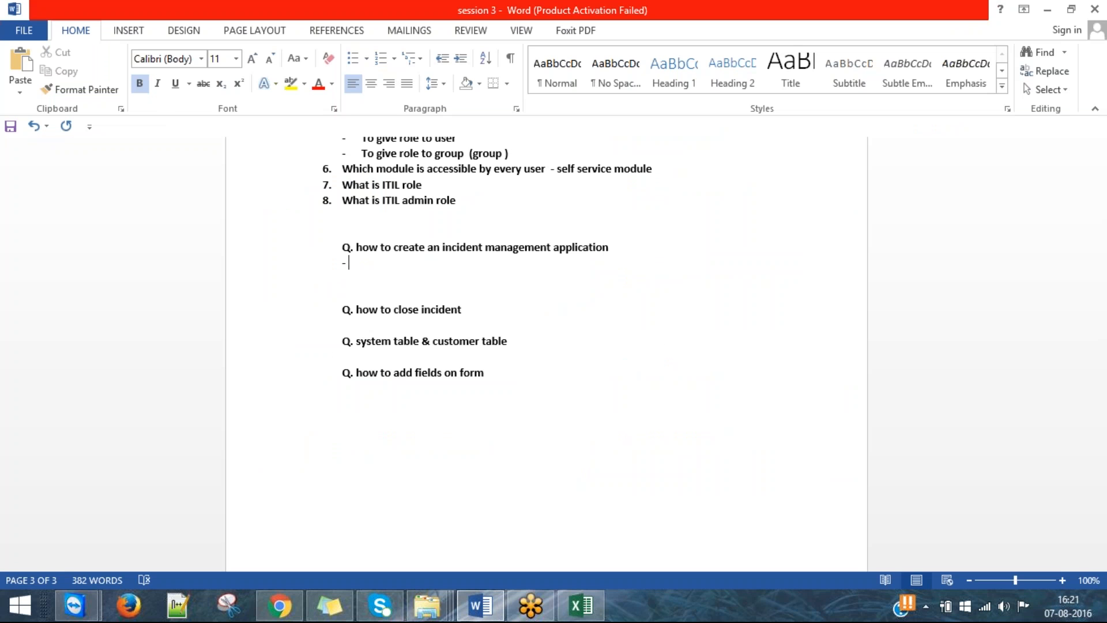
Write "incident table" on the dash line beneath the incident management application question.
text( incident table)
key(Return)
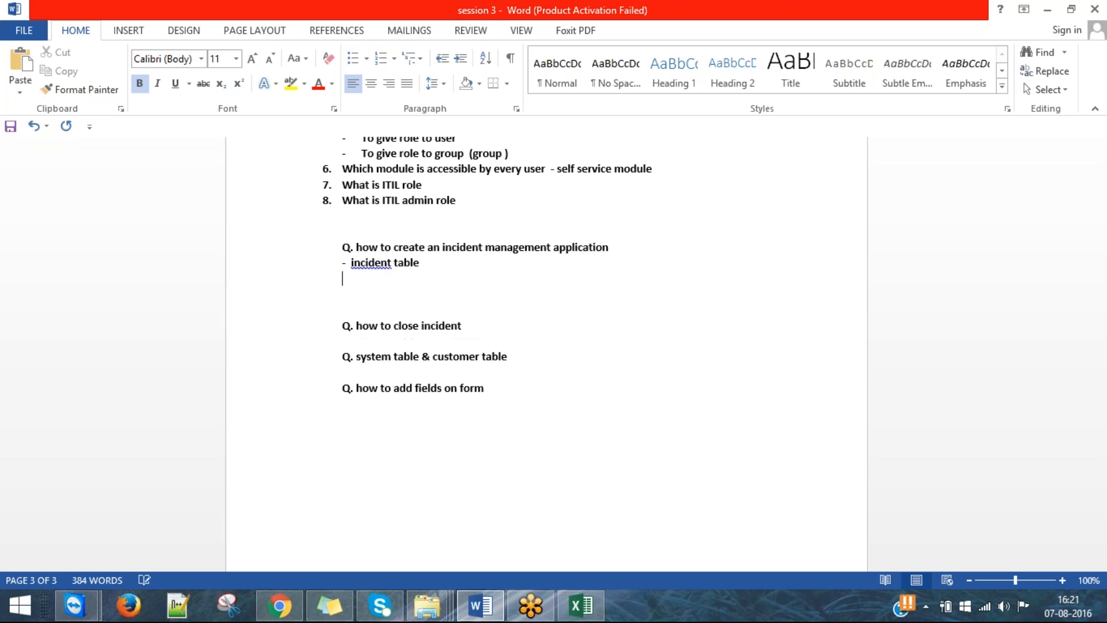
key(BackSpace)
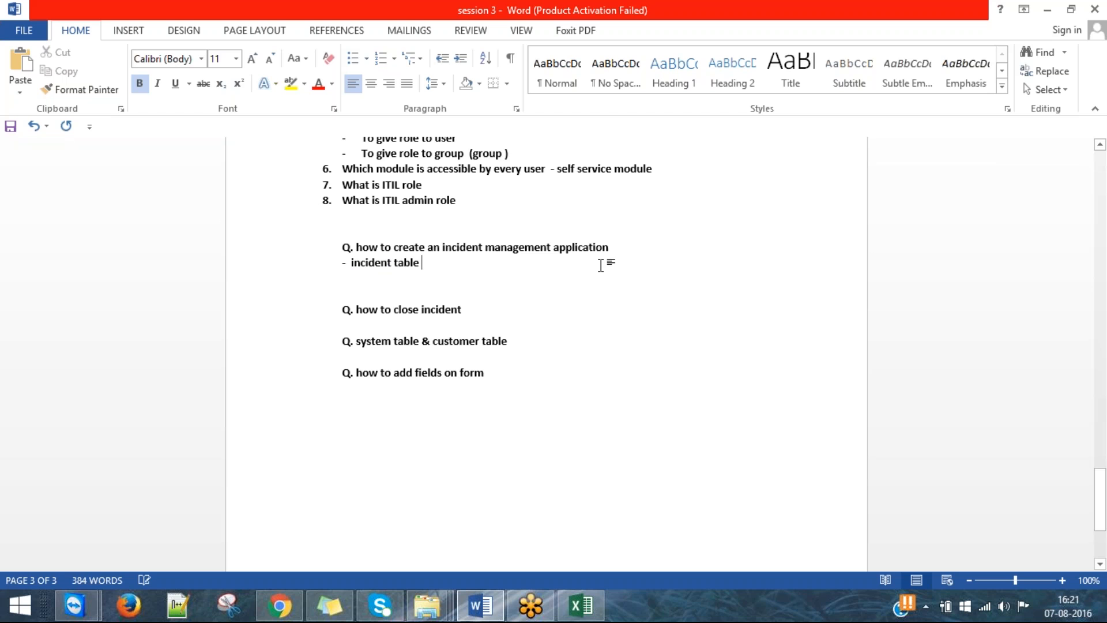
Insert five blank lines above the incident management application question and place the cursor among them.
key(Return)
key(Return)
key(Return)
key(Return)
key(Return)
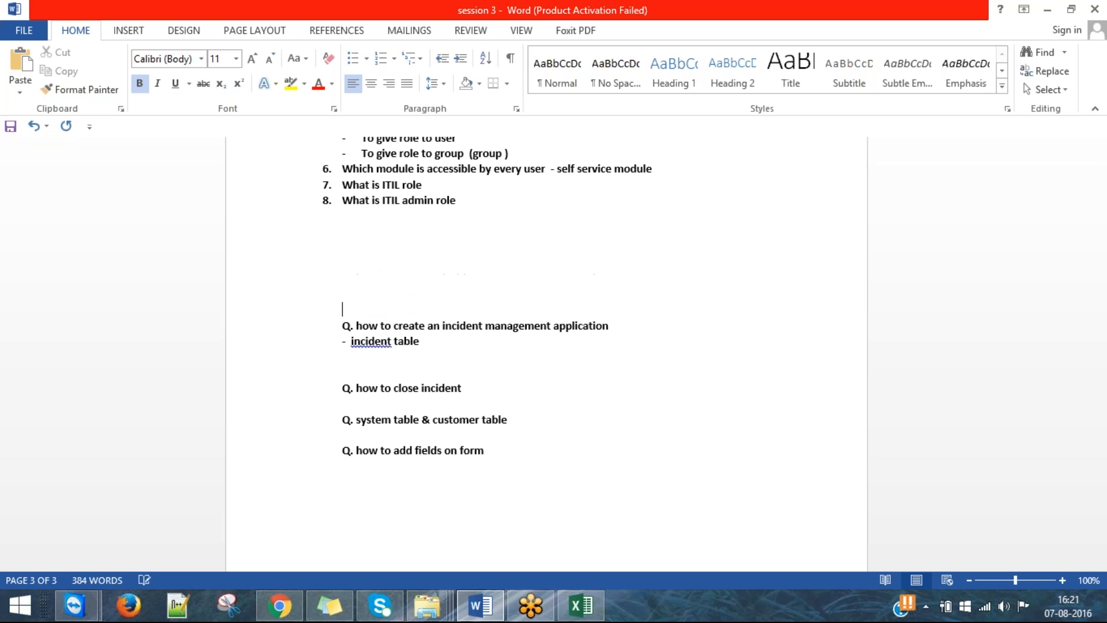
key(Up)
key(Up)
key(Up)
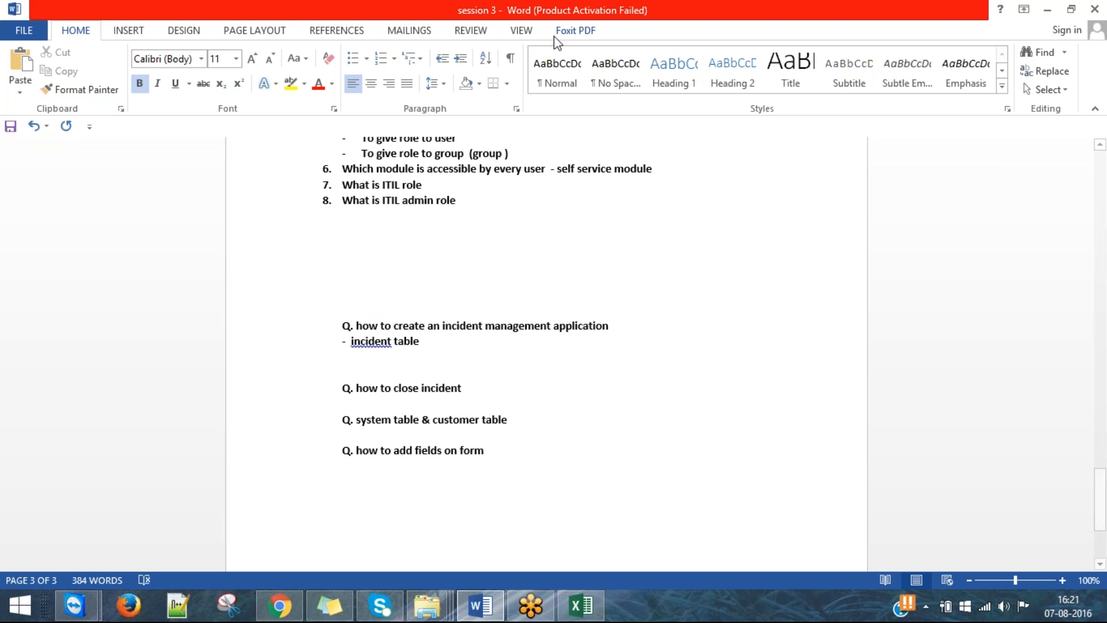
Apply Outside Borders to the blank line and extend the box by three lines.
click(507, 84)
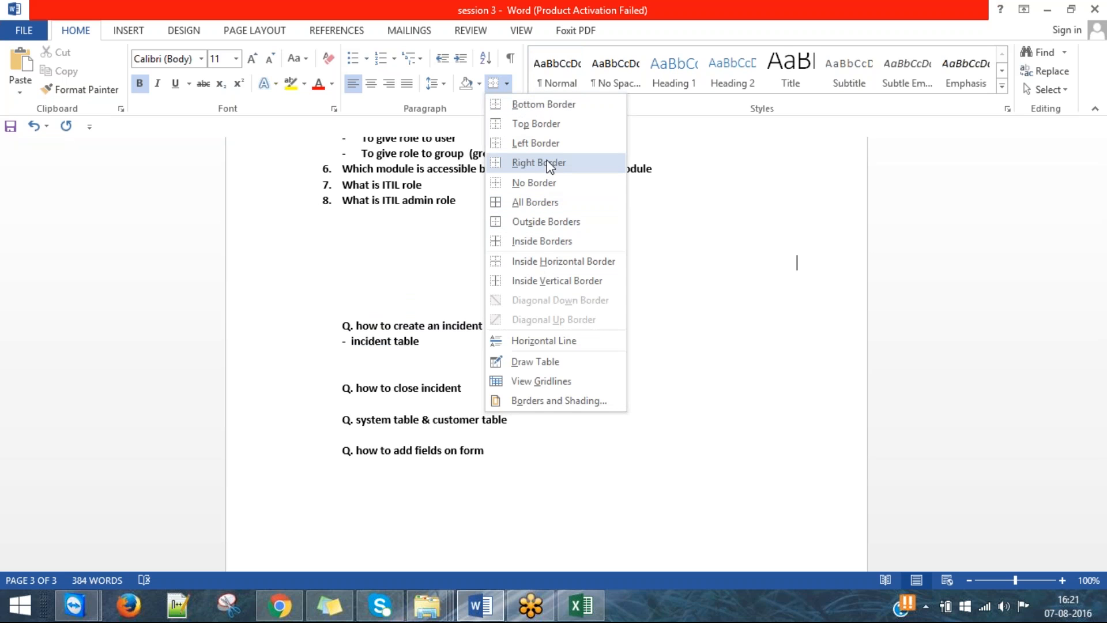
click(556, 221)
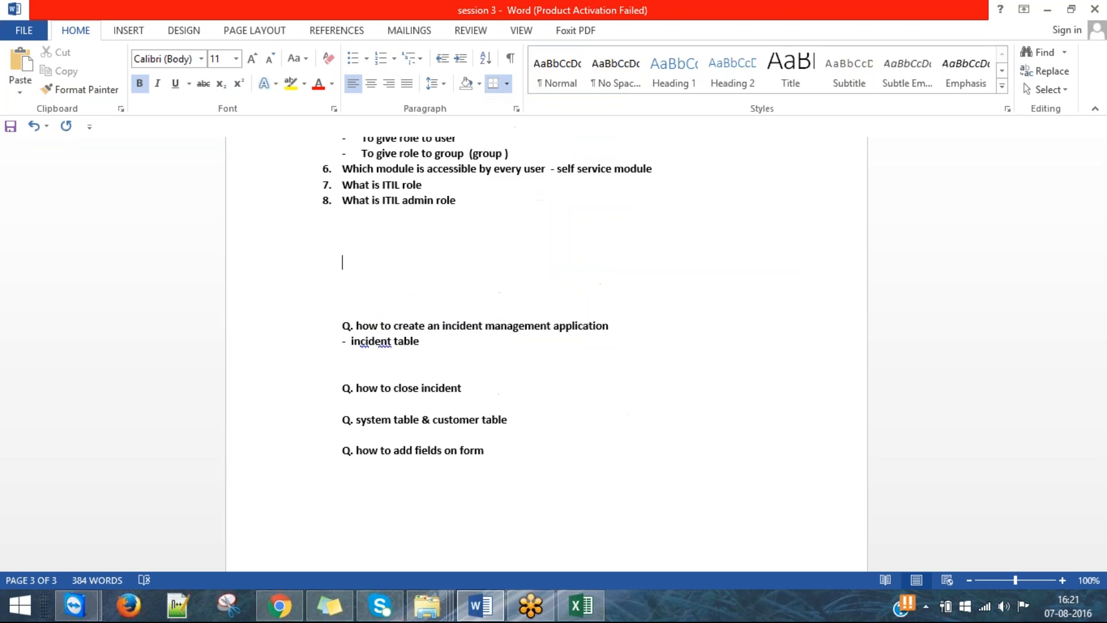
key(Return)
key(Return)
key(Return)
key(Up)
key(Up)
key(Up)
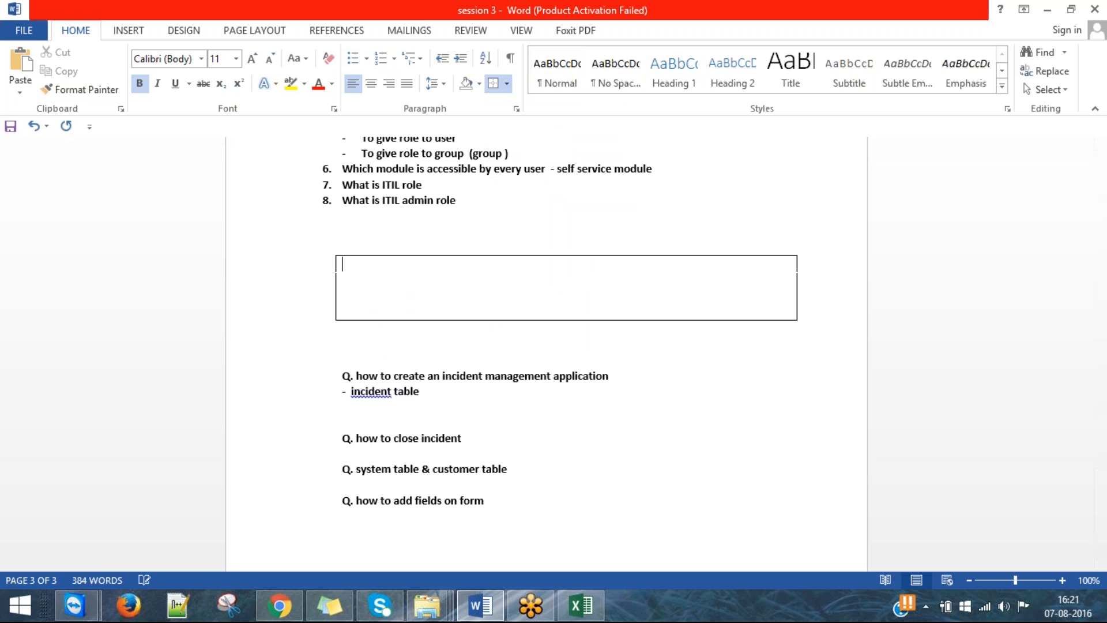
Write "There are system table" on the first line of the box and add blank lines beneath it.
text(There are system table)
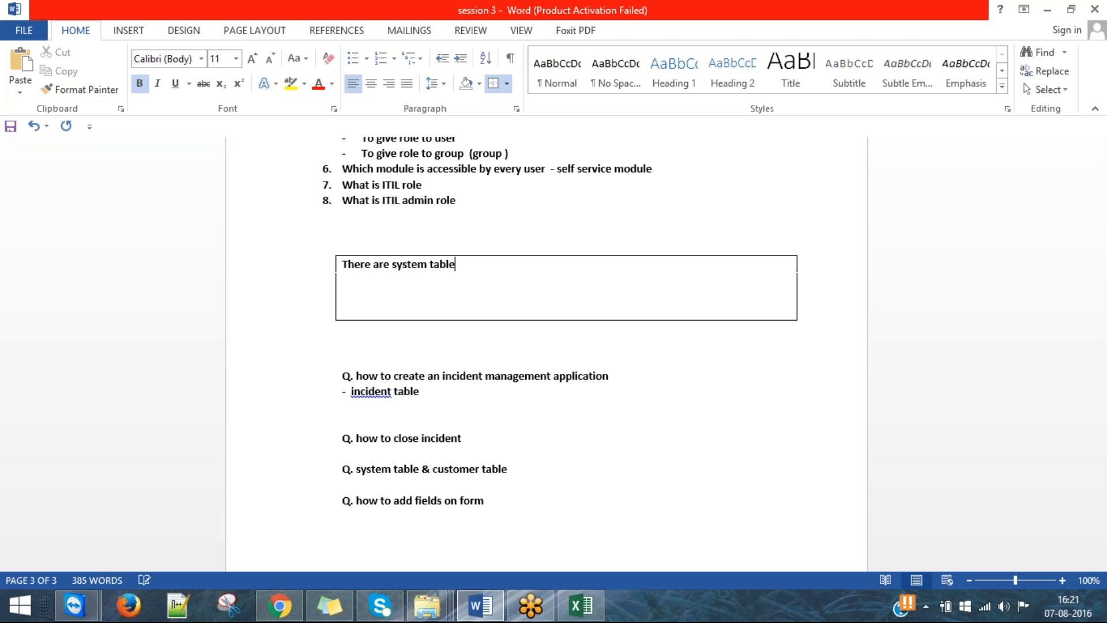
key(Return)
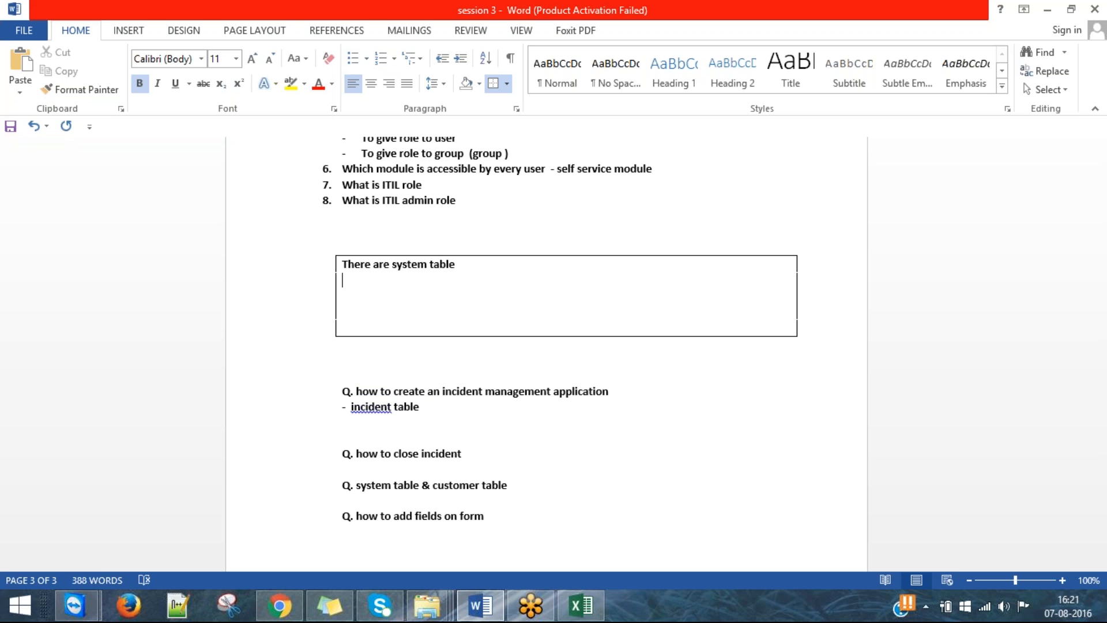
key(Return)
key(Return)
key(Return)
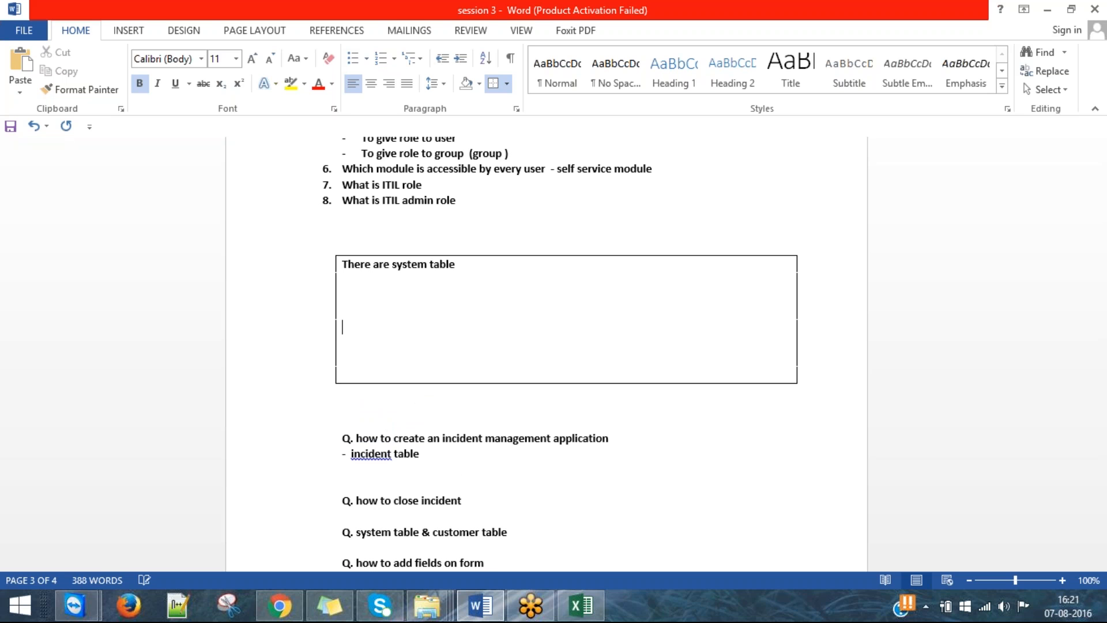
Write "There are custom tables as well" in the lower part of the box.
text(There are custom)
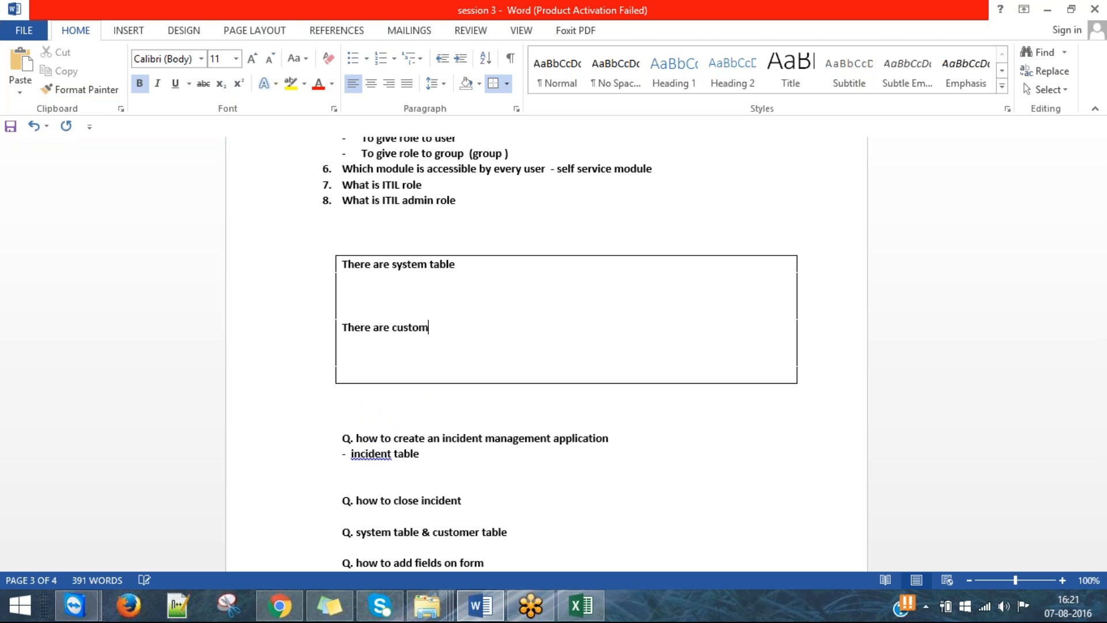
text(  tavele)
key(BackSpace)
key(BackSpace)
key(BackSpace)
text(b)
key(BackSpace)
key(BackSpace)
text(bles as well)
Add the prefix "Sys_" under the system table line and "U_" under the custom tables line.
key(Up)
text(sys)
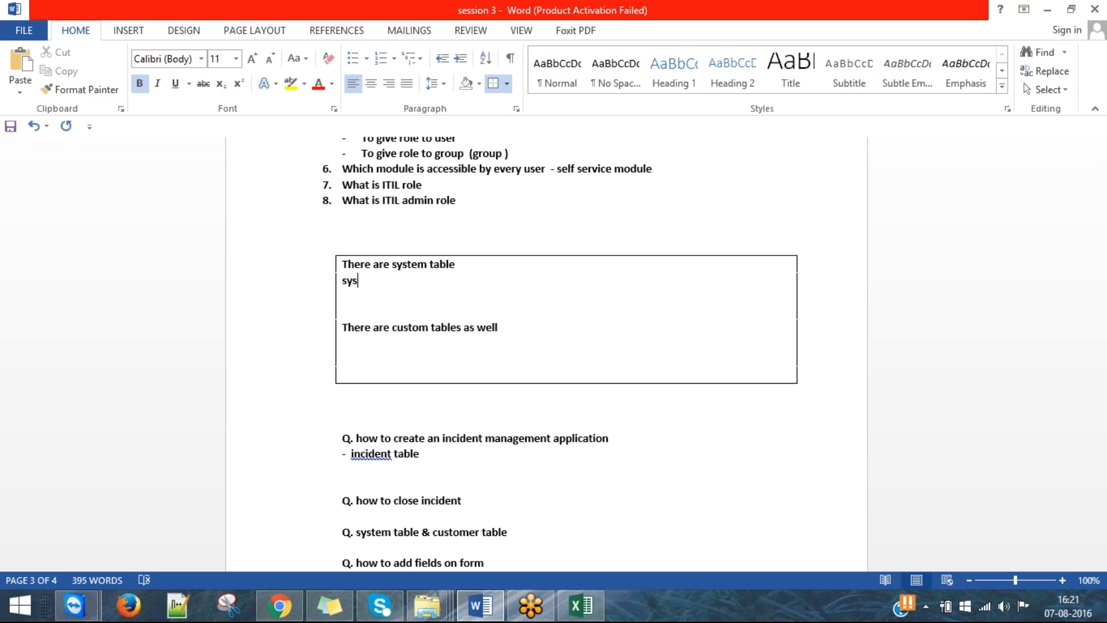
text(_)
key(Down)
key(Down)
key(Down)
text(u_)
key(BackSpace)
key(BackSpace)
text(U_)
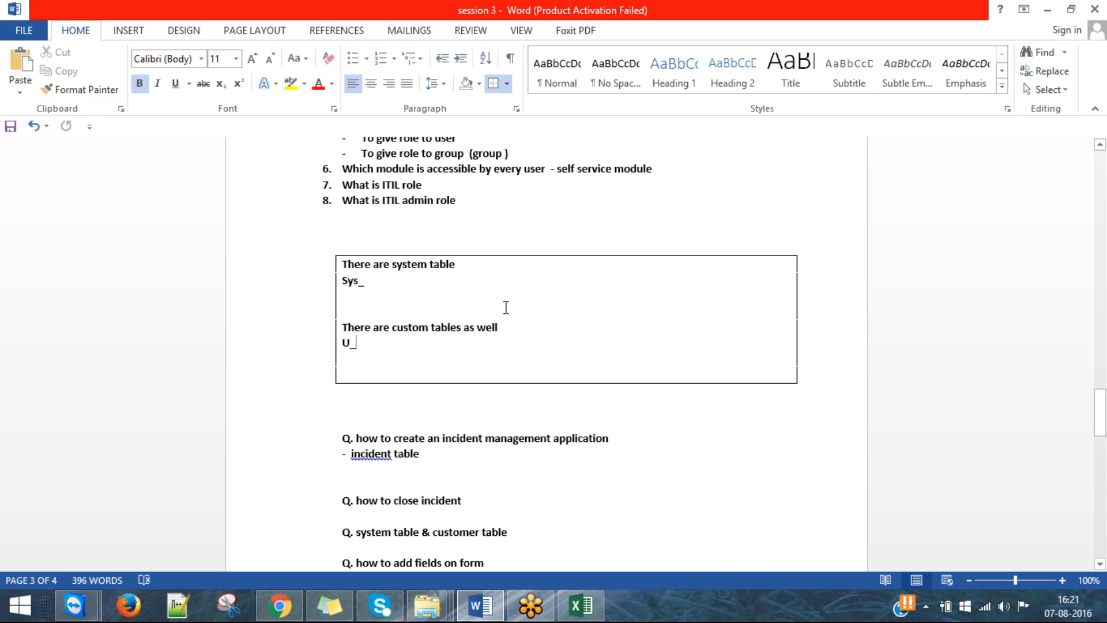
Add spacing above "There are system table" at the start of the box and trim the surplus blank lines.
click(342, 264)
key(Return)
key(Return)
key(Return)
key(Return)
key(Return)
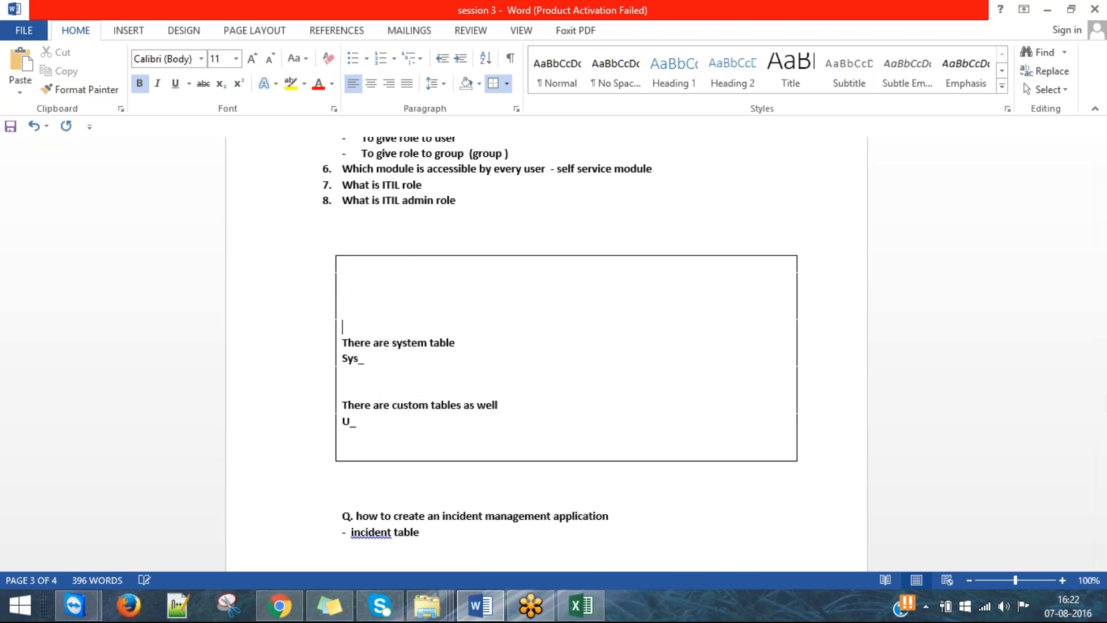
key(Up)
key(Up)
key(Up)
key(Up)
key(Delete)
key(Delete)
key(Delete)
key(Delete)
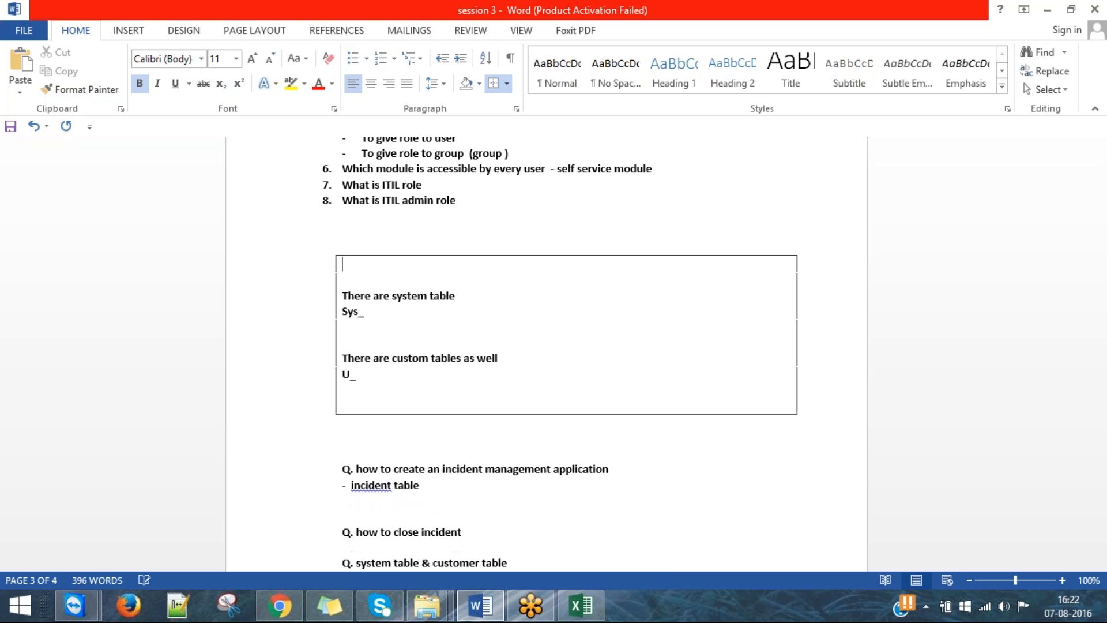
Highlight the "Sys_" prefix in the box, glance at the ServiceNow homepage in Chrome, and return to the Word document.
click(372, 300)
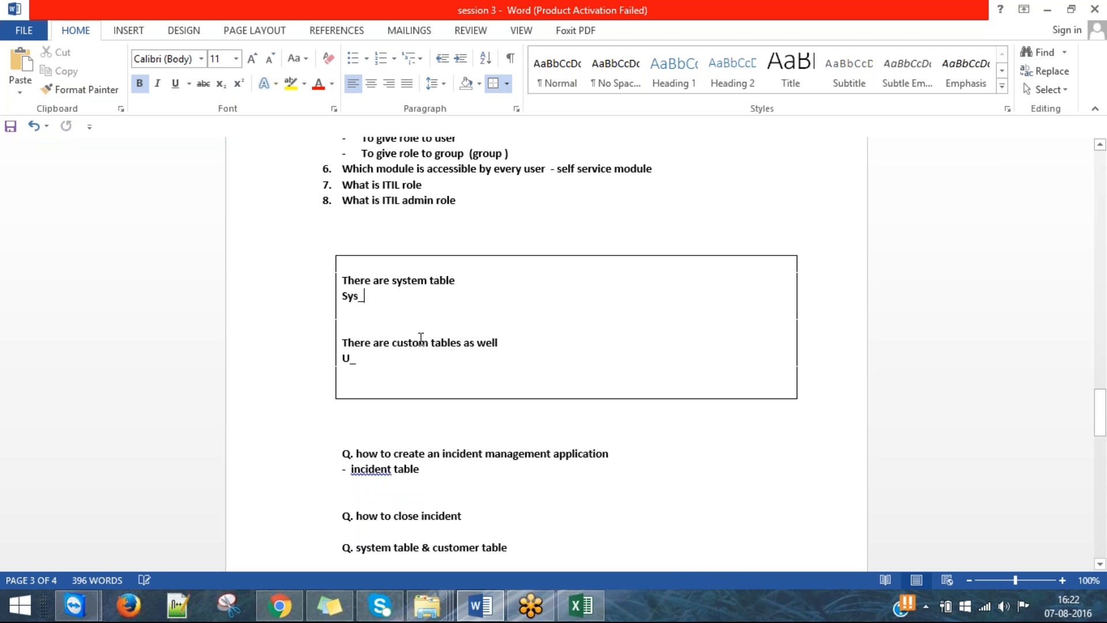
double_click(356, 295)
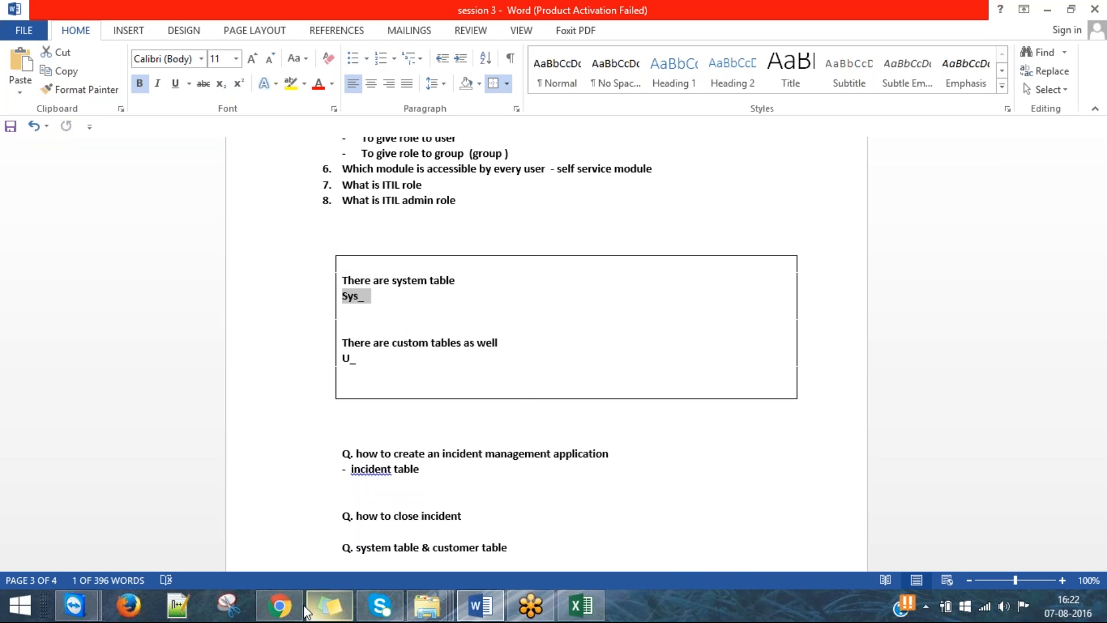
click(279, 605)
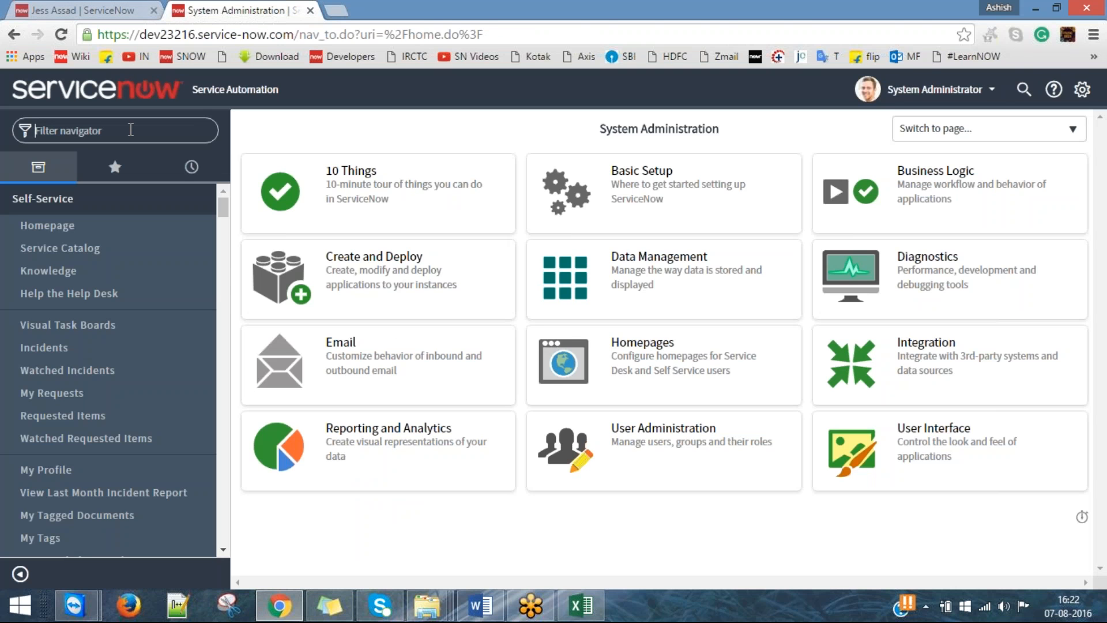
click(480, 605)
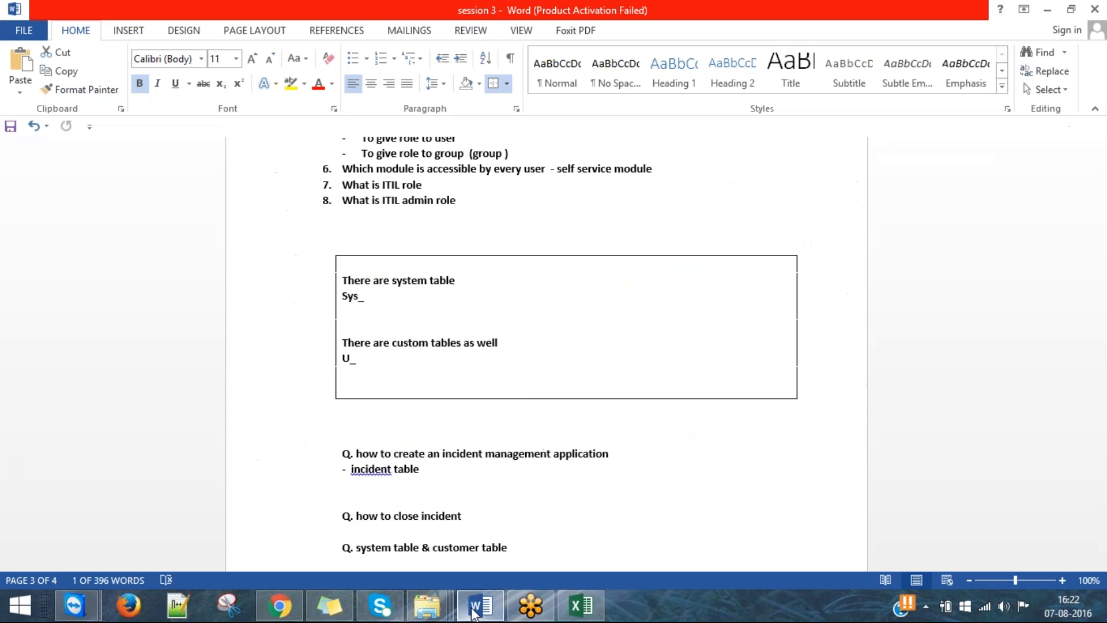
Remove a blank line between the box and the incident management question, and start a new line below "incident table".
click(447, 420)
key(Delete)
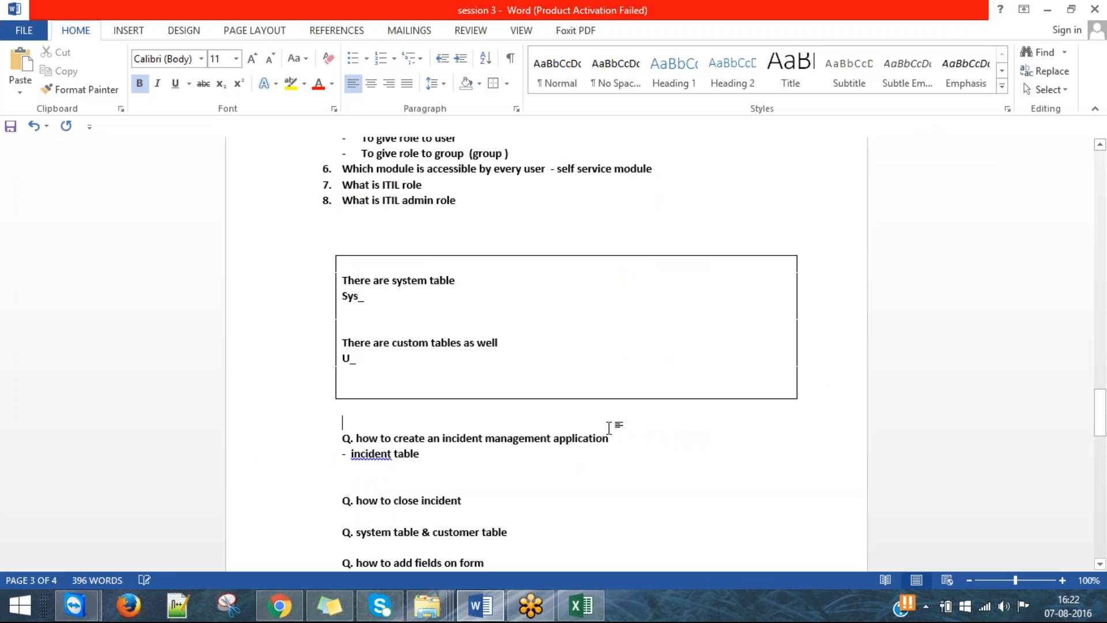
scroll(519, 422, down, 2)
click(425, 376)
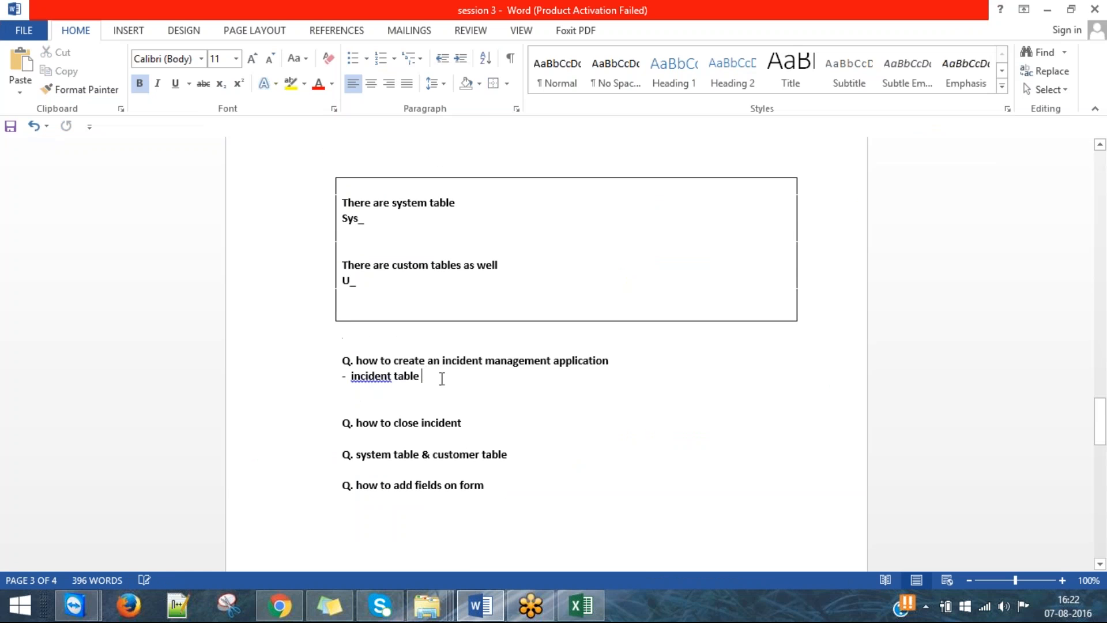
key(Return)
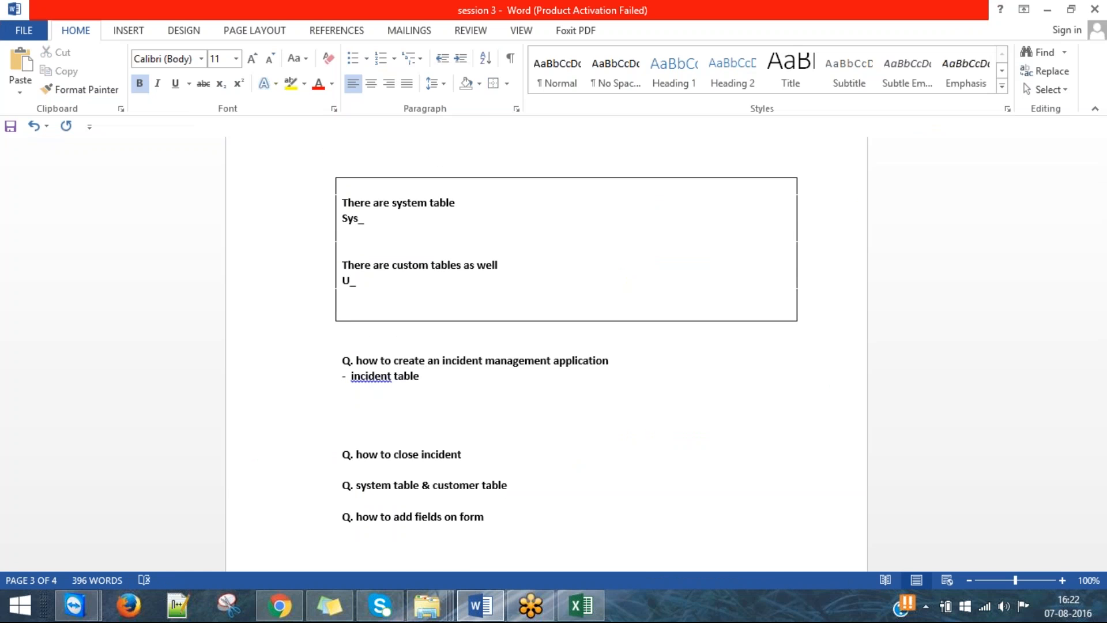
Add the line "- If I want to access incident table without going on incident module" below "incident table".
text(- IF)
key(BackSpace)
key(BackSpace)
text(f I wan tto)
key(BackSpace)
key(BackSpace)
key(BackSpace)
text(o)
key(BackSpace)
key(BackSpace)
key(BackSpace)
text(t to access incident)
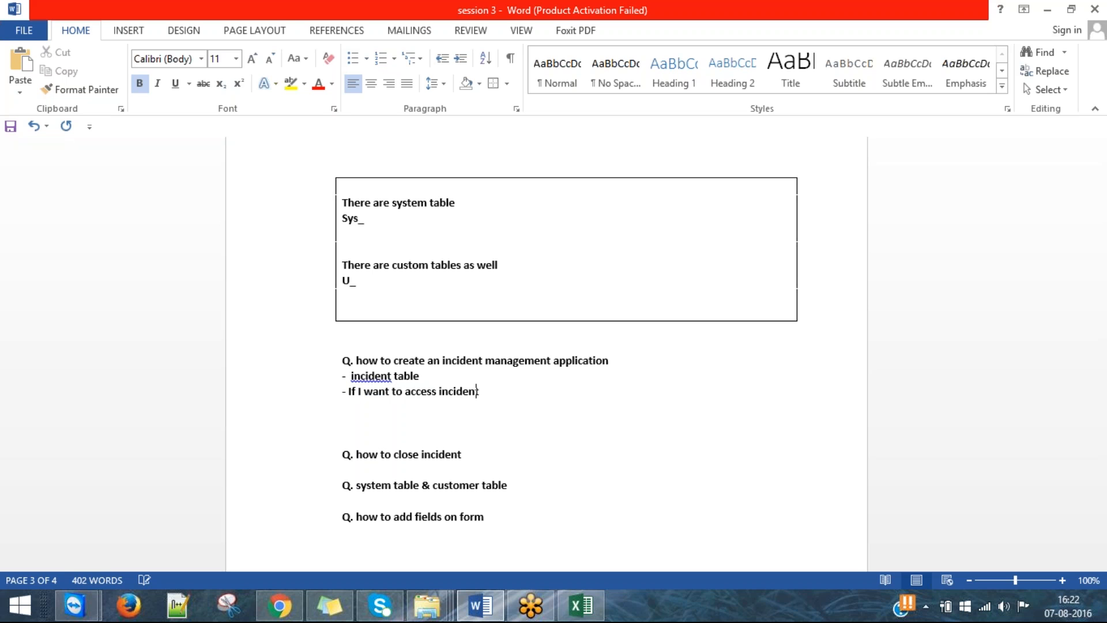
text( table without going ong in)
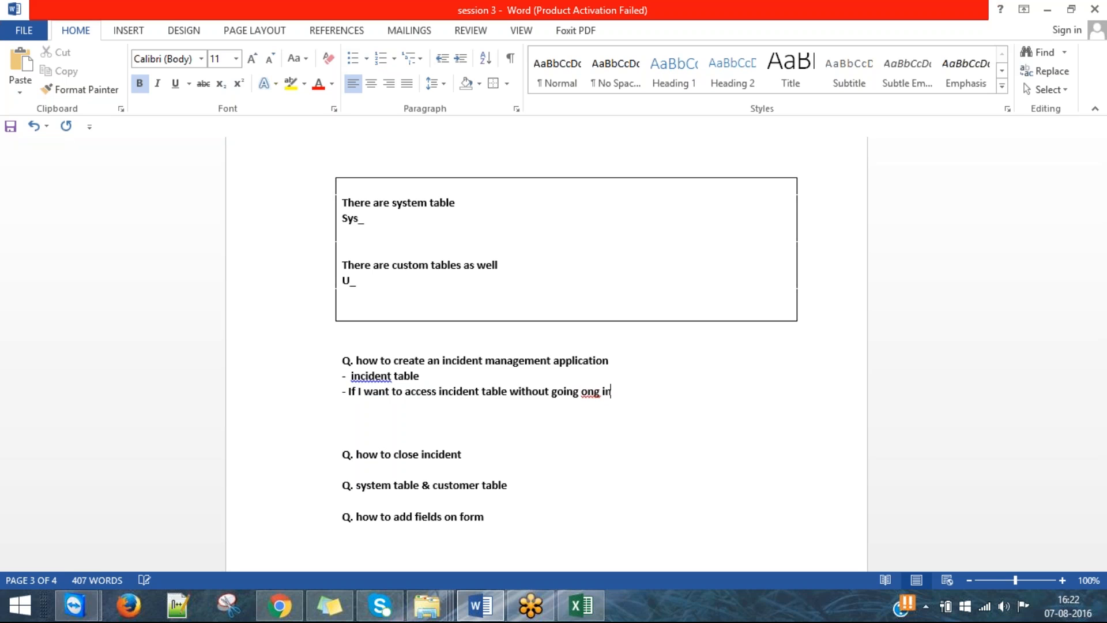
key(BackSpace)
key(BackSpace)
key(BackSpace)
key(BackSpace)
key(BackSpace)
text(n incident module)
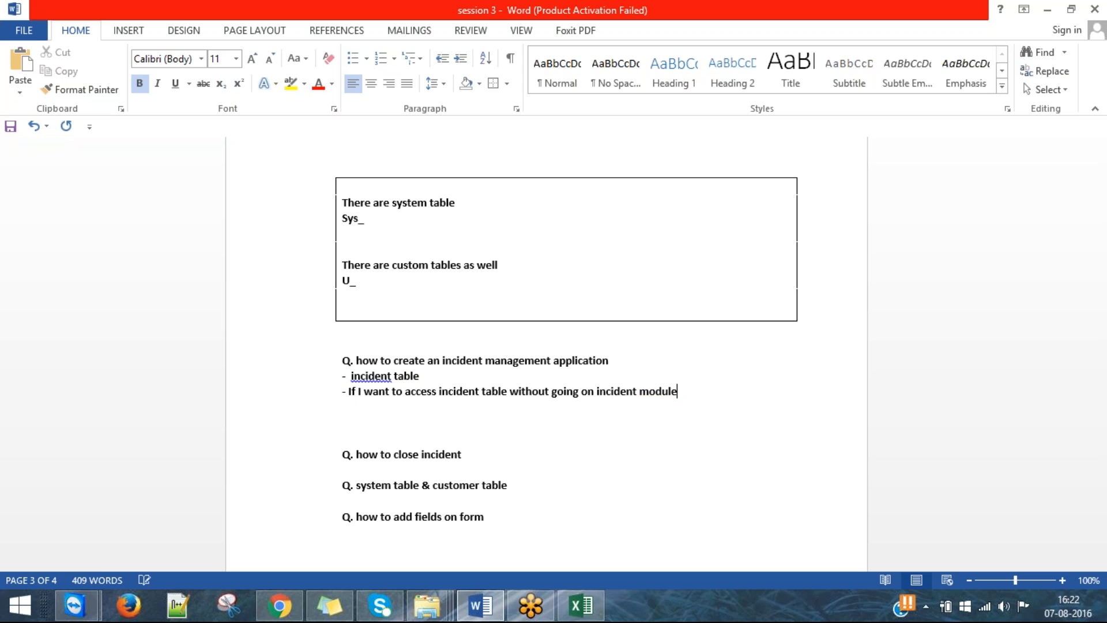
Save the session 3 document and switch to the ServiceNow homepage in Chrome.
key(ctrl+s)
key(alt+Tab)
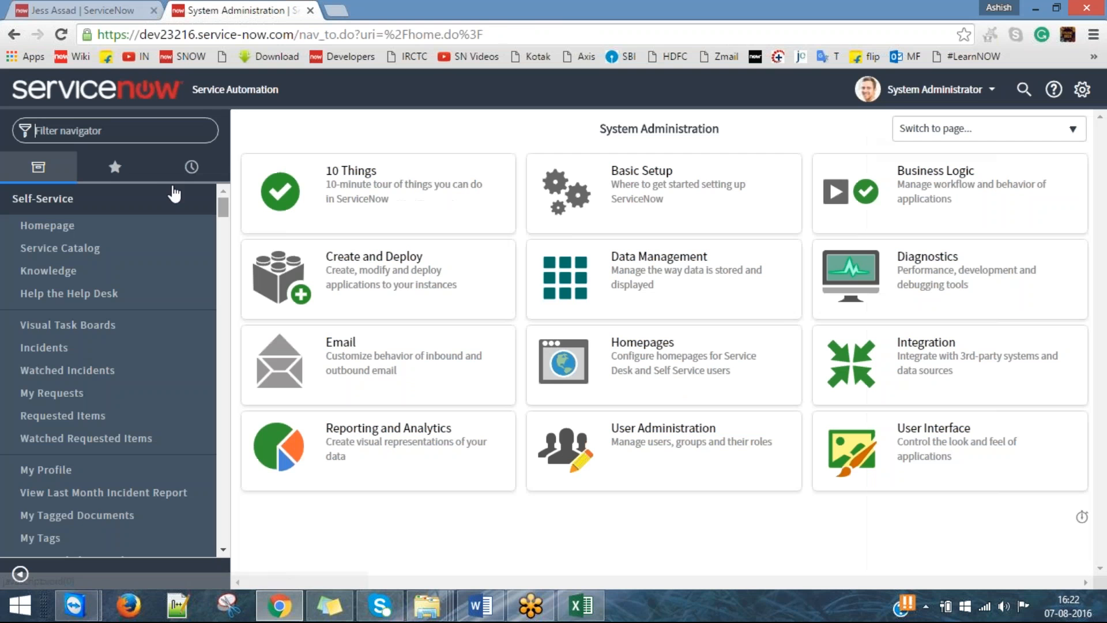
Return to the Word document, insert a blank line below "incident table", and start a new line below the incident module note.
key(alt+Tab)
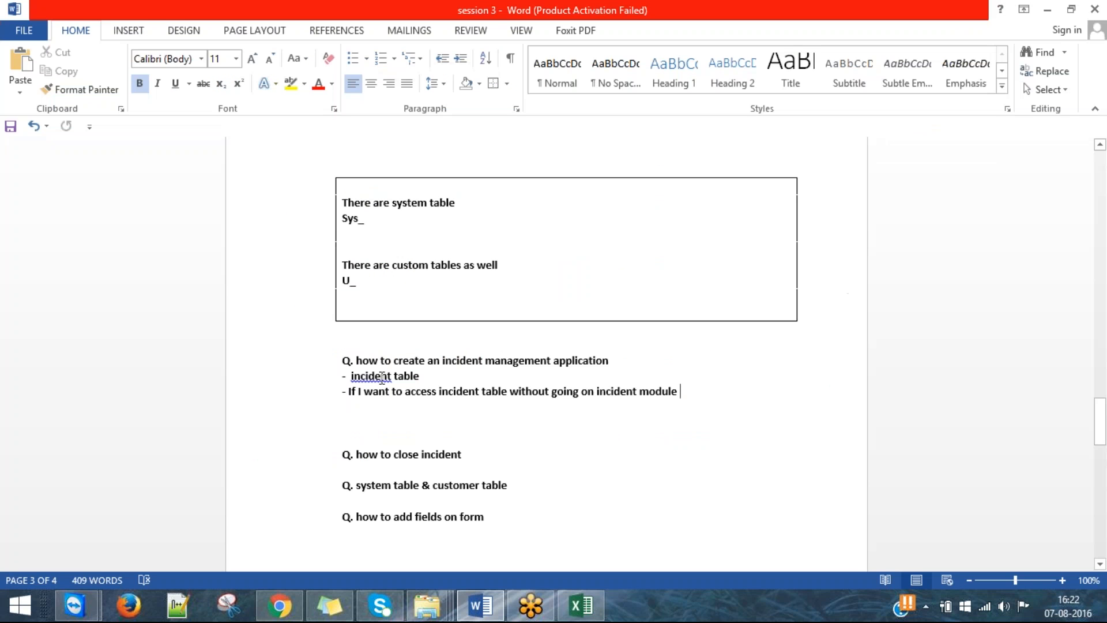
click(452, 375)
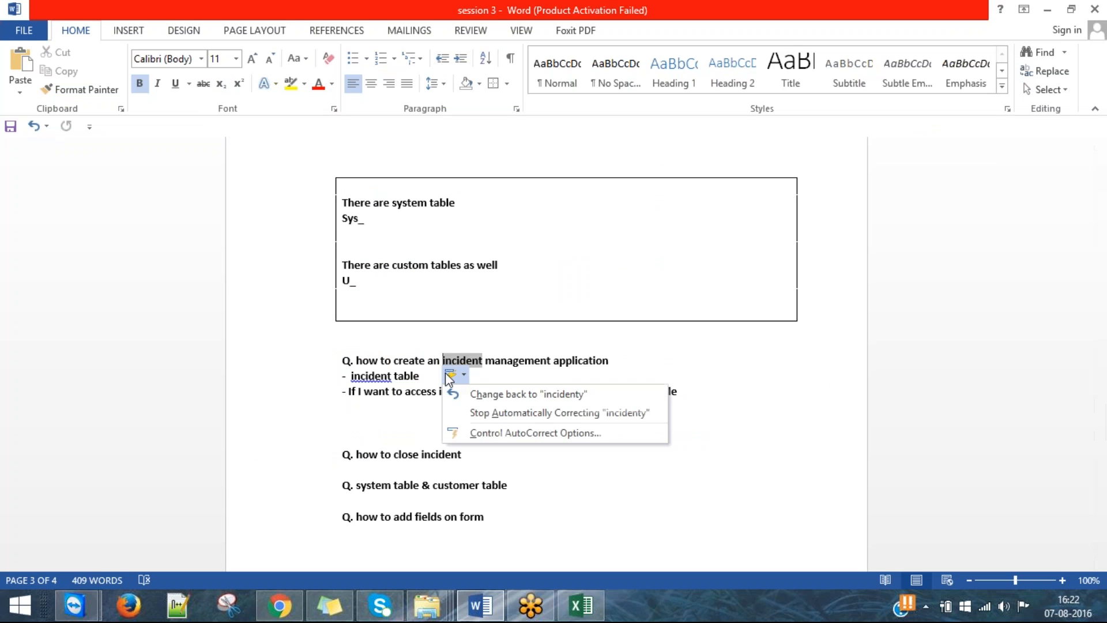
click(428, 375)
key(Return)
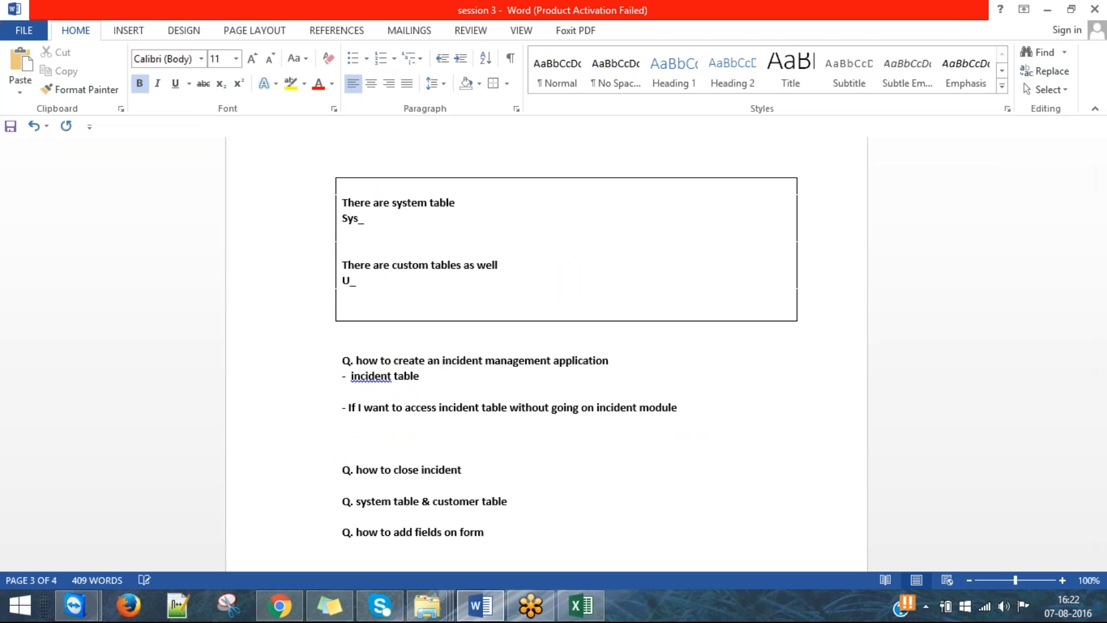
click(343, 422)
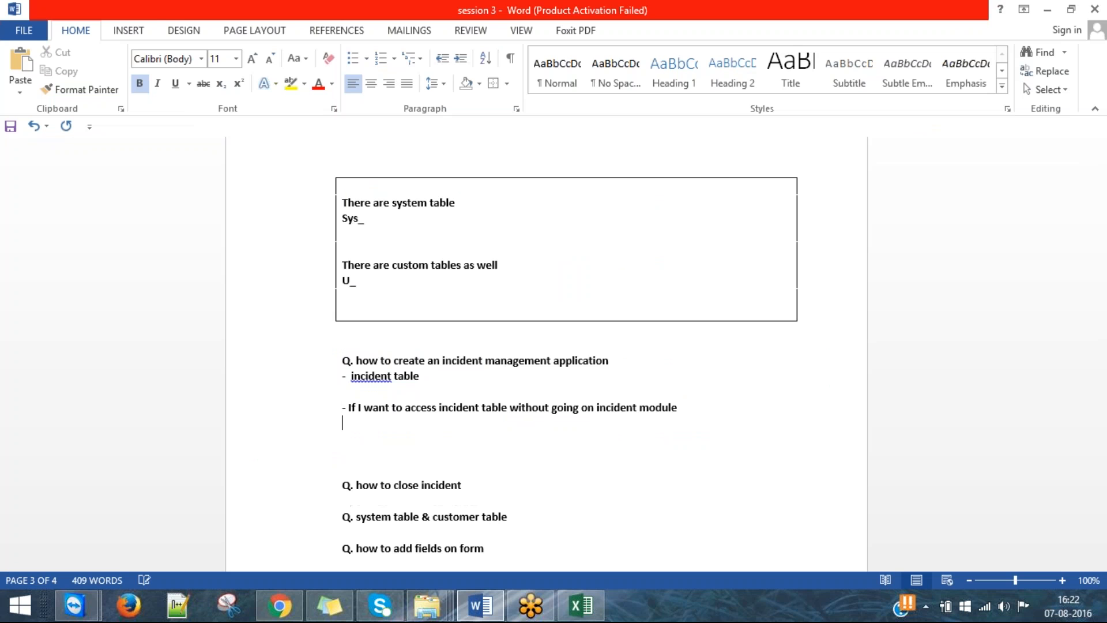
Glance at the ServiceNow homepage, return to the Word document, and add blank lines below "U_" in the box.
key(alt+Tab)
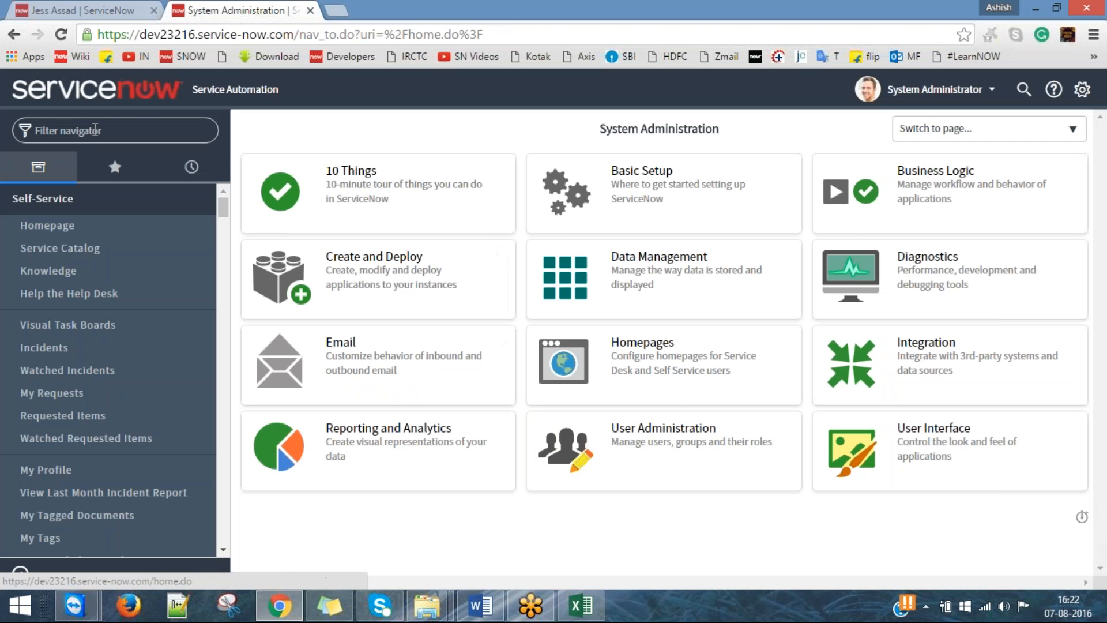
key(alt+Tab)
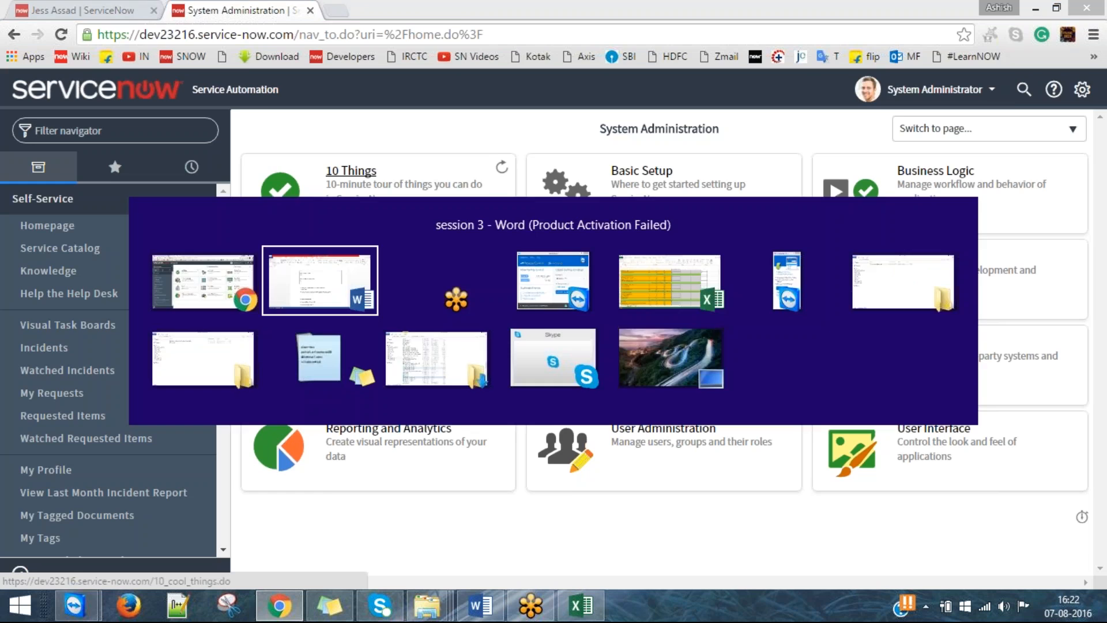
click(457, 295)
key(Return)
key(Return)
key(Return)
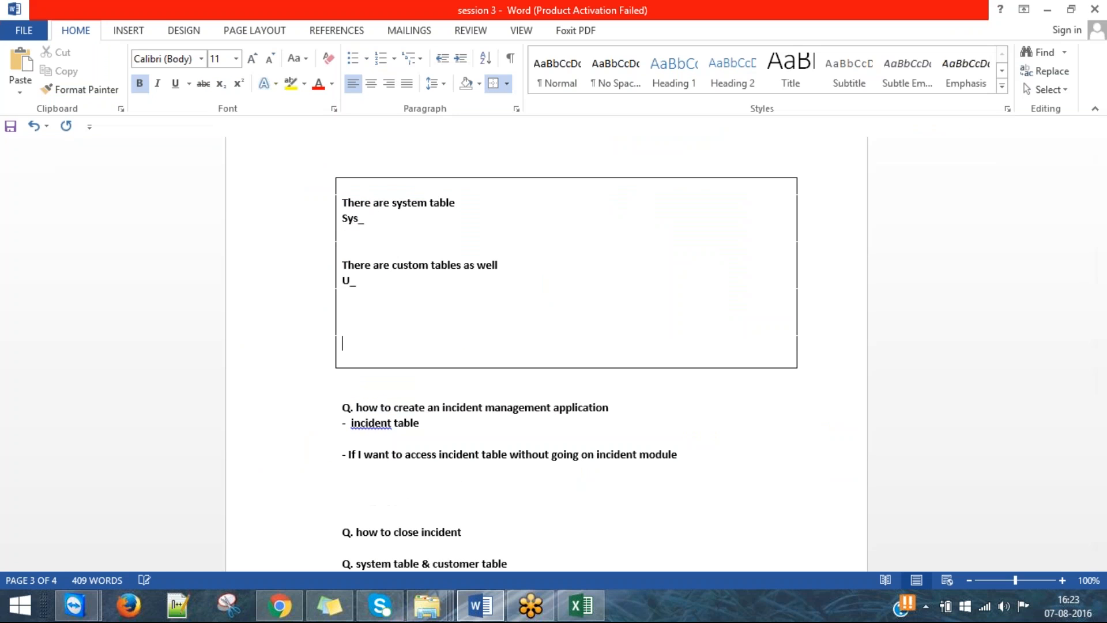
Add the note ".do - you want to create new record" below "U_" in the box.
key(Up)
text(.do)
key(Return)
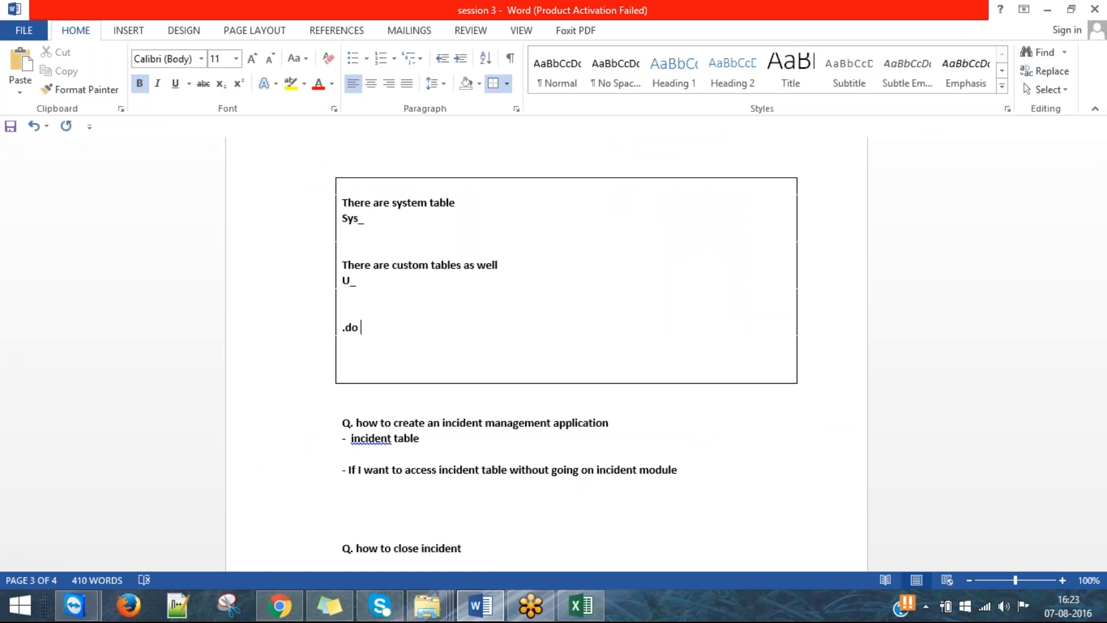
text(- you wan to create new)
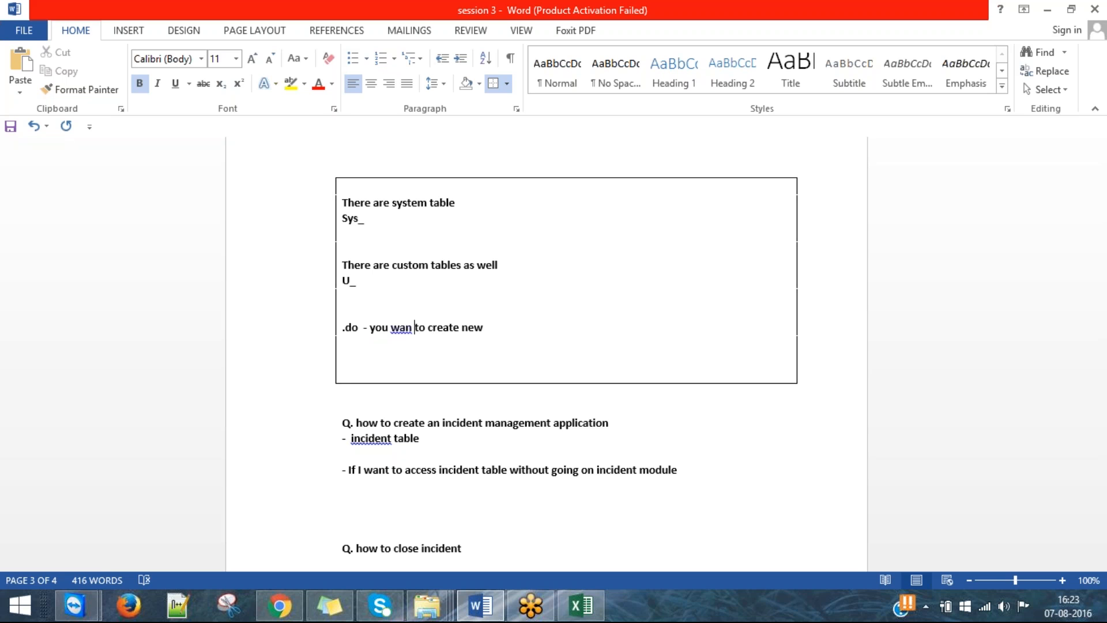
text(t)
key(End)
text(record)
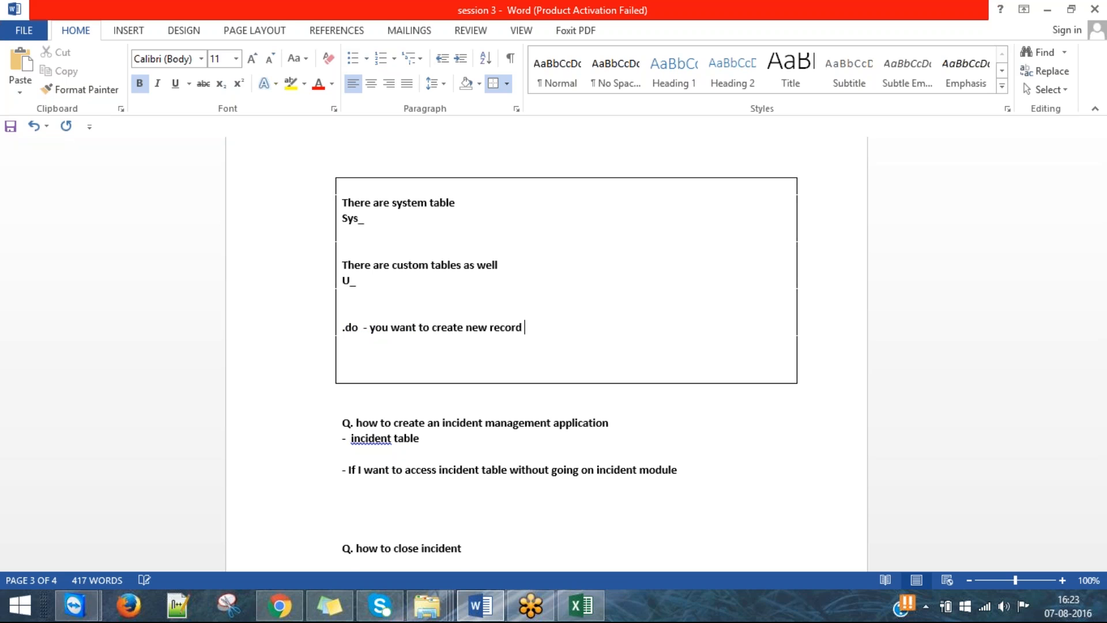
Add a ".list" line below the ".do" note, leaving blank lines between them.
key(Return)
key(Return)
key(Return)
text(.liat)
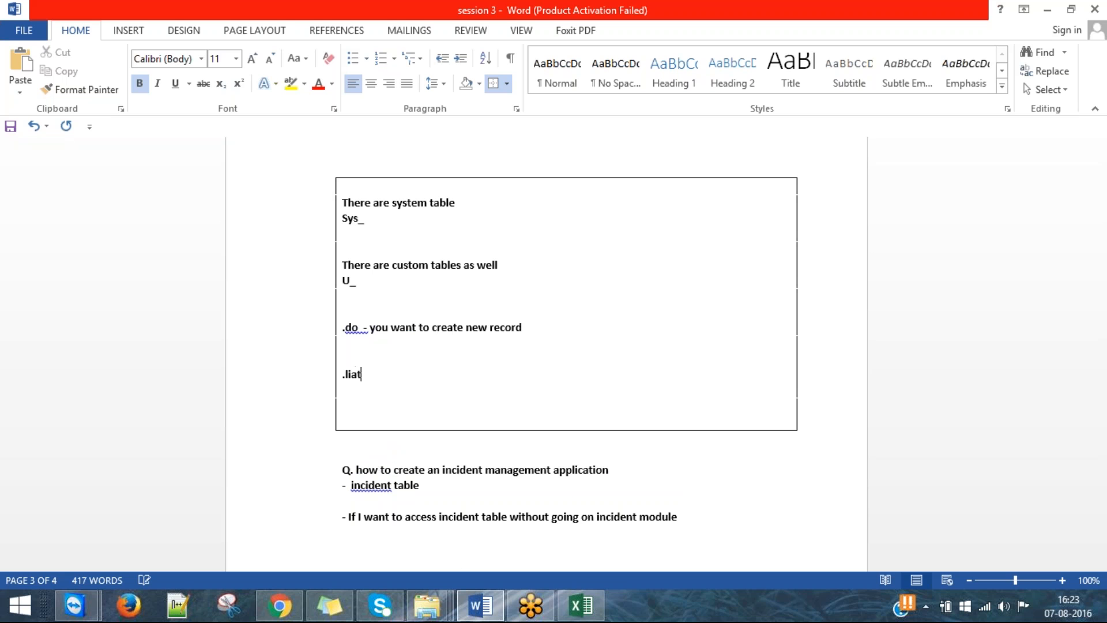
key(BackSpace)
key(BackSpace)
key(BackSpace)
text(ist)
Insert "(suffix)" after ".do" in the new-record note.
click(364, 327)
text(()()
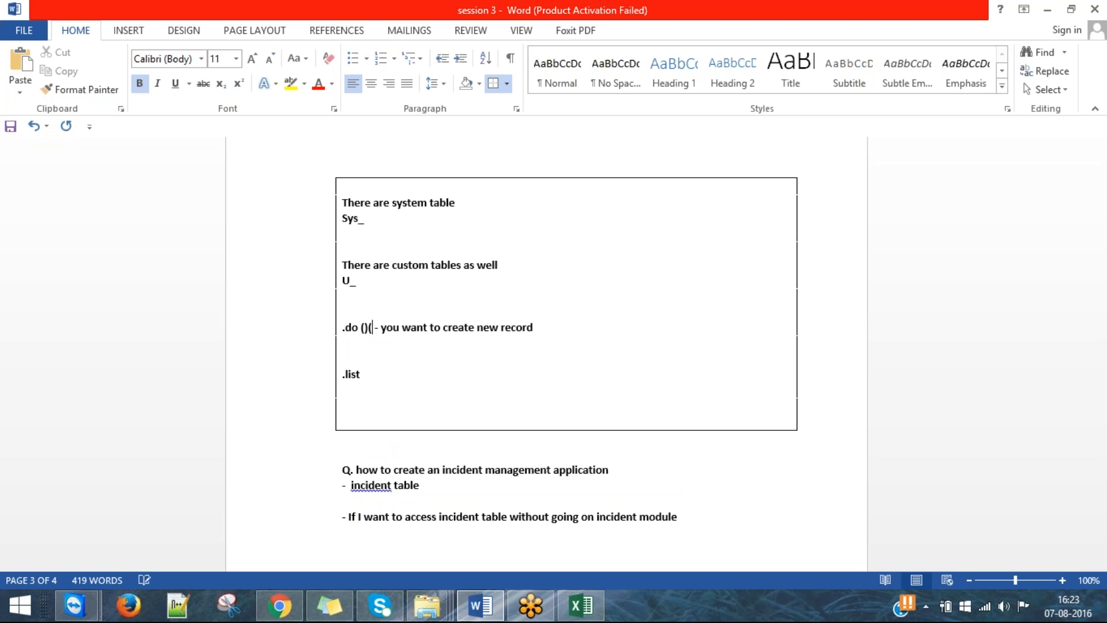
key(BackSpace)
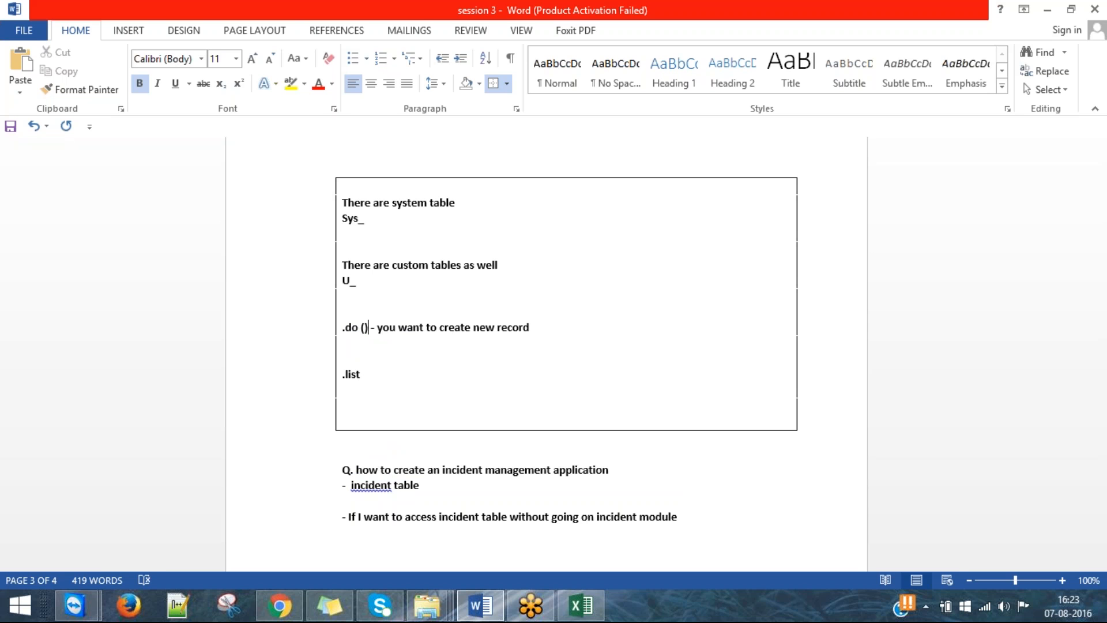
key(Left)
text(suffix)
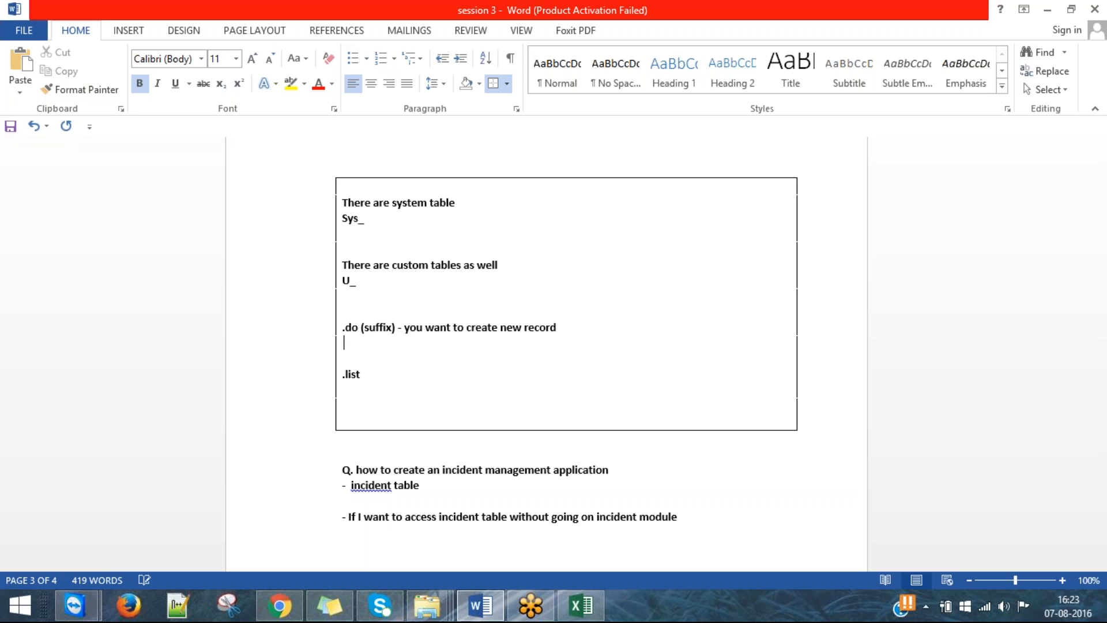
Complete the ".list" line with "(suffix) – you want to see record" and save the document.
key(Down)
key(Down)
text(suffix)
key(Right)
text(- you wan tto)
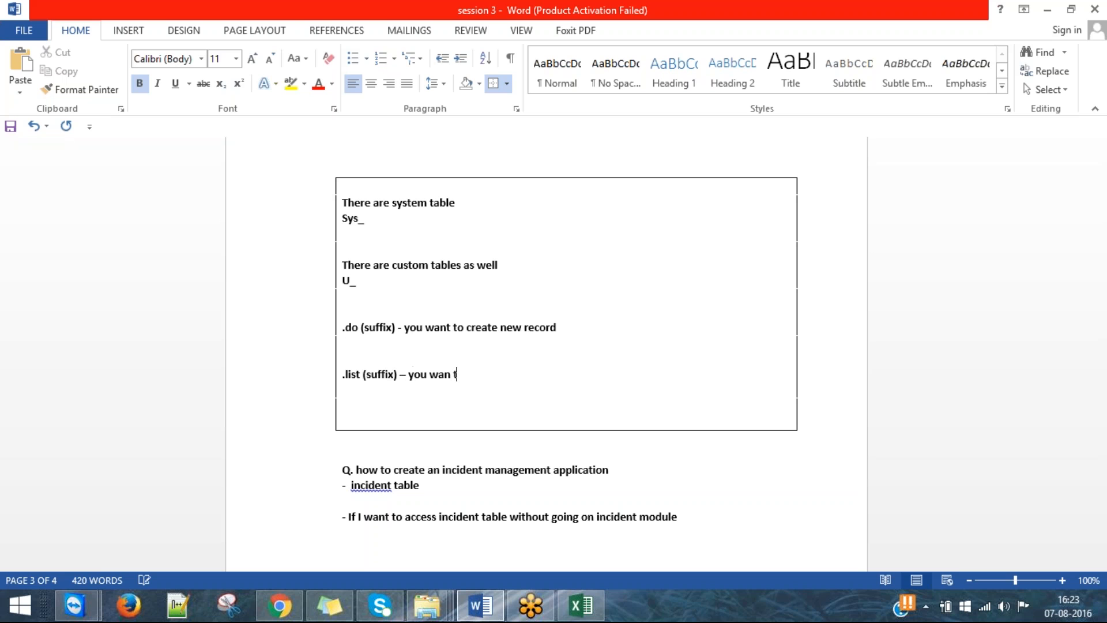
key(BackSpace)
key(BackSpace)
key(BackSpace)
key(BackSpace)
text(t to see record)
key(ctrl+s)
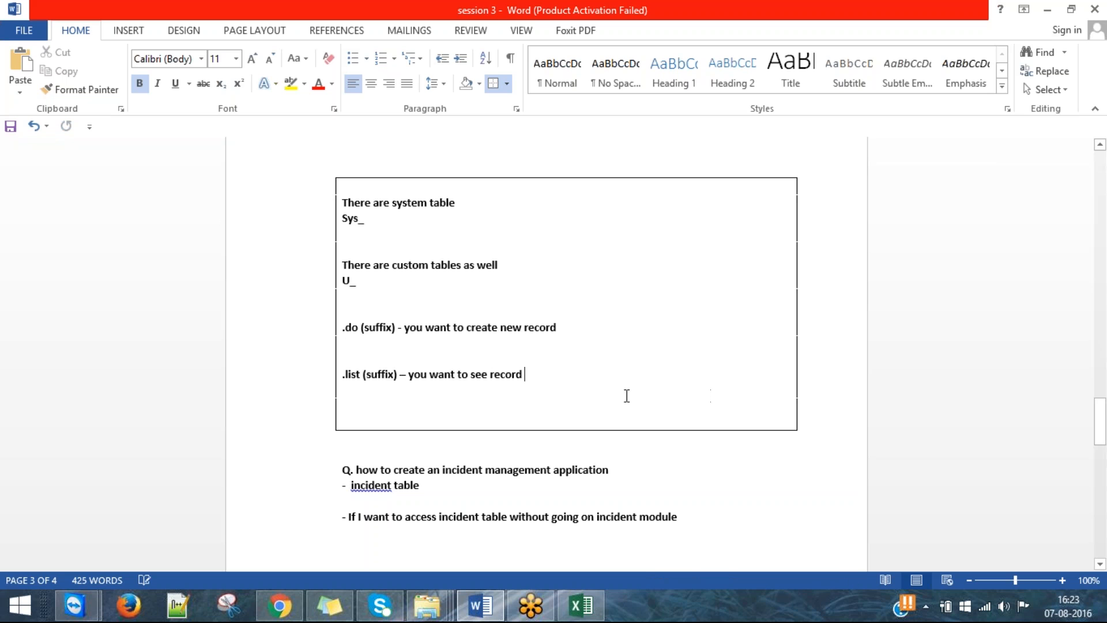
Add the heading "Tips" at the start of the box, above the system table note, and center it.
scroll(741, 316, up, 1)
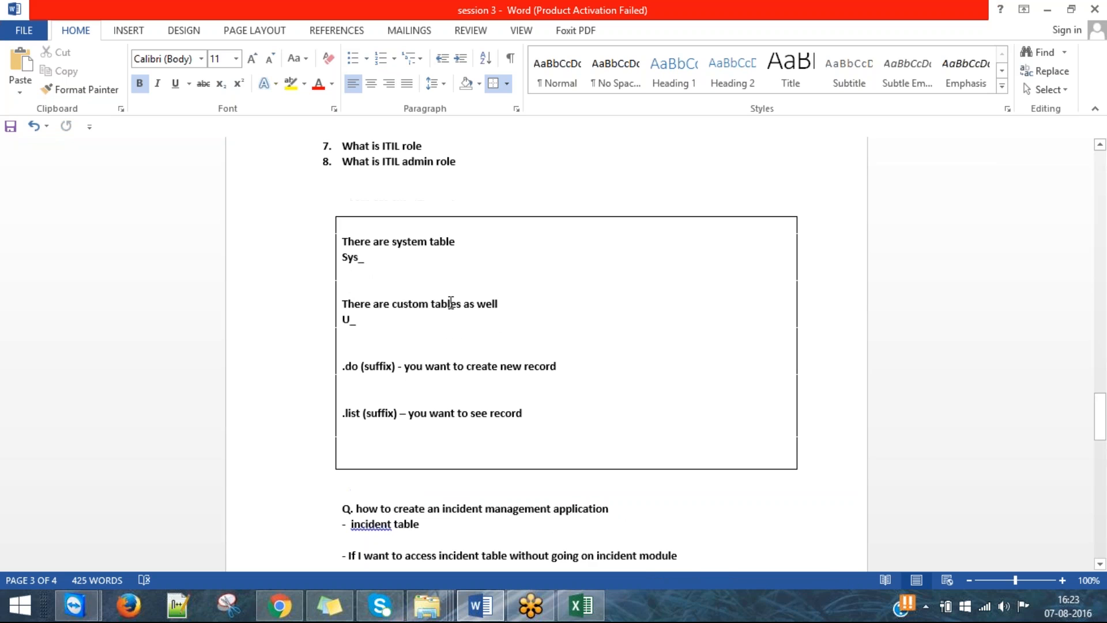
click(344, 226)
key(Return)
key(Return)
key(Up)
key(Up)
text(ti)
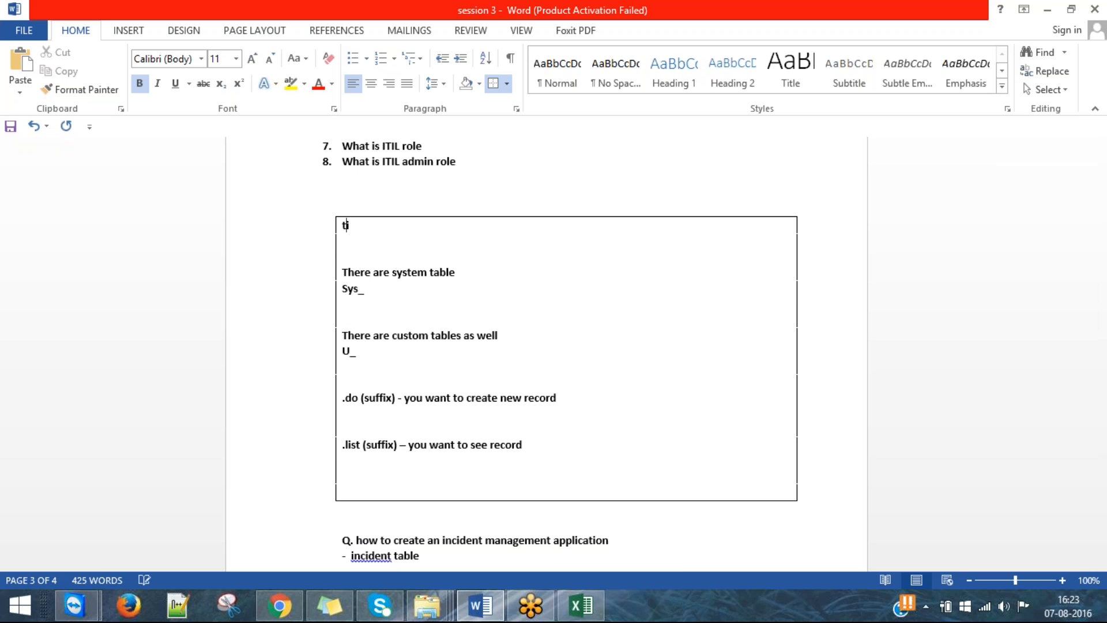
text(ps)
key(Home)
key(shift+End)
key(ctrl+e)
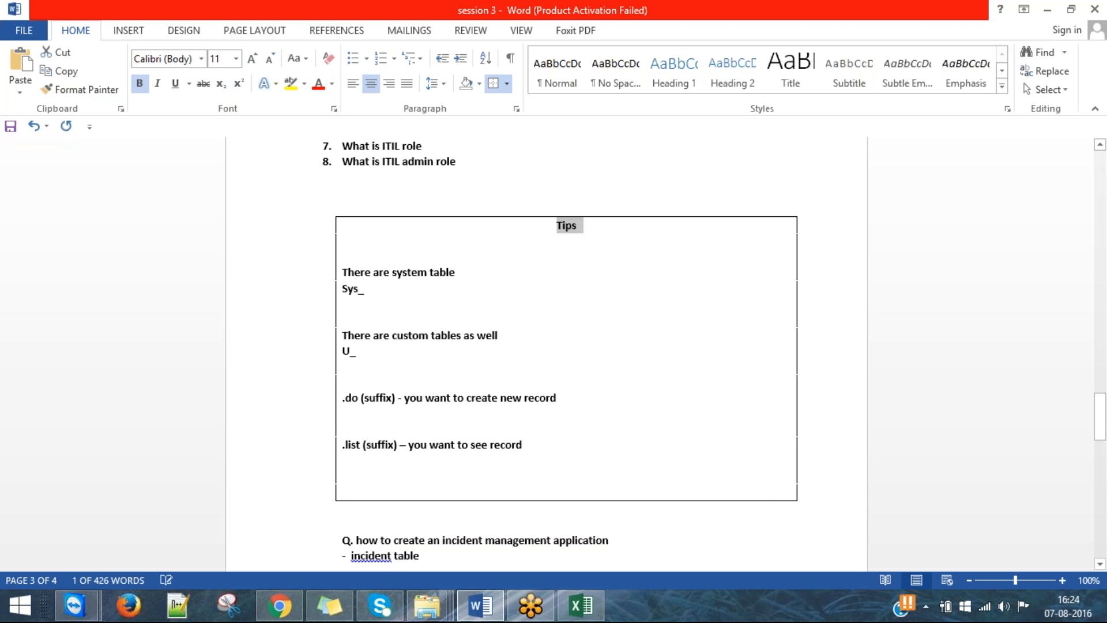
Remove a blank line between the "Tips" heading and the system table note.
click(569, 372)
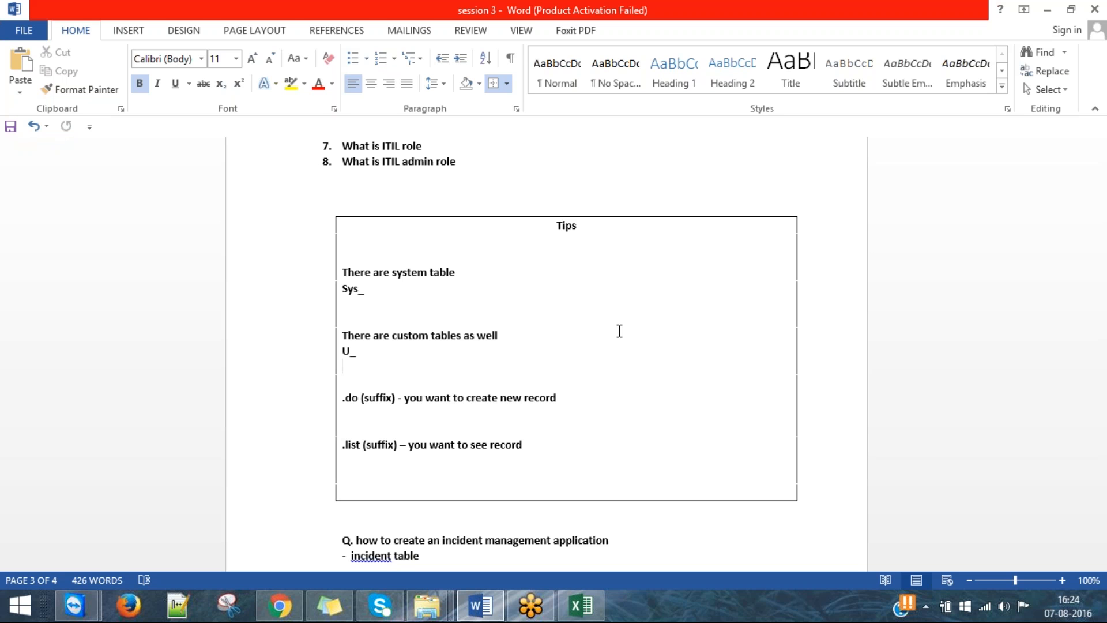
key(Up)
key(Up)
key(Up)
key(Up)
key(Up)
key(Up)
key(Up)
key(Delete)
key(Up)
key(Up)
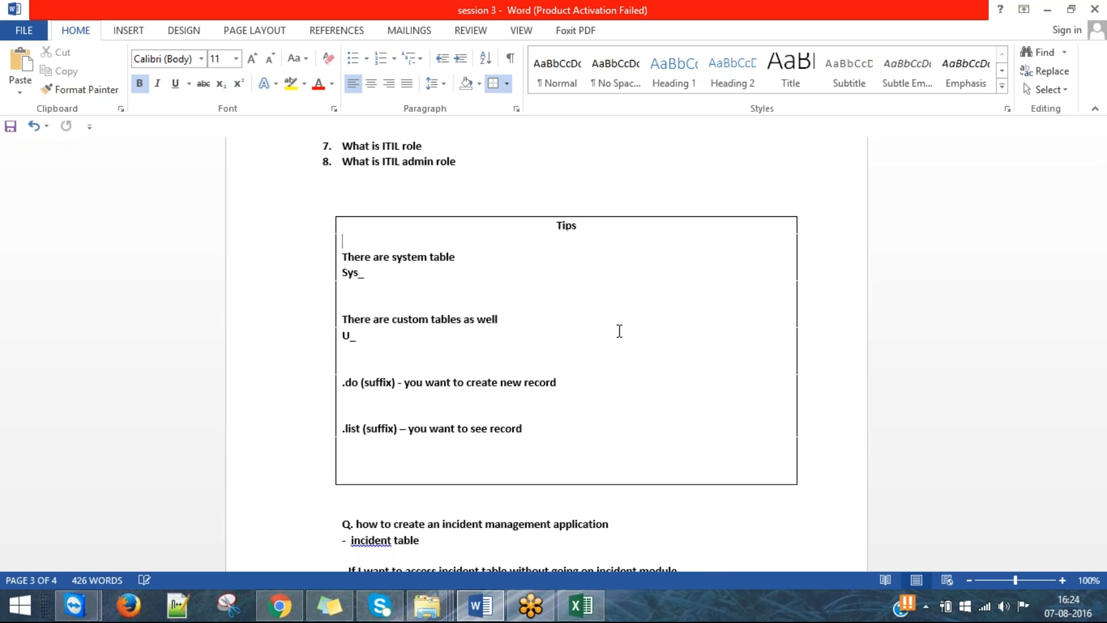
key(shift+Home)
key(Down)
click(571, 412)
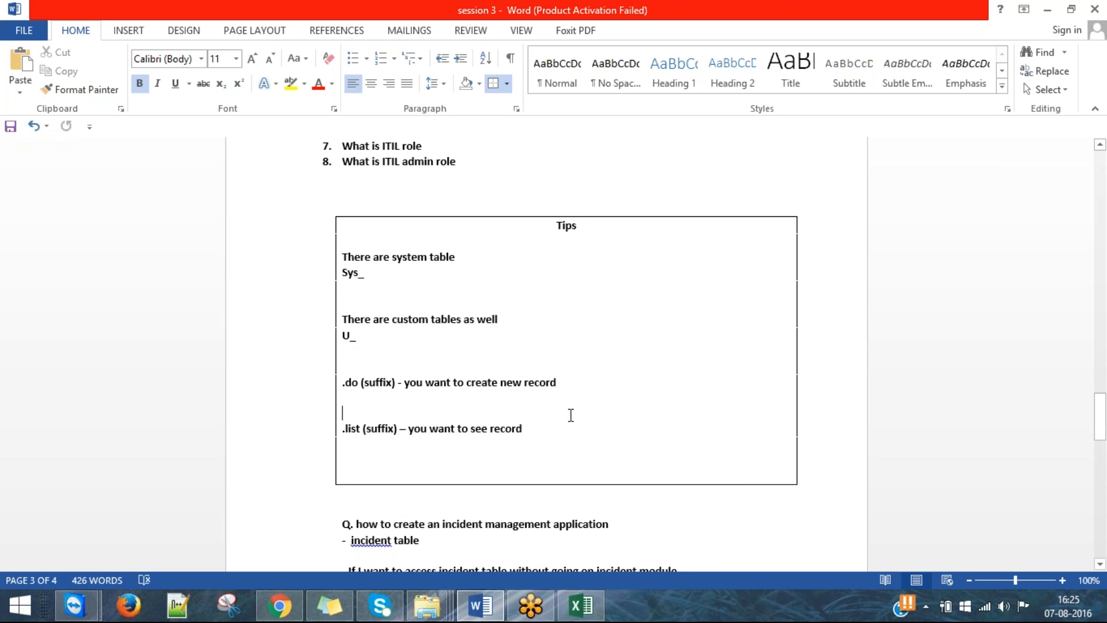
Remove a blank line between the numbered questions and the Tips box.
scroll(623, 421, down, 2)
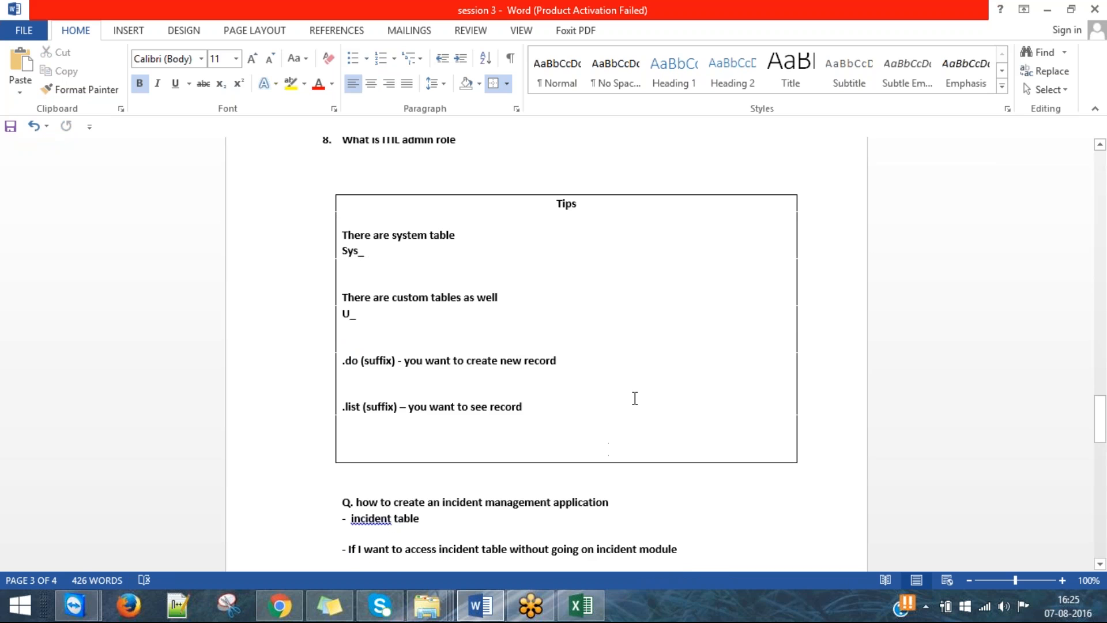
scroll(690, 382, up, 1)
scroll(686, 387, down, 1)
scroll(682, 392, up, 3)
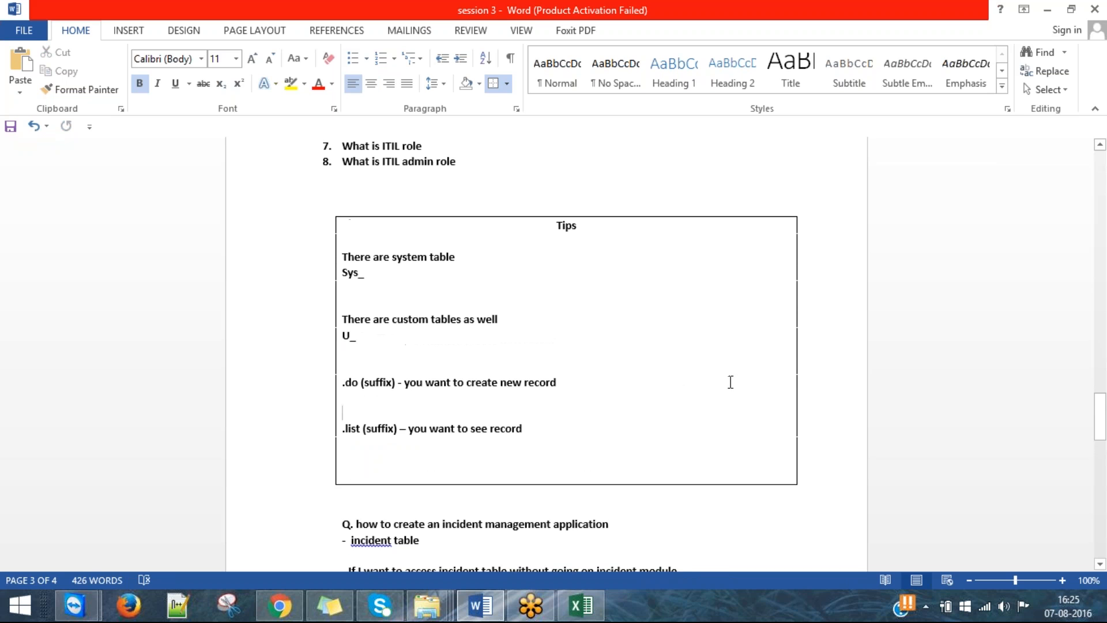
click(412, 230)
scroll(589, 363, down, 1)
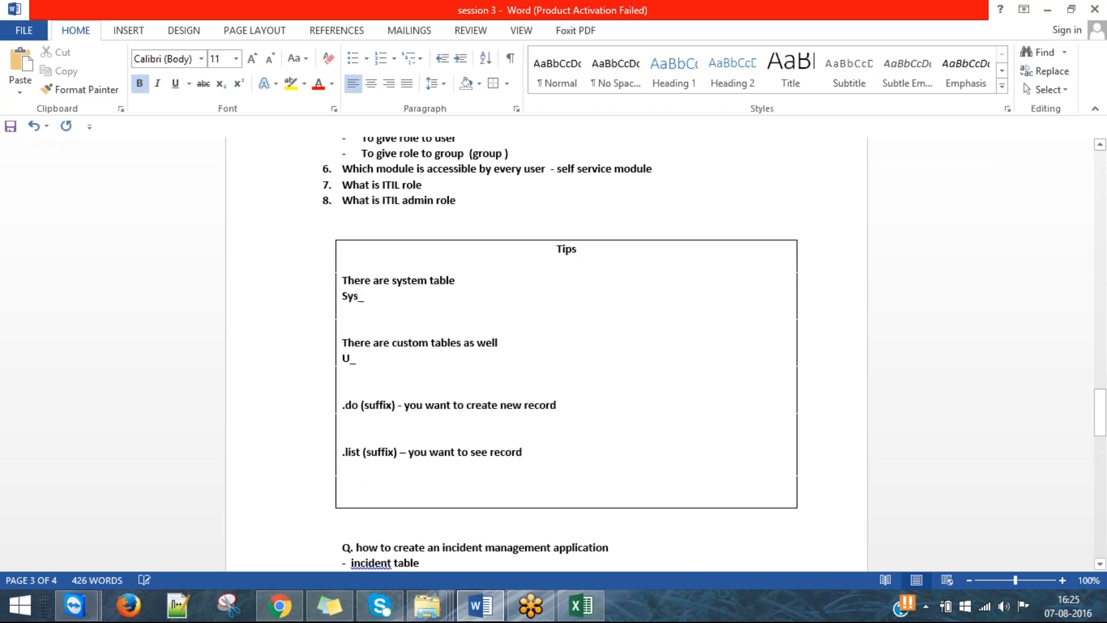
Correct "incident" to "Incident" in the "incident table" line, then glance at the ServiceNow homepage and return to Word.
scroll(588, 363, down, 4)
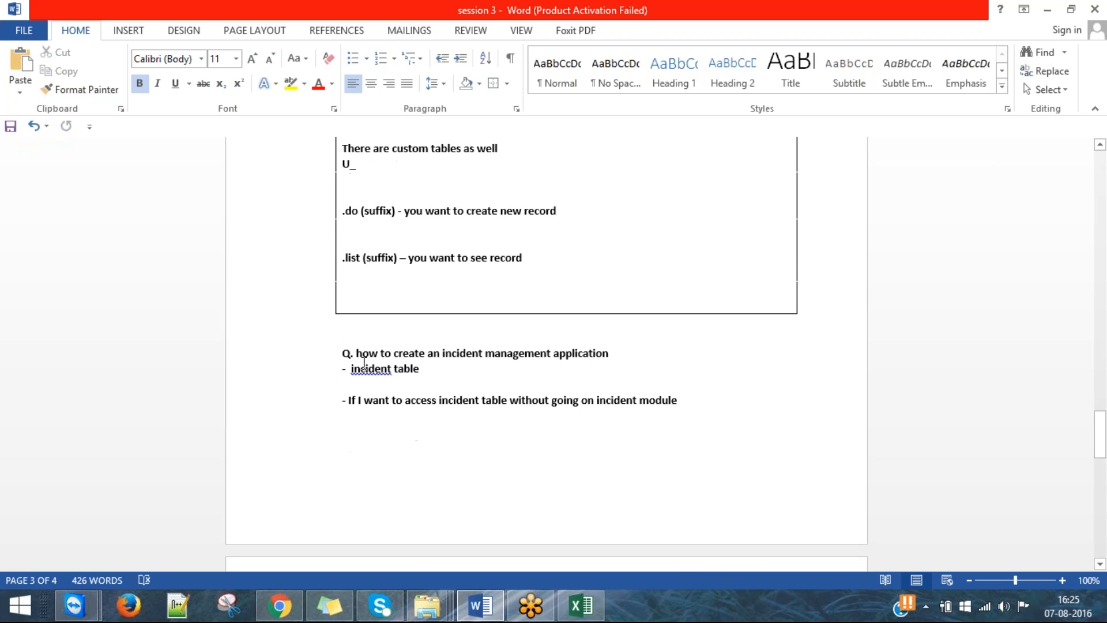
right_click(385, 370)
click(434, 385)
key(alt+Tab)
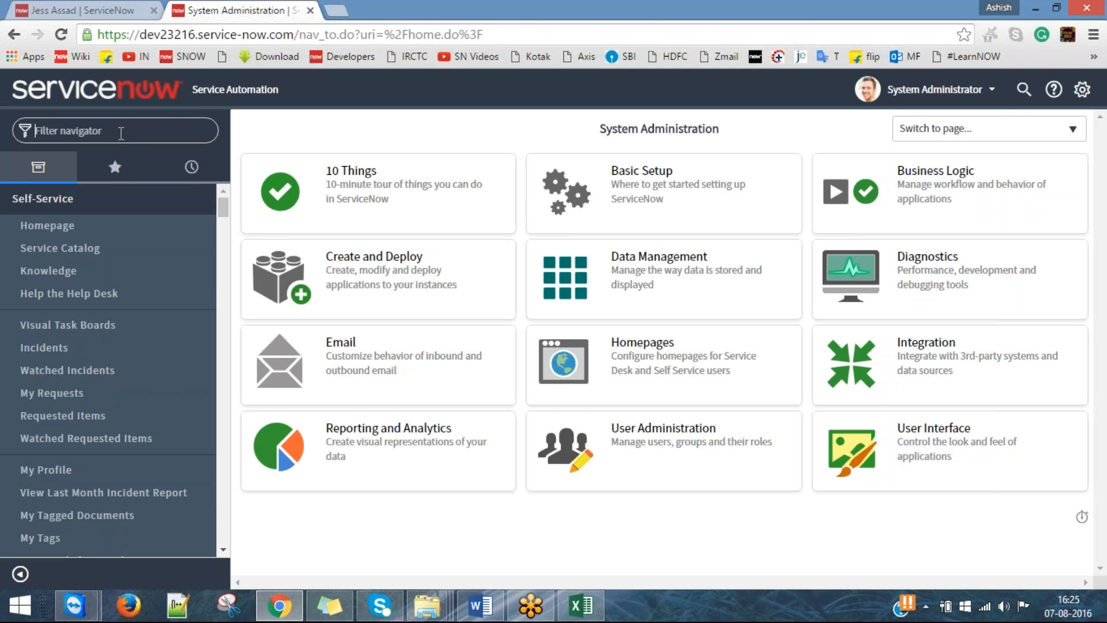
key(alt+Tab)
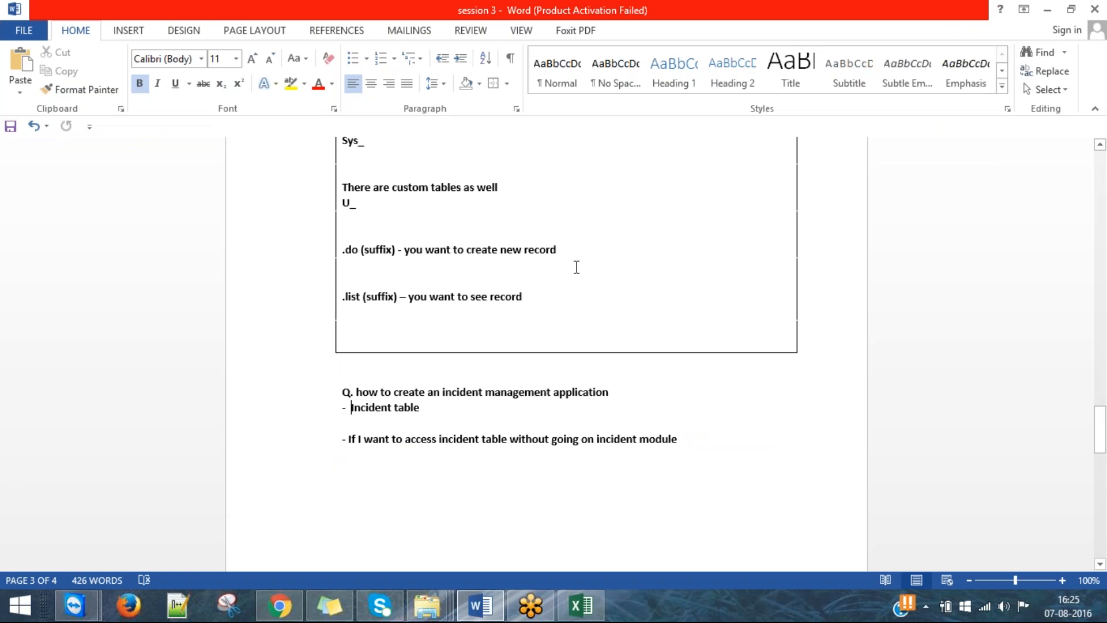
Add the bullet "New record - incident.do" below the ".do" note, with an empty bullet under it.
click(575, 268)
key(Return)
key(Up)
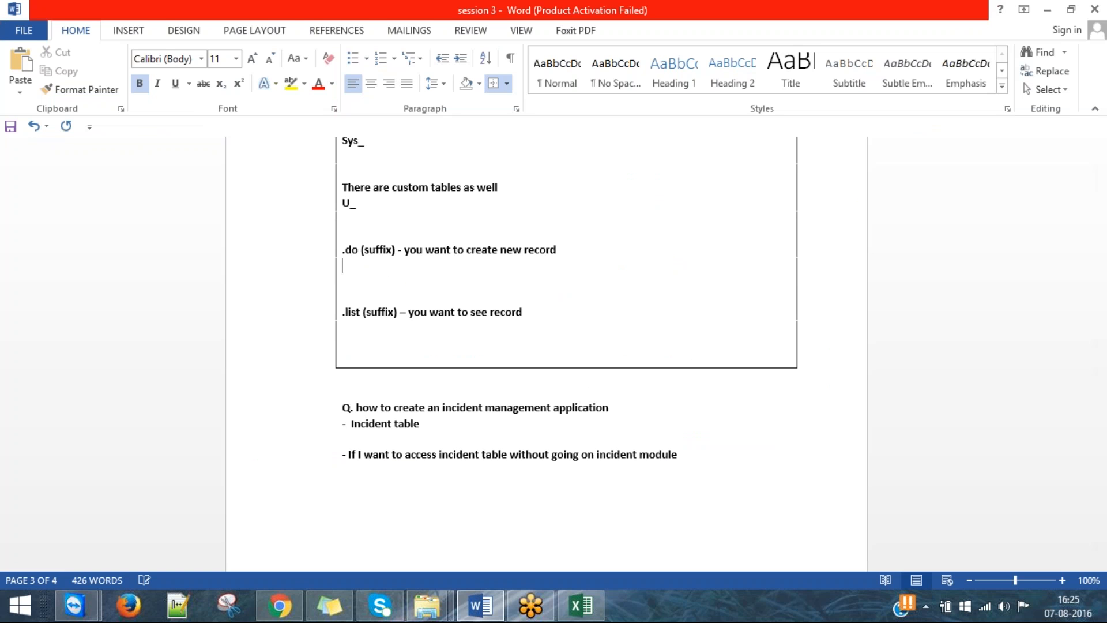
text(-    New )
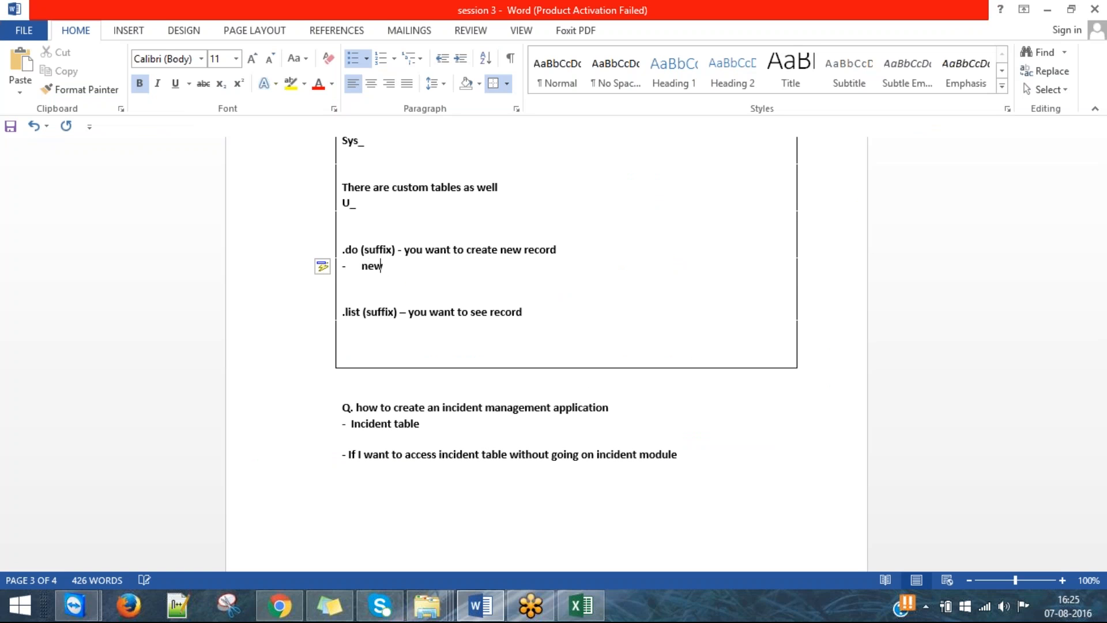
text(record)
key(Return)
key(BackSpace)
key(ctrl+z)
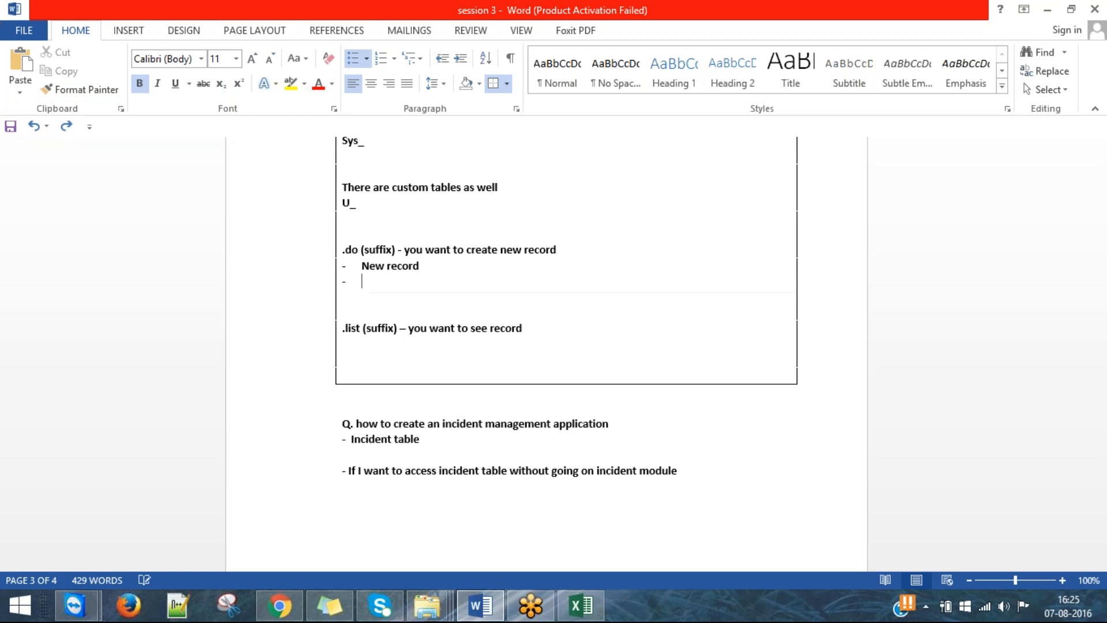
key(ctrl+z)
key(ctrl+z)
text(- incident.do)
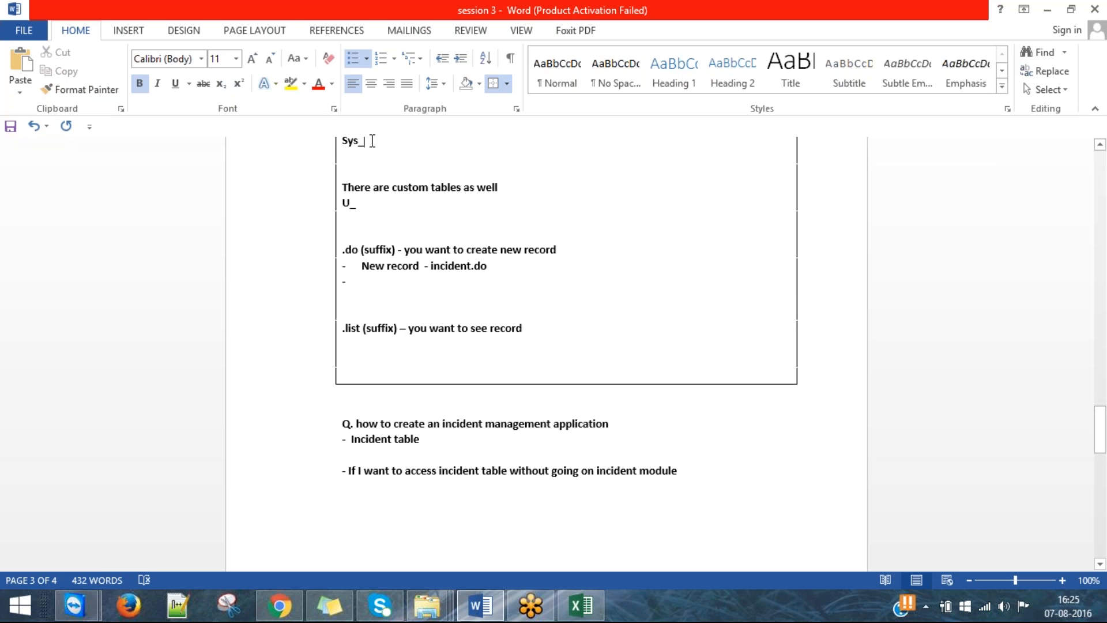
Point out the "Sys_" prefix and fill the empty bullet with "List of incidents – incident.list".
drag(372, 141, 344, 141)
click(469, 195)
click(424, 287)
text(List of in)
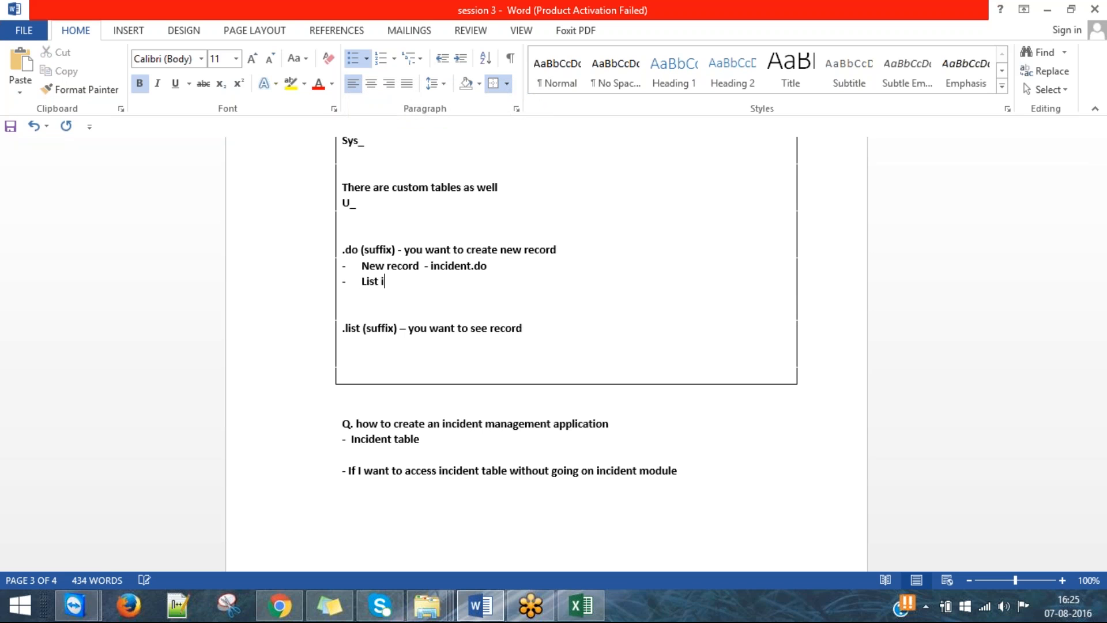
text(cidents -incide)
key(BackSpace)
text(nt.liost)
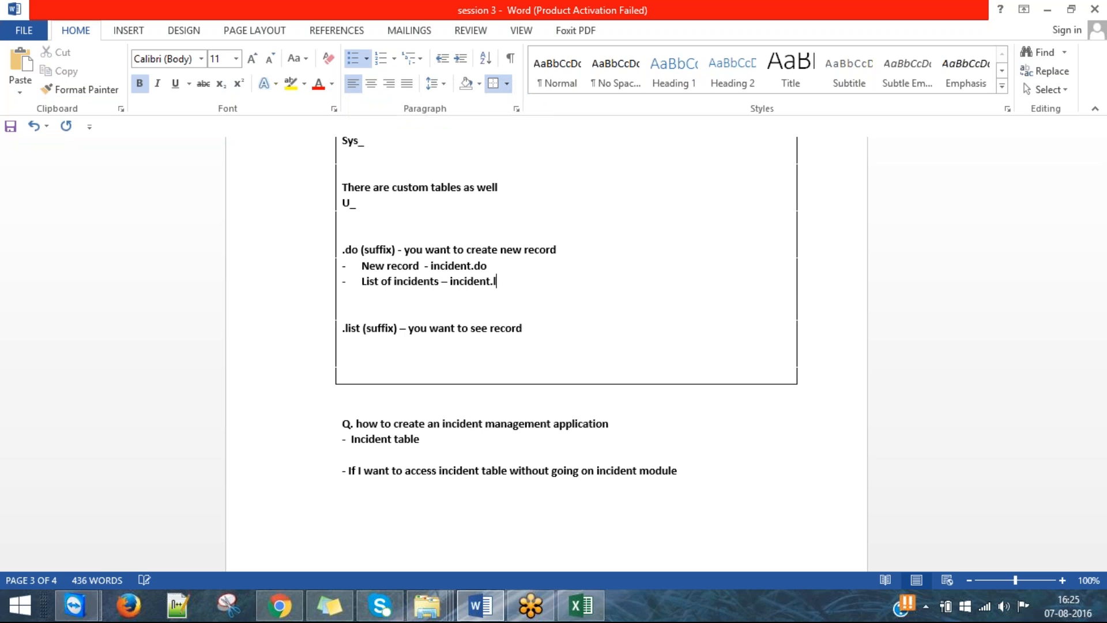
key(BackSpace)
key(BackSpace)
key(BackSpace)
text(st)
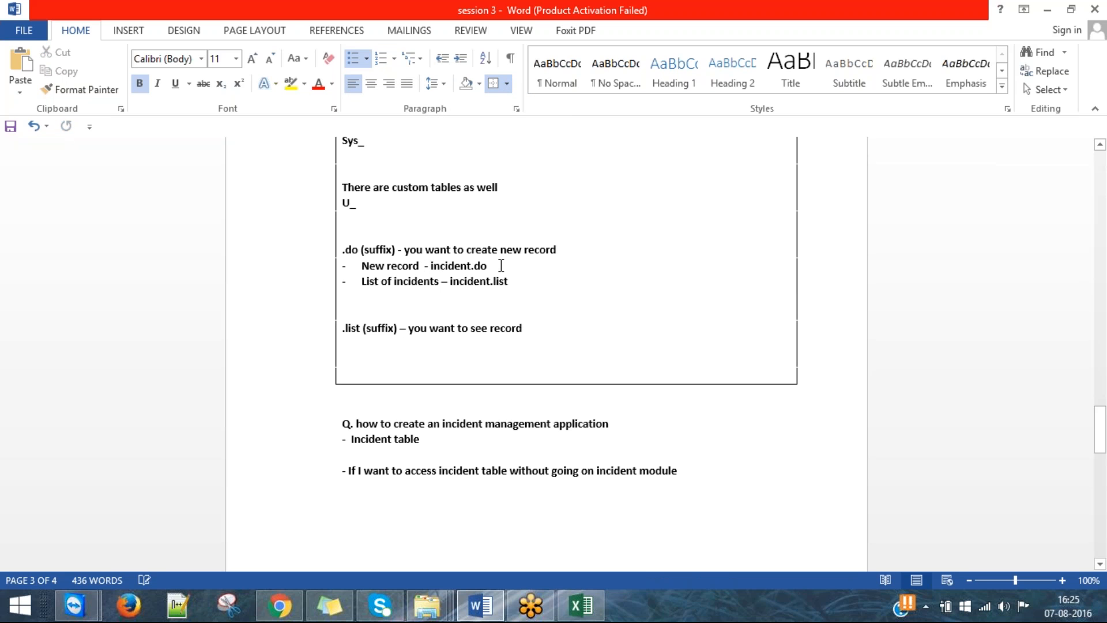
Copy "incident.do" from the New record bullet, switch to ServiceNow and open it through the navigator filter.
double_click(437, 268)
key(ctrl+c)
key(alt+Tab)
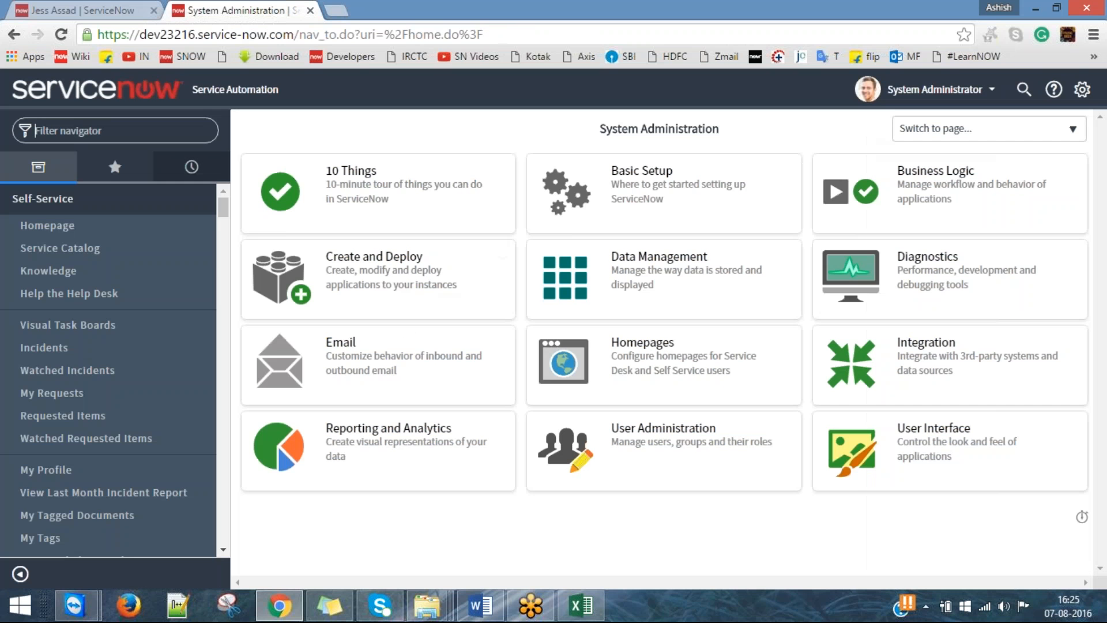
key(ctrl+v)
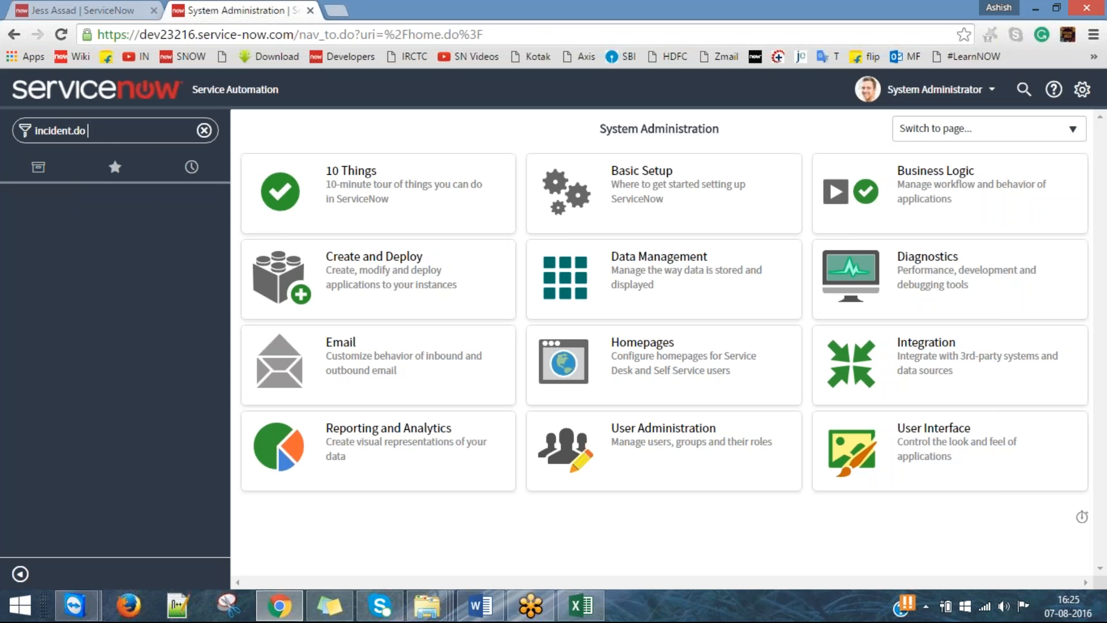
click(103, 141)
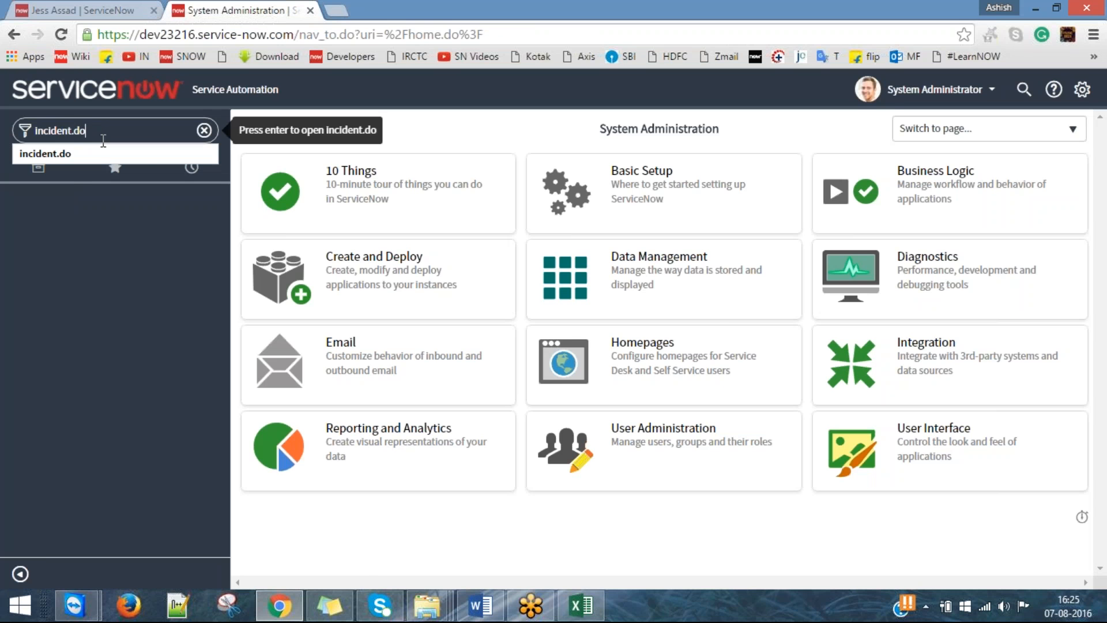
key(Return)
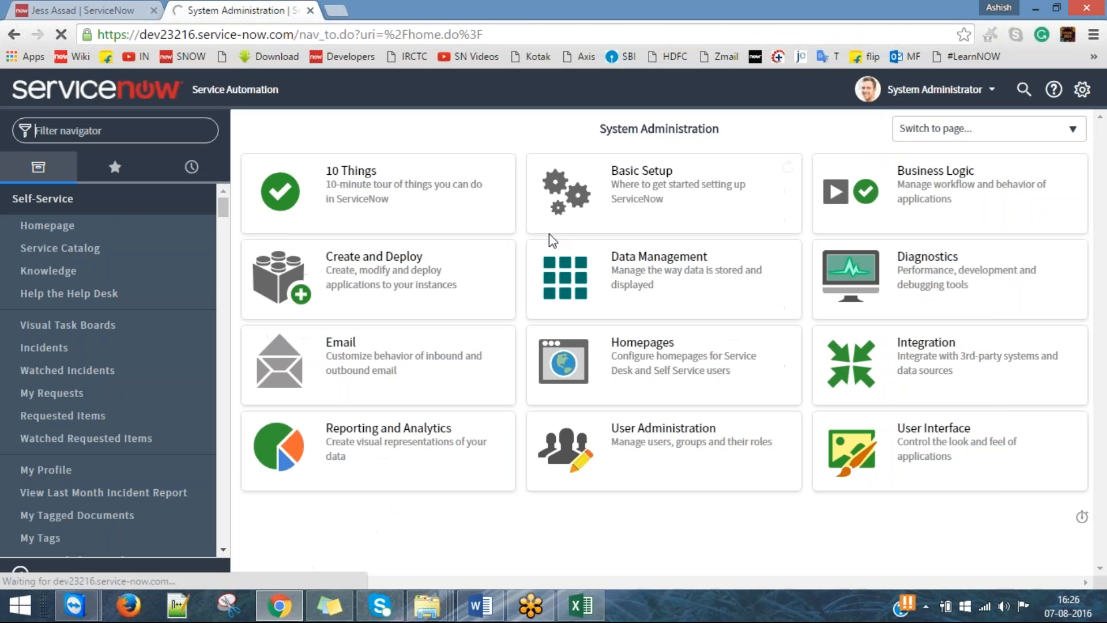
click(90, 6)
key(ctrl+Tab)
click(116, 8)
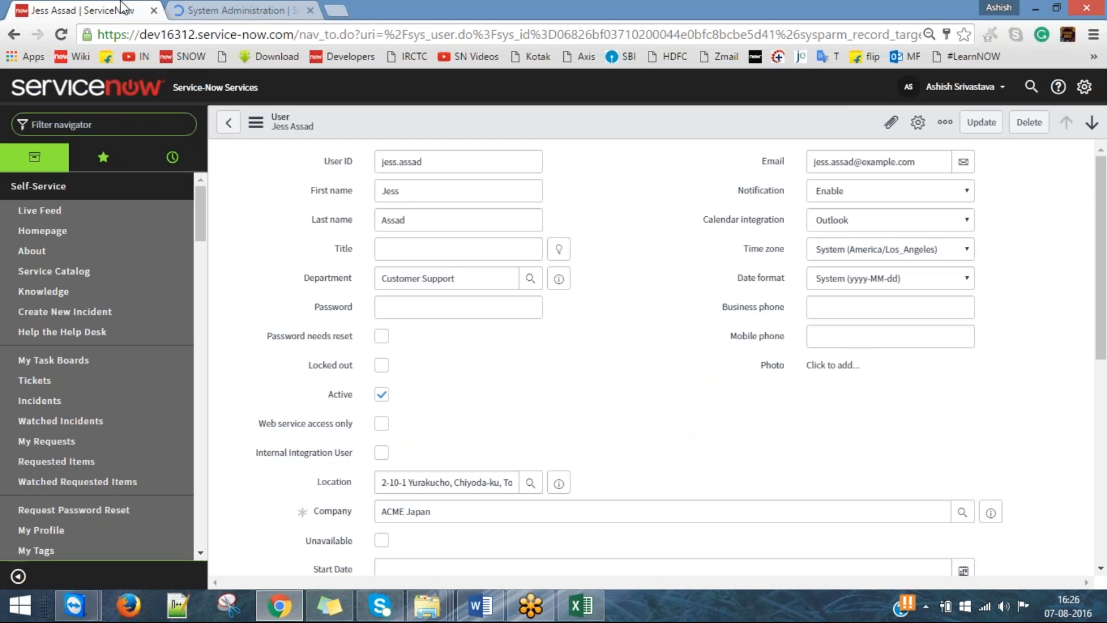
click(259, 8)
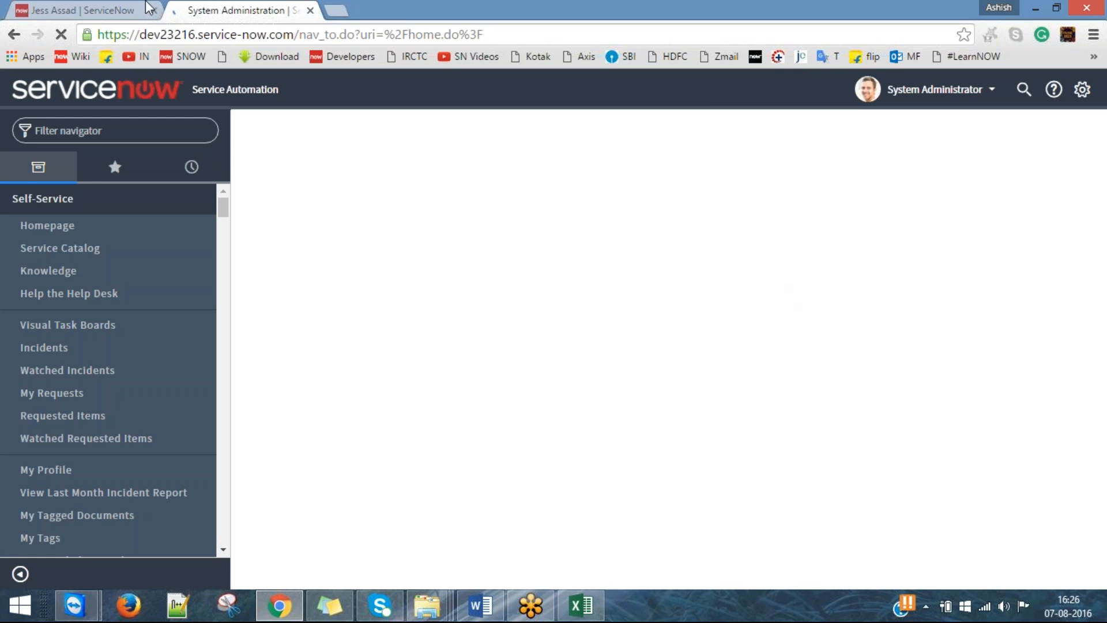
click(52, 8)
click(211, 8)
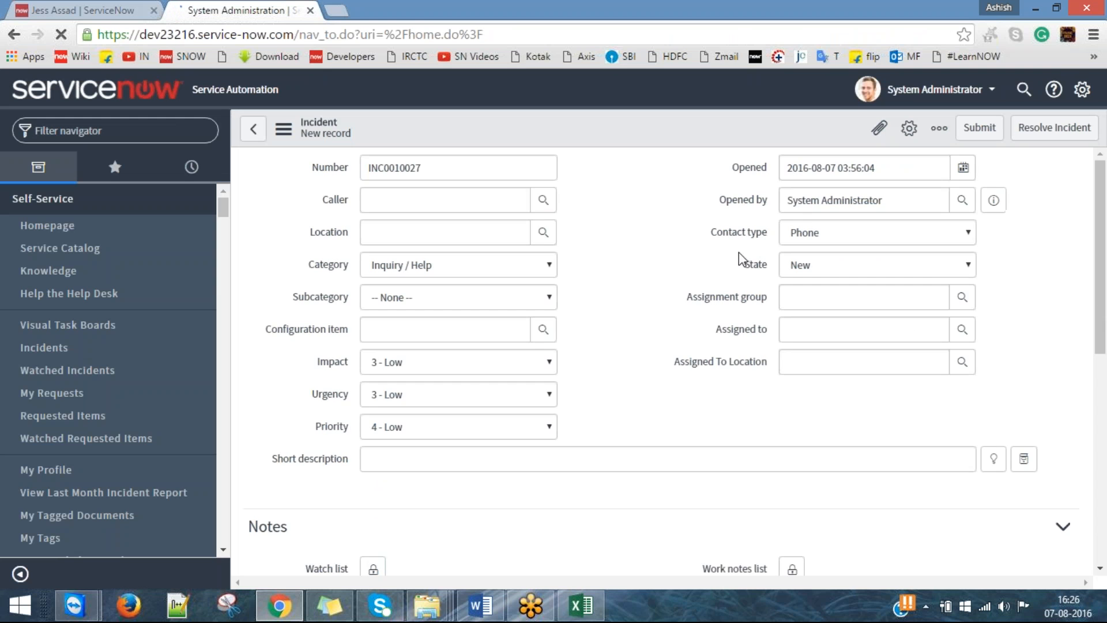
click(669, 330)
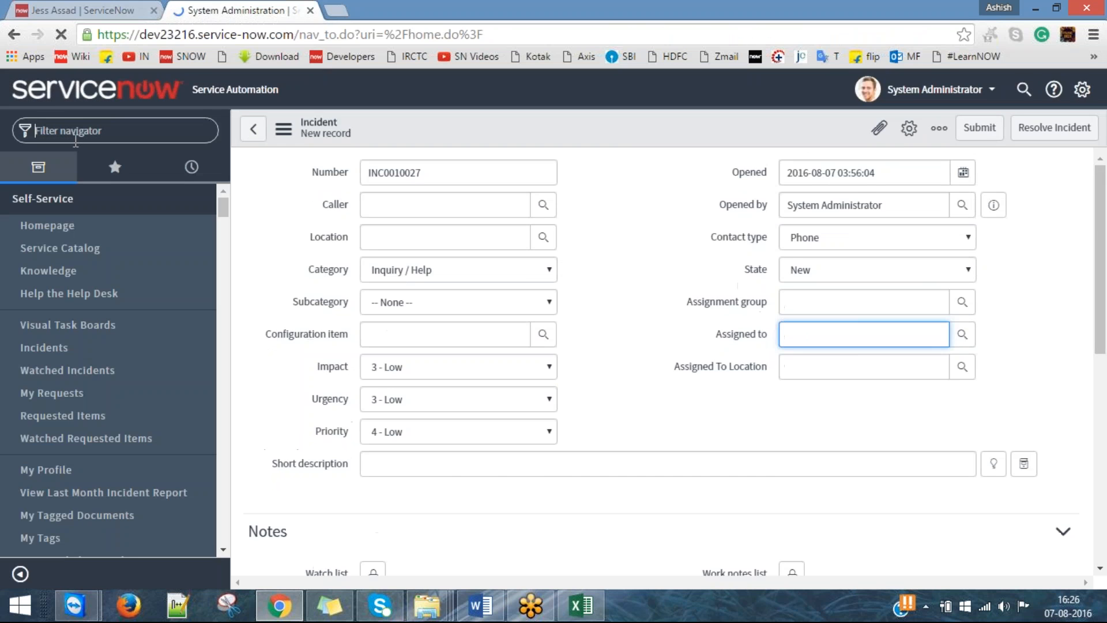
click(160, 5)
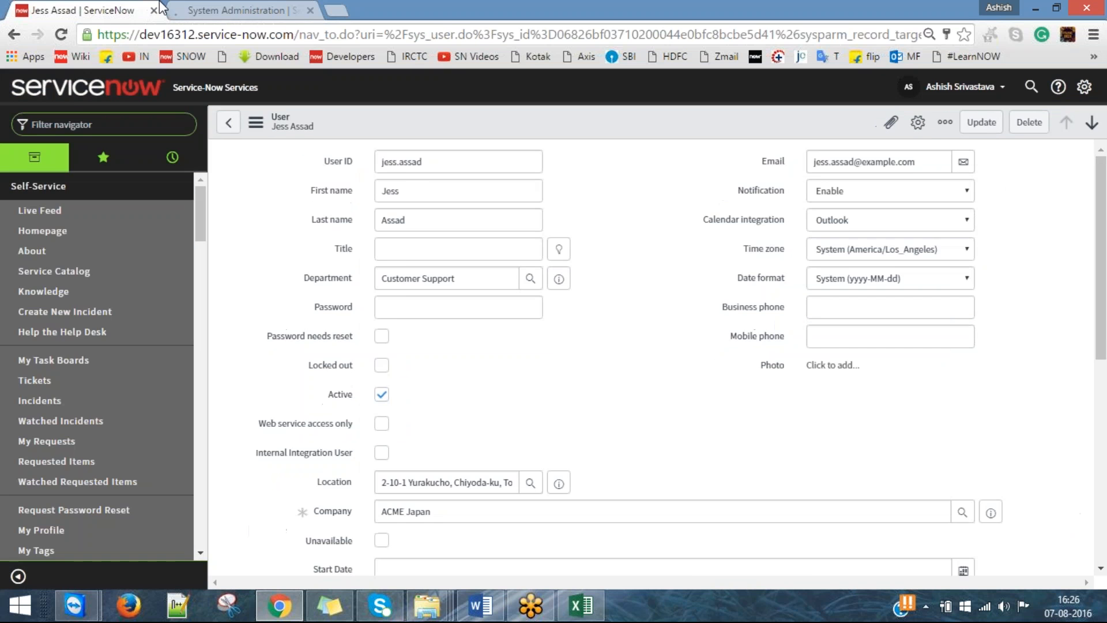
click(183, 6)
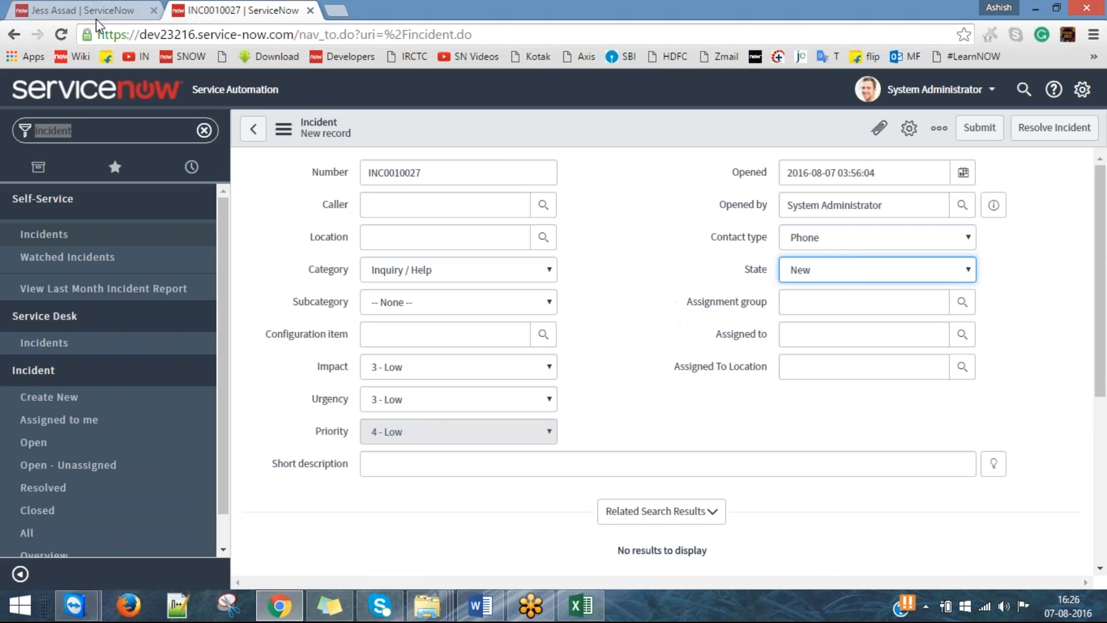
Filter the navigator by "incident" and open a new incident form with the Incident application's Create New module.
click(149, 131)
double_click(149, 131)
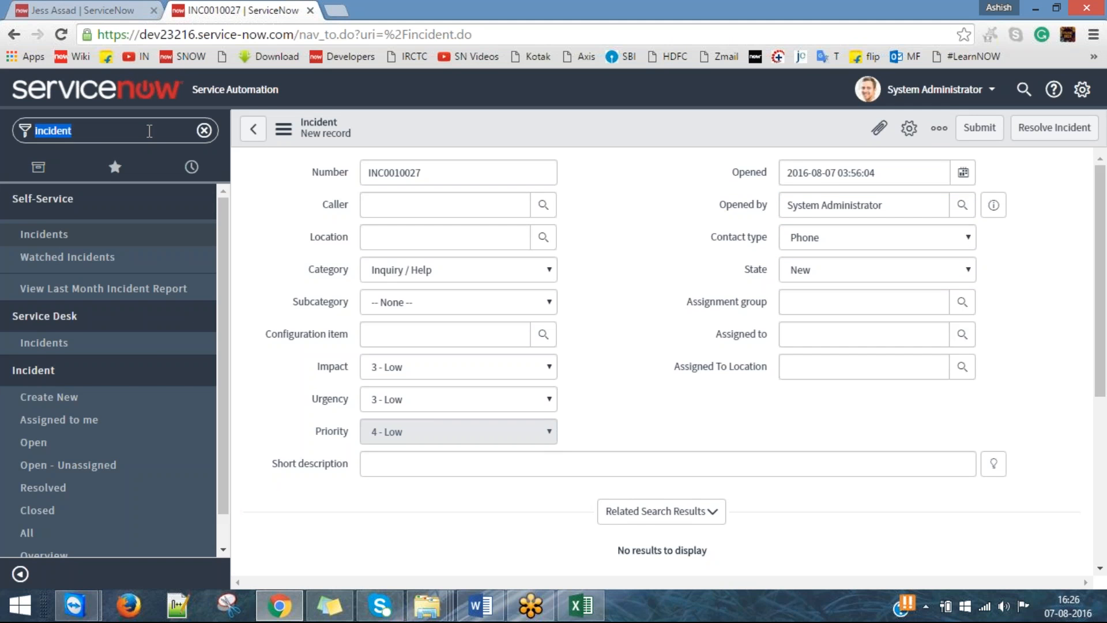
key(BackSpace)
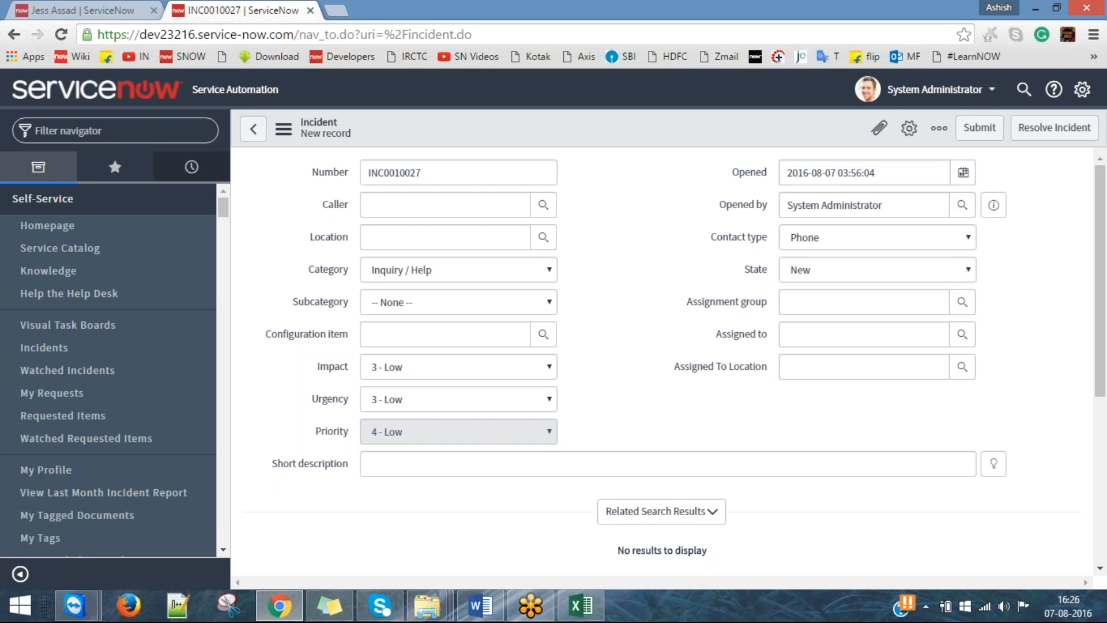
text(incident)
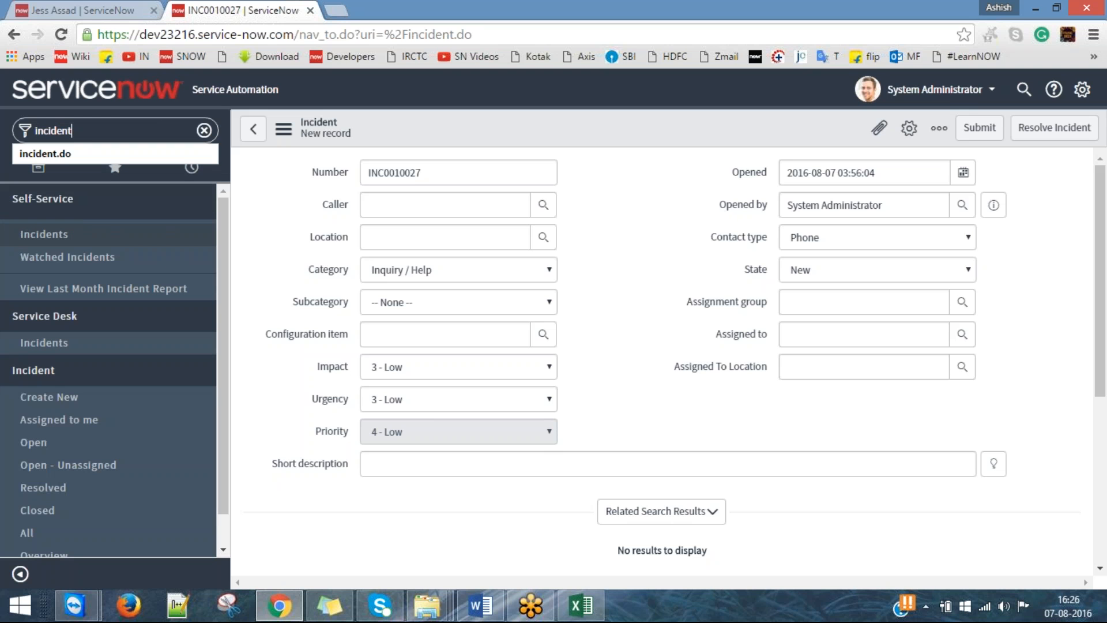
click(108, 398)
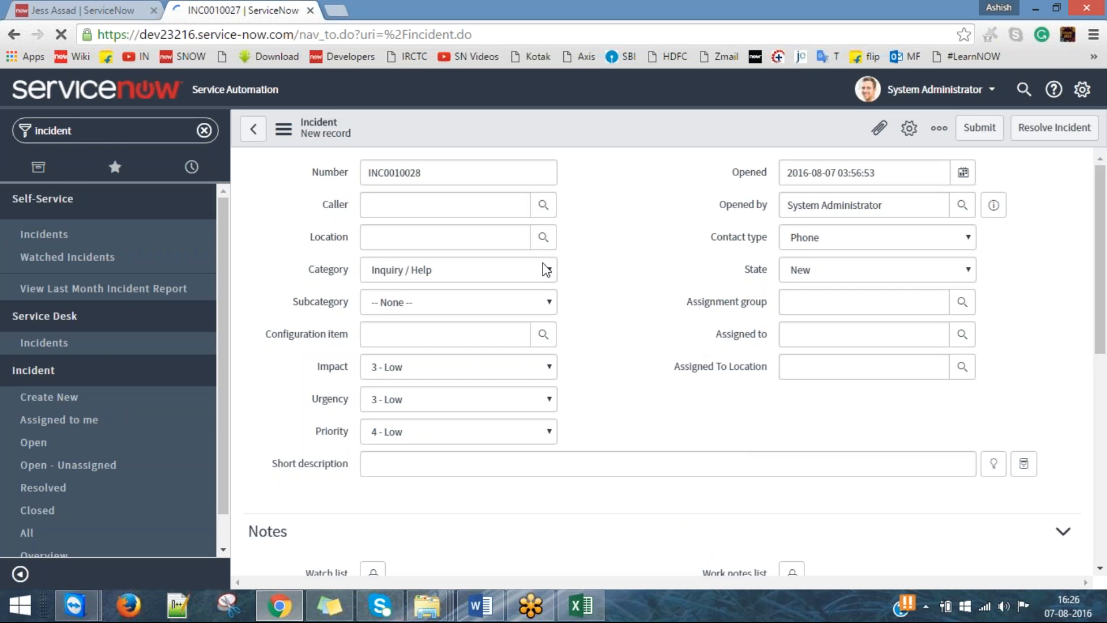
Replace the navigator filter text with "incident.do" and open the new incident form directly.
double_click(85, 128)
key(BackSpace)
text(in)
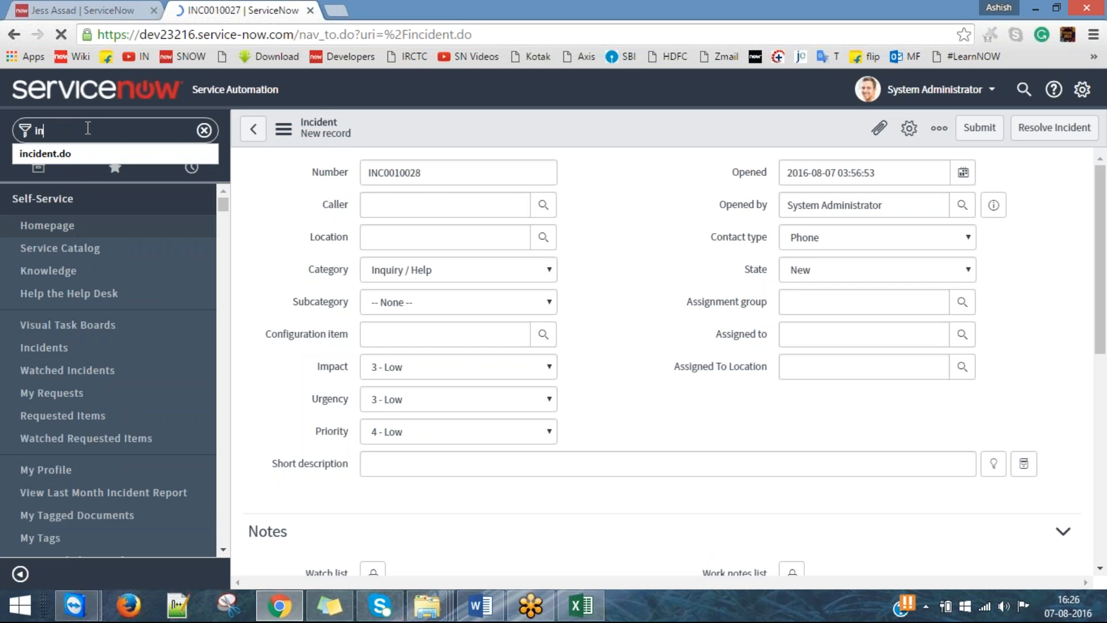
text(cident.)
text(do)
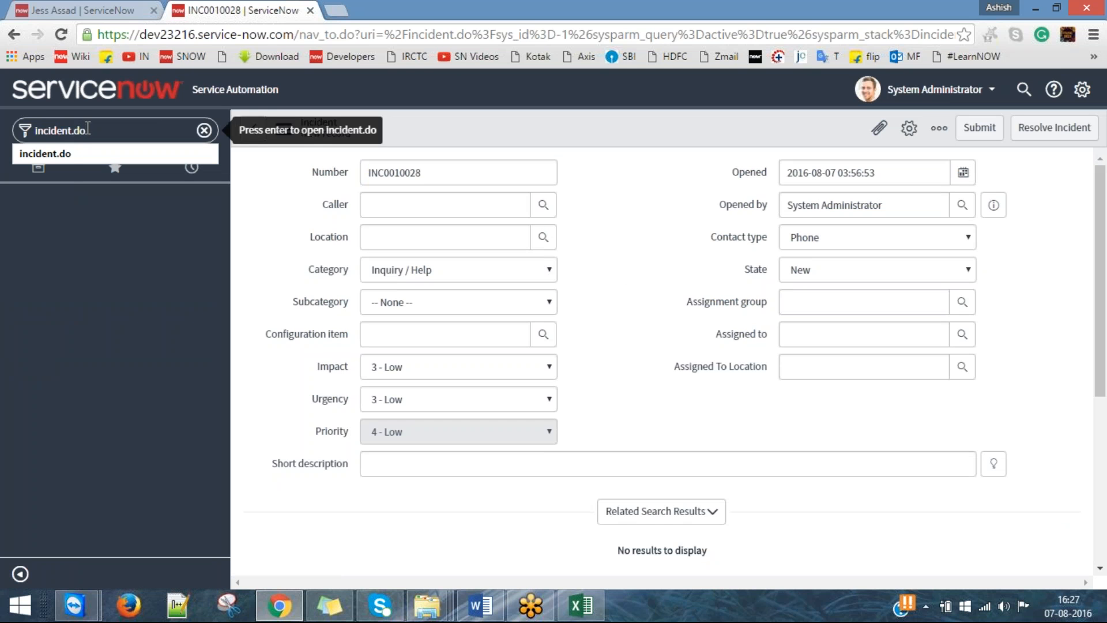
key(Return)
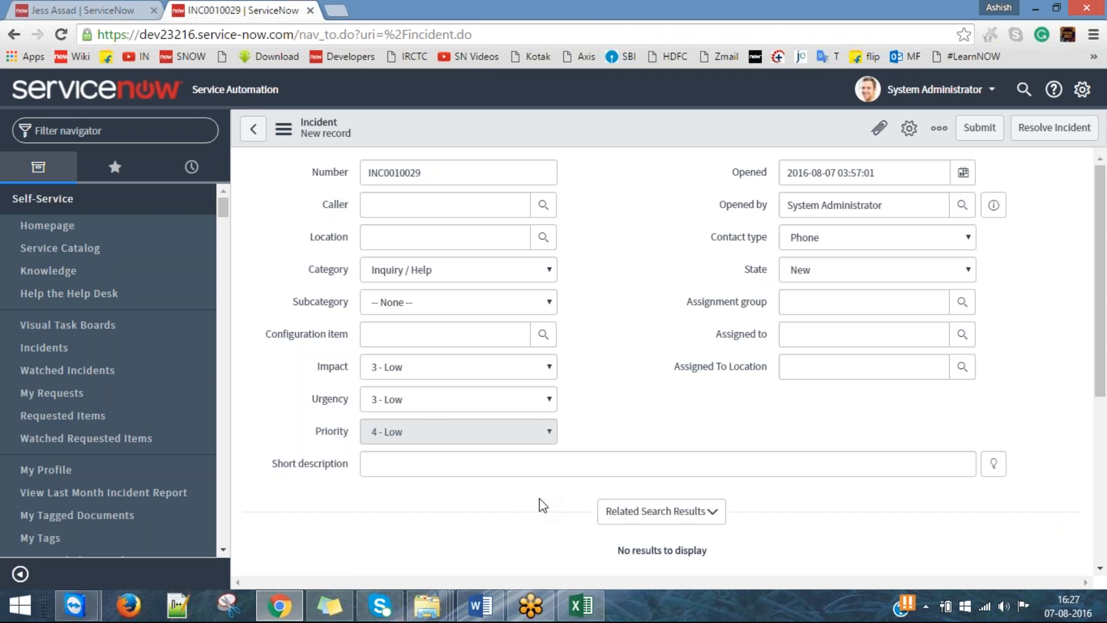
Switch to the session 3 Word document, add "(Done)" after "incident.do" and save the document.
click(481, 605)
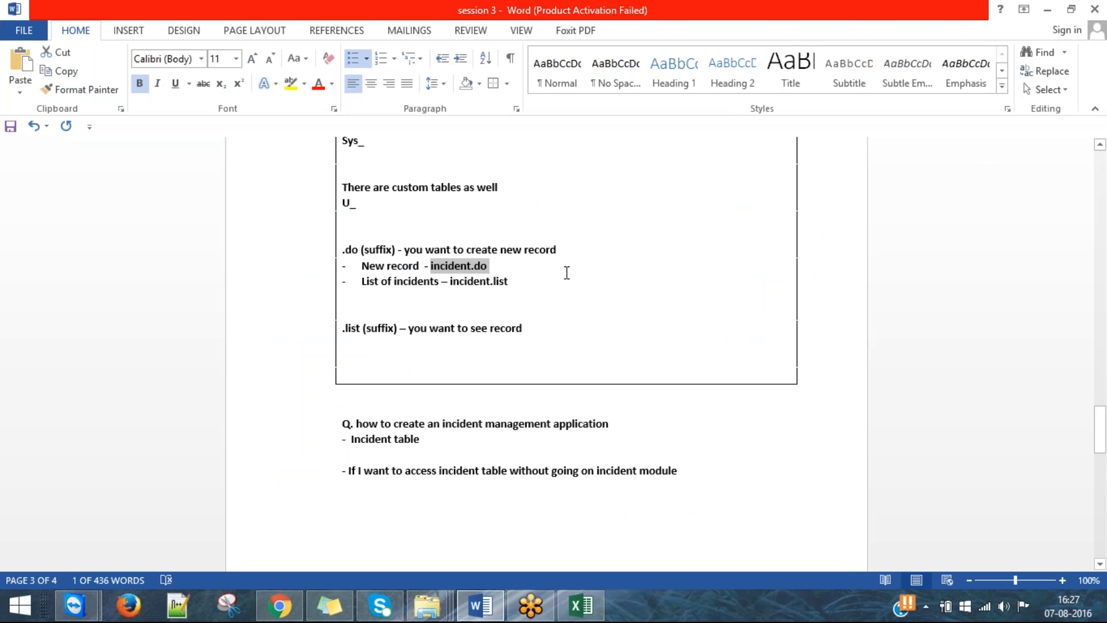
click(515, 274)
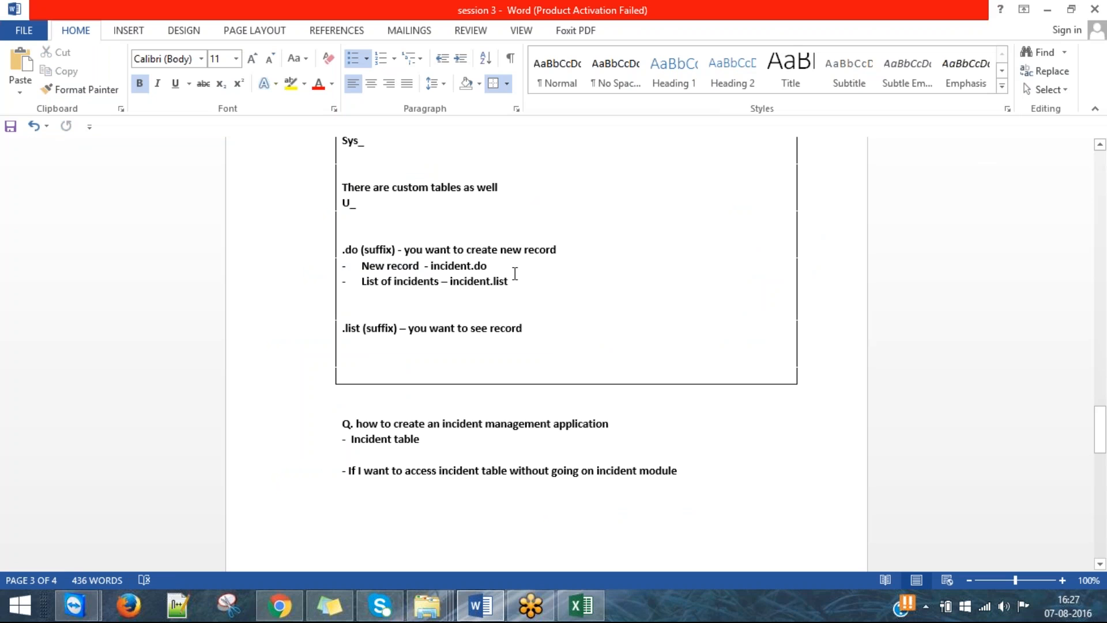
text(())
key(Left)
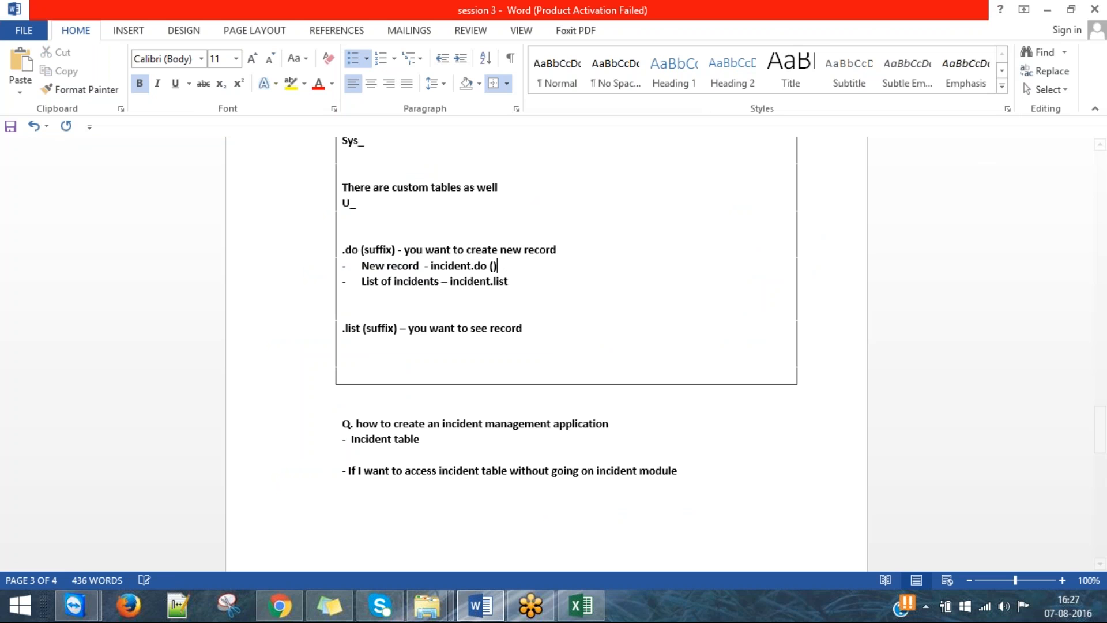
text(Done)
key(BackSpace)
key(ctrl+s)
Return to ServiceNow, filter the navigator by "incident", open the All incidents list and look over its records and total count.
key(alt+Tab)
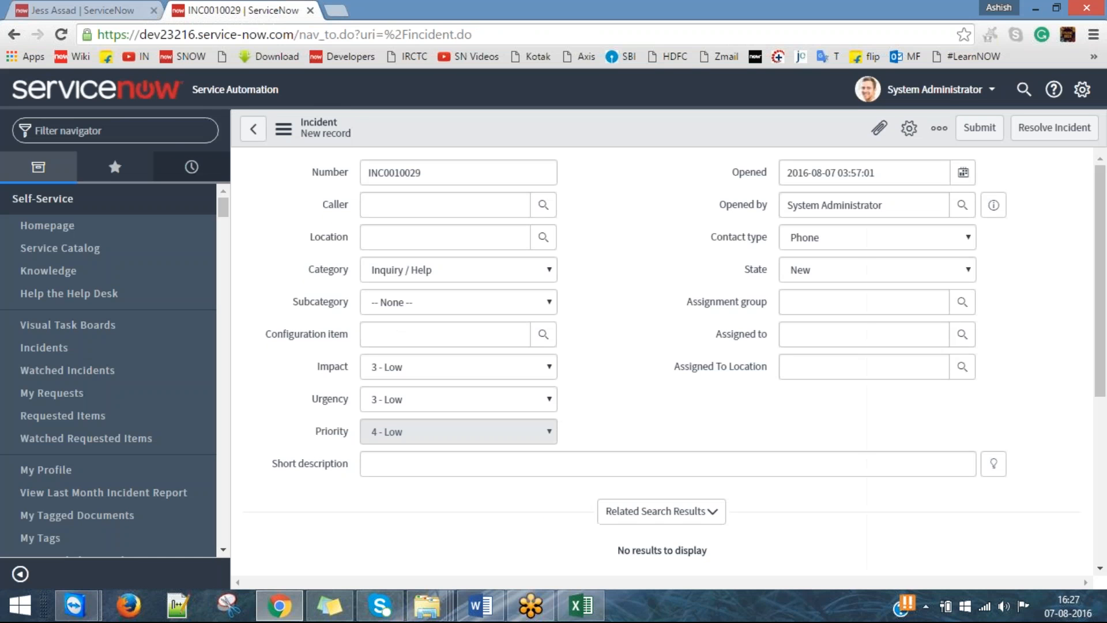
text(incident)
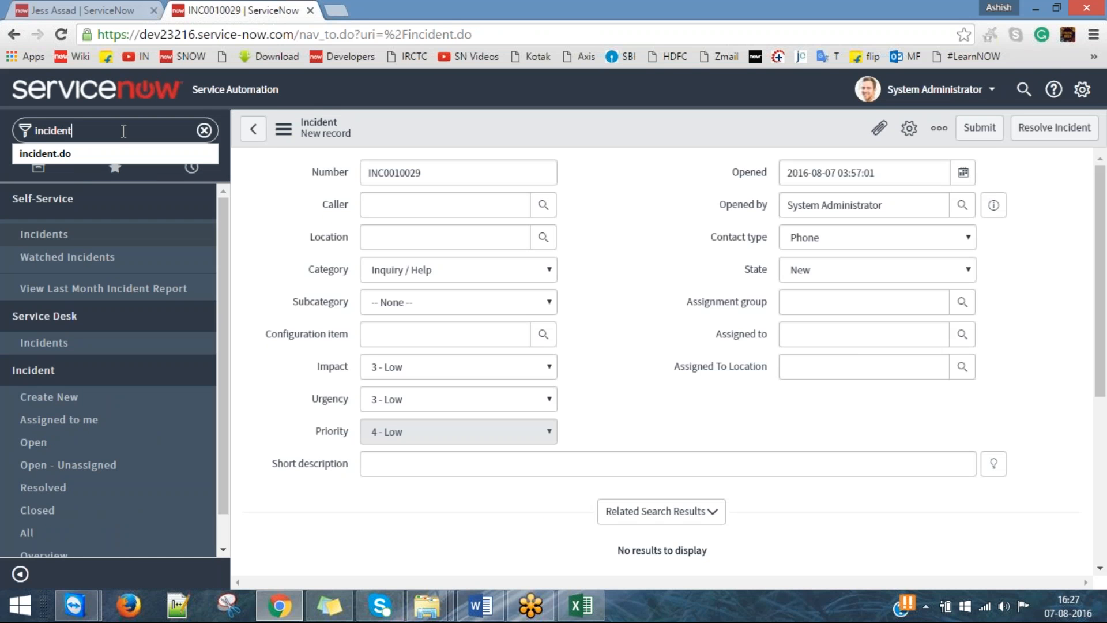
key(ctrl+a)
key(BackSpace)
text(incident)
scroll(111, 351, down, 1)
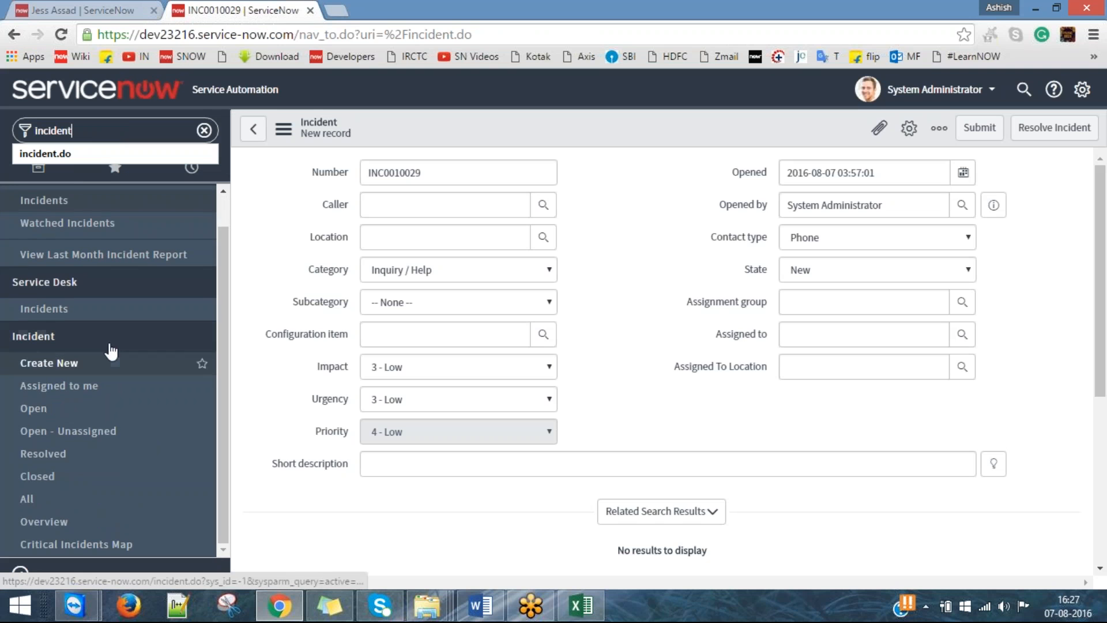
click(34, 499)
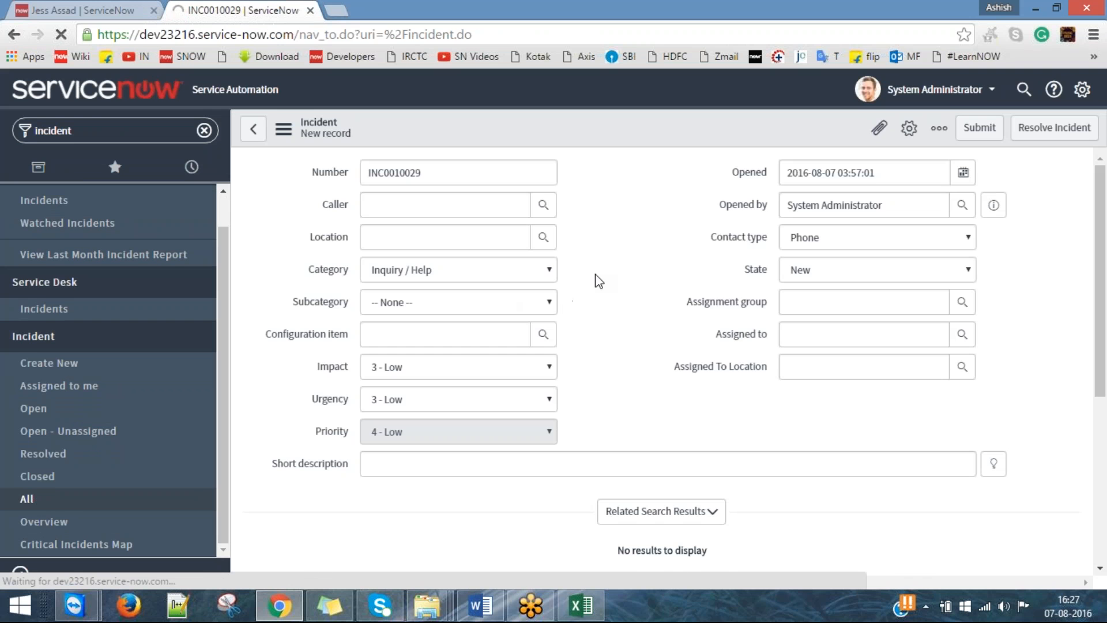
scroll(854, 346, down, 5)
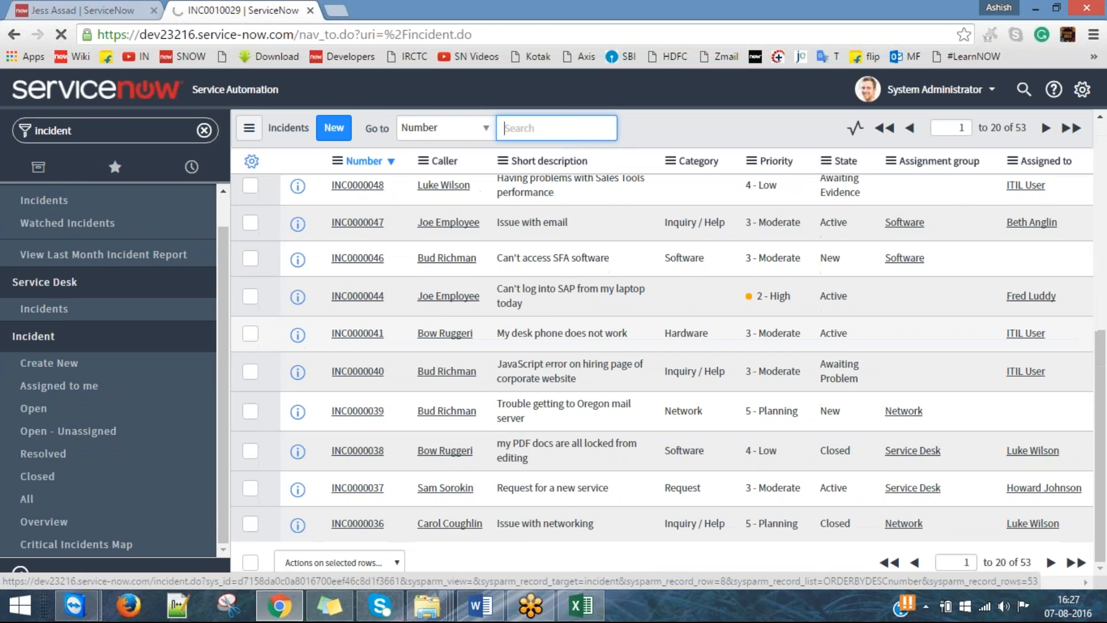
scroll(859, 346, up, 5)
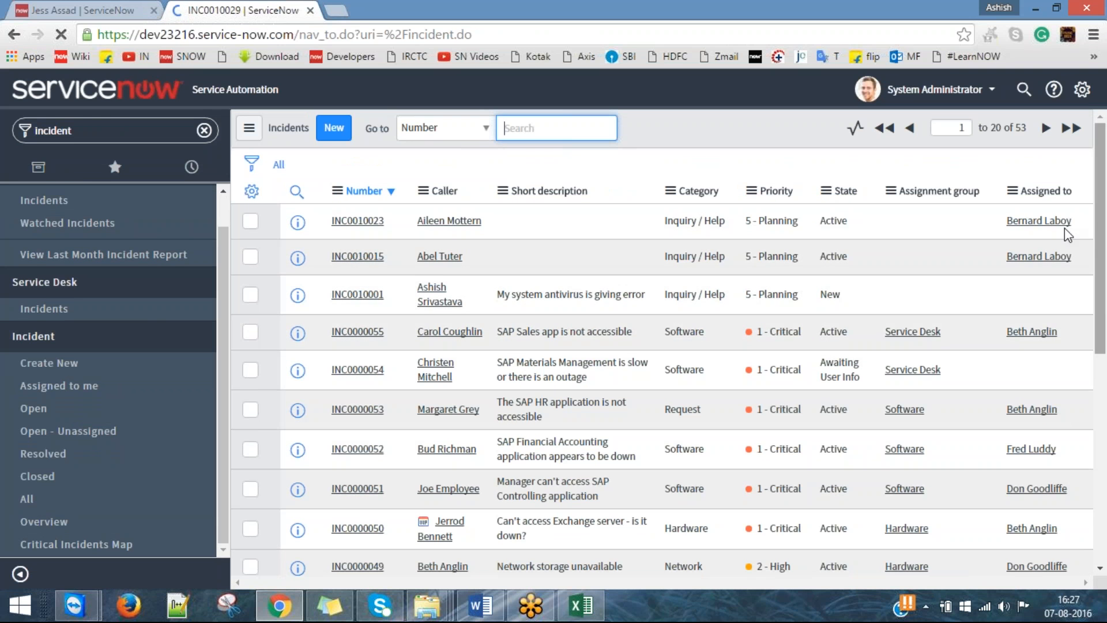
double_click(1021, 128)
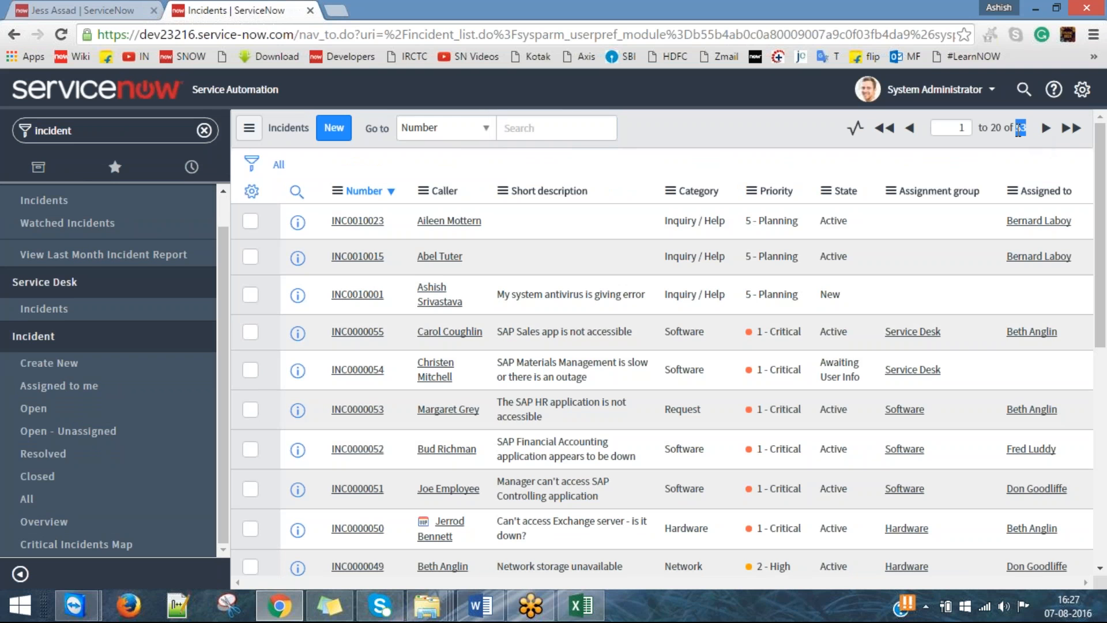
scroll(773, 363, down, 3)
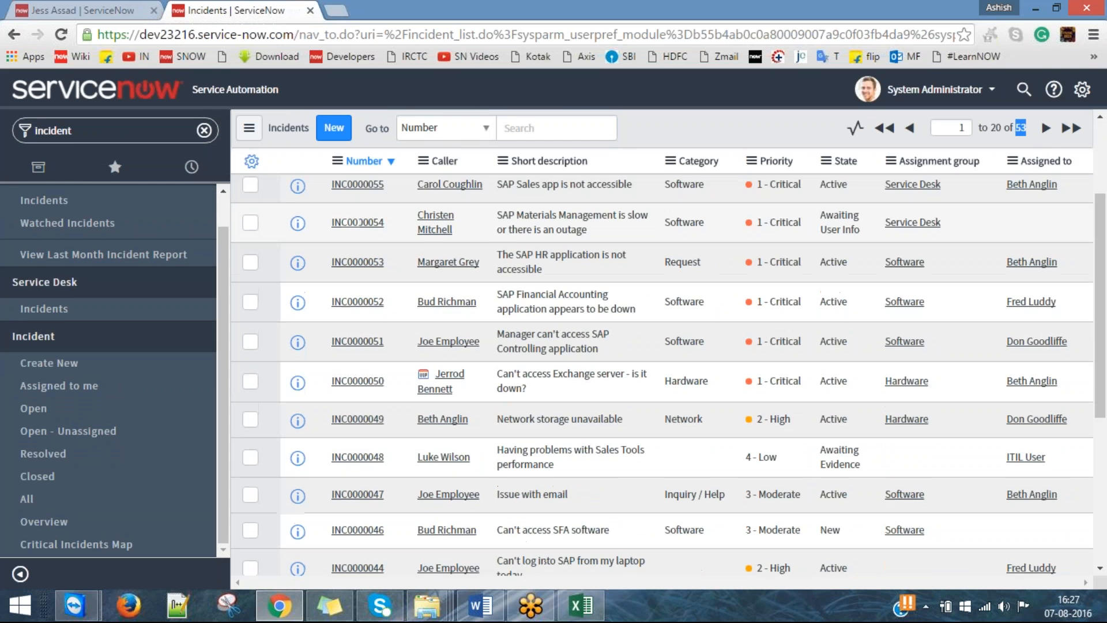
scroll(773, 363, up, 3)
Replace the navigator filter text with "incident.list" and open the incident list directly.
double_click(37, 130)
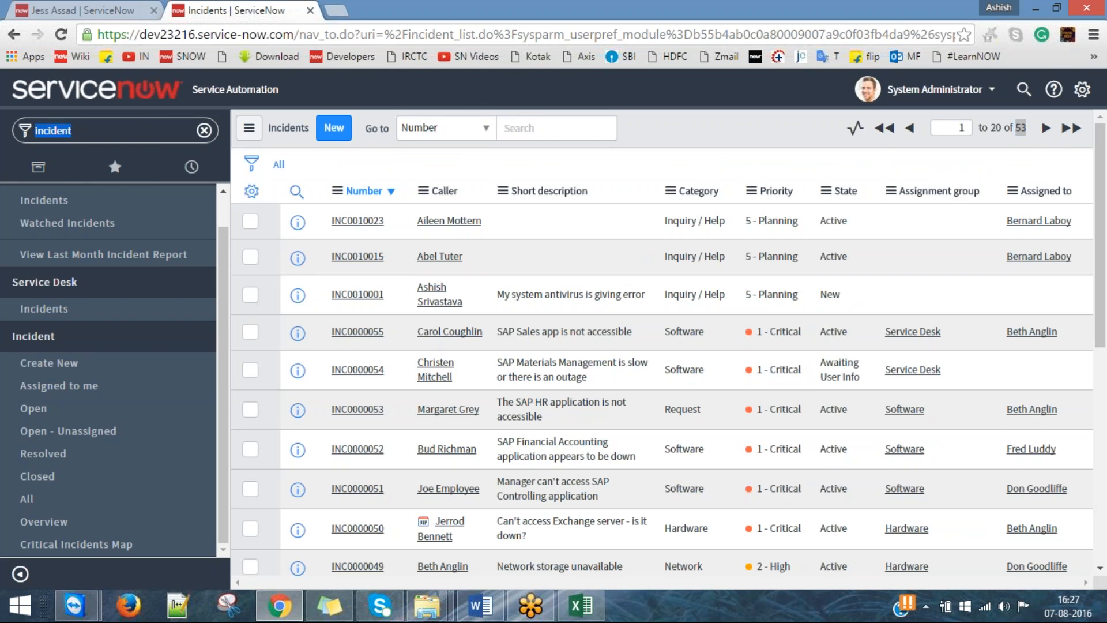
key(BackSpace)
text(in)
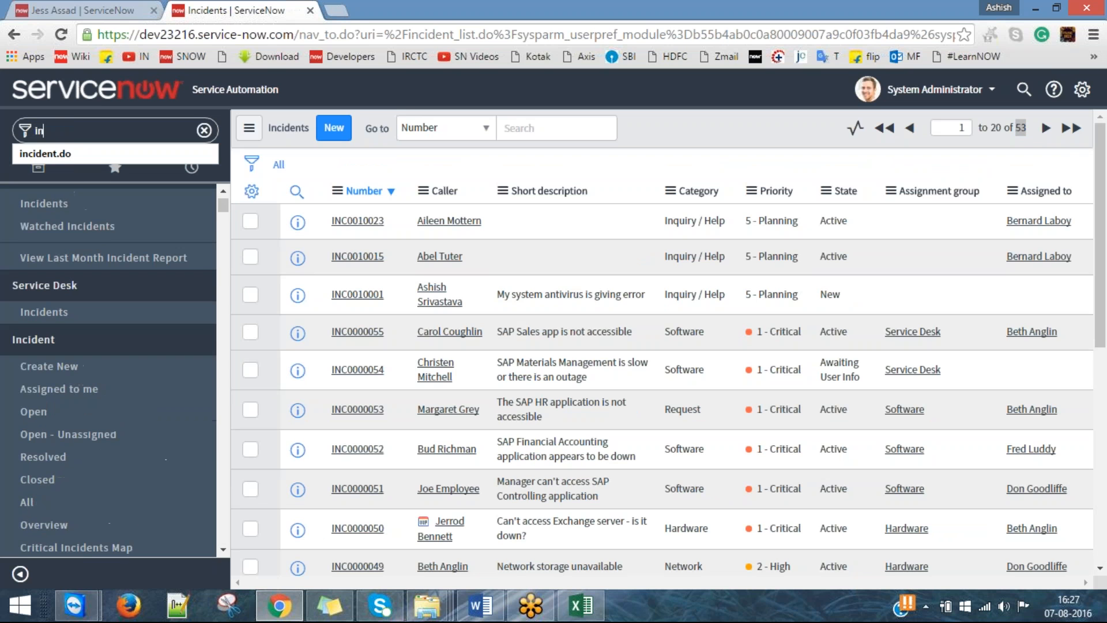
text(cident.list)
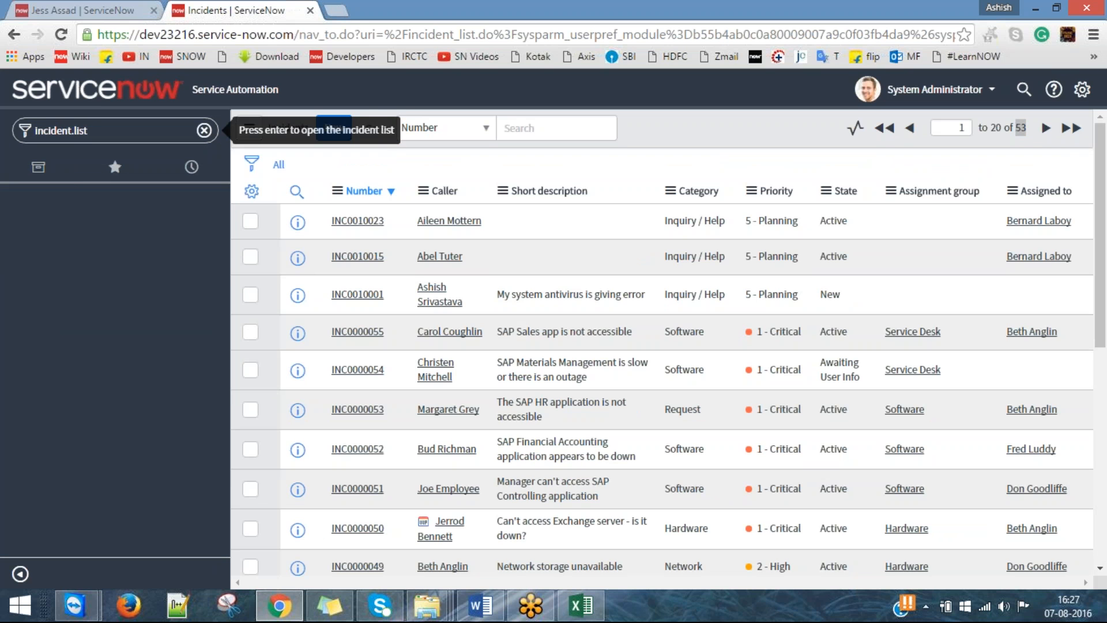
key(Return)
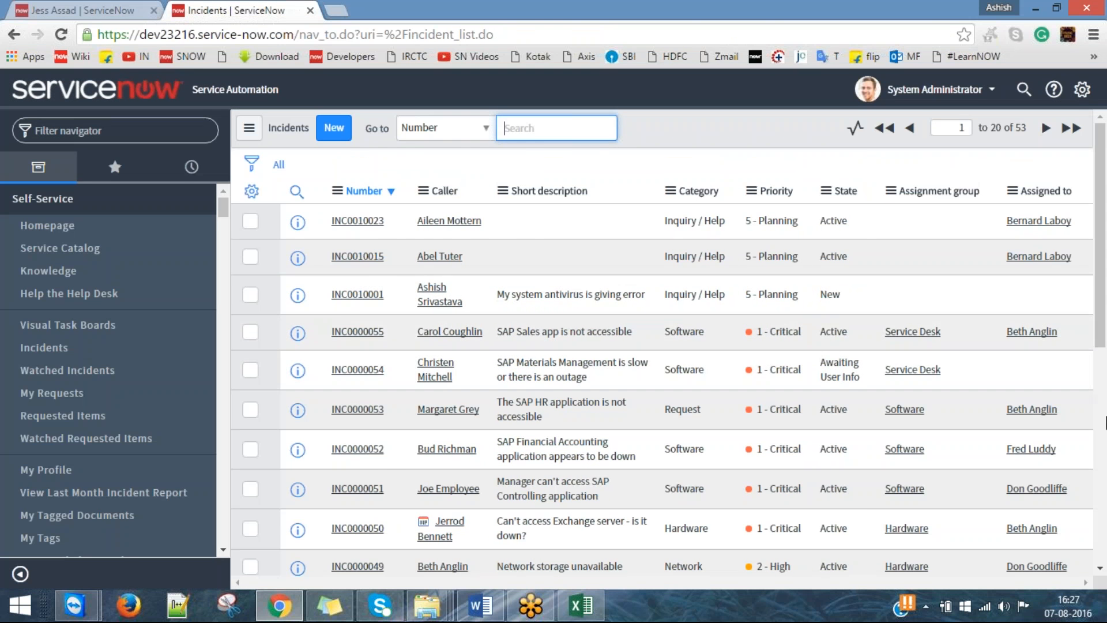
Switch back to Word and add "(done )" after "incident.list" in the List of incidents bullet.
key(alt+Tab)
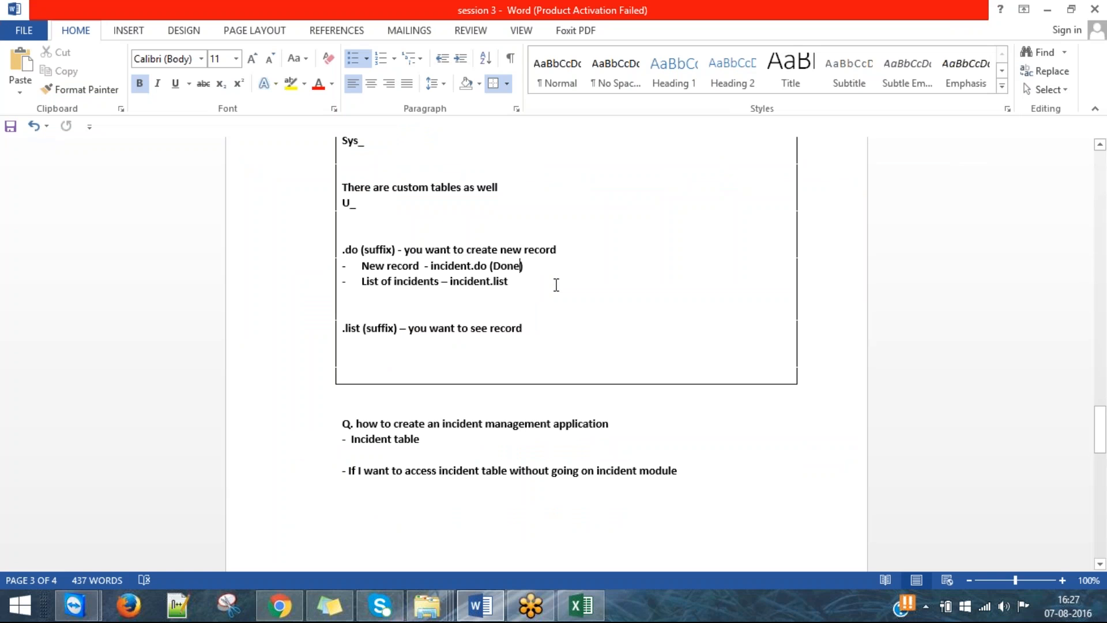
text((dine))
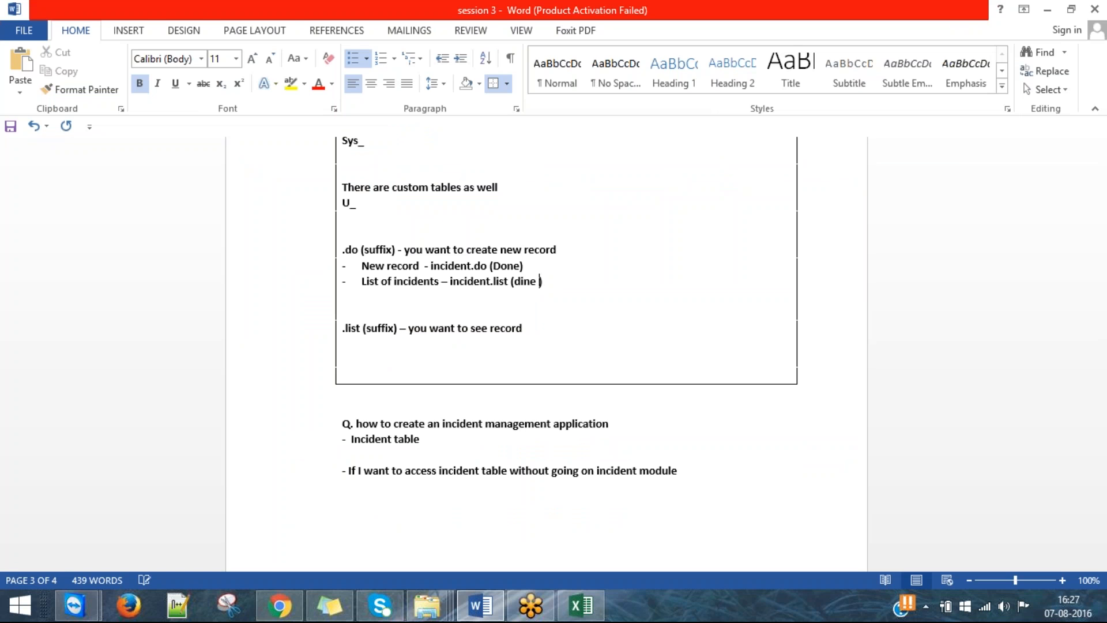
key(Left)
key(BackSpace)
key(BackSpace)
key(BackSpace)
text(one)
click(393, 292)
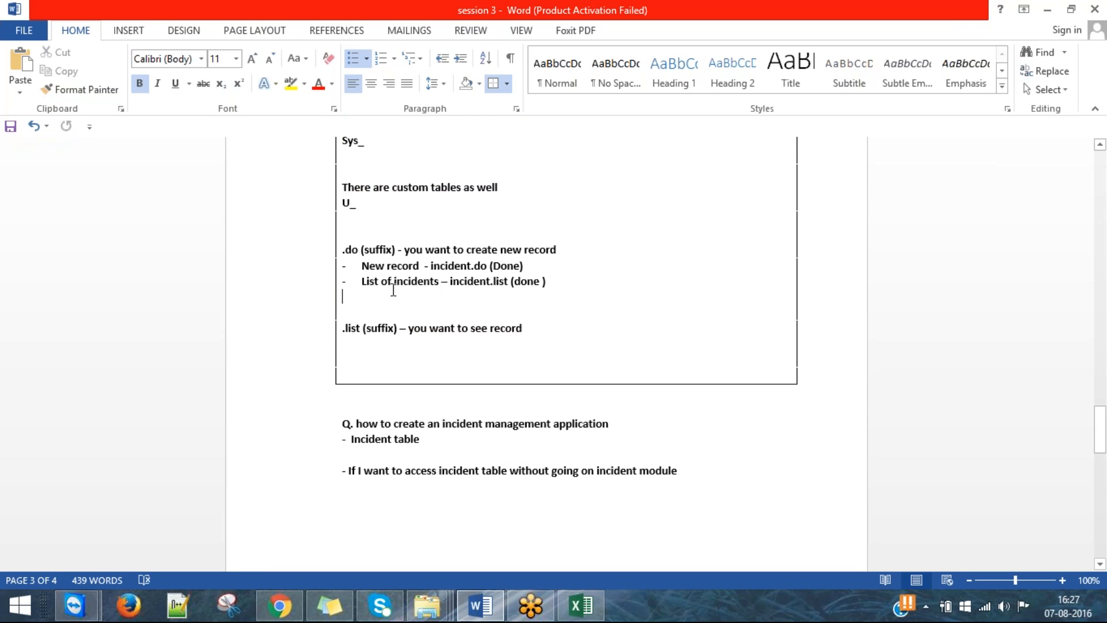
Copy the ".list (suffix) – you want to see record" line and delete it from below the bullets.
key(Down)
key(Down)
key(shift+End)
key(ctrl+c)
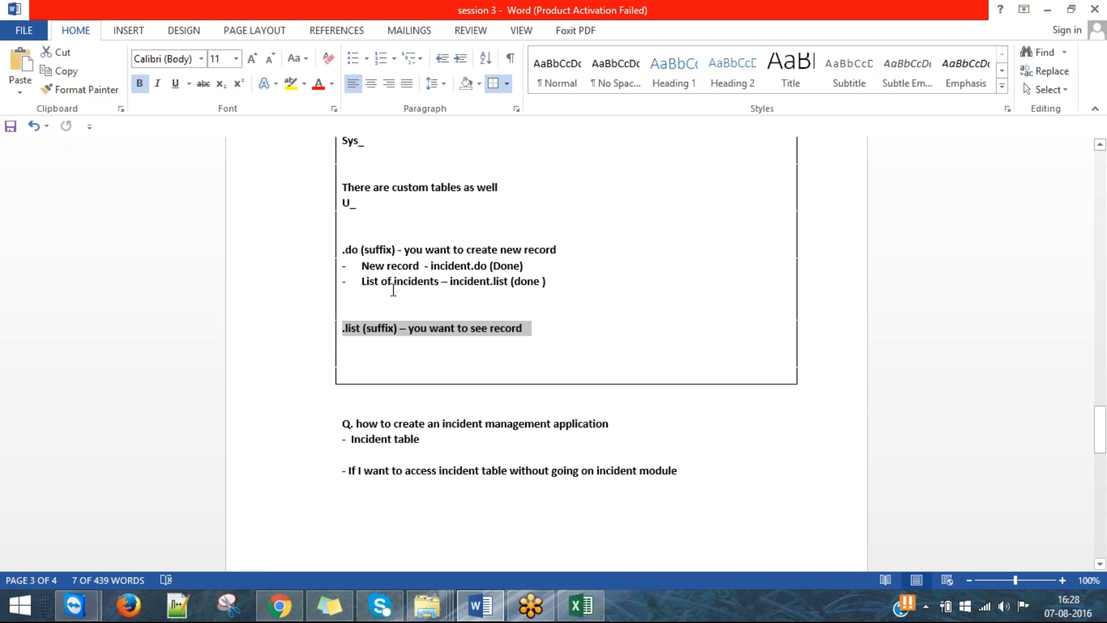
key(Delete)
Add a bullet above "List of incidents" and paste the copied .list suffix line into it.
key(Up)
key(Up)
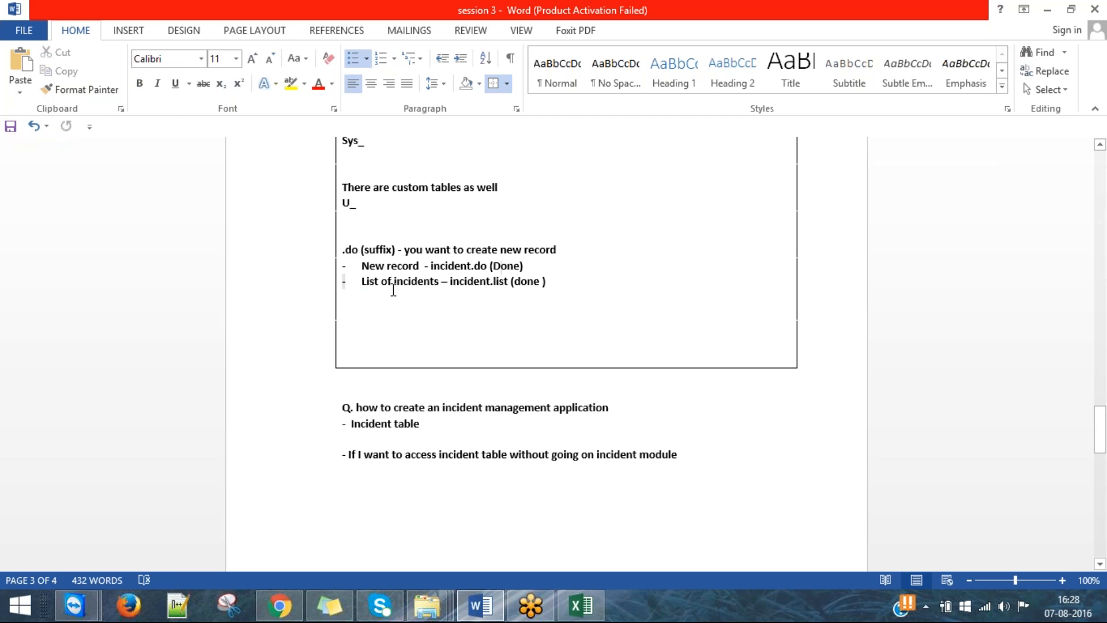
key(Return)
key(BackSpace)
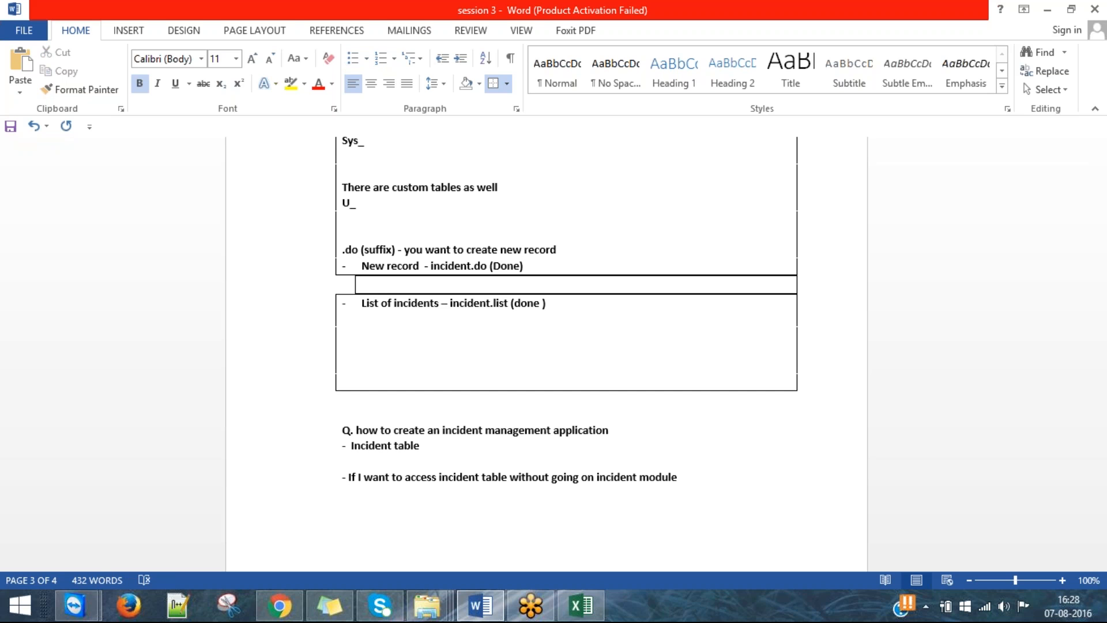
key(ctrl+z)
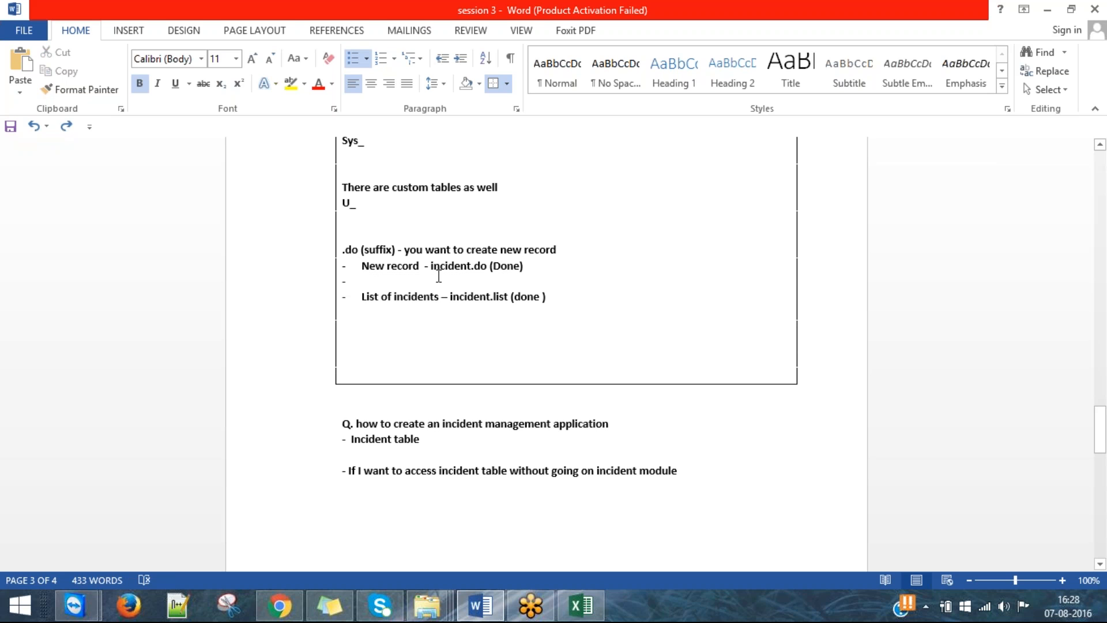
key(BackSpace)
key(ctrl+z)
key(ctrl+v)
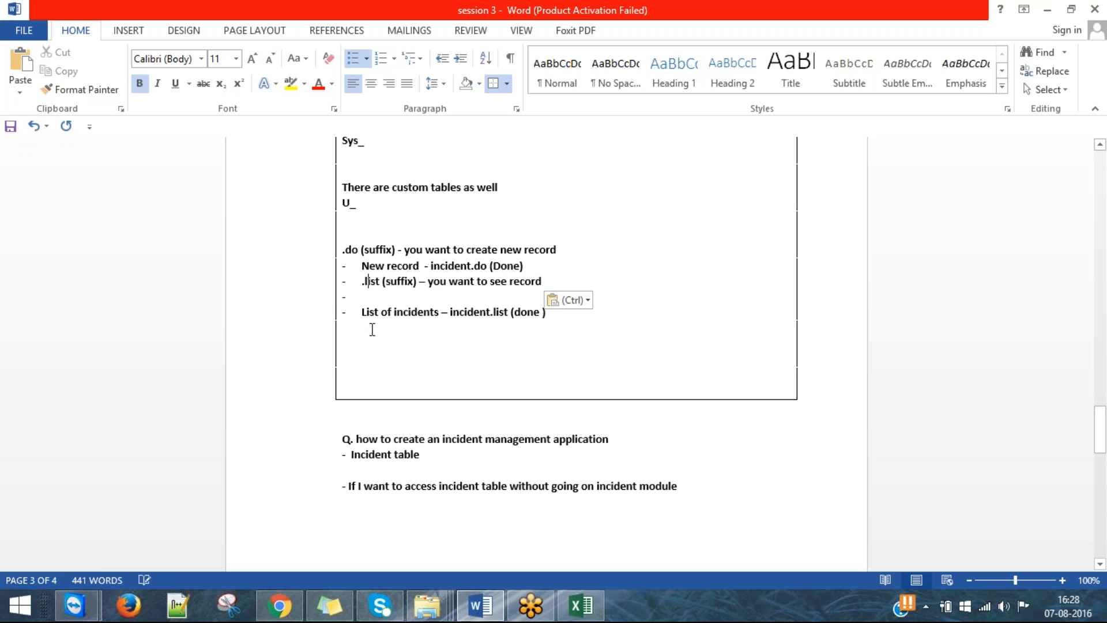
Change the start of the pasted bullet to "list (suffix)" and remove the empty bullet below it.
key(BackSpace)
key(BackSpace)
key(BackSpace)
key(Return)
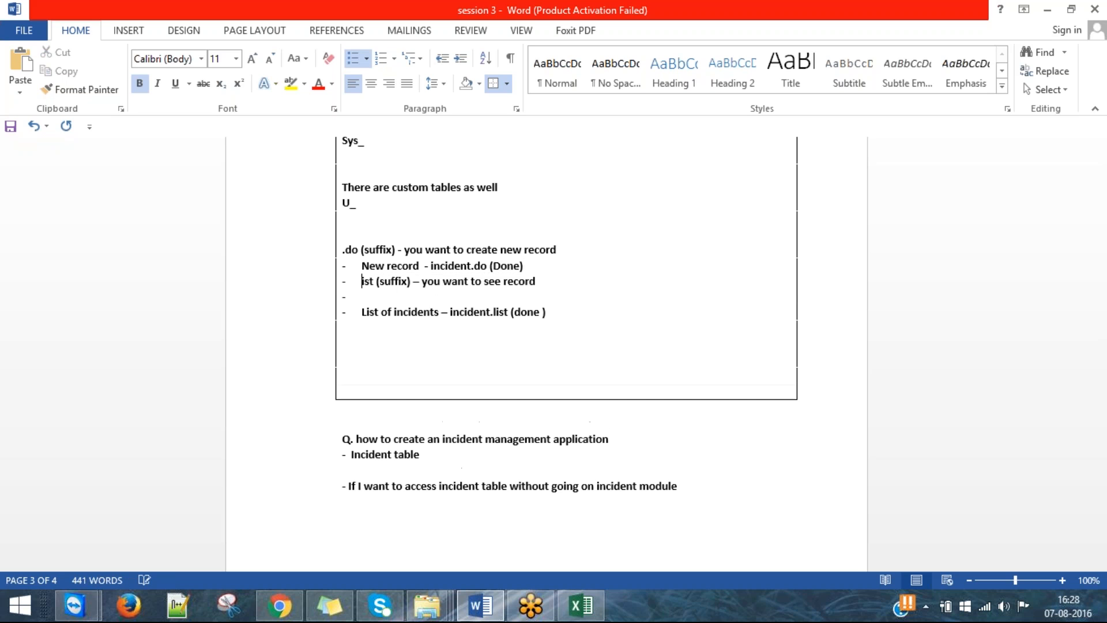
text(l)
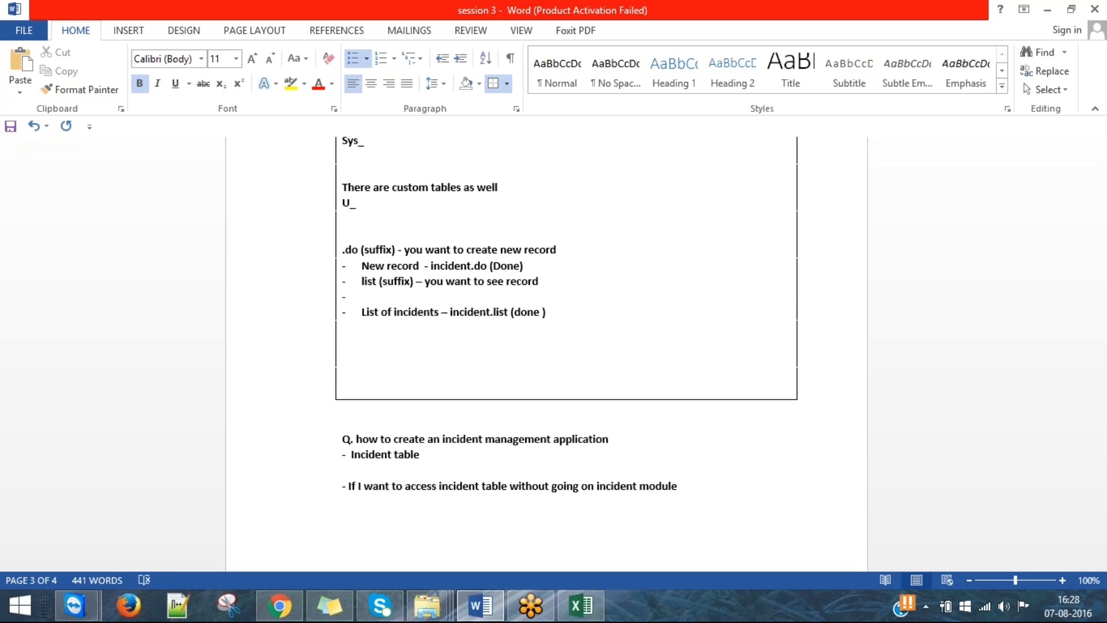
key(Delete)
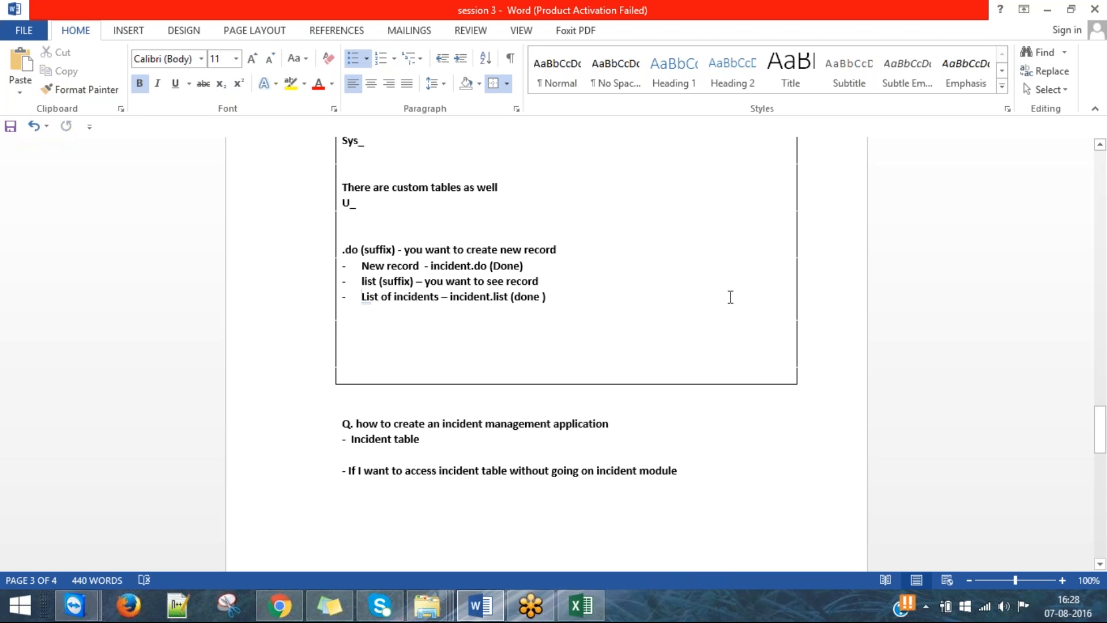
Remove the extra blank line below "Sys_" in the Tips box.
scroll(865, 309, up, 3)
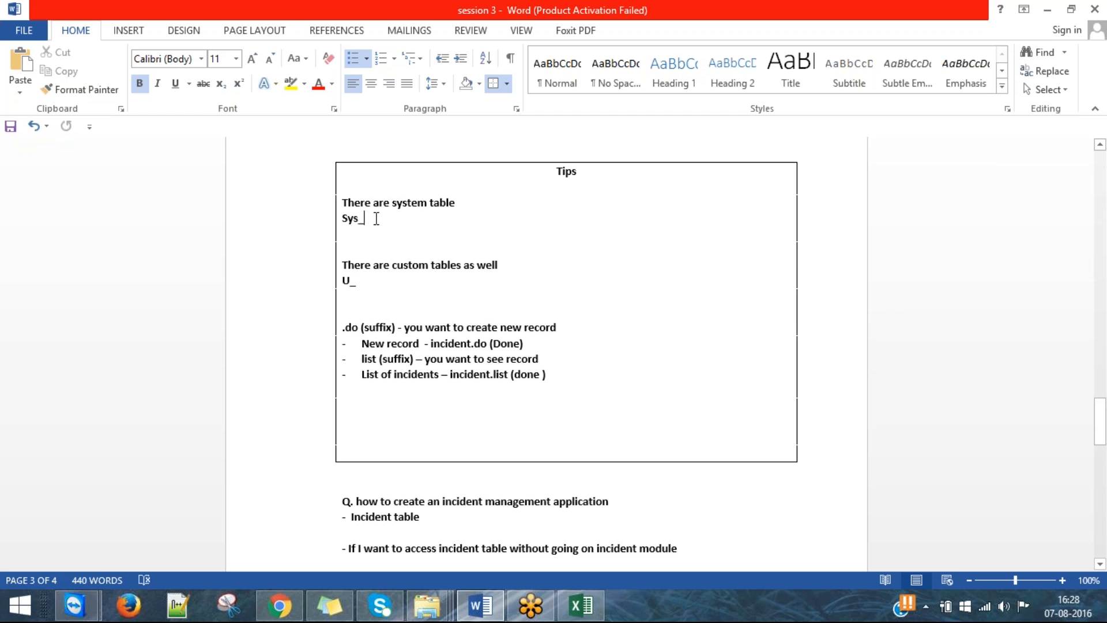
drag(374, 219, 346, 204)
click(353, 248)
click(365, 214)
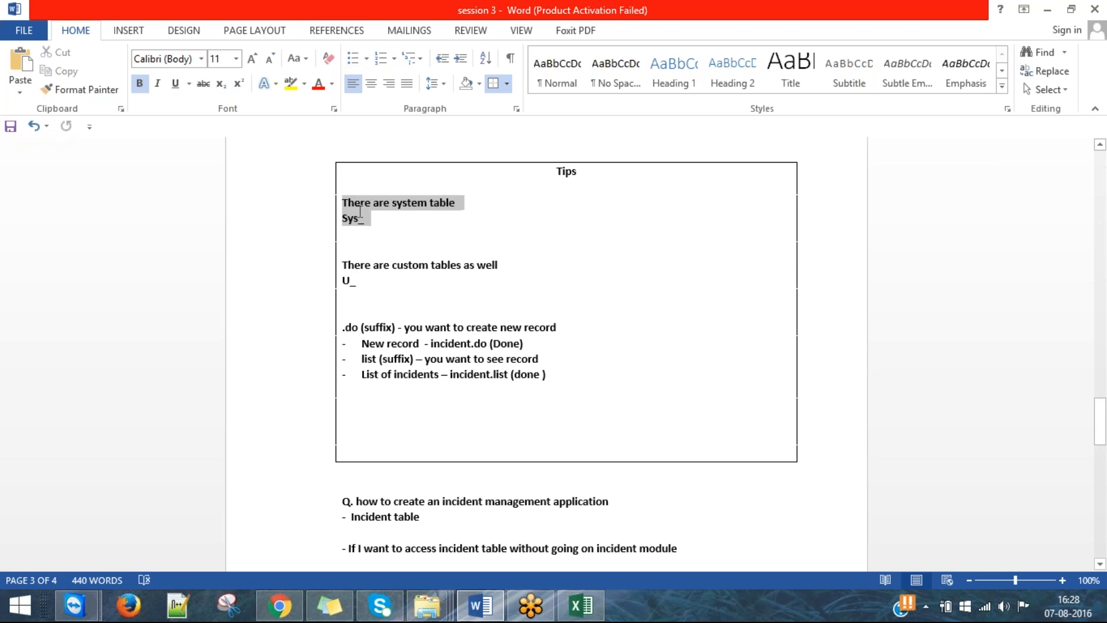
click(398, 234)
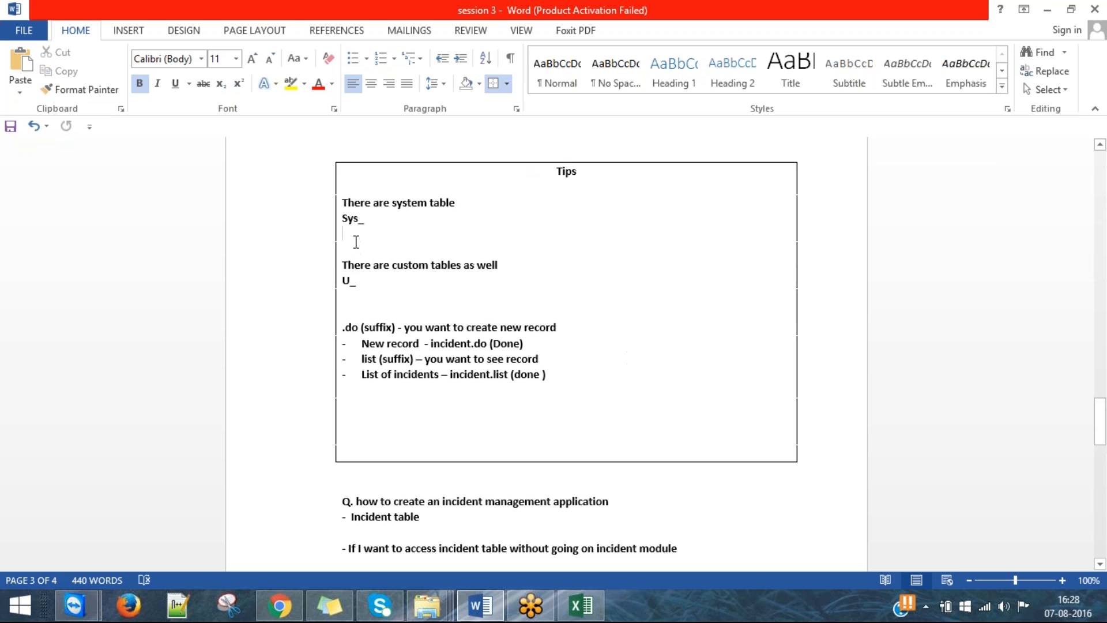
key(Delete)
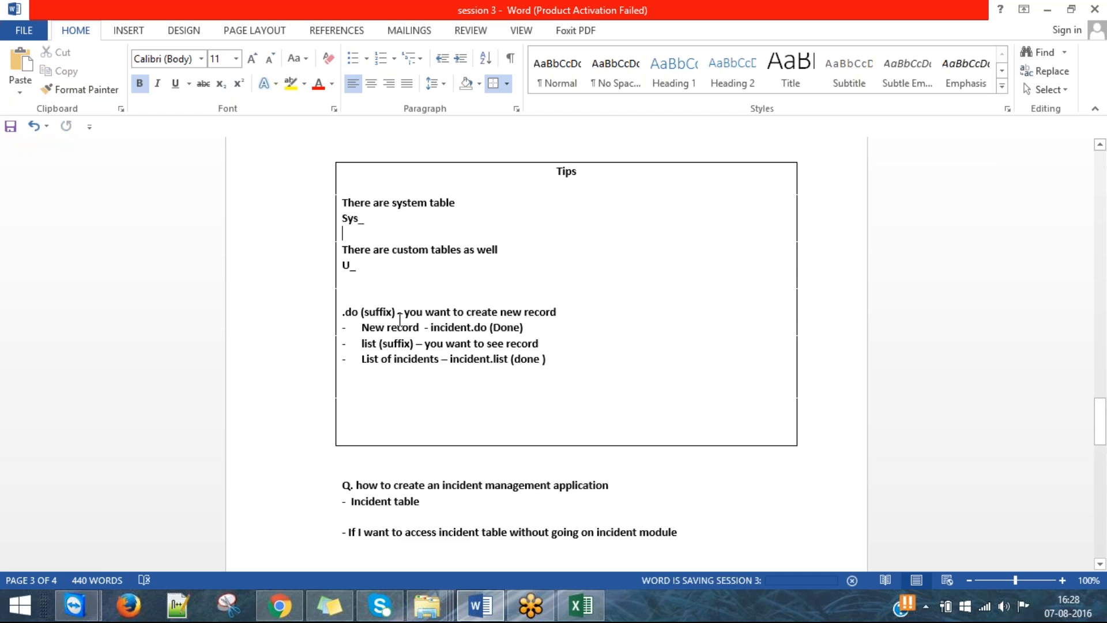
Remove the extra blank line between "U_" and the .do suffix line.
key(Down)
key(Down)
key(Down)
key(Down)
key(Up)
key(Delete)
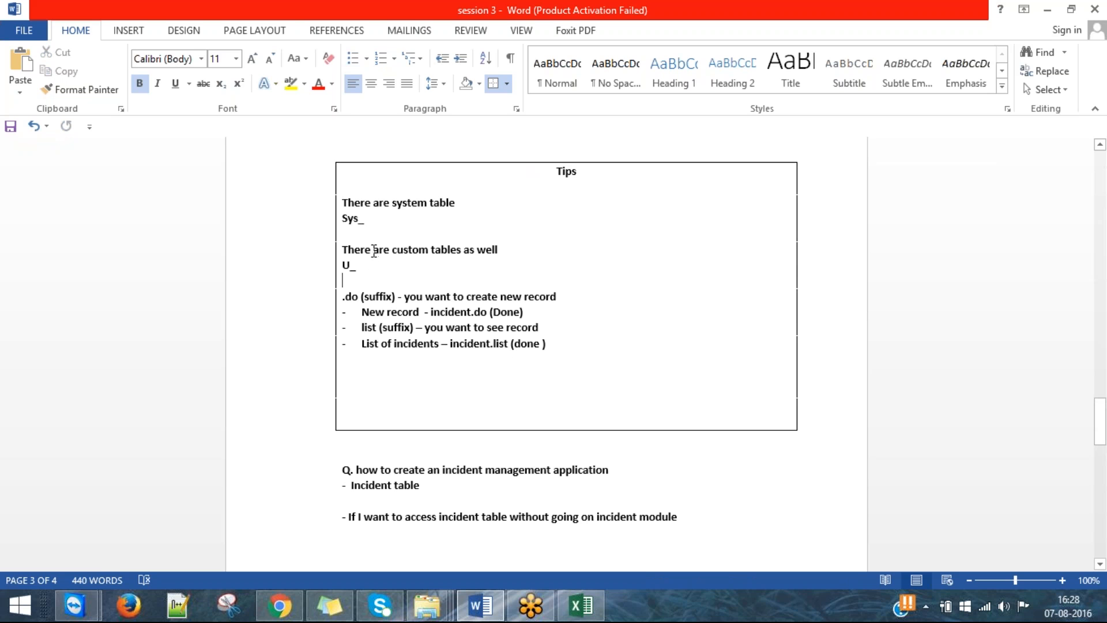
drag(369, 268, 342, 205)
click(422, 267)
click(353, 328)
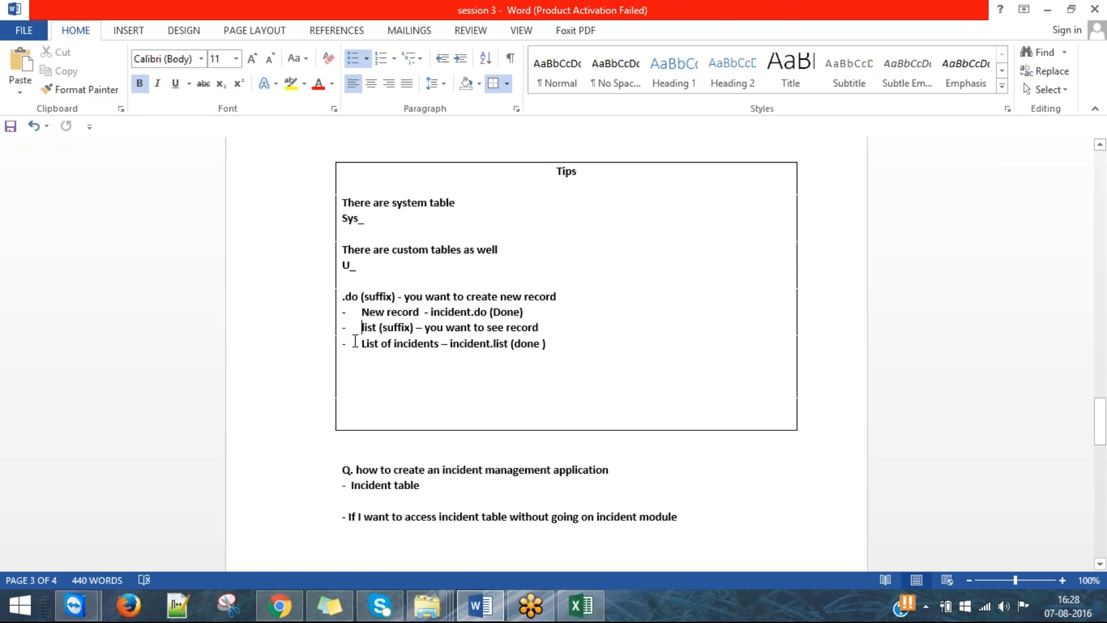
key(BackSpace)
key(BackSpace)
key(Return)
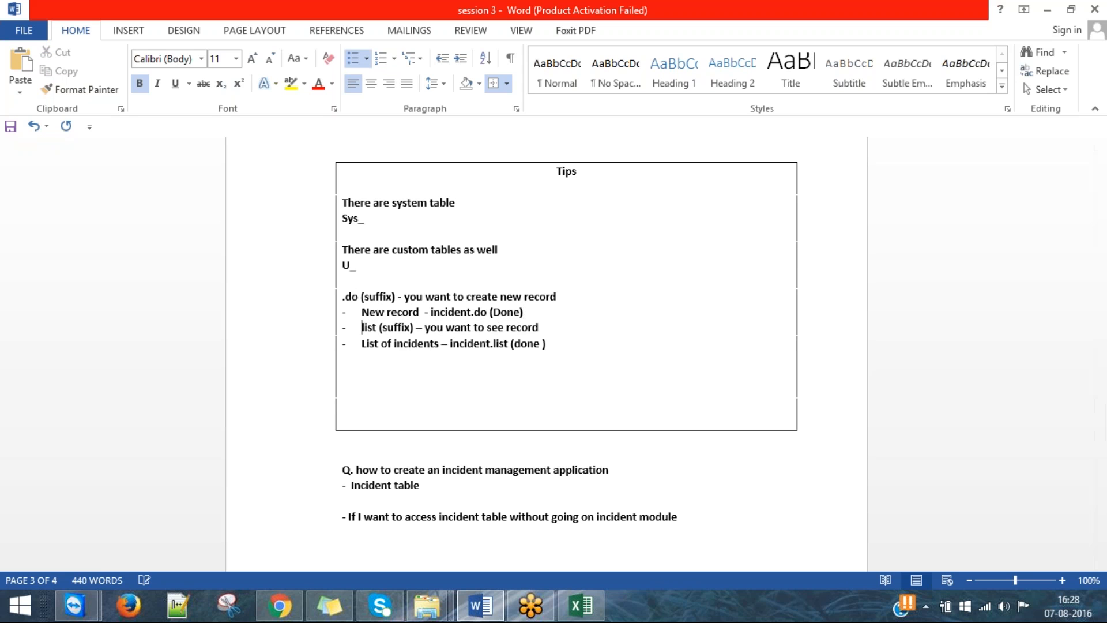
click(345, 328)
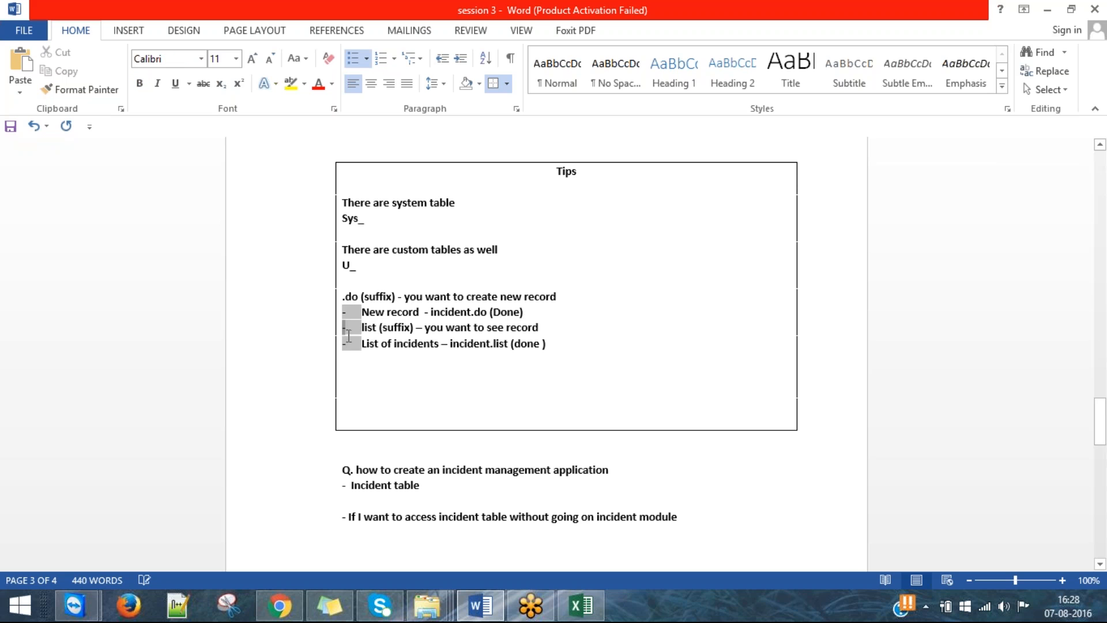
click(351, 343)
scroll(661, 348, down, 2)
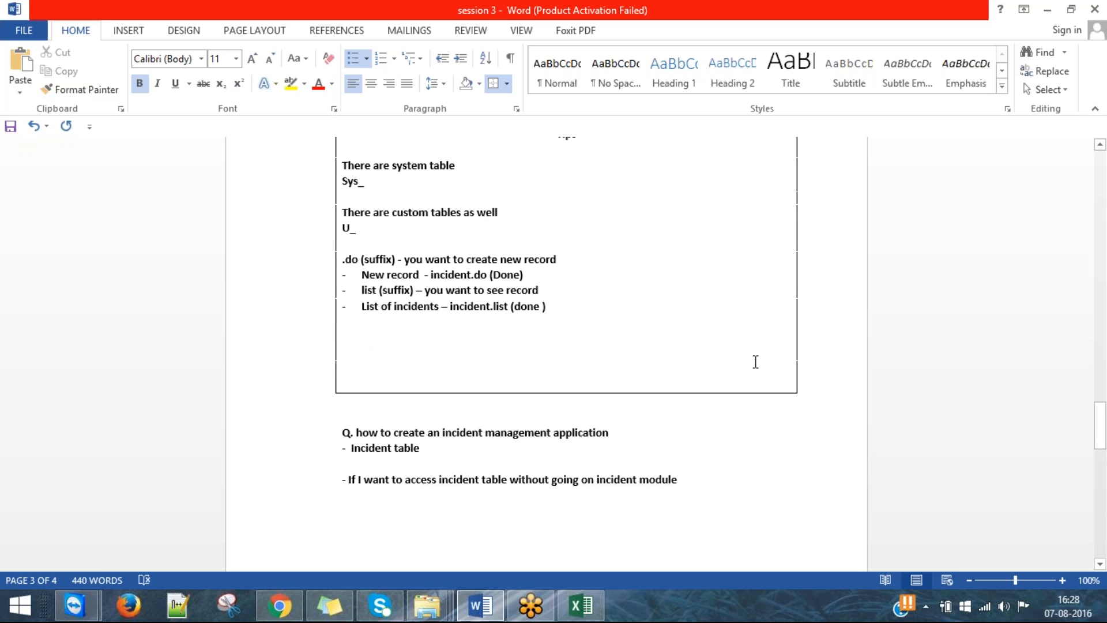
Save the session 3 document and look over the Tips box.
key(ctrl+s)
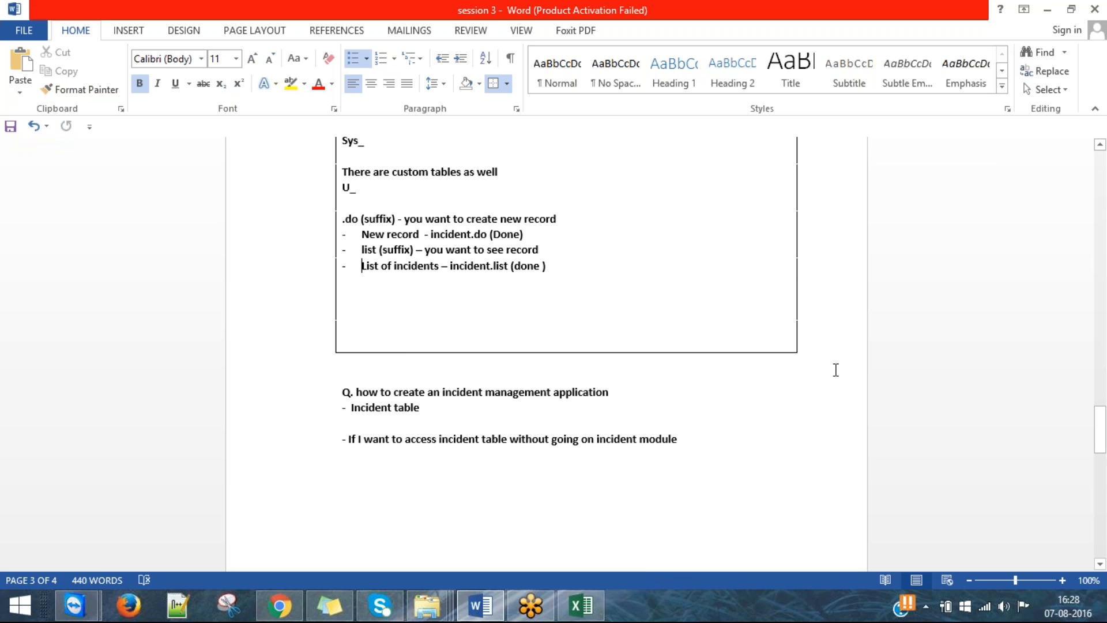
scroll(836, 370, up, 10)
scroll(836, 370, down, 5)
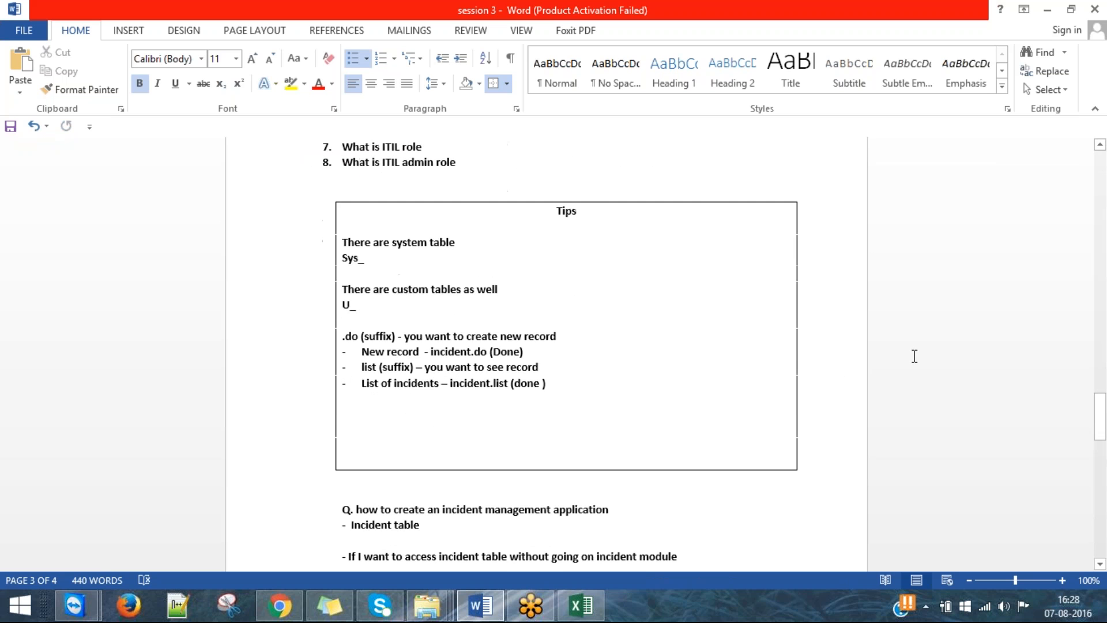
scroll(916, 356, down, 2)
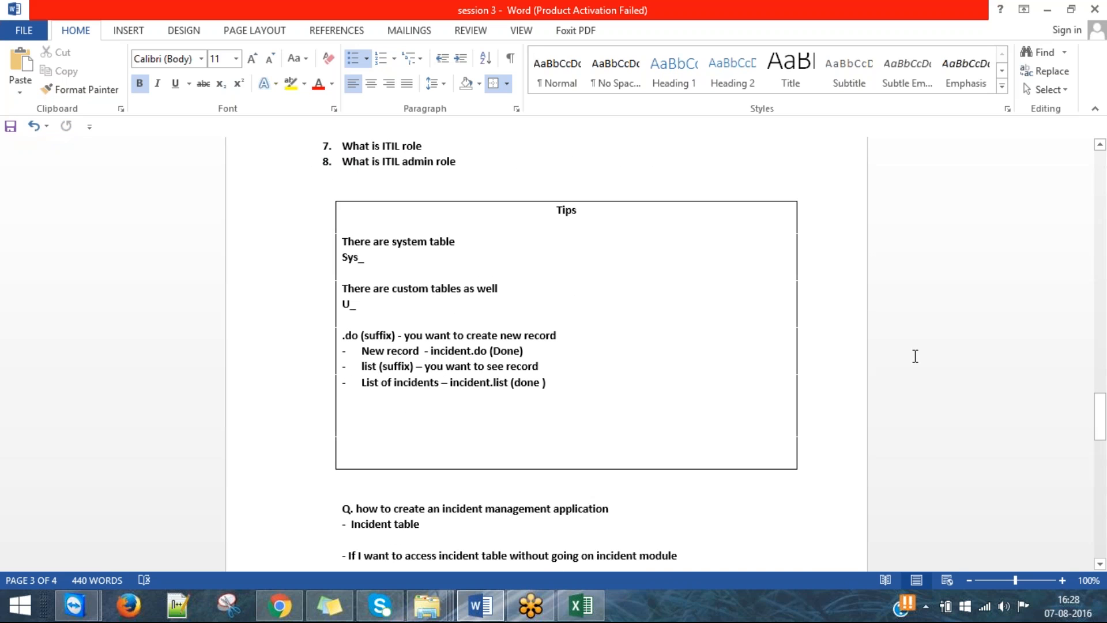
Switch to ServiceNow, filter the navigator by "prob" and by "change", and clear the filter.
key(alt+Tab)
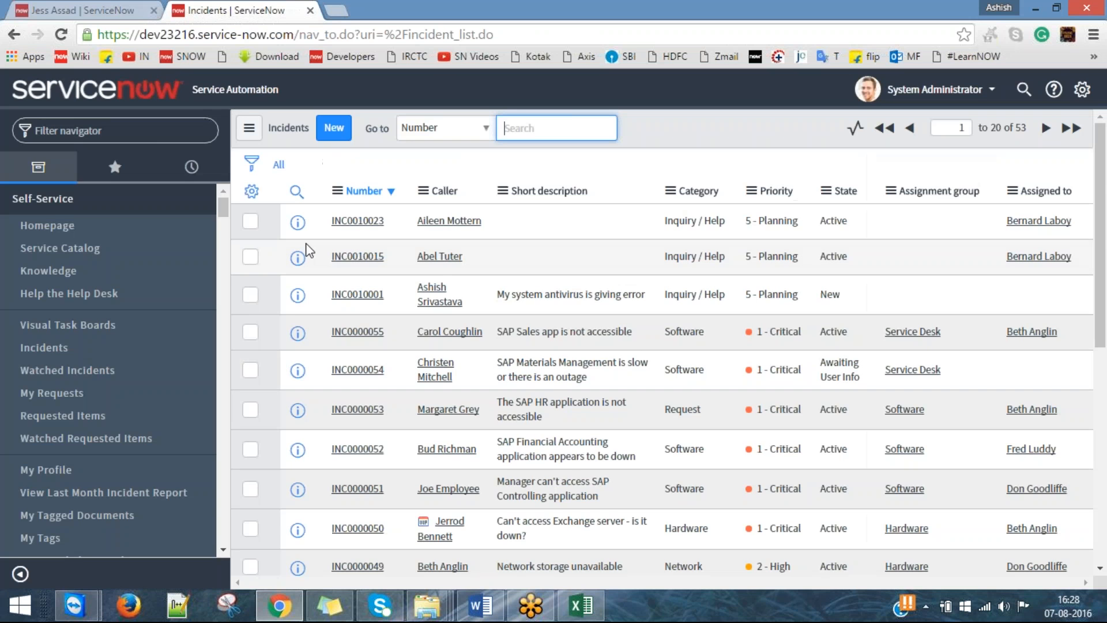
click(89, 9)
click(198, 9)
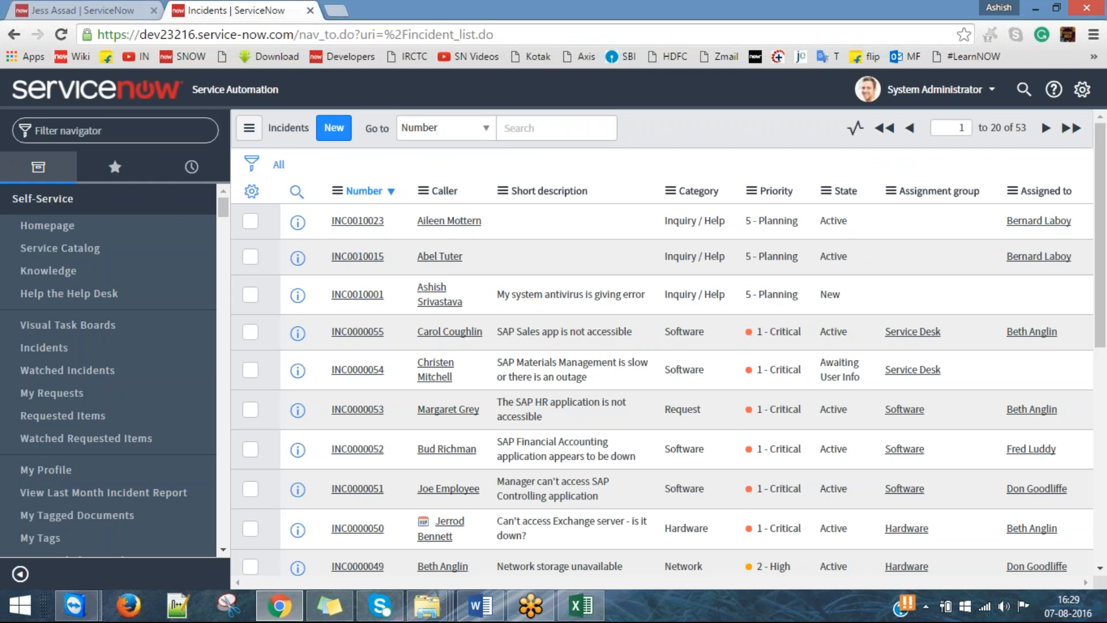
text(prob)
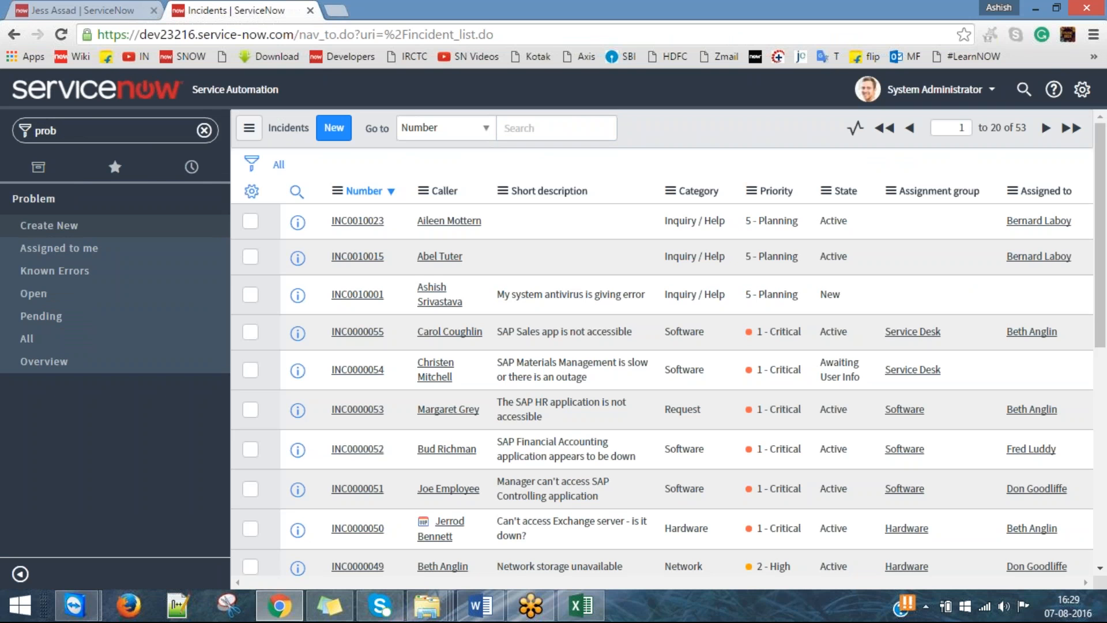
key(BackSpace)
key(BackSpace)
key(BackSpace)
key(BackSpace)
text(change)
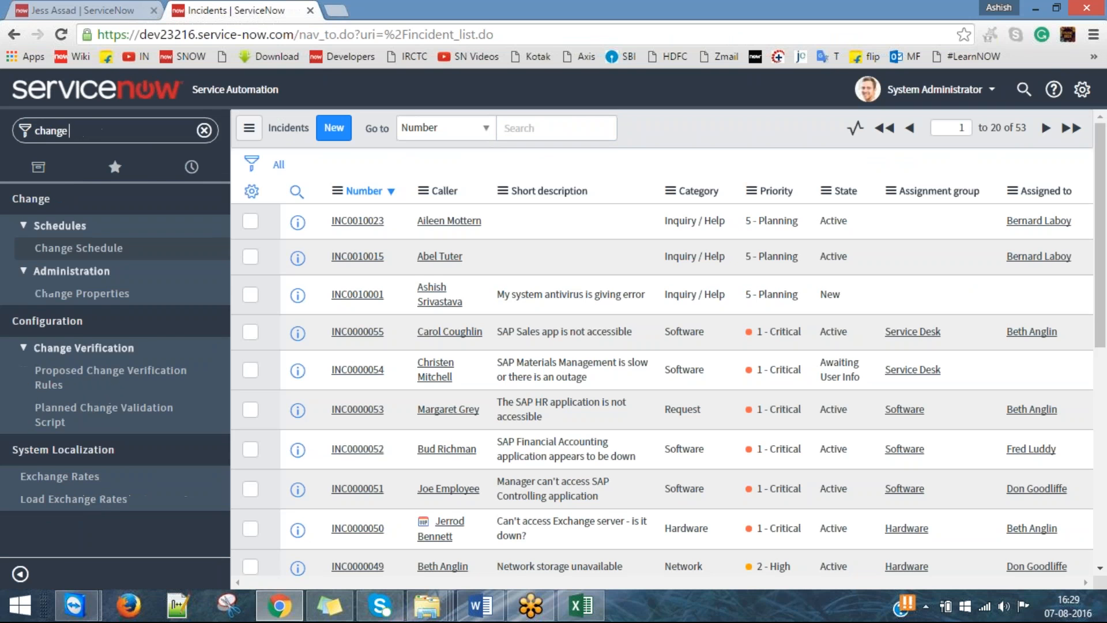
key(ctrl+a)
key(BackSpace)
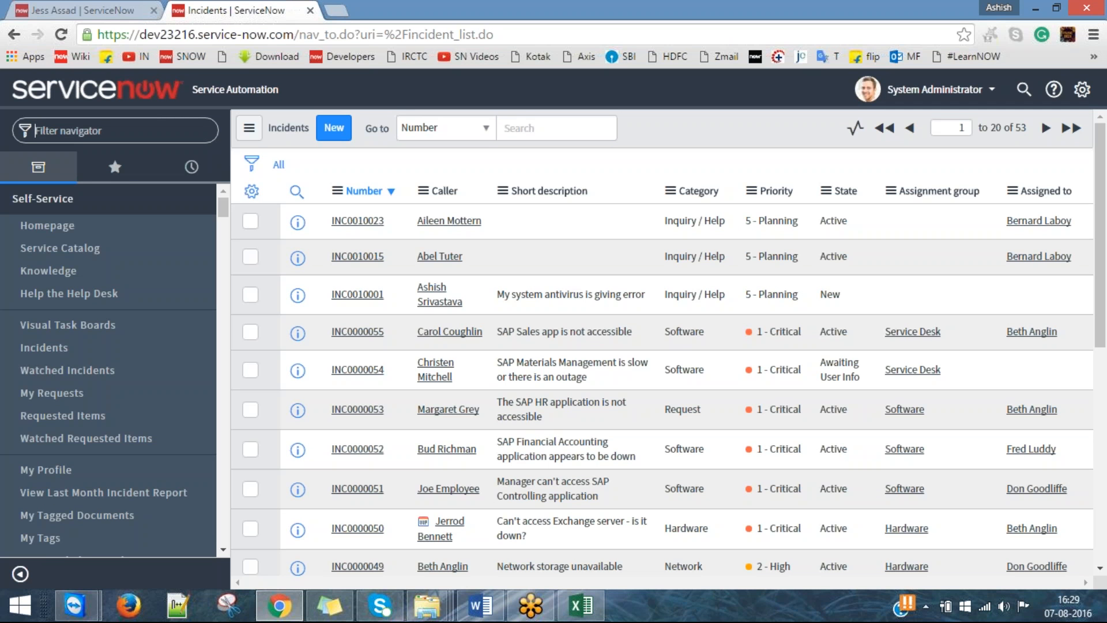
Open a new problem record form directly by entering "problem.do" in the navigator filter.
text(p)
key(BackSpace)
text(p)
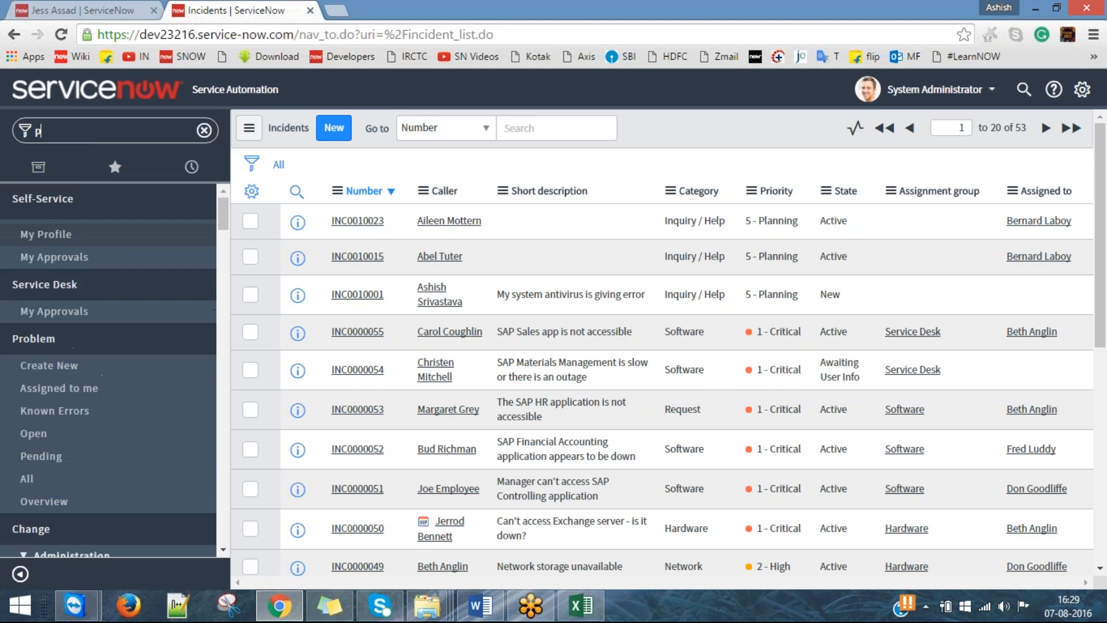
text(o)
key(BackSpace)
text(roblem.do)
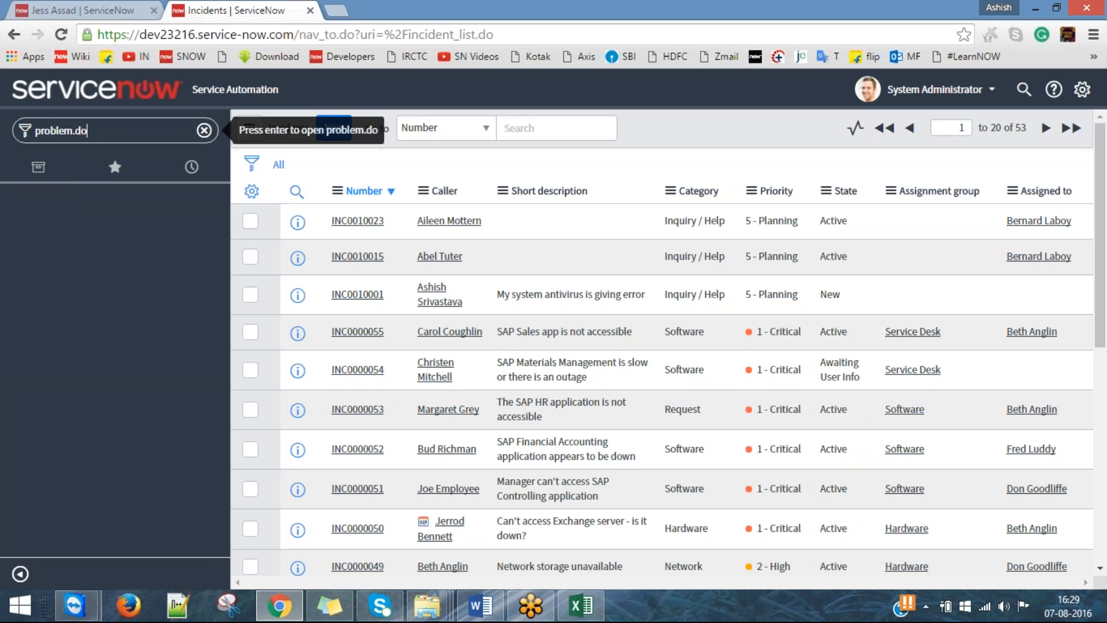
key(Return)
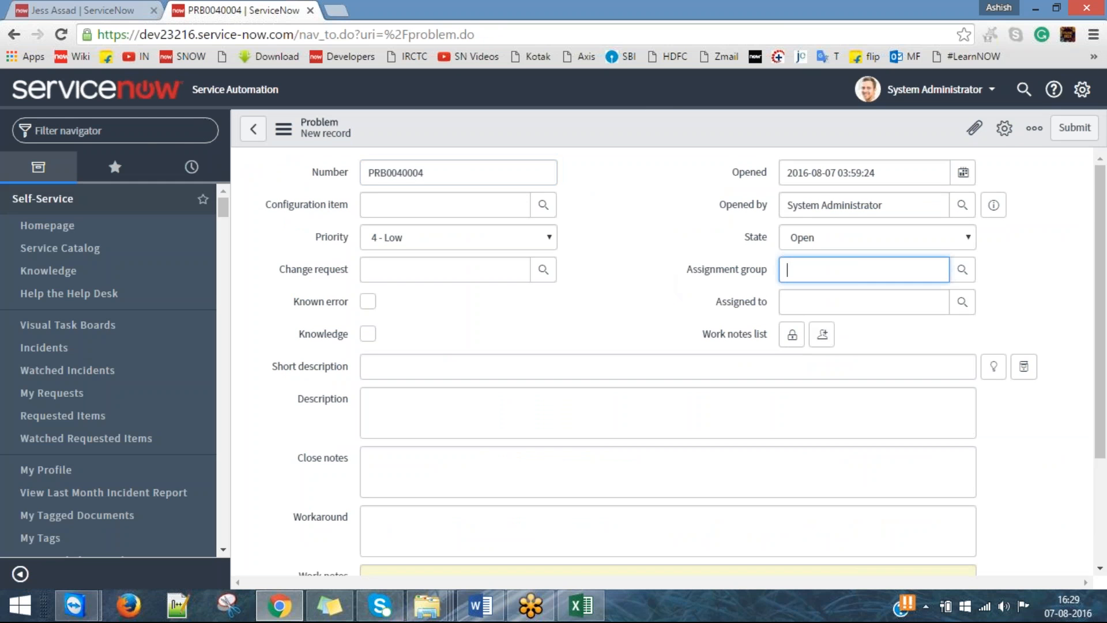
Open the problem list directly with "problem.list" in the navigator filter and look over its records.
text(problem.ls)
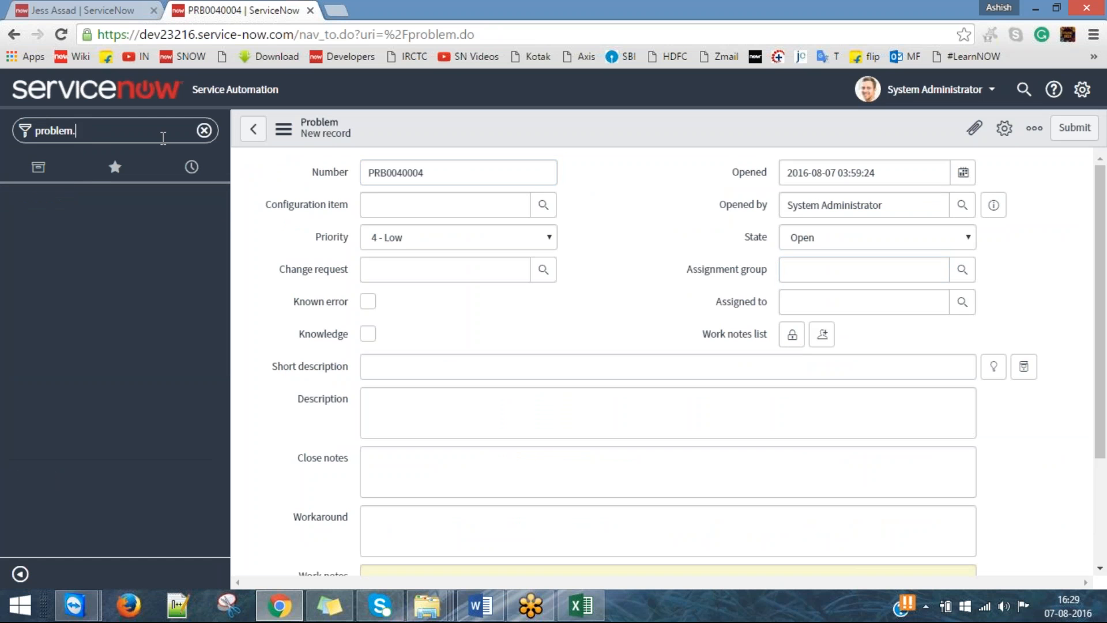
text(st)
key(Return)
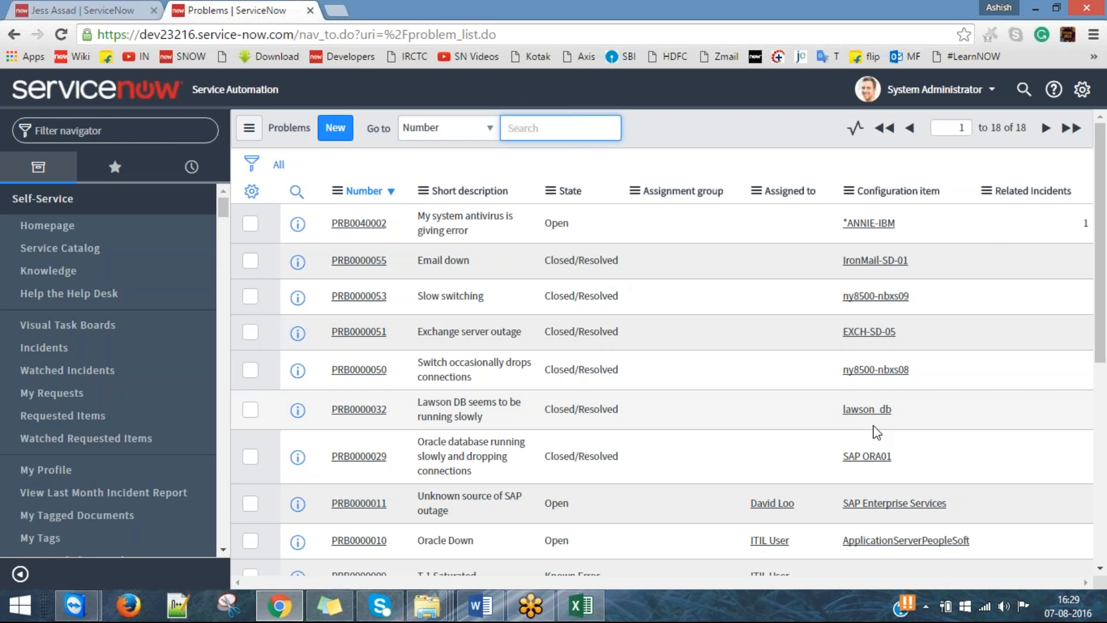
scroll(855, 391, down, 6)
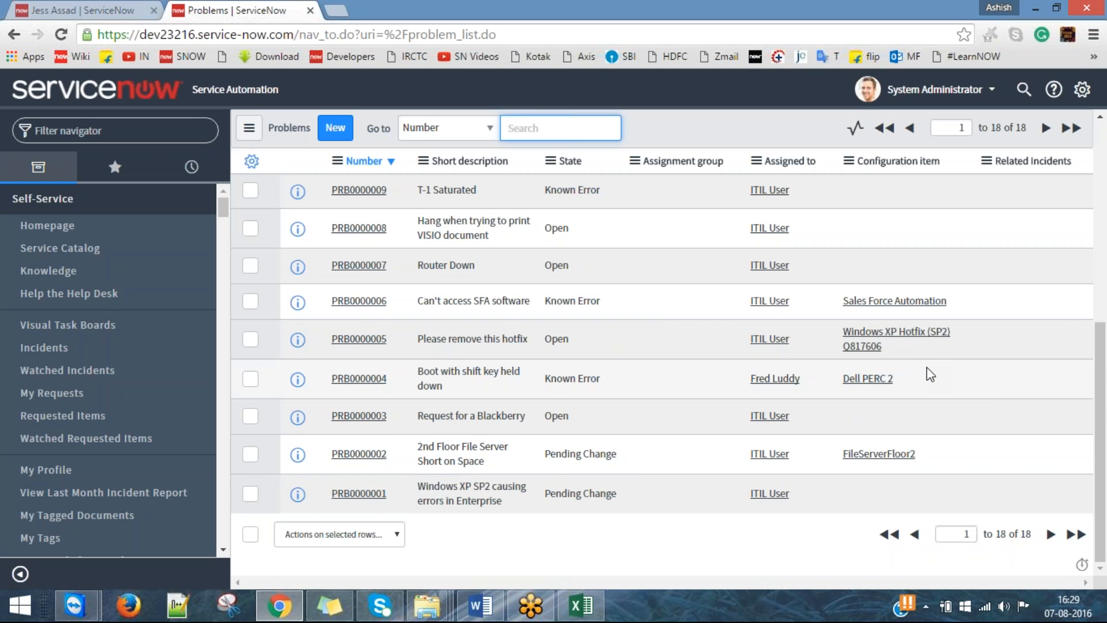
scroll(930, 373, up, 6)
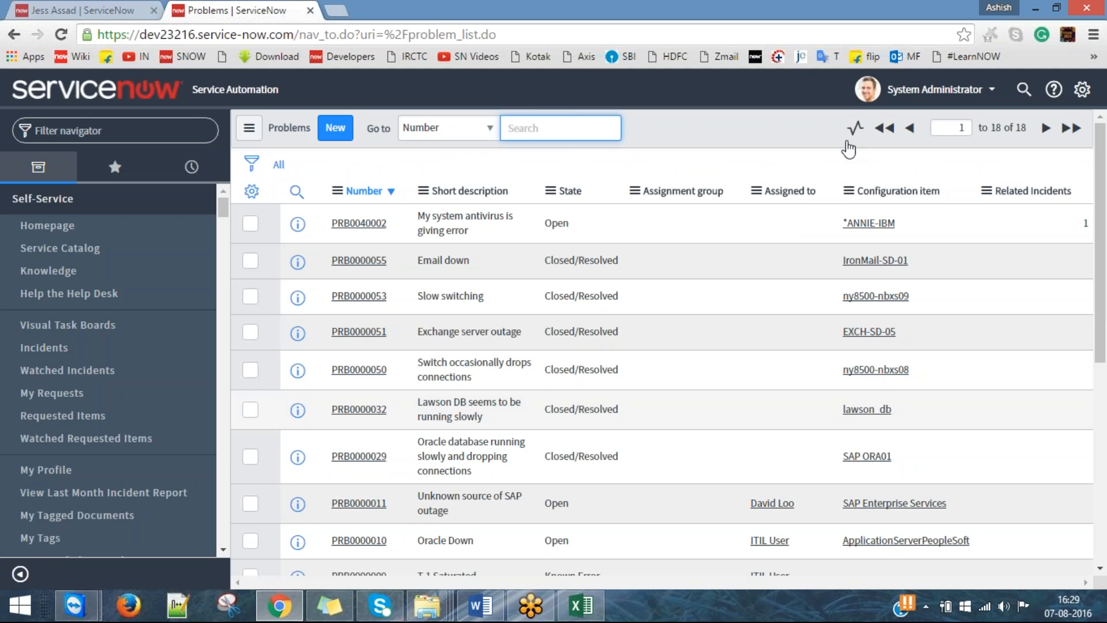
click(115, 6)
click(217, 5)
click(115, 6)
click(222, 6)
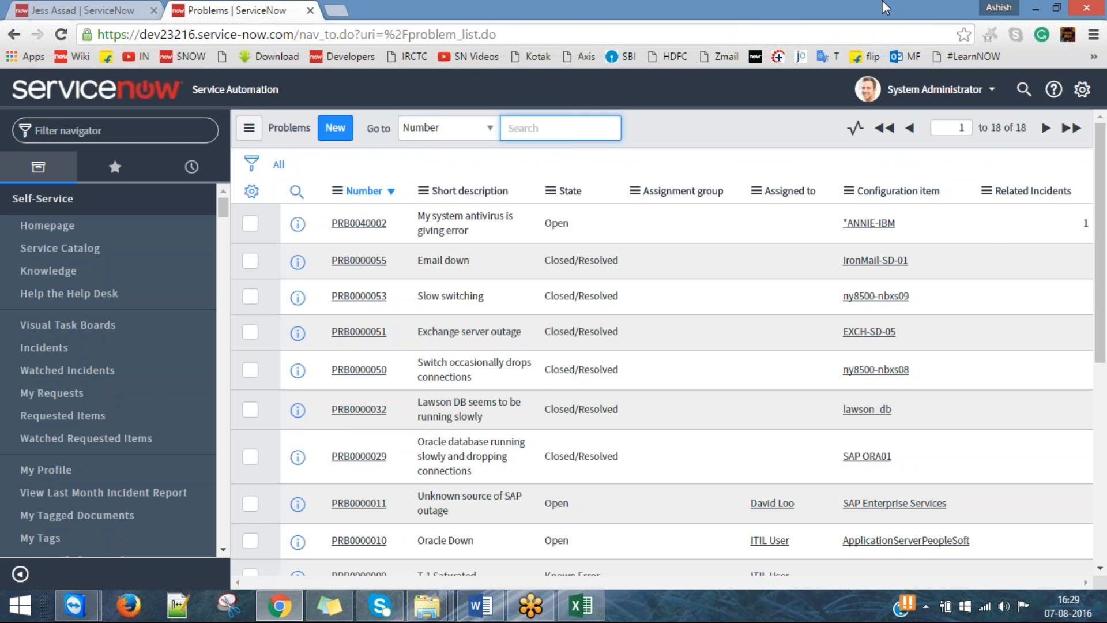
Switch to the session 3 Word document, extend the Tips heading to "Tips(navigation in system)", and save the document.
click(478, 606)
click(588, 212)
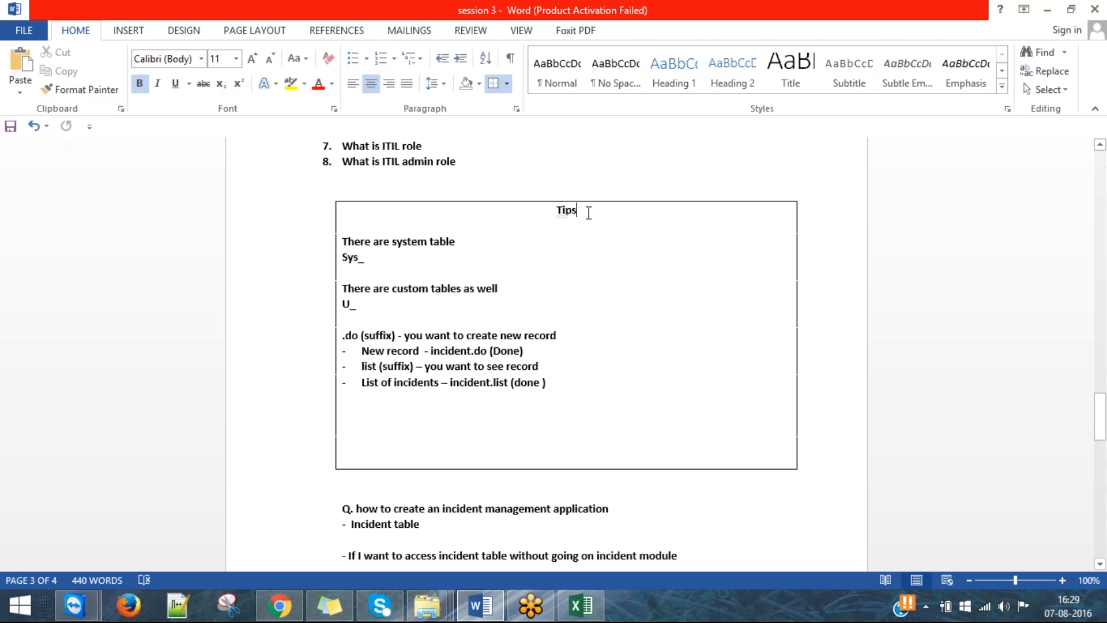
text((na)
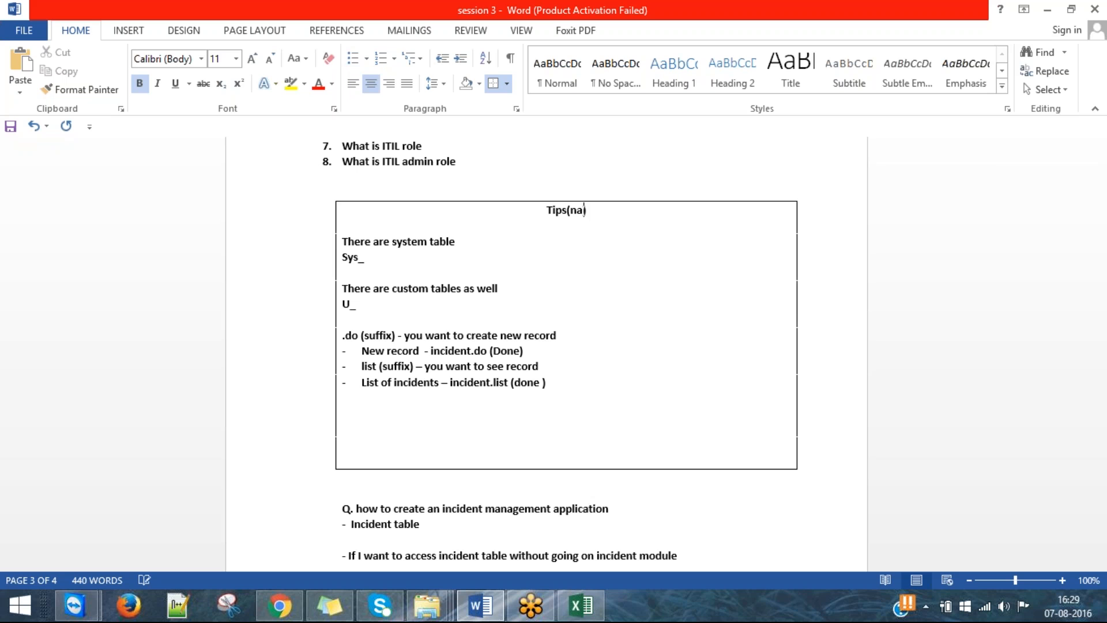
key(BackSpace)
key(BackSpace)
text(navigation in sus)
key(BackSpace)
key(BackSpace)
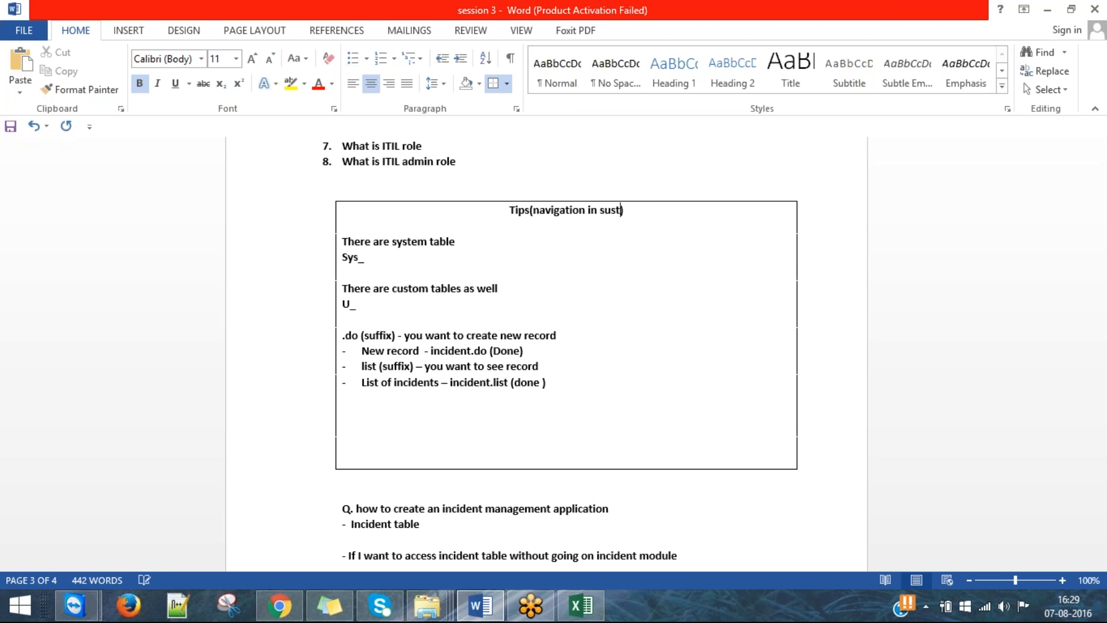
text(ystem)
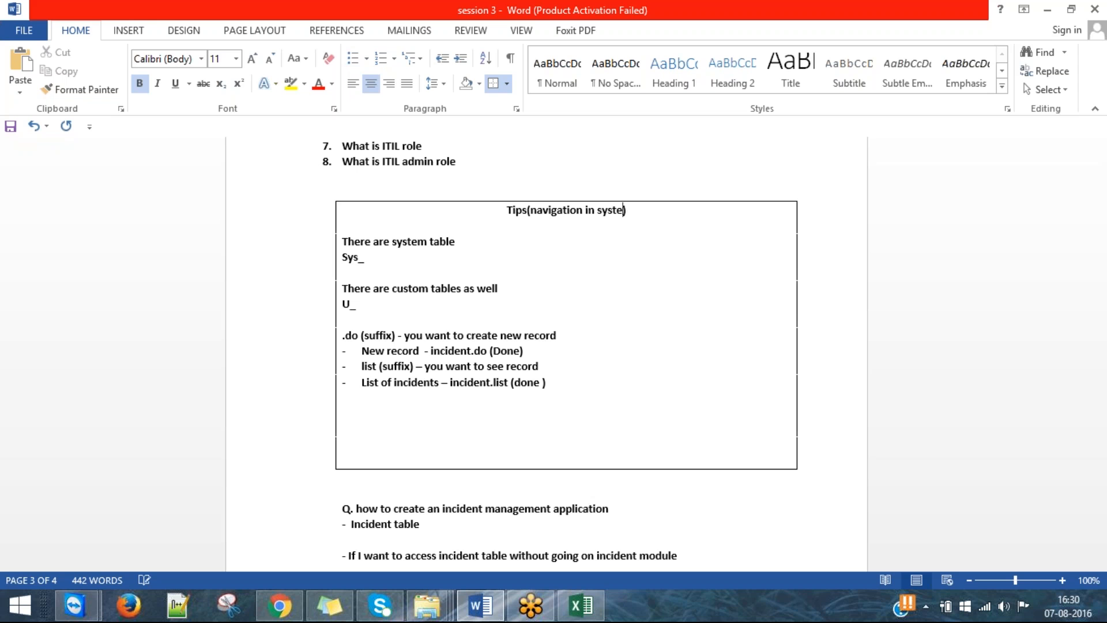
key(ctrl+s)
Switch to ServiceNow and try to open a new change record form directly by entering "change.do" in the navigator filter.
key(alt+Tab)
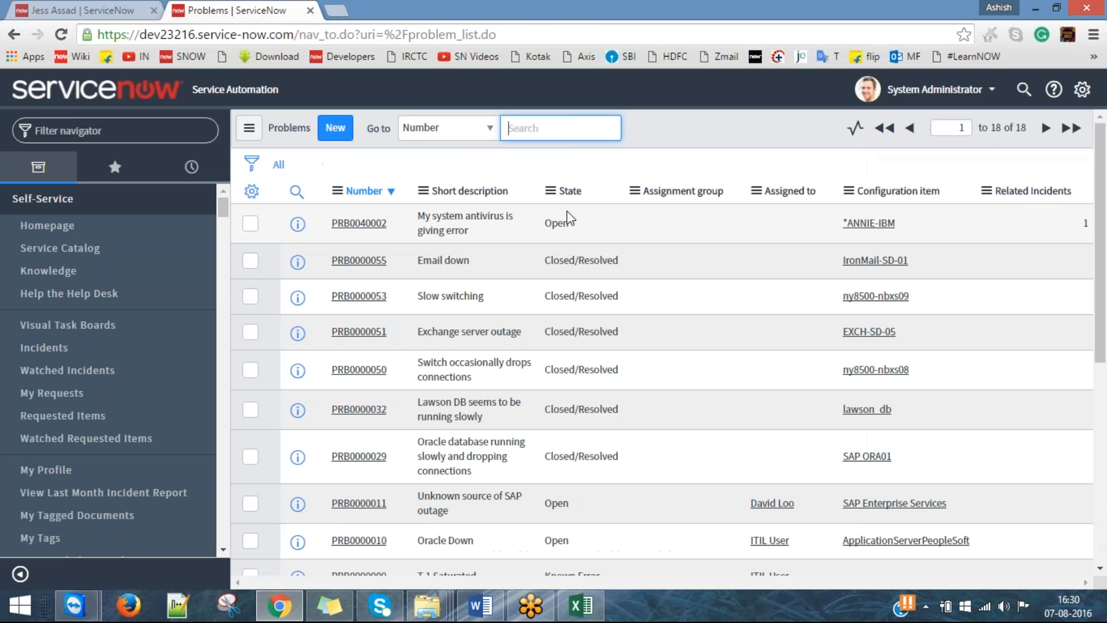
click(136, 133)
text(dhnage.d)
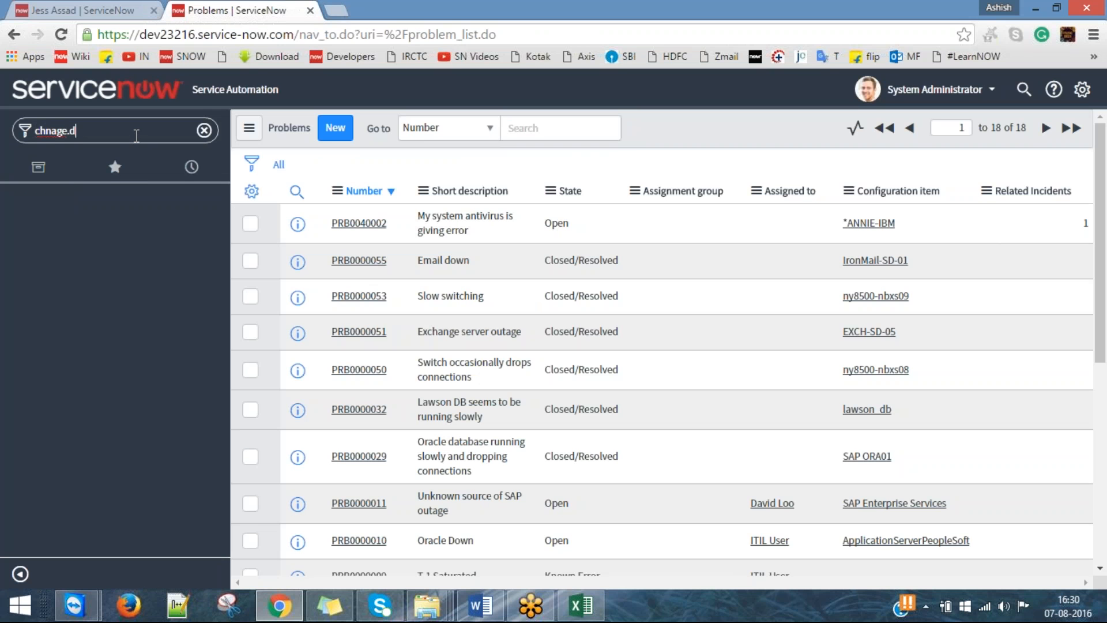
key(ctrl+a)
text(chnage)
key(BackSpace)
key(BackSpace)
key(BackSpace)
key(BackSpace)
text(ang)
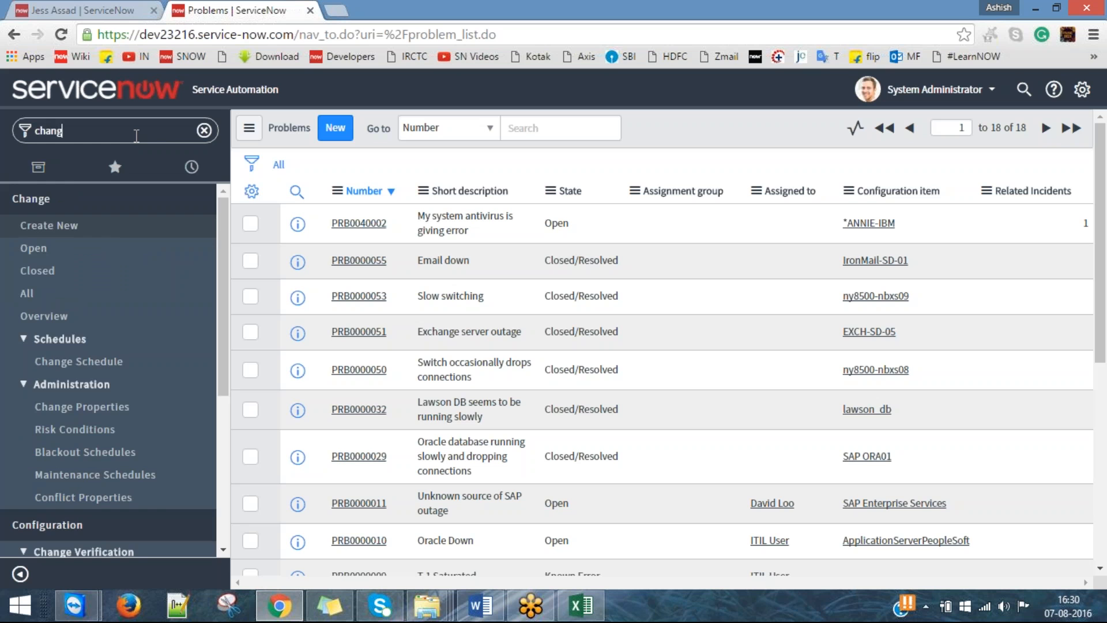
text(e.do)
key(Return)
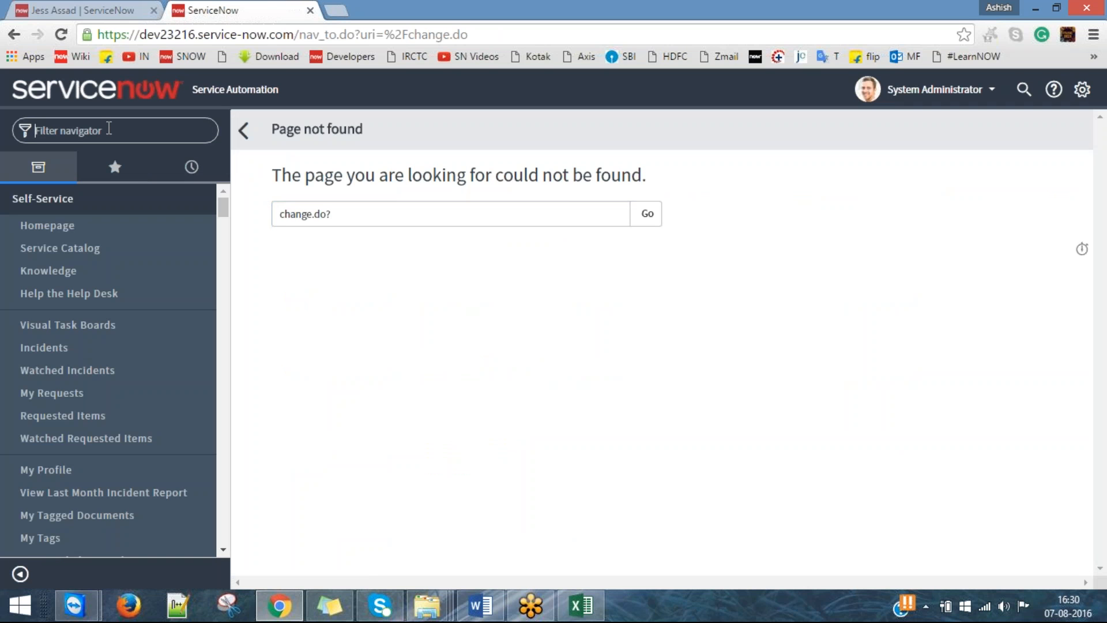
Try to open the change list with "change.list" in the navigator filter and examine the requested page name.
text(change)
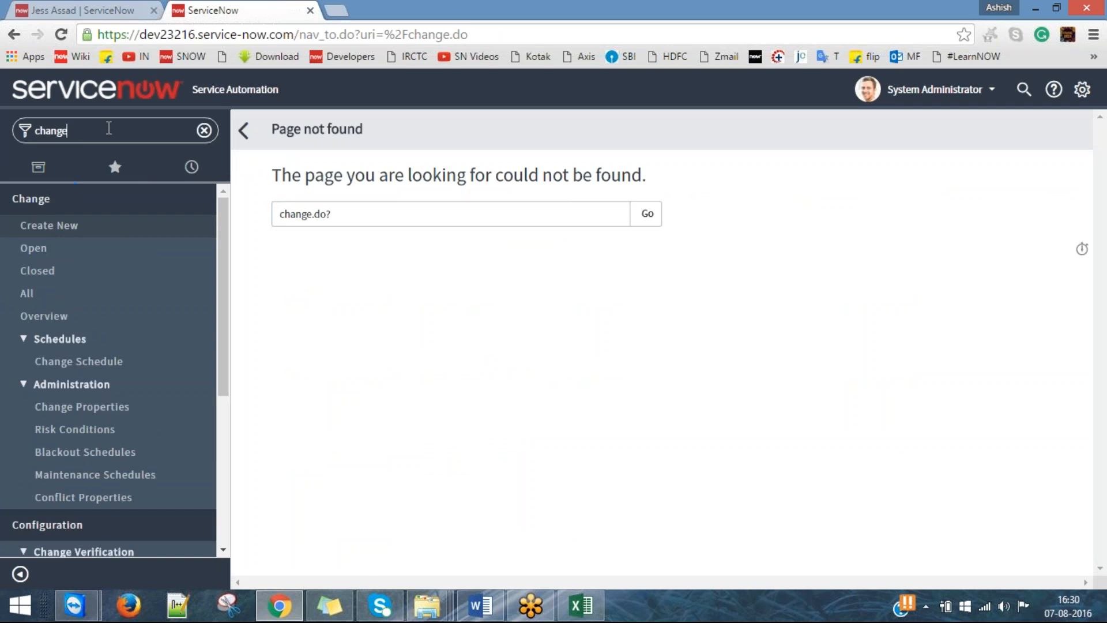
text(.list)
key(Return)
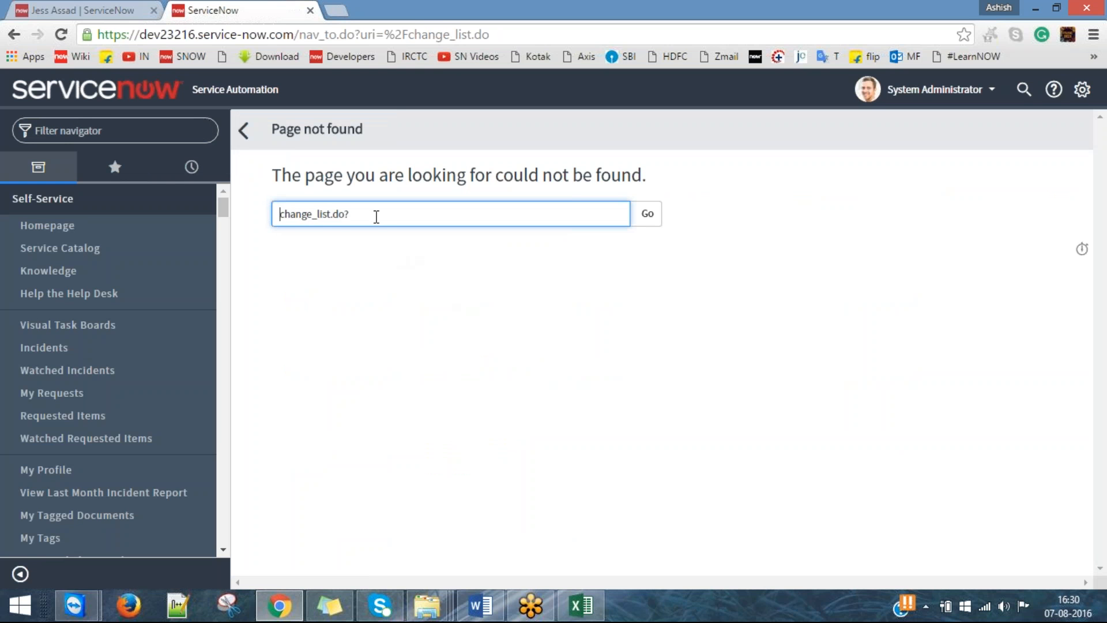
drag(376, 217, 190, 225)
click(421, 387)
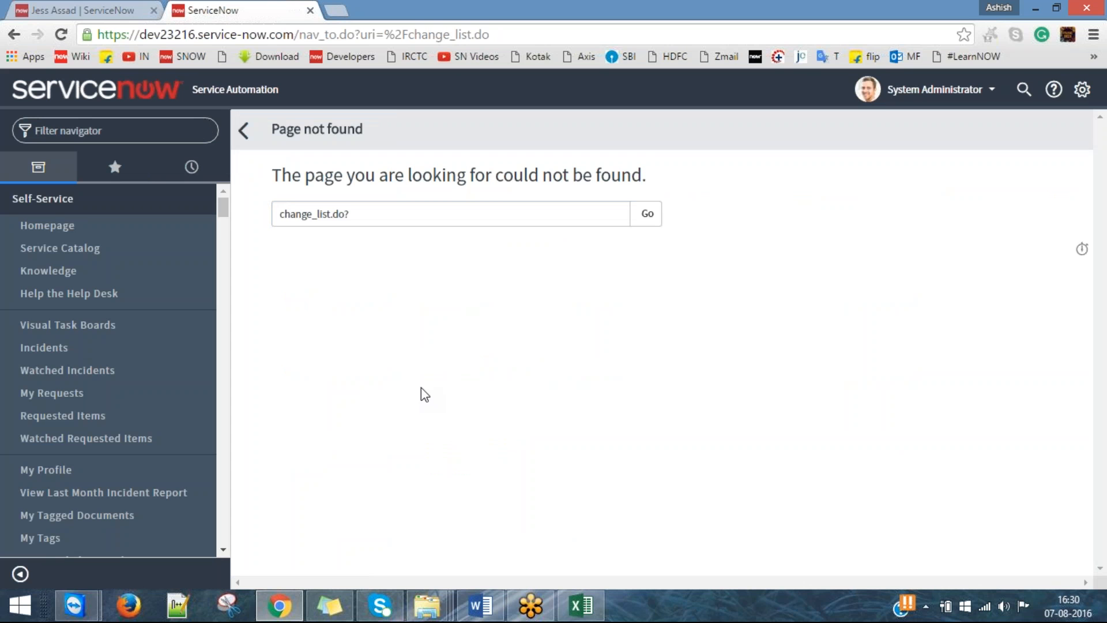
drag(353, 216, 261, 217)
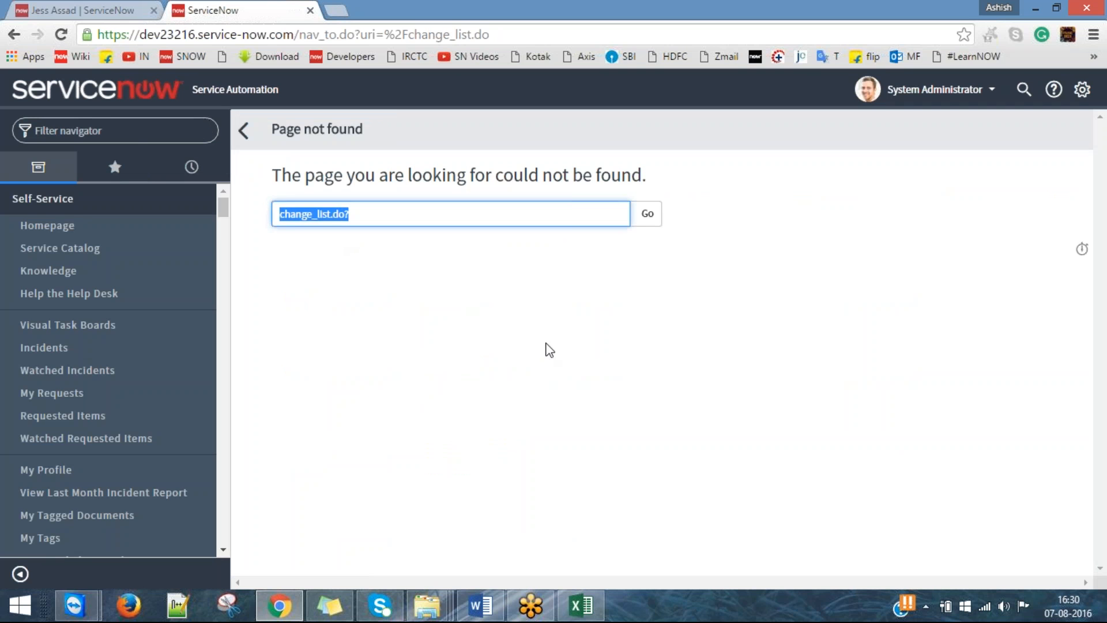
click(550, 350)
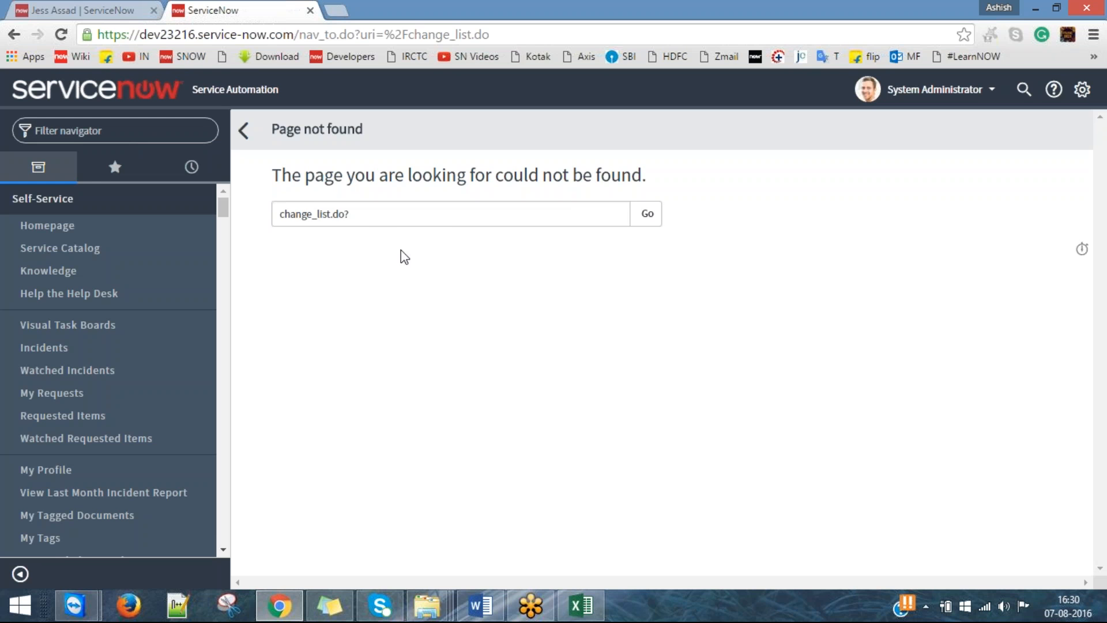
drag(359, 216, 273, 216)
click(543, 354)
Switch to the session 3 Word document and highlight in yellow the lines from "Q. how to create an incident management application" through "Q. how to close incident".
click(486, 614)
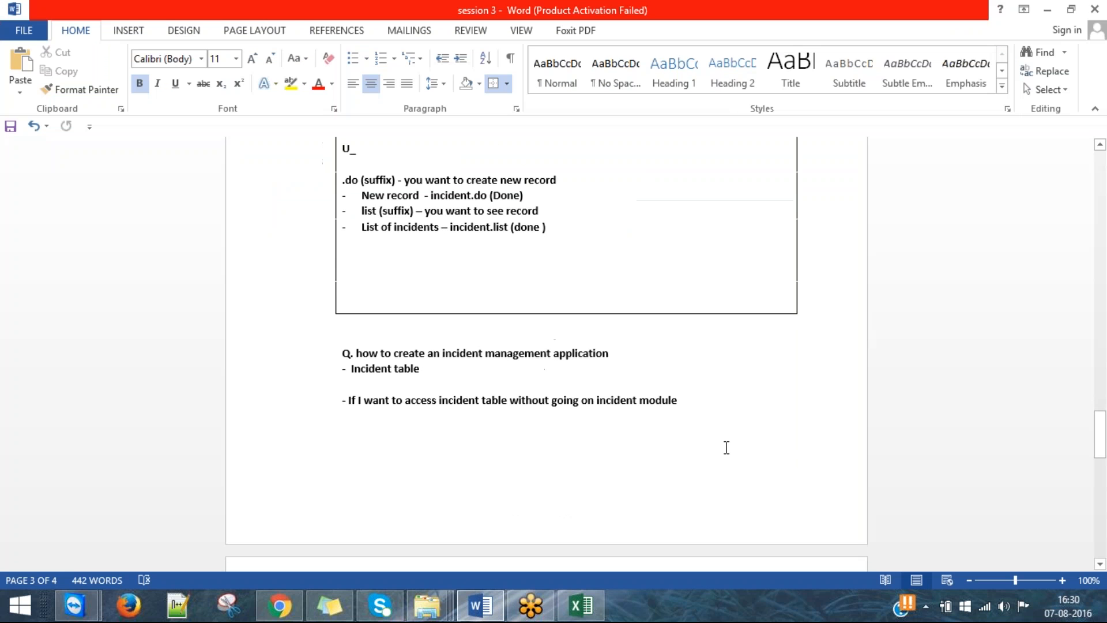
scroll(688, 368, up, 2)
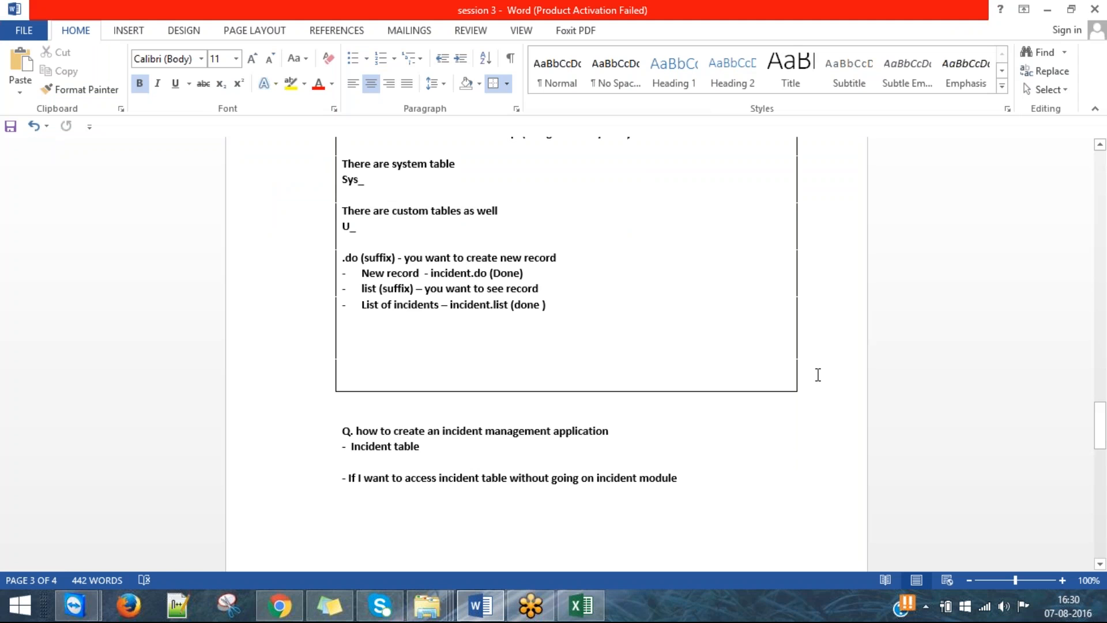
scroll(848, 349, up, 4)
scroll(880, 349, down, 10)
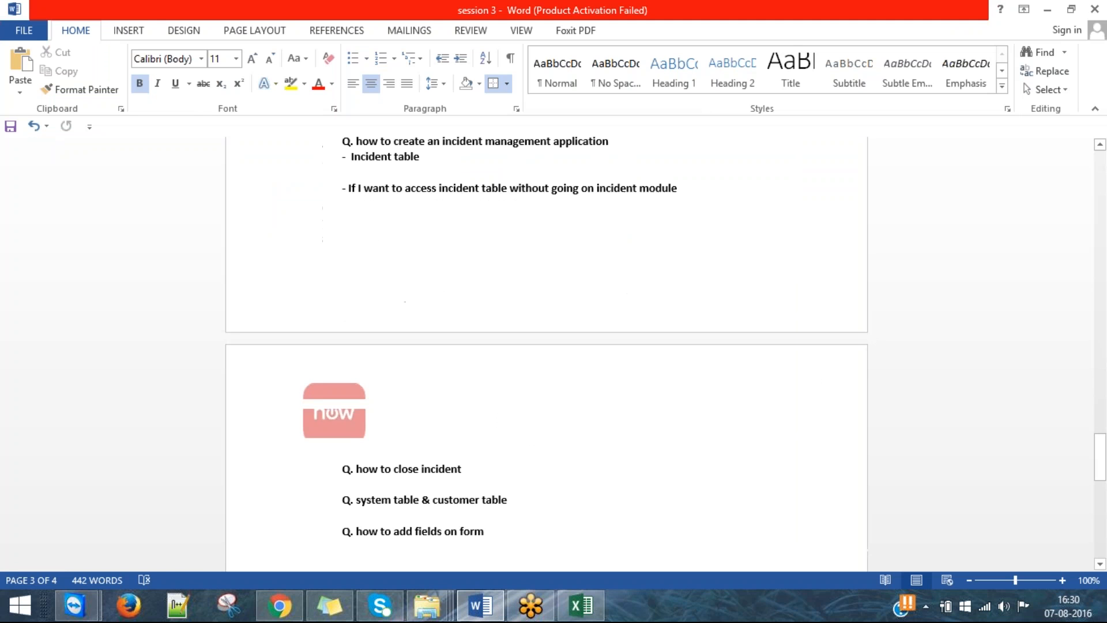
scroll(870, 354, down, 1)
scroll(870, 353, up, 1)
scroll(877, 358, down, 3)
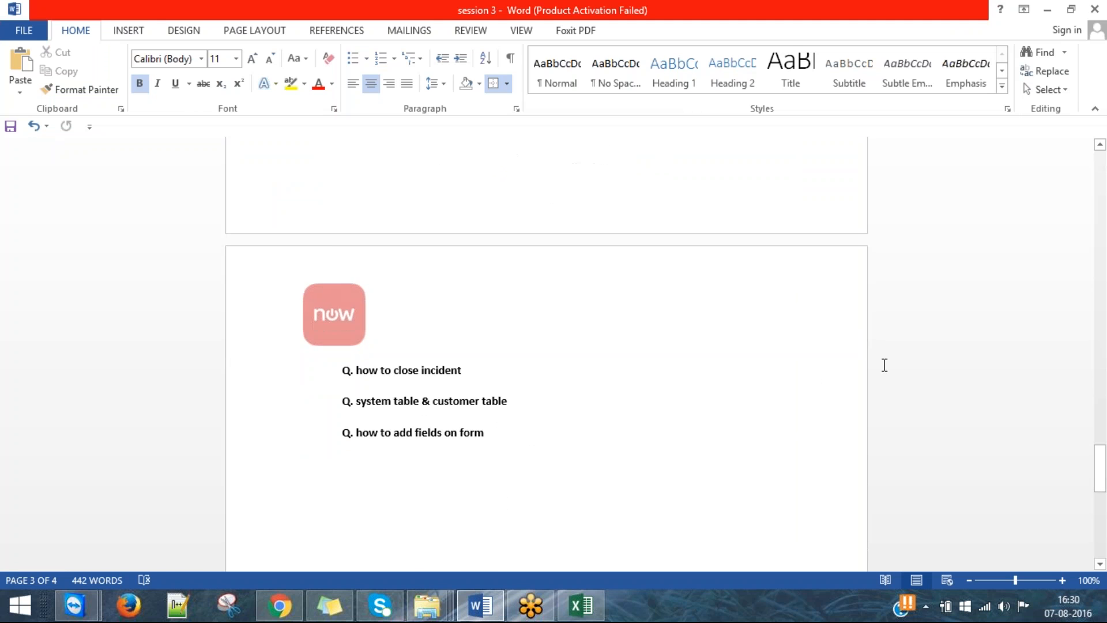
scroll(854, 367, up, 5)
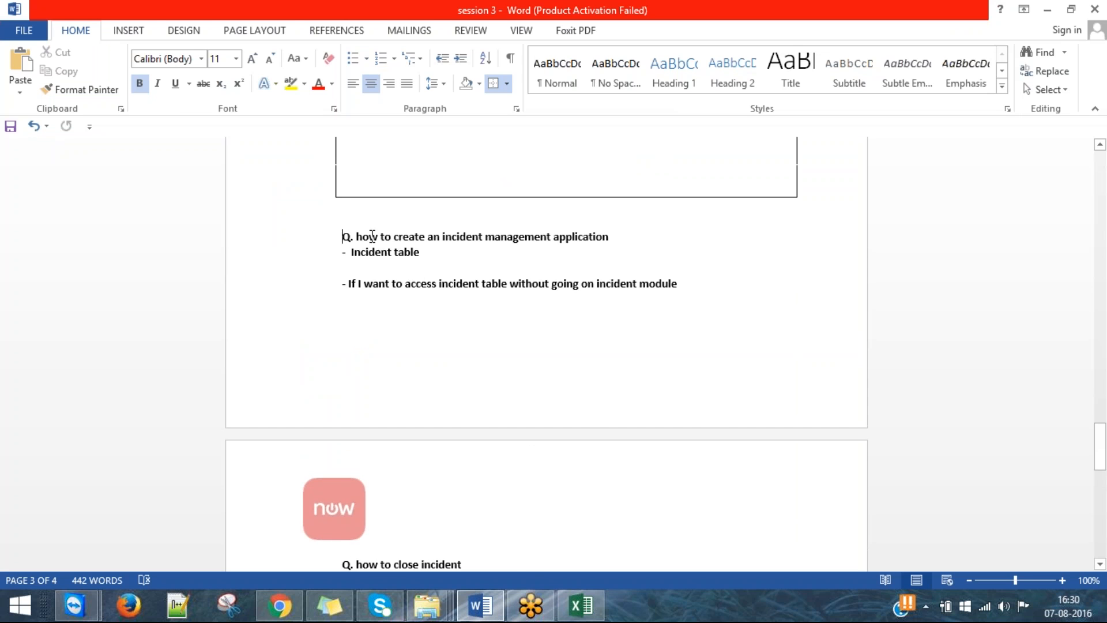
drag(372, 235, 560, 479)
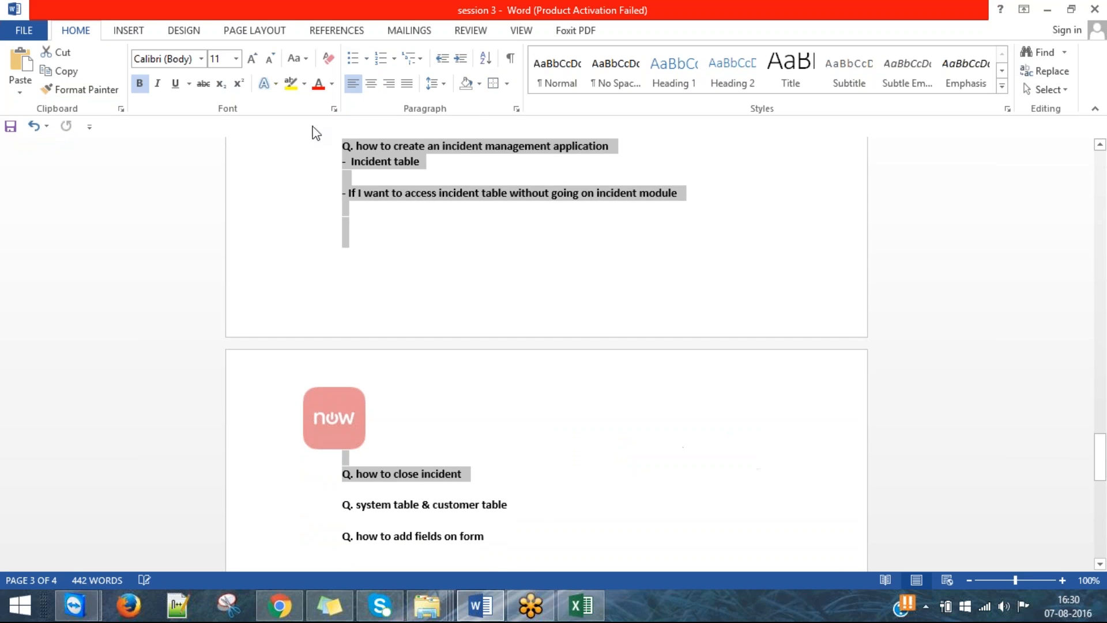
click(291, 83)
click(708, 389)
Insert blank lines between "Q. system table & customer table" and "Q. how to add fields on form".
scroll(706, 381, down, 2)
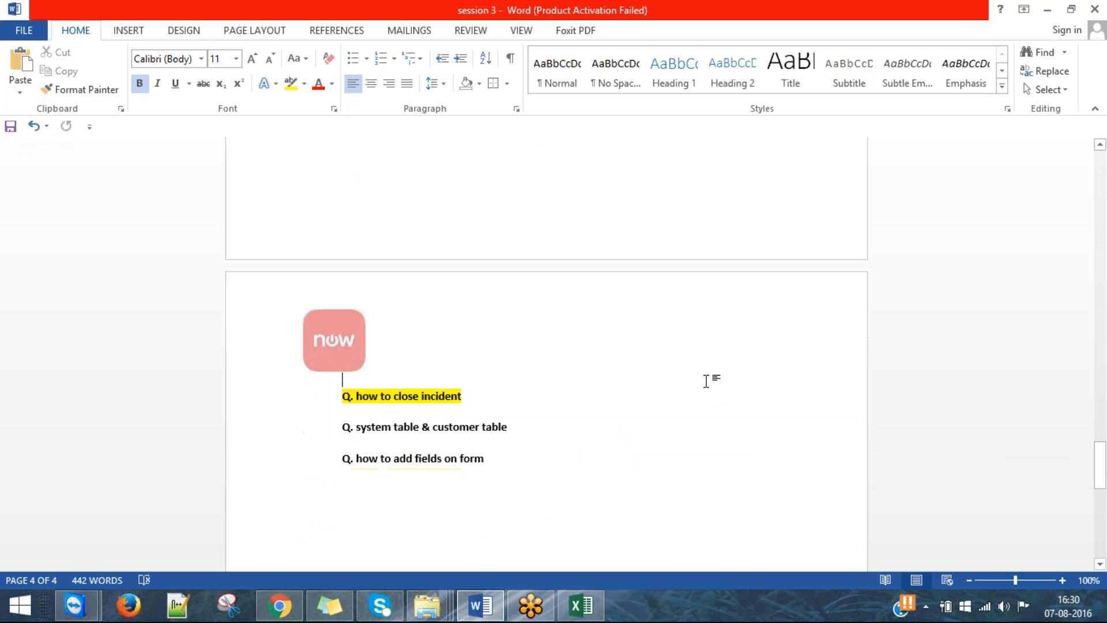
scroll(706, 381, down, 1)
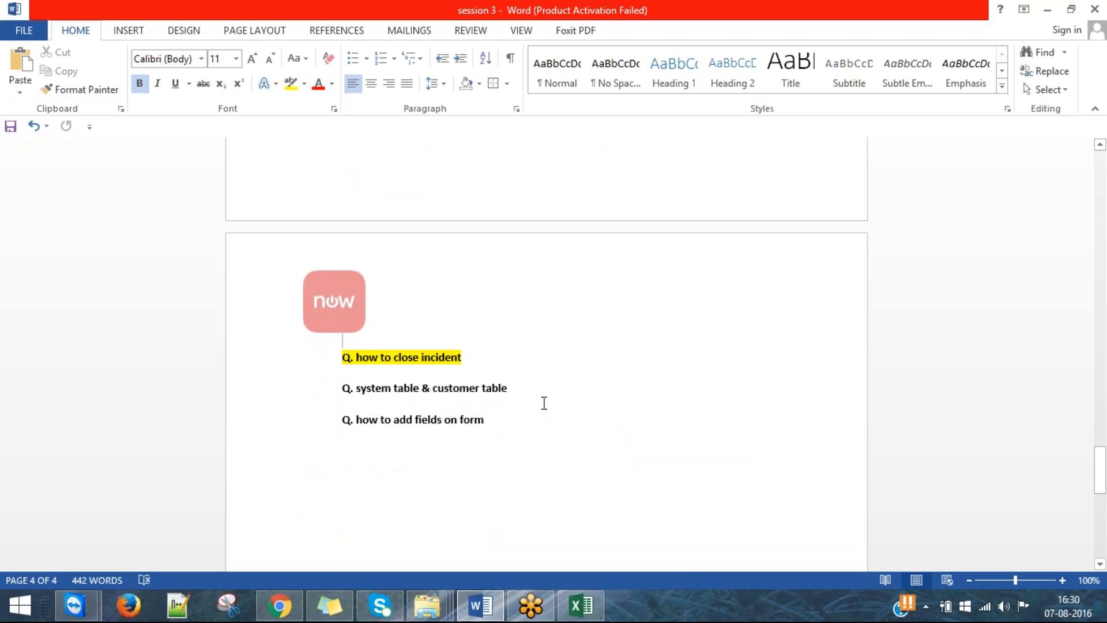
key(Return)
key(Return)
key(Return)
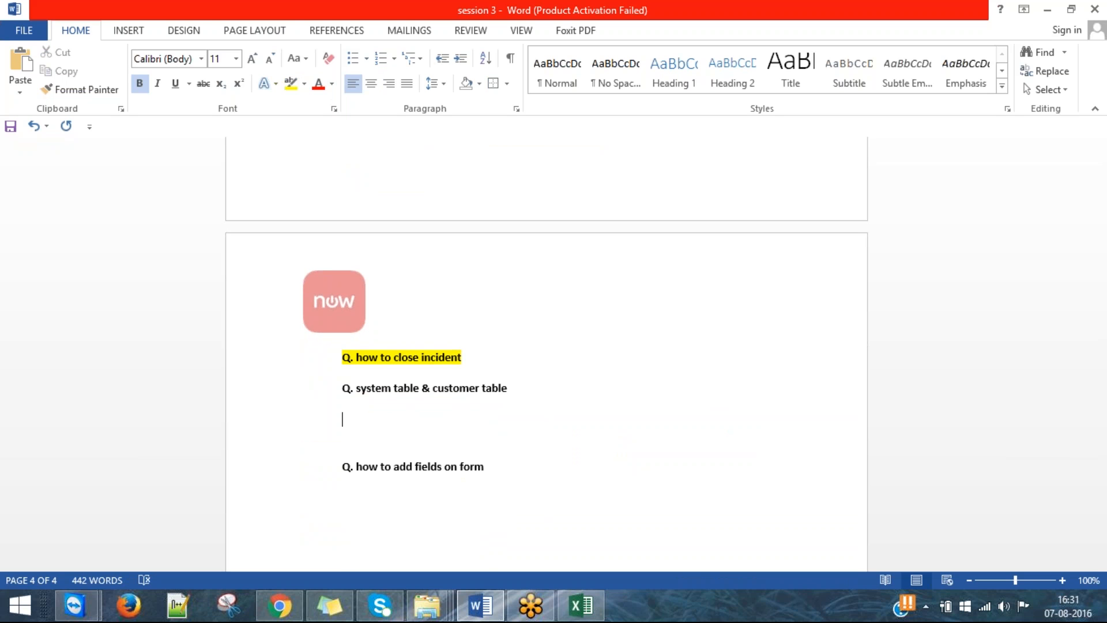
Switch to ServiceNow and filter the navigator by "table".
key(alt+Tab)
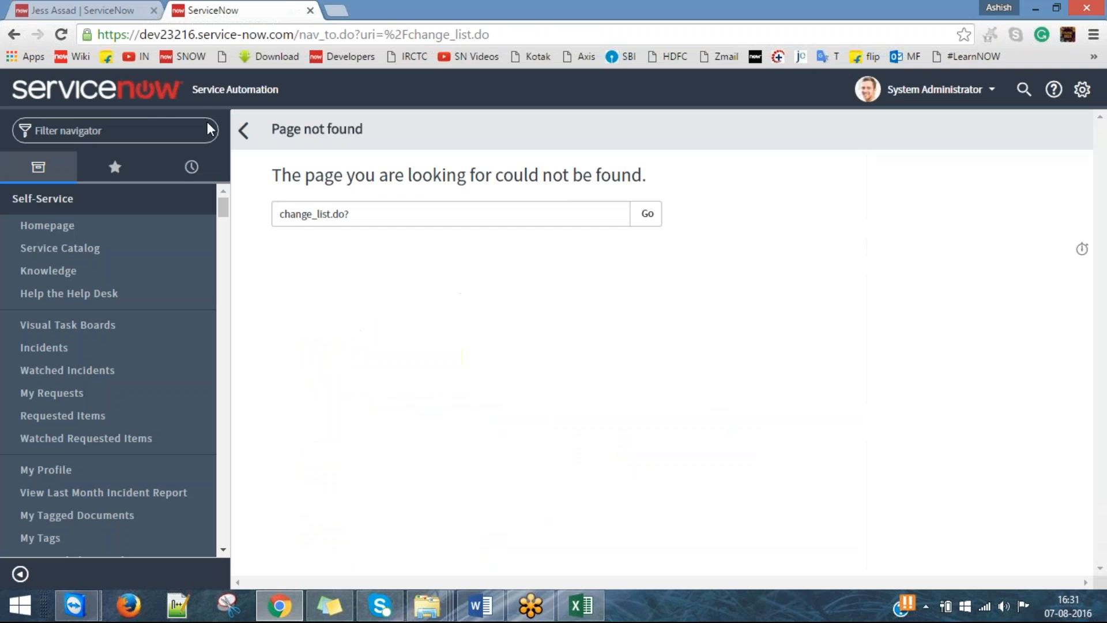
click(126, 124)
text(table)
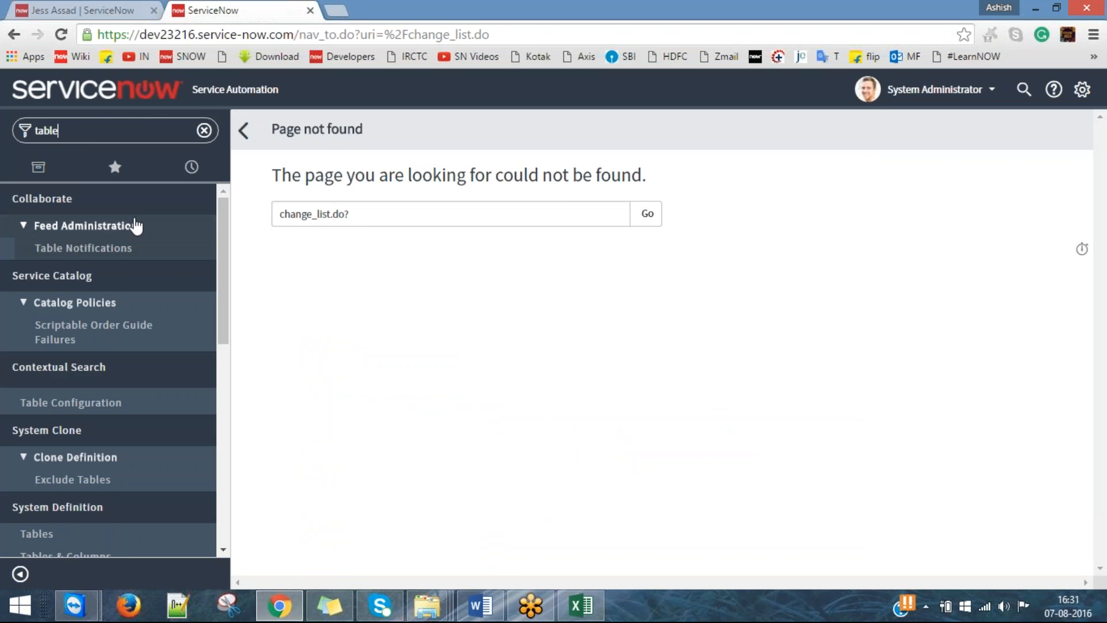
key(BackSpace)
key(BackSpace)
key(BackSpace)
key(BackSpace)
key(BackSpace)
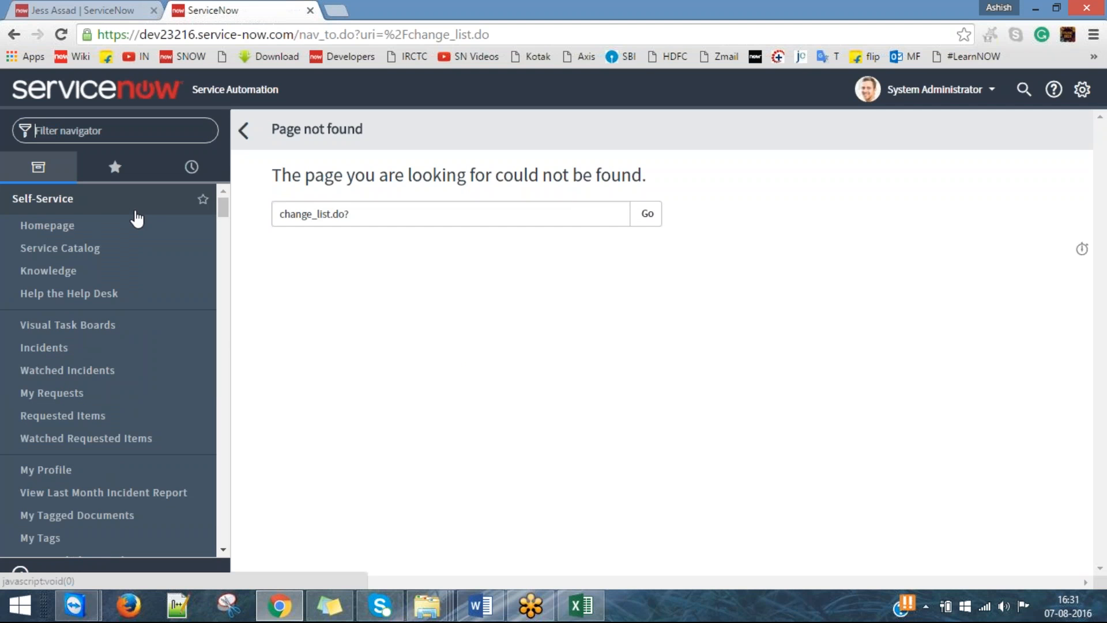
text(table)
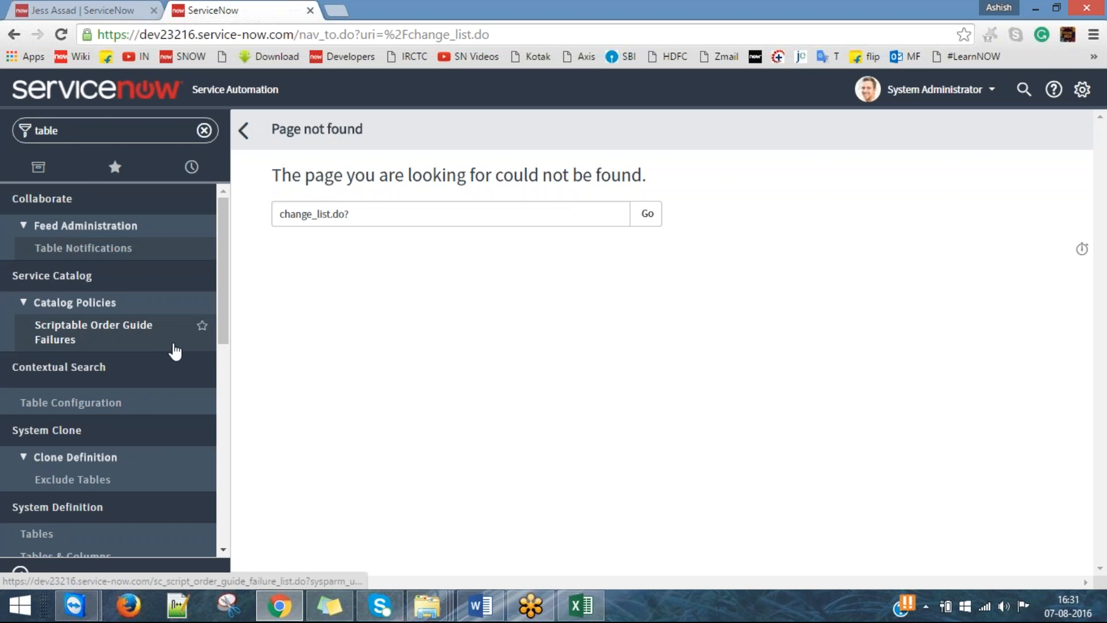
Capture the navigator's System Definition section, with Tables, Tables & Columns and Table Rotations, using the Snipping Tool.
scroll(165, 364, down, 4)
scroll(171, 488, down, 4)
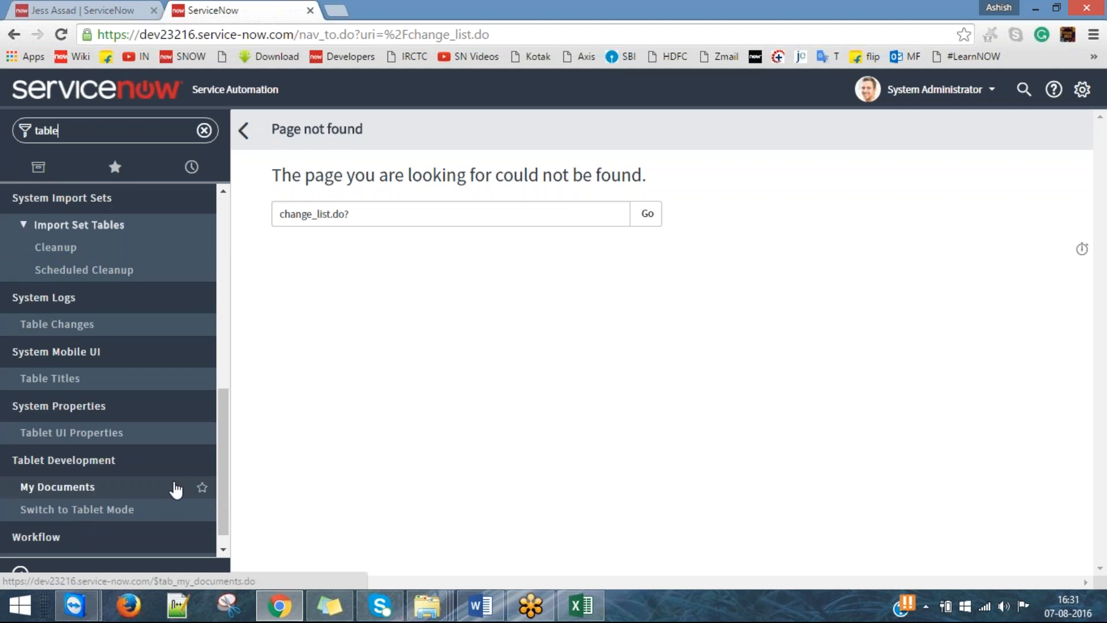
scroll(179, 519, down, 1)
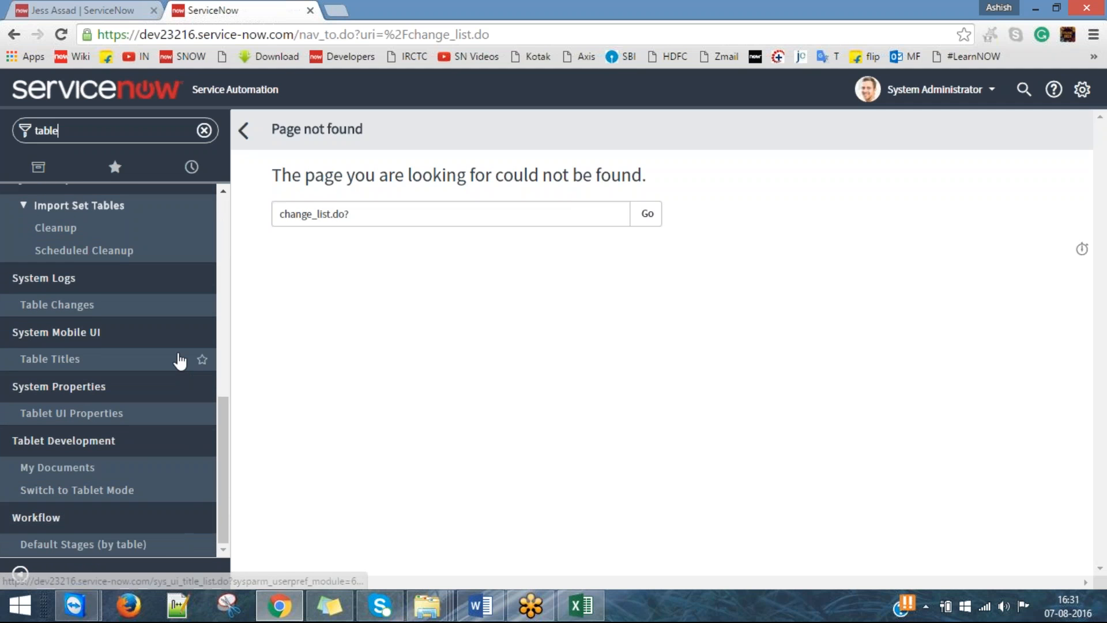
scroll(179, 360, up, 4)
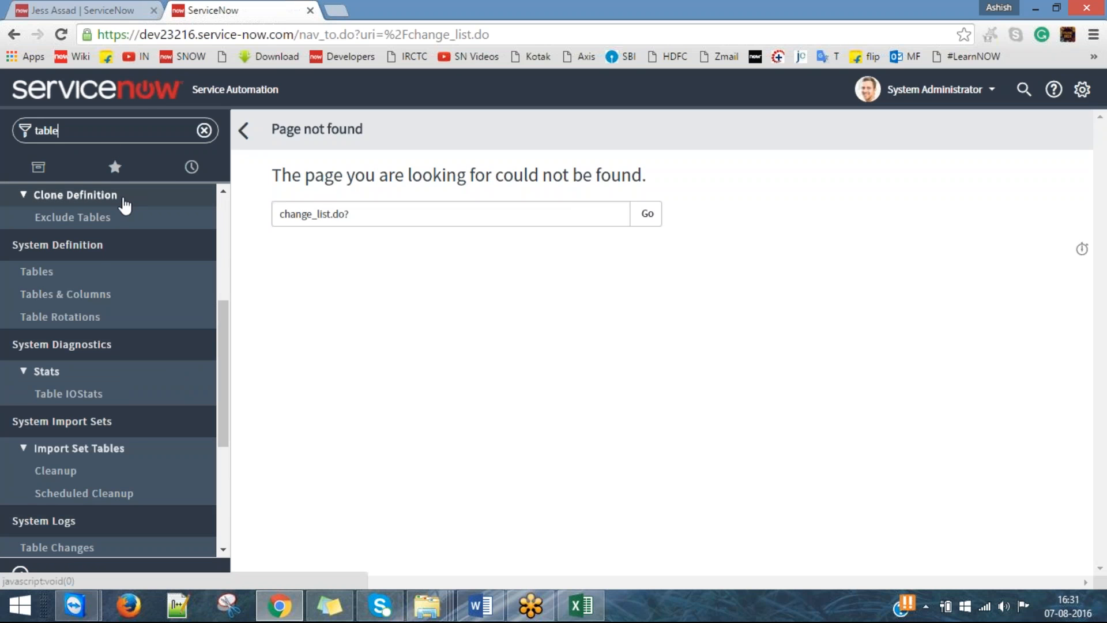
drag(15, 248, 87, 245)
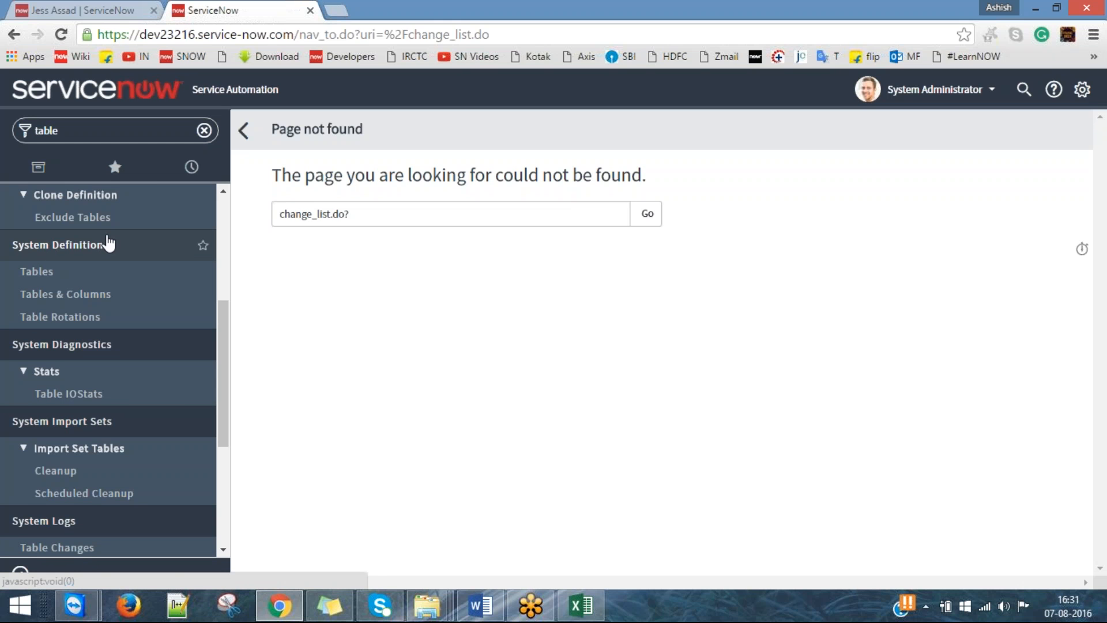
click(229, 606)
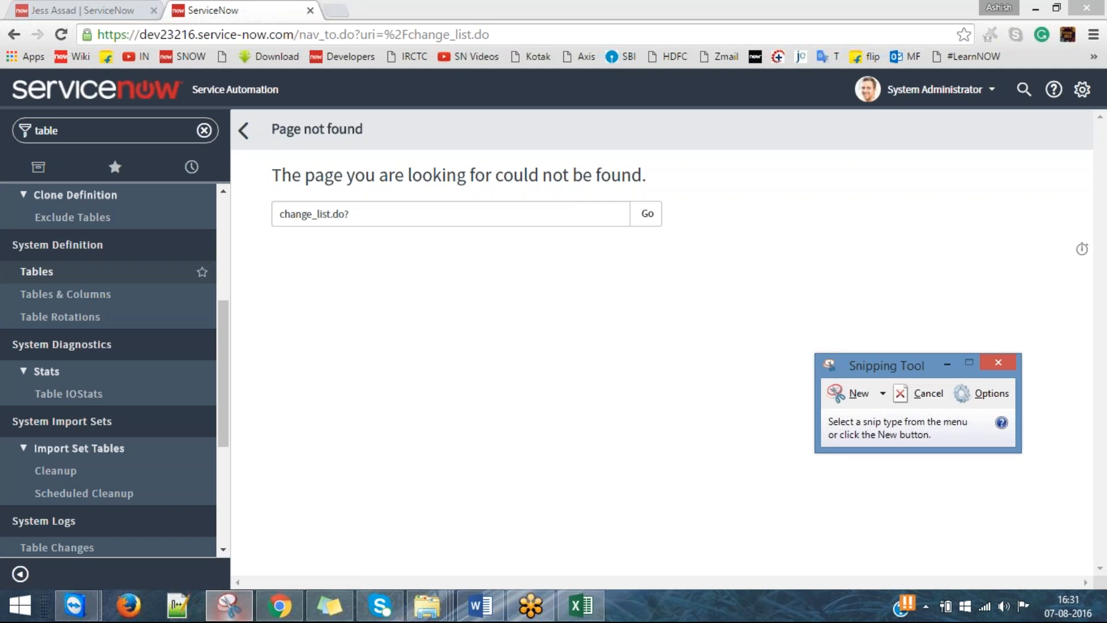
click(854, 393)
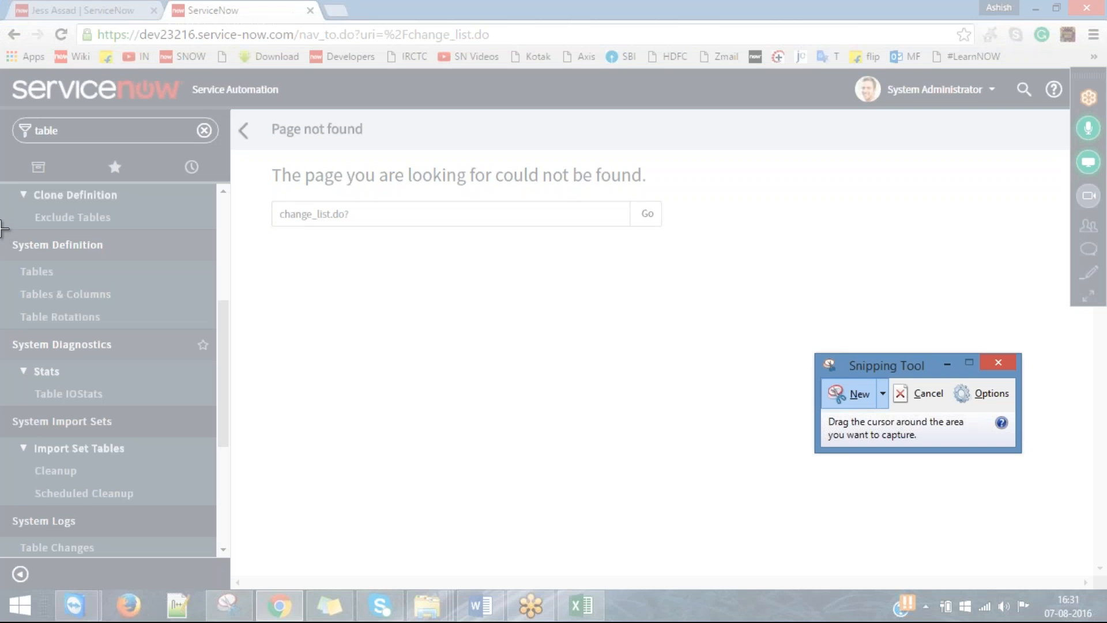
drag(2, 229, 215, 330)
click(452, 340)
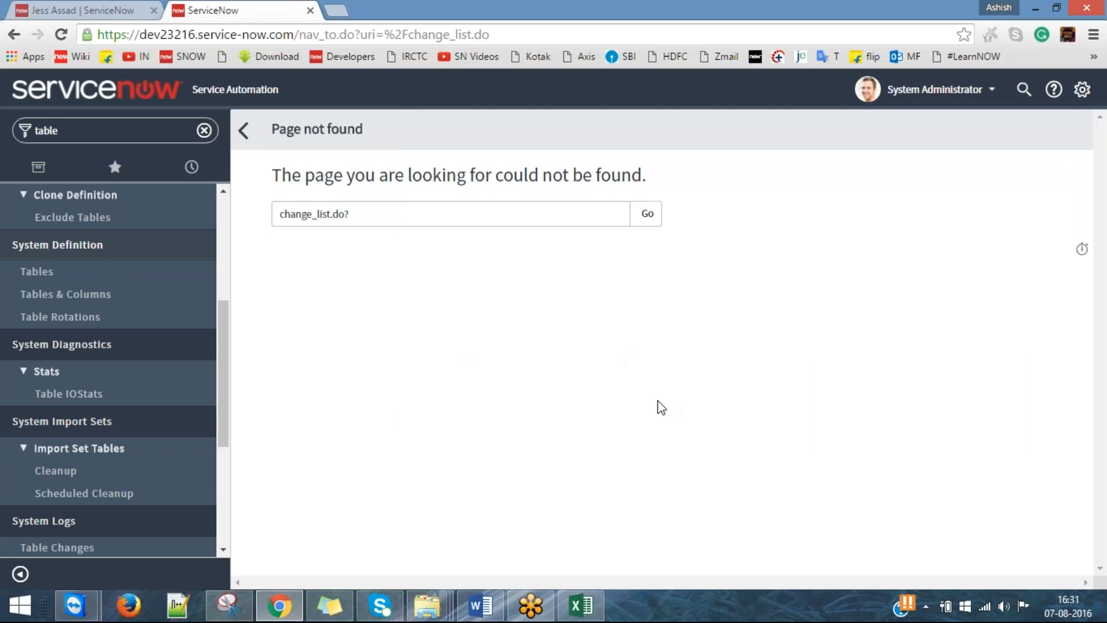
Switch to the session 3 Word document and paste the System Definition snip under "Q. system table & customer table".
click(483, 605)
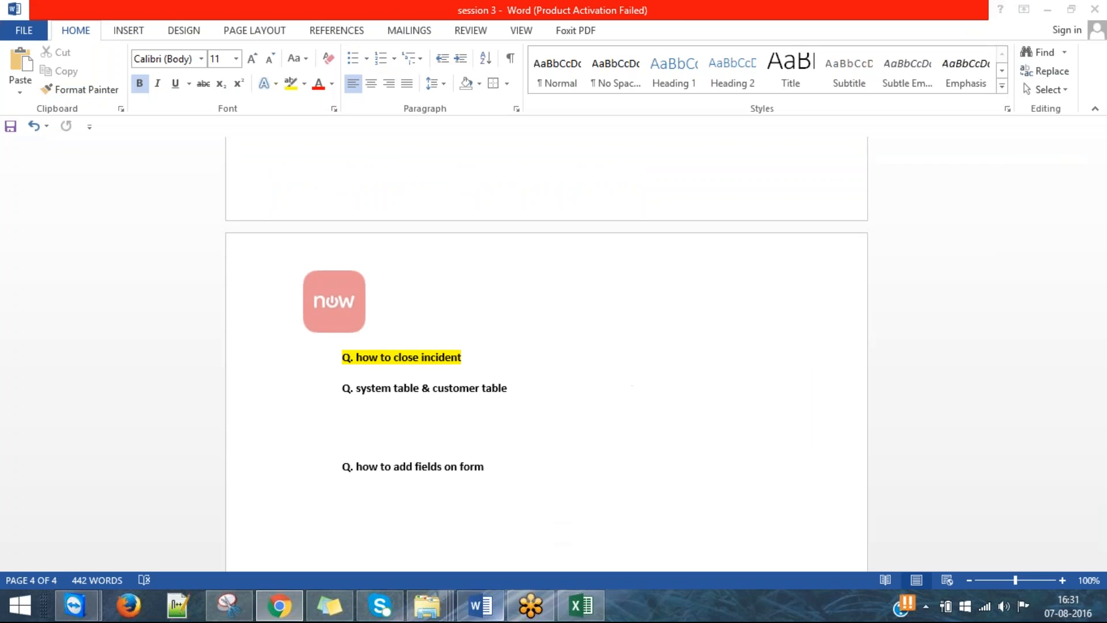
key(ctrl+v)
click(548, 430)
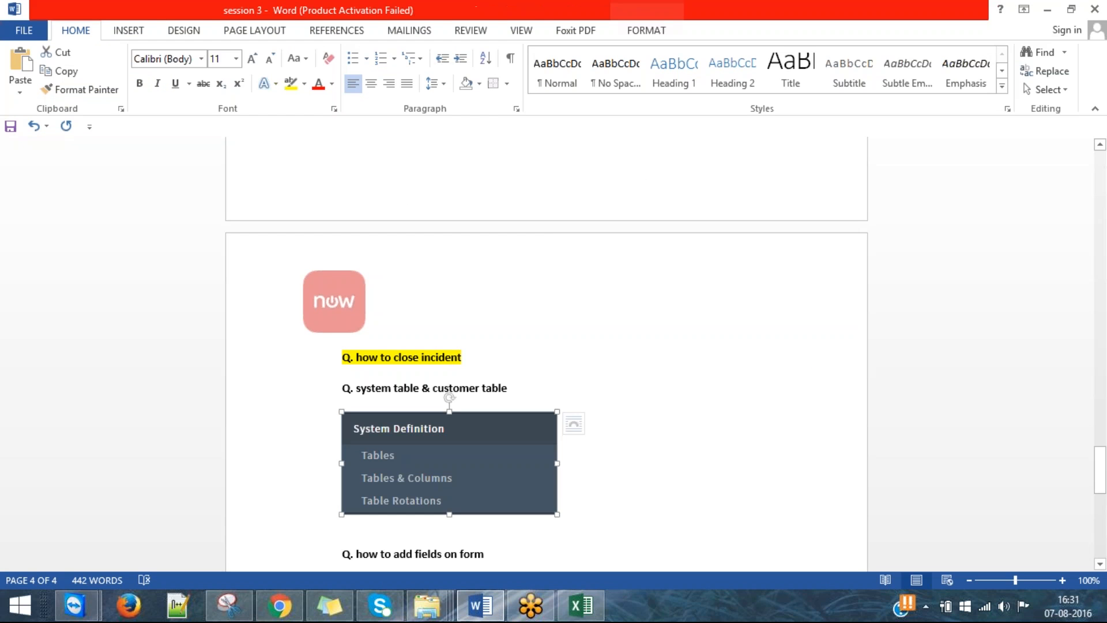
Centre the System Definition picture and start a dash line followed by blank lines under "Q. system table & customer table".
click(371, 83)
click(819, 461)
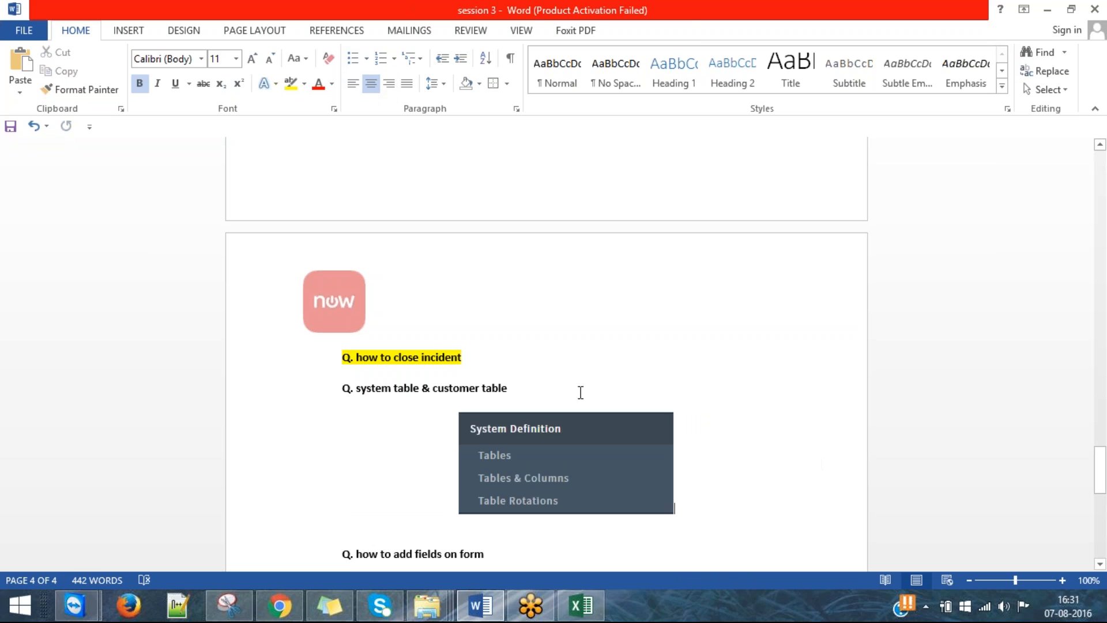
click(514, 396)
key(Return)
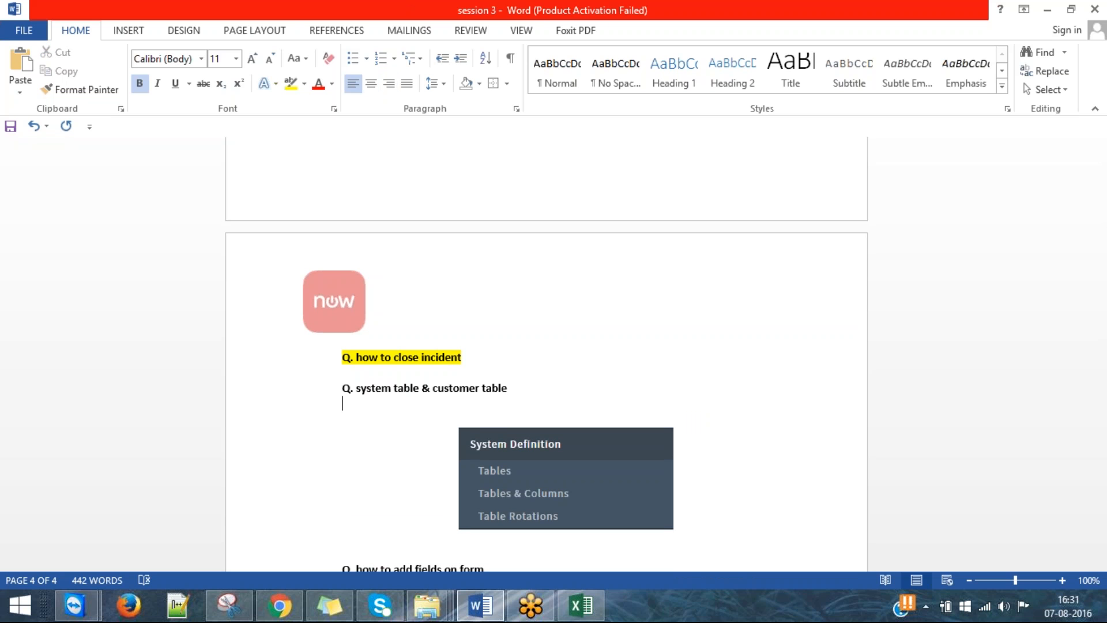
text(-)
key(Return)
key(Return)
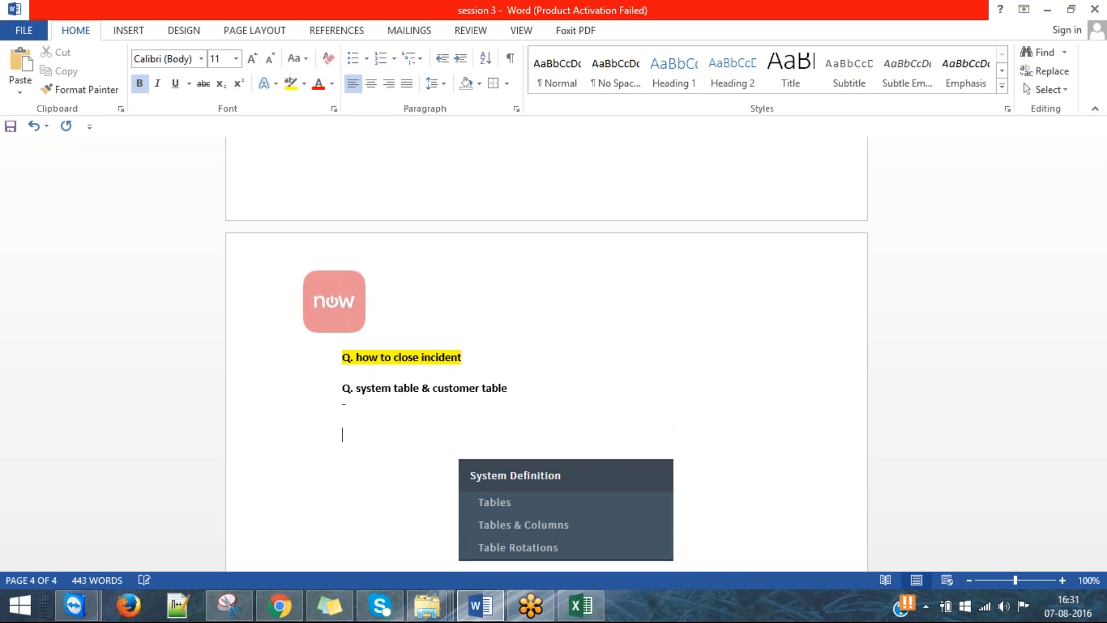
text(serach)
key(BackSpace)
key(BackSpace)
key(BackSpace)
key(BackSpace)
key(BackSpace)
key(BackSpace)
key(BackSpace)
text(logical)
key(BackSpace)
key(BackSpace)
key(BackSpace)
key(BackSpace)
key(BackSpace)
key(BackSpace)
Write the note "in search box type tables" after the dash and add blank lines below it.
text(in search box)
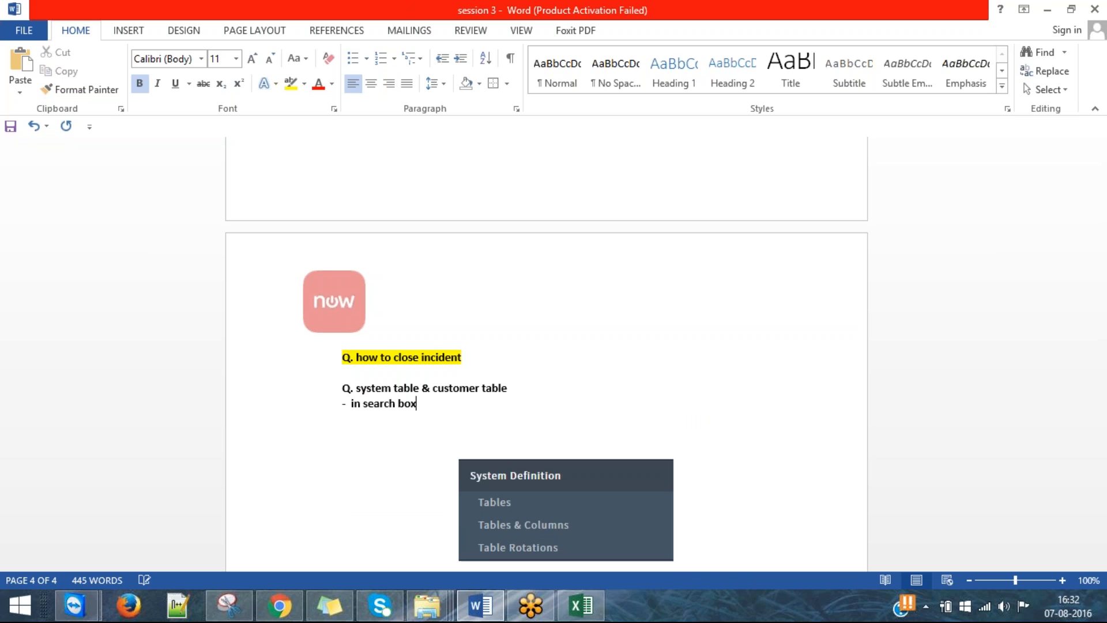
text( type table)
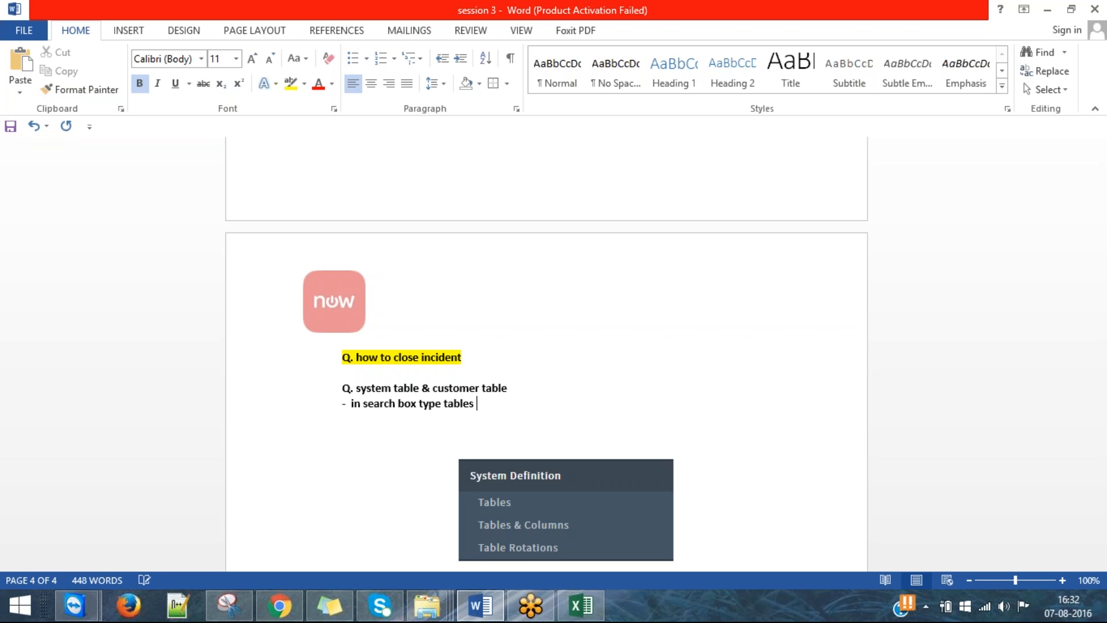
key(Return)
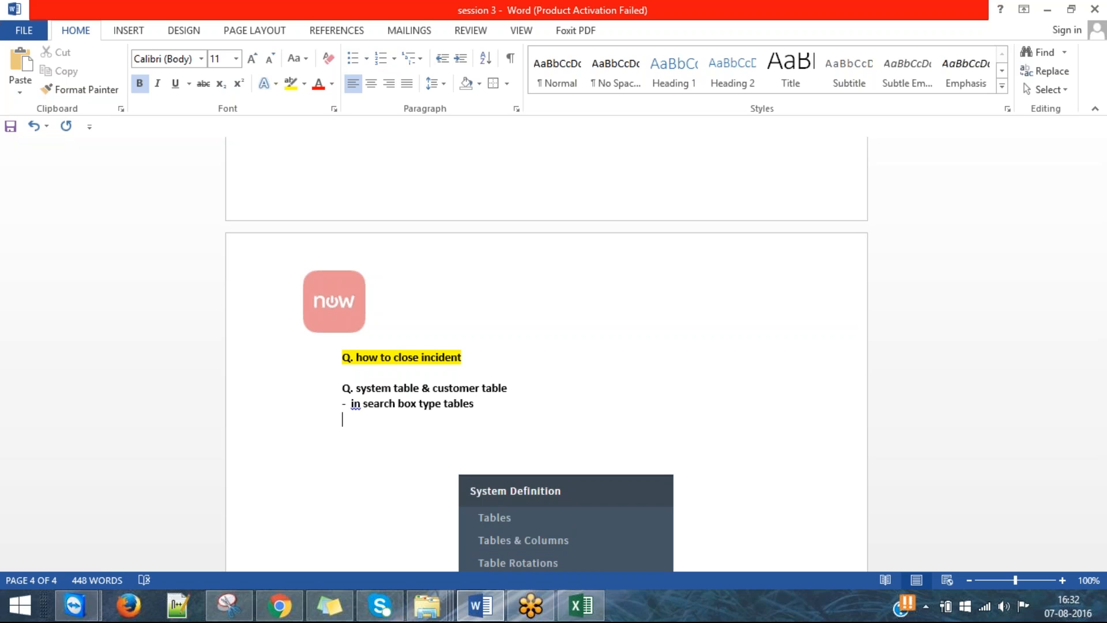
key(Return)
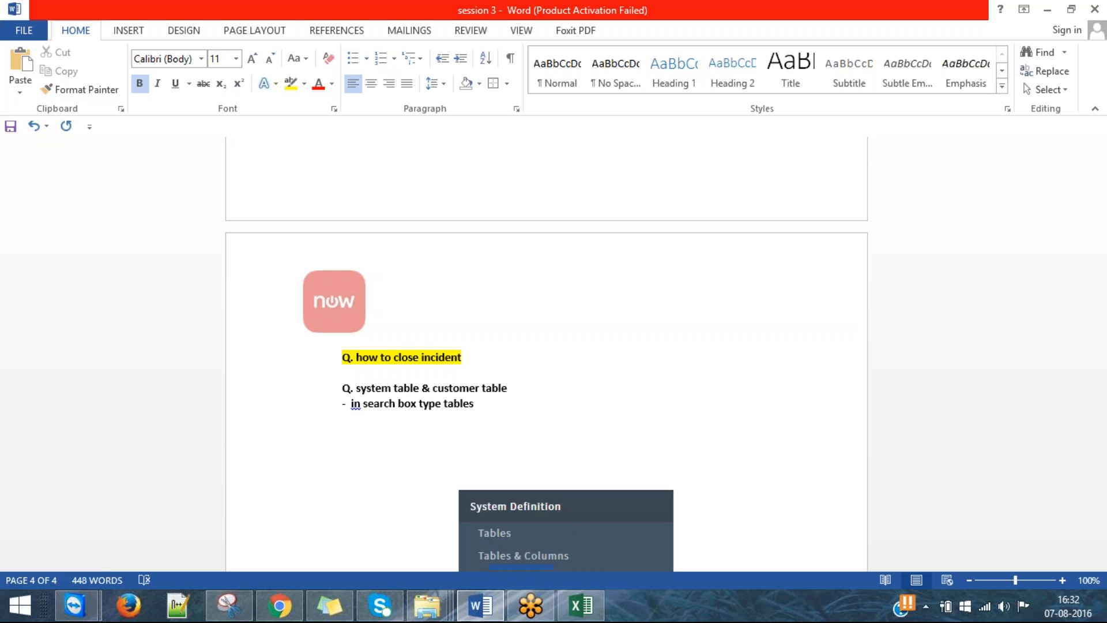
text(in)
key(BackSpace)
key(BackSpace)
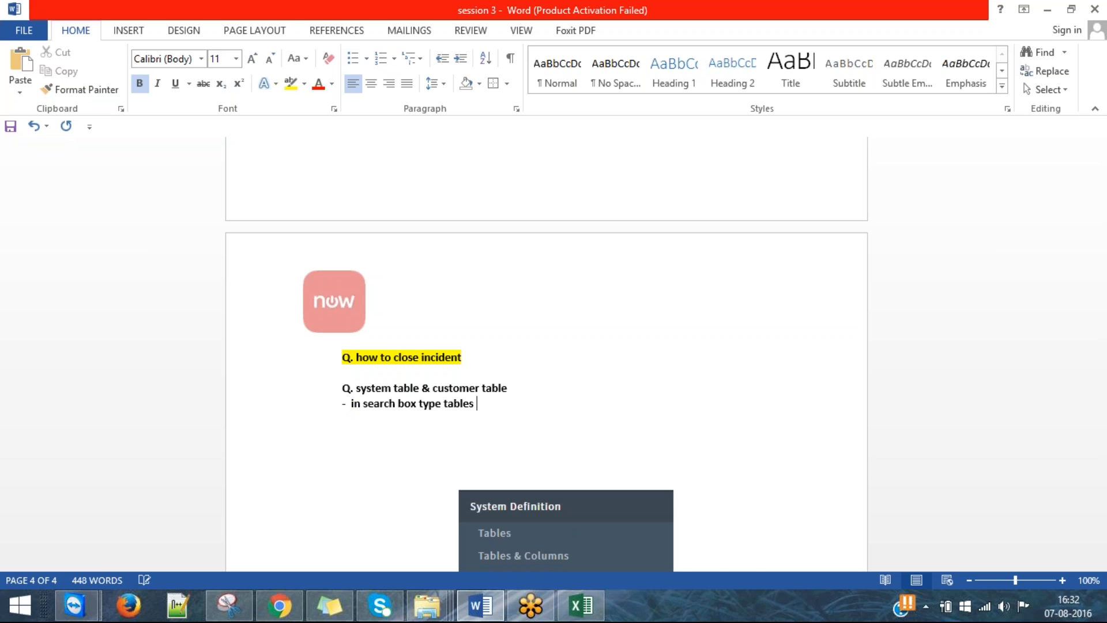
key(Return)
text(in)
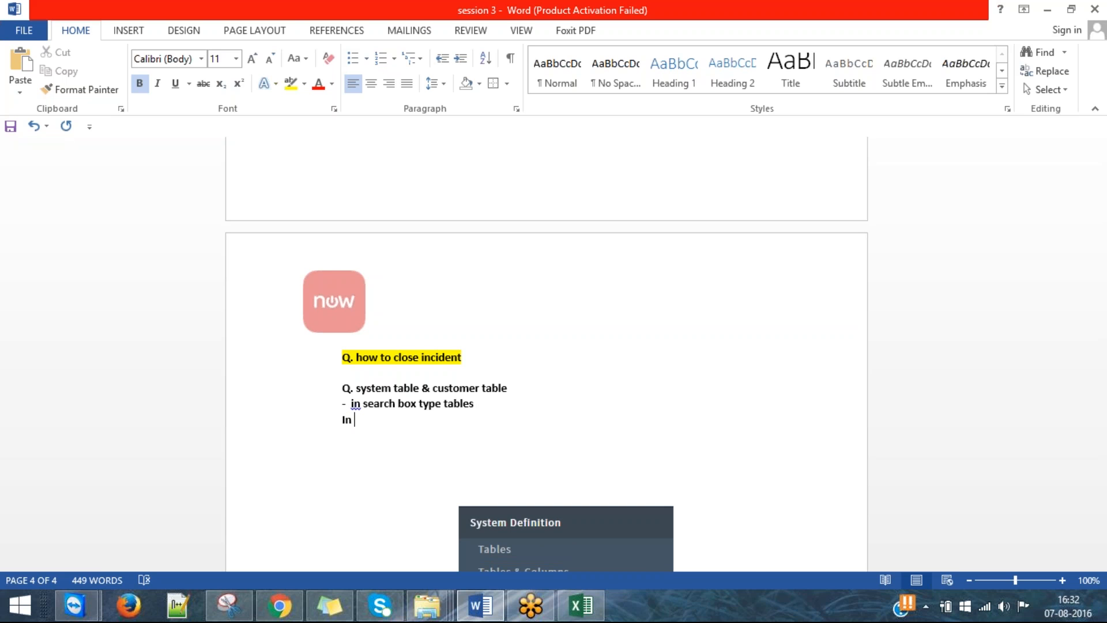
key(BackSpace)
key(BackSpace)
key(BackSpace)
Add a second note reading "- in system definition module you see below." under the search box note.
key(Return)
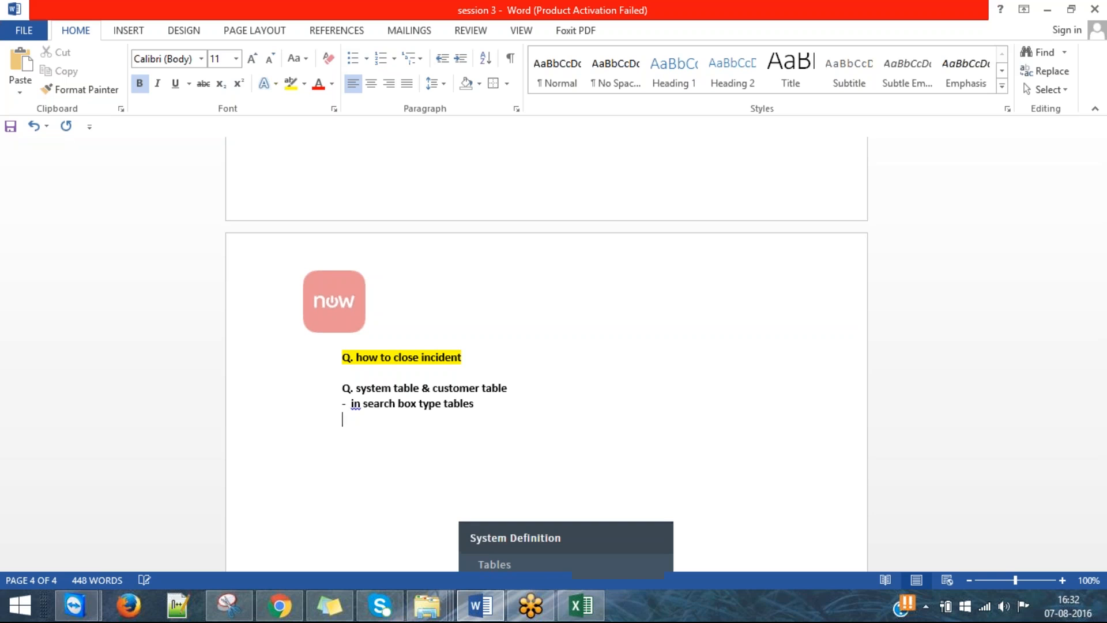
text(- in syste)
key(BackSpace)
key(BackSpace)
key(BackSpace)
key(BackSpace)
text(ystem definition )
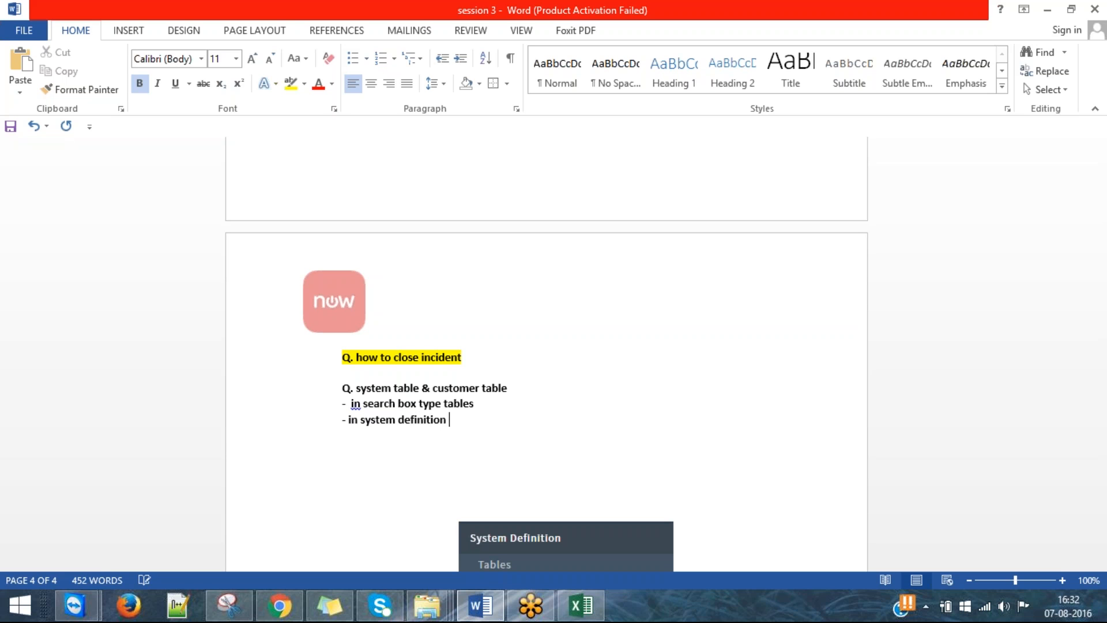
text(module you)
key(BackSpace)
key(BackSpace)
key(BackSpace)
key(BackSpace)
key(BackSpace)
key(BackSpace)
text(ou w)
text(ee below.)
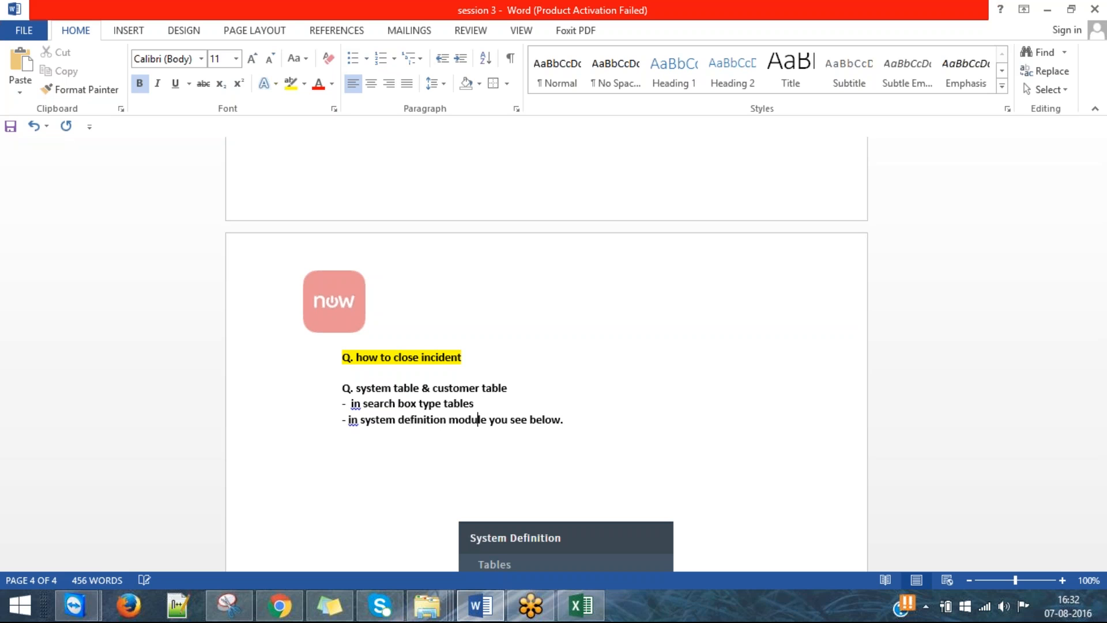
Delete surplus blank lines between the system definition note and the picture.
key(Return)
key(Delete)
key(Delete)
key(Delete)
key(Delete)
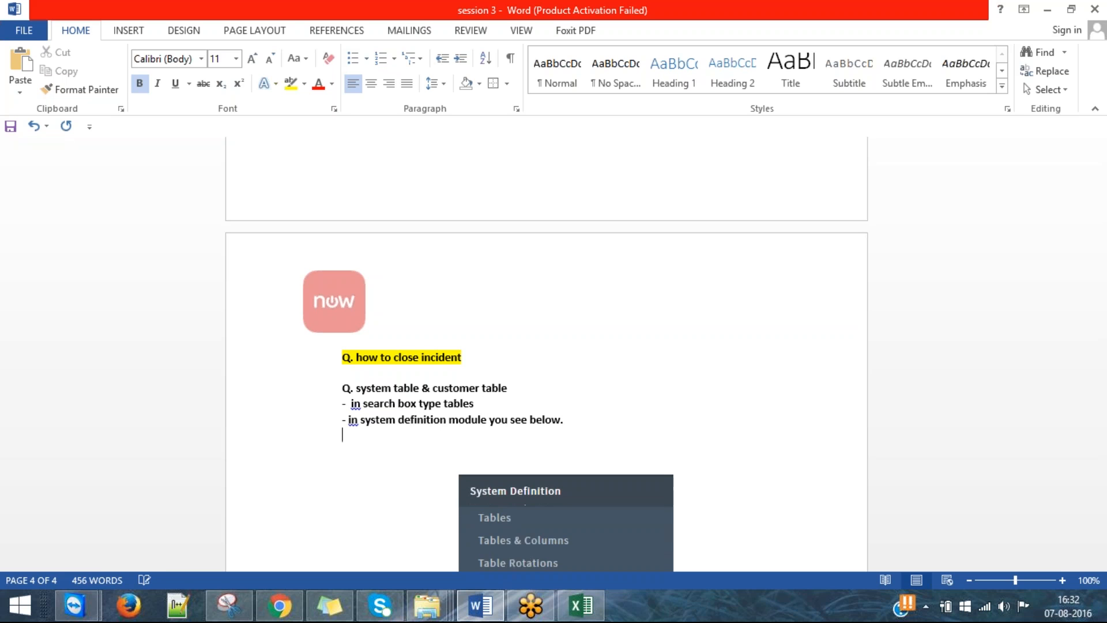
scroll(547, 346, down, 4)
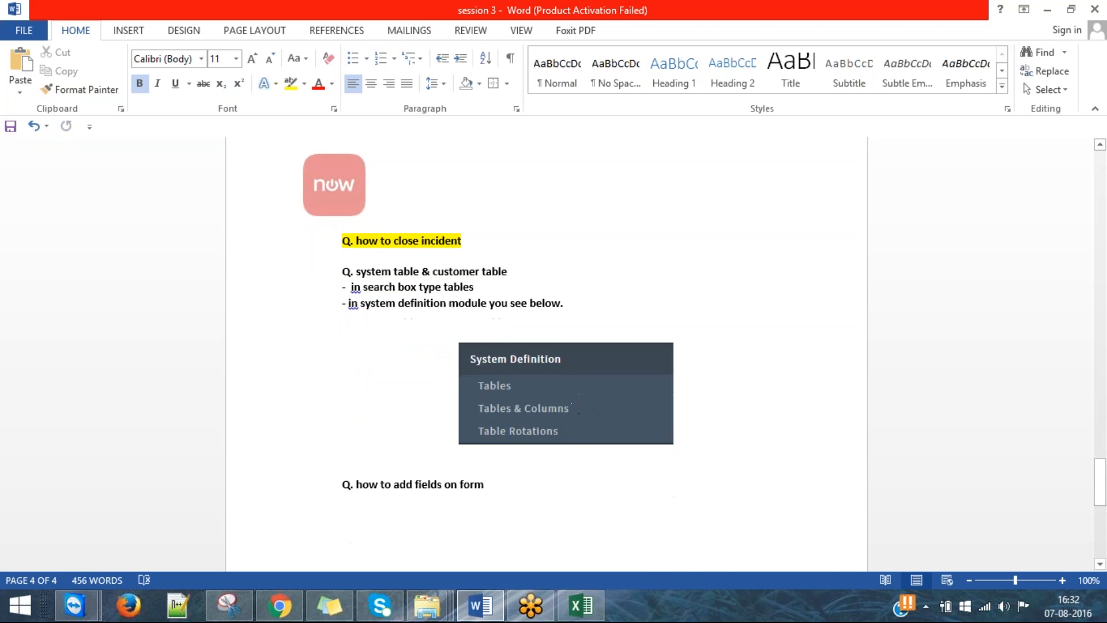
Capitalise "In" at the start of both notes and remove another blank line above the picture.
right_click(355, 286)
click(385, 306)
right_click(353, 307)
click(392, 322)
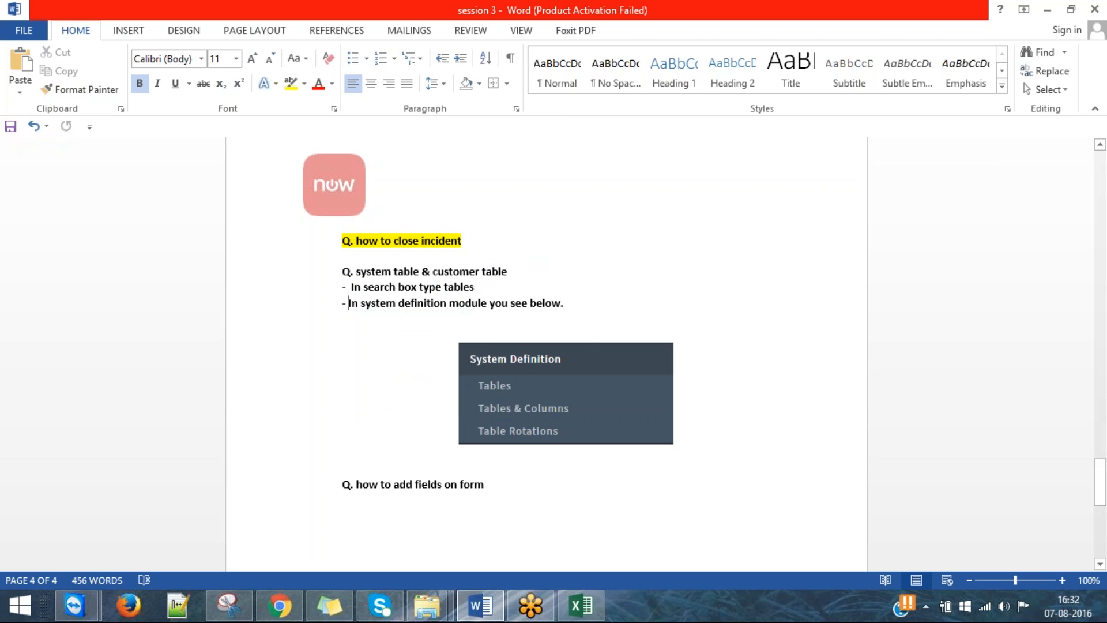
key(Delete)
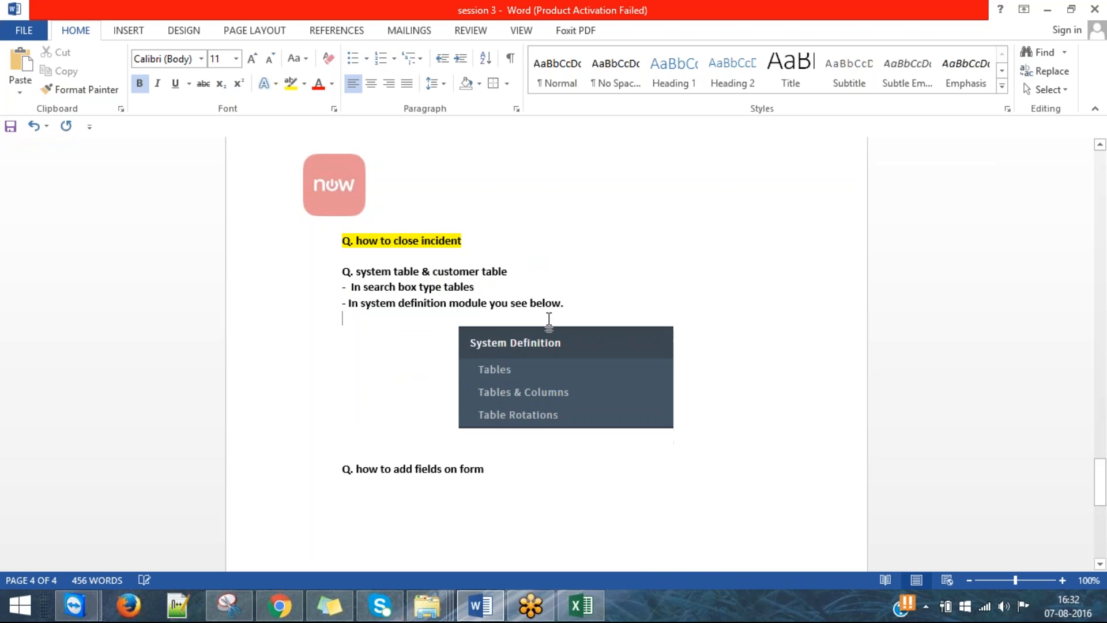
Switch to ServiceNow and open the Tables list under System Definition.
key(alt+Tab)
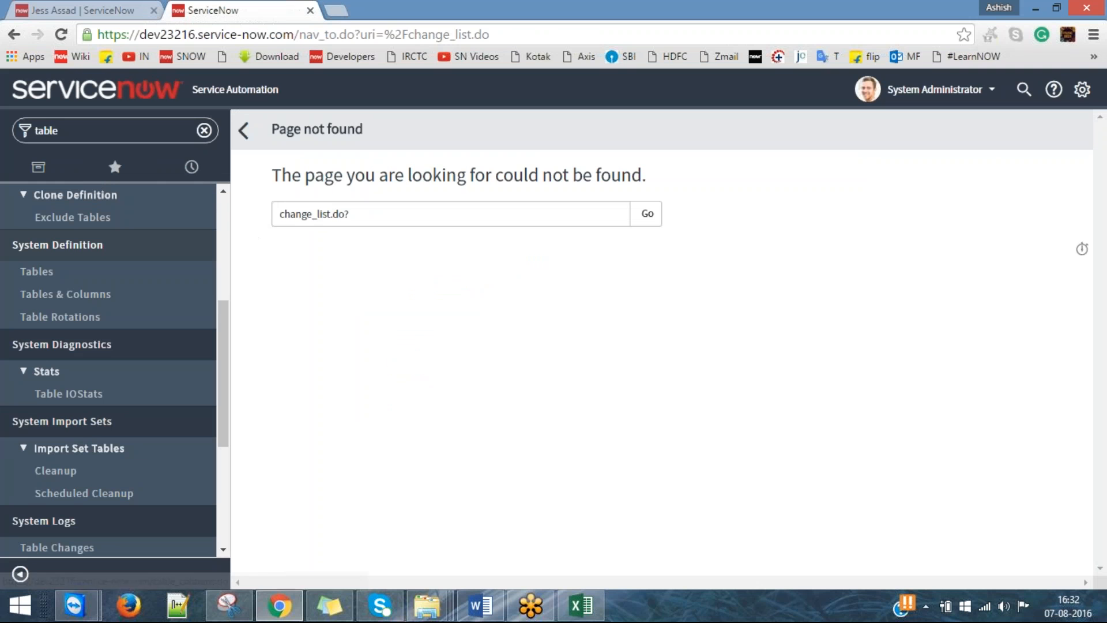
click(147, 280)
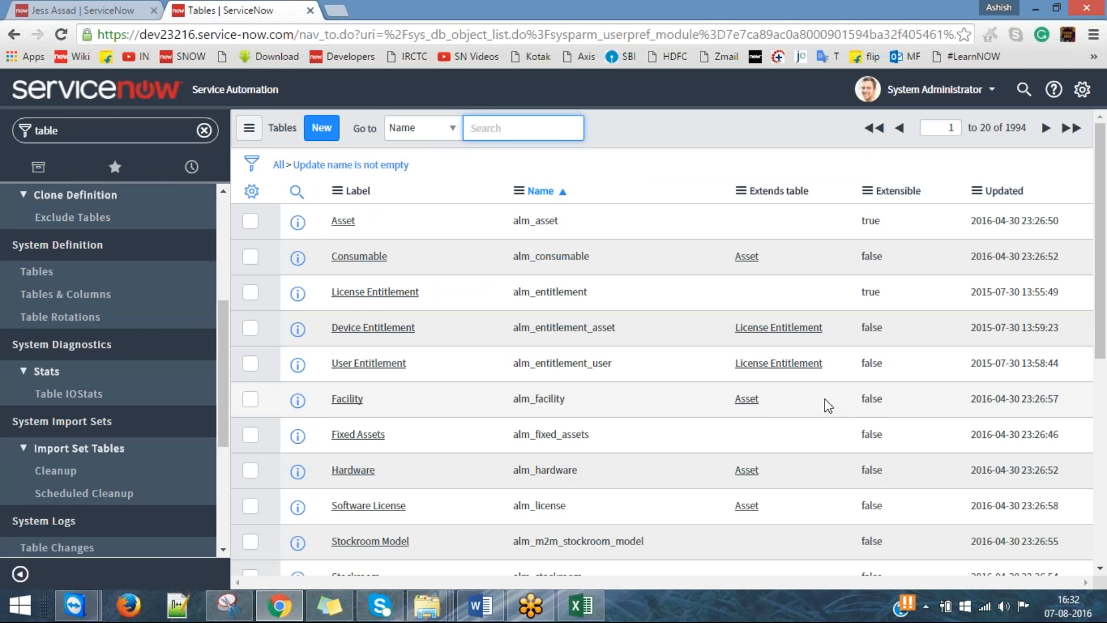
click(52, 274)
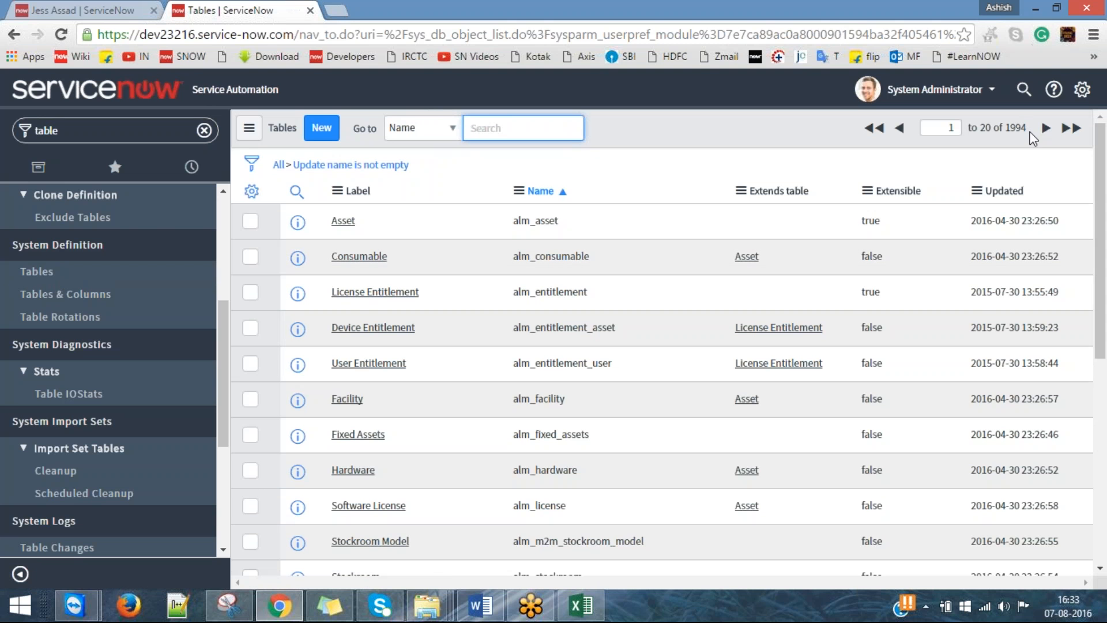
Examine the Tables list and point out its total number of records.
double_click(1029, 131)
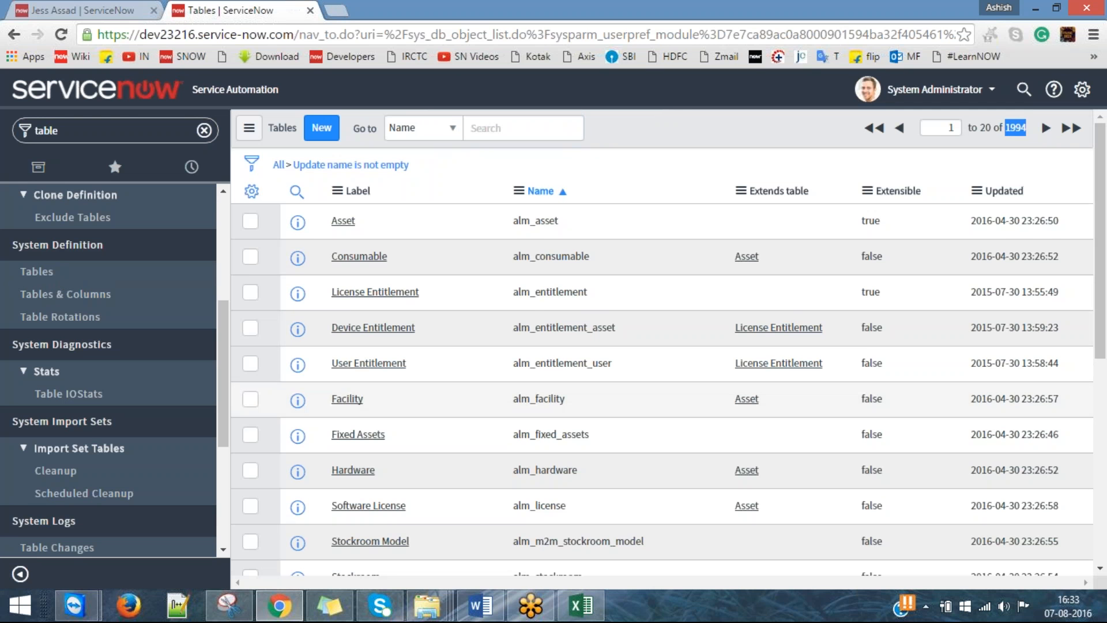
scroll(866, 353, down, 3)
scroll(885, 341, up, 3)
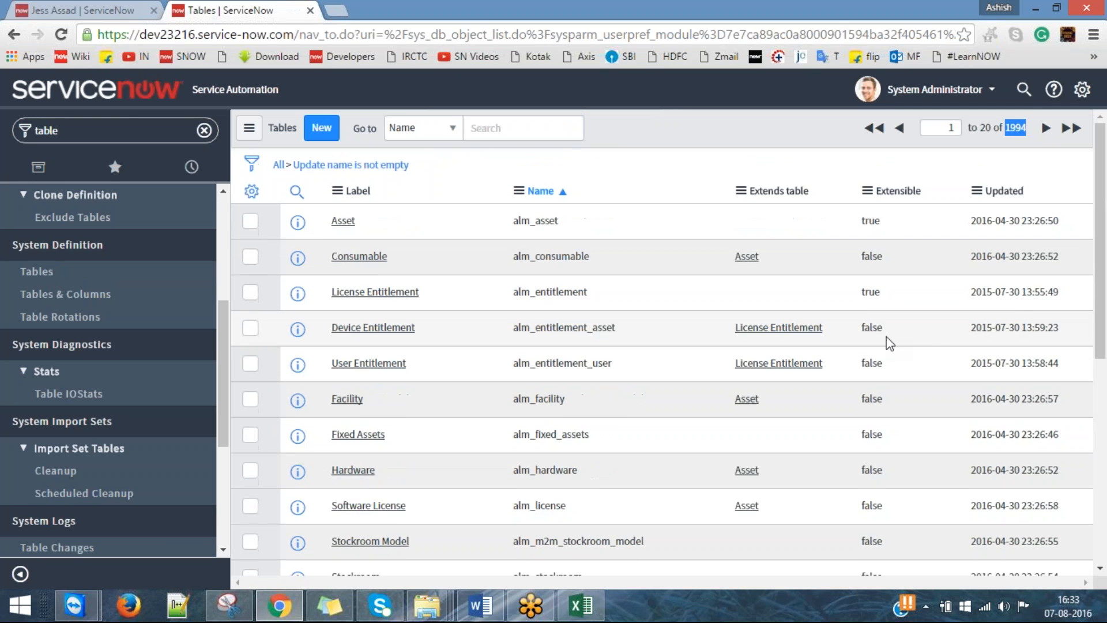
click(767, 139)
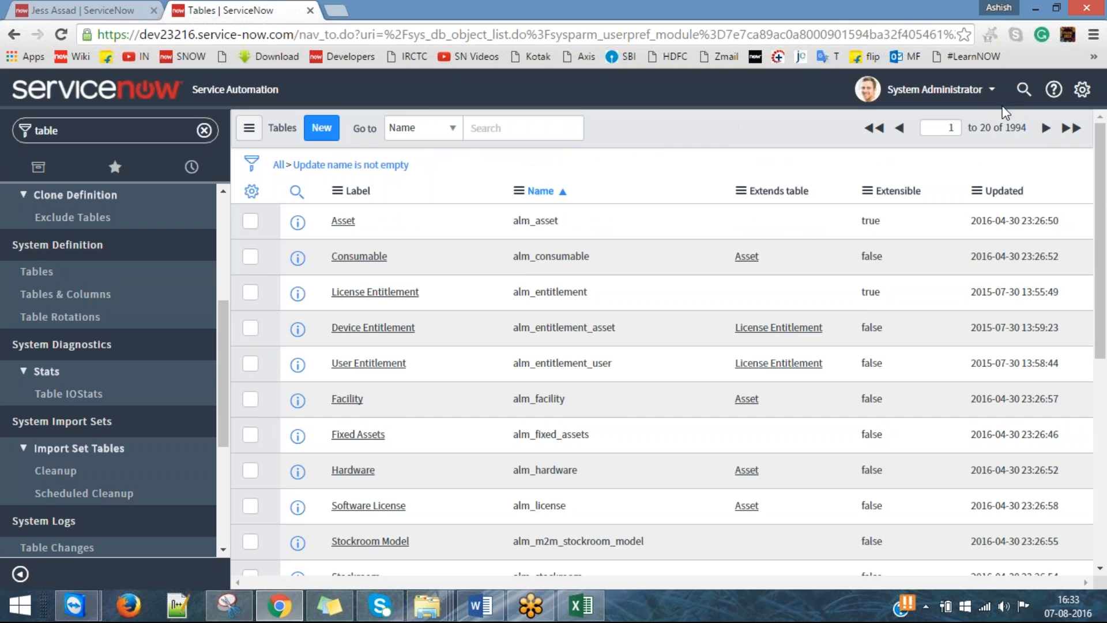
double_click(1018, 125)
click(742, 149)
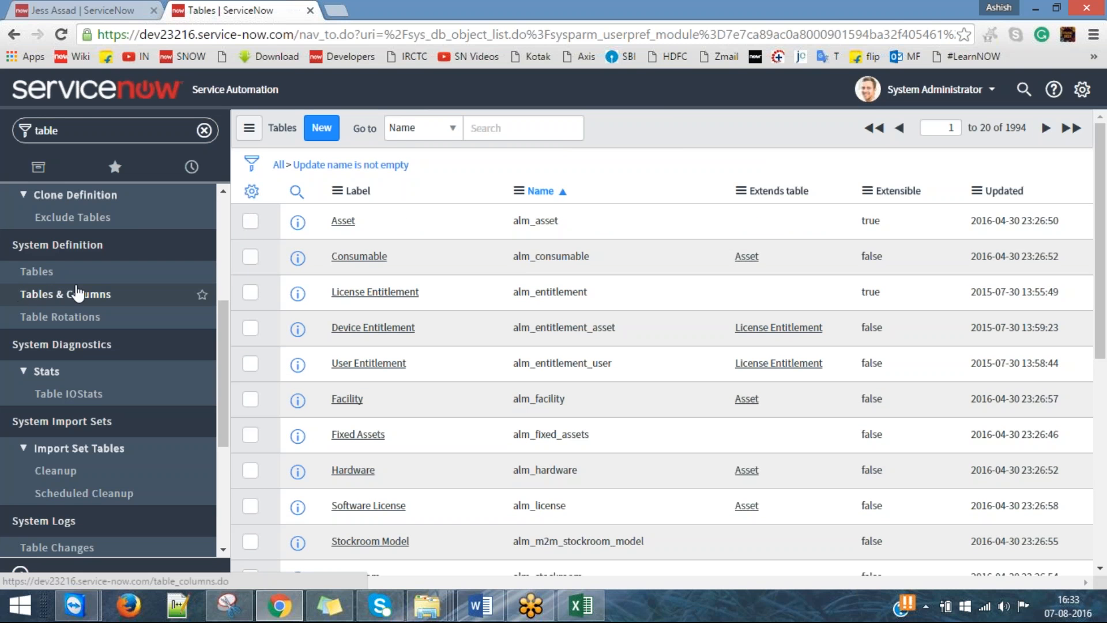
Open the Tables & Columns page under System Definition.
click(109, 296)
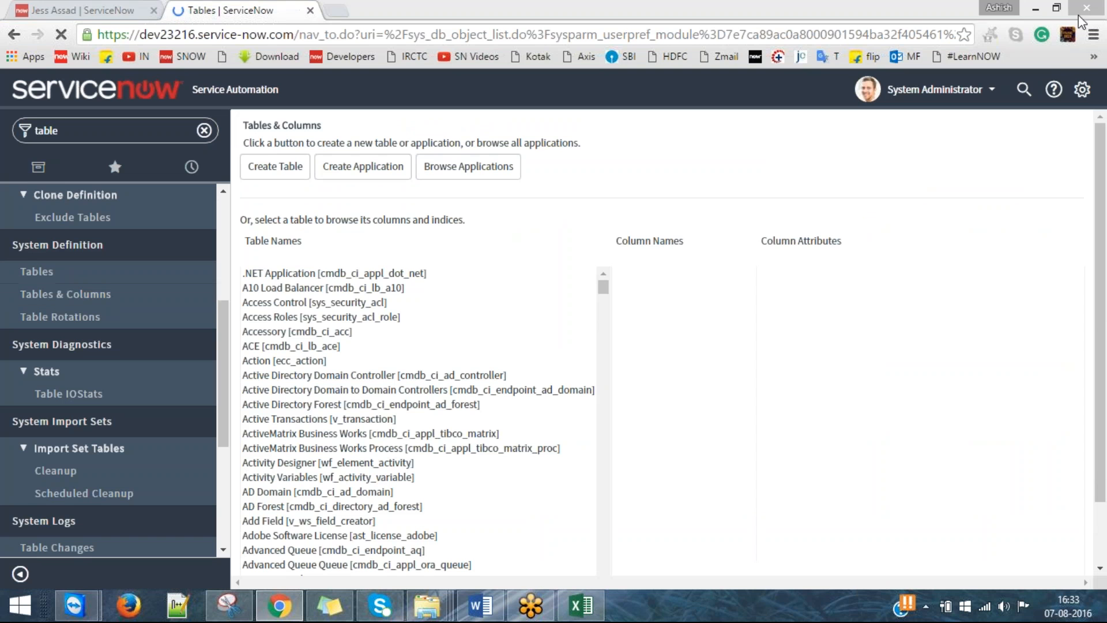
click(450, 406)
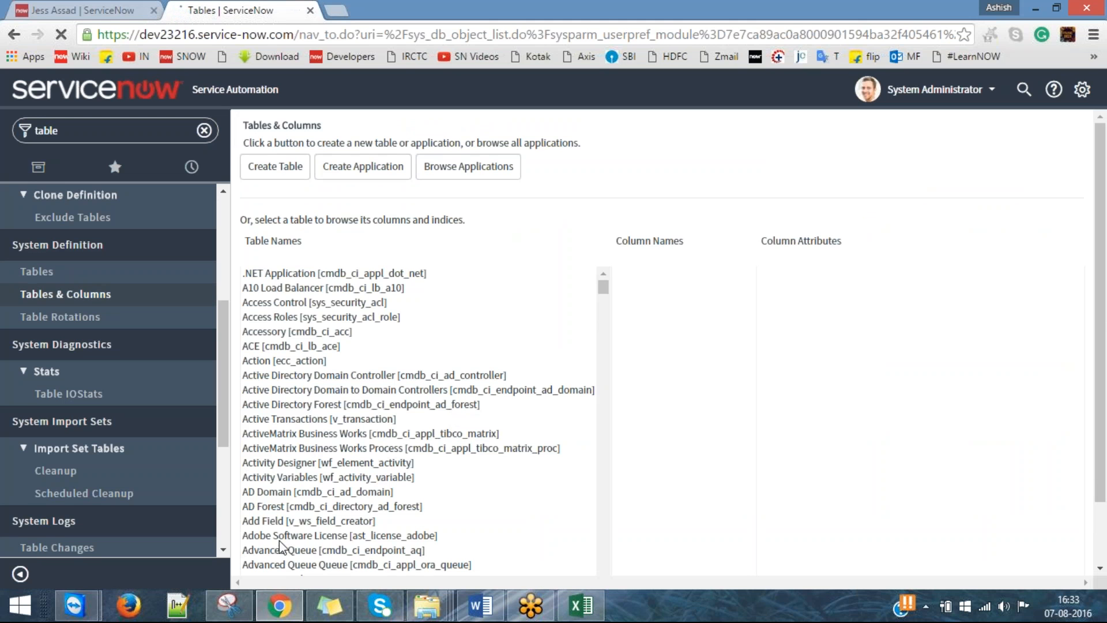
Switch to the session 3 Word document and start a dashed bullet below the System Definition picture.
click(482, 605)
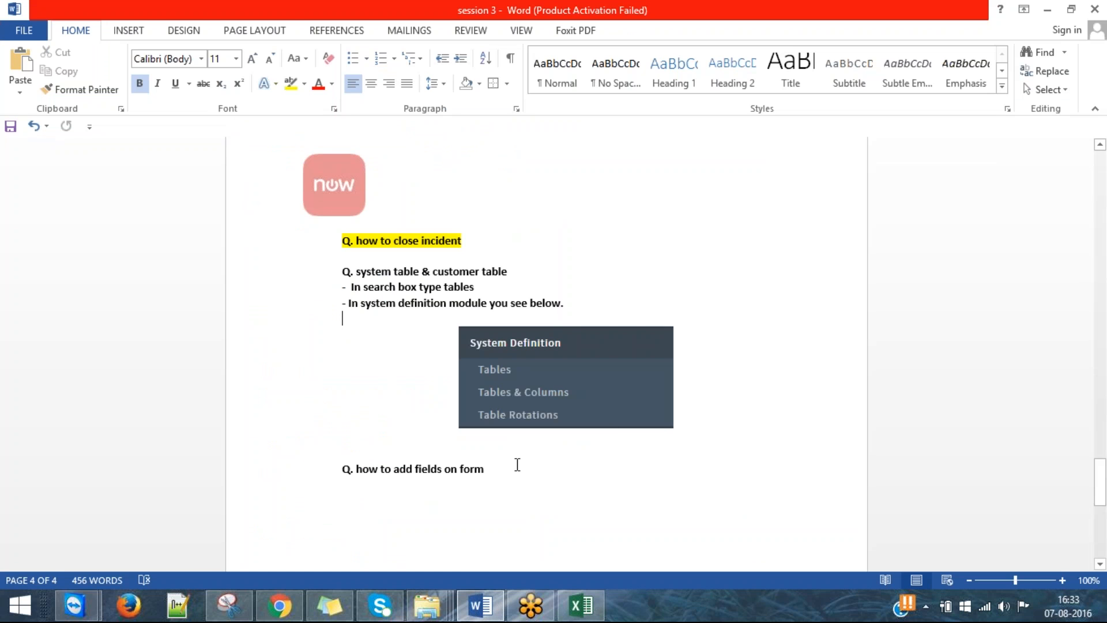
click(587, 460)
key(Return)
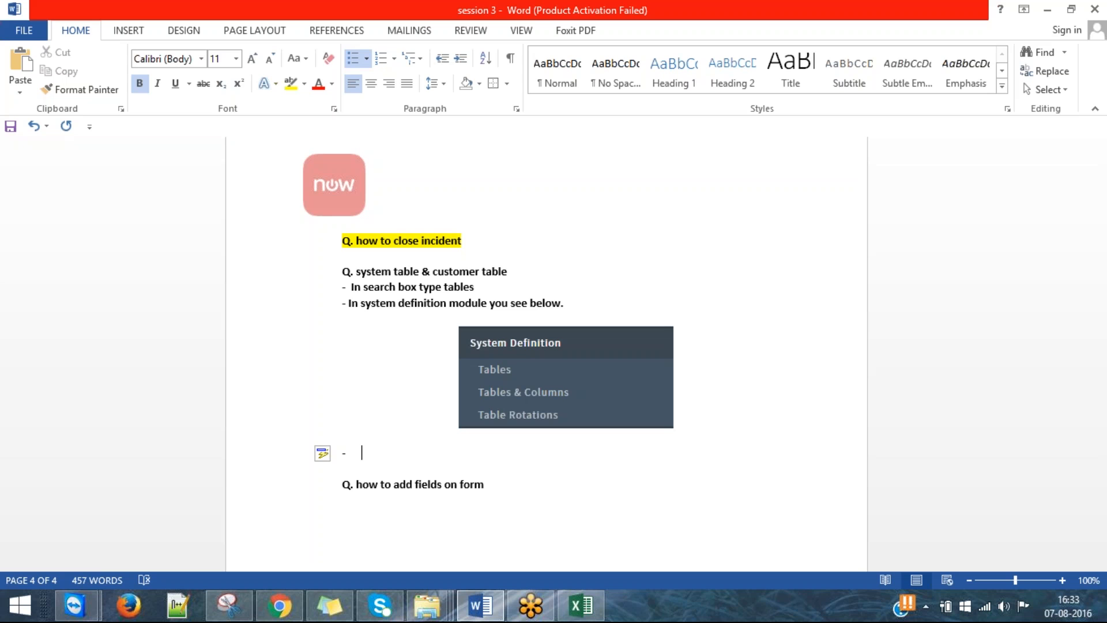
text(TABLE)
key(BackSpace)
key(BackSpace)
key(BackSpace)
key(BackSpace)
key(BackSpace)
Write "Table & columns are heart of service-now." as the bullet below the System Definition picture.
text(tba)
key(BackSpace)
key(BackSpace)
text(able )
text(& colum)
text(ns o)
key(BackSpace)
text(ar)
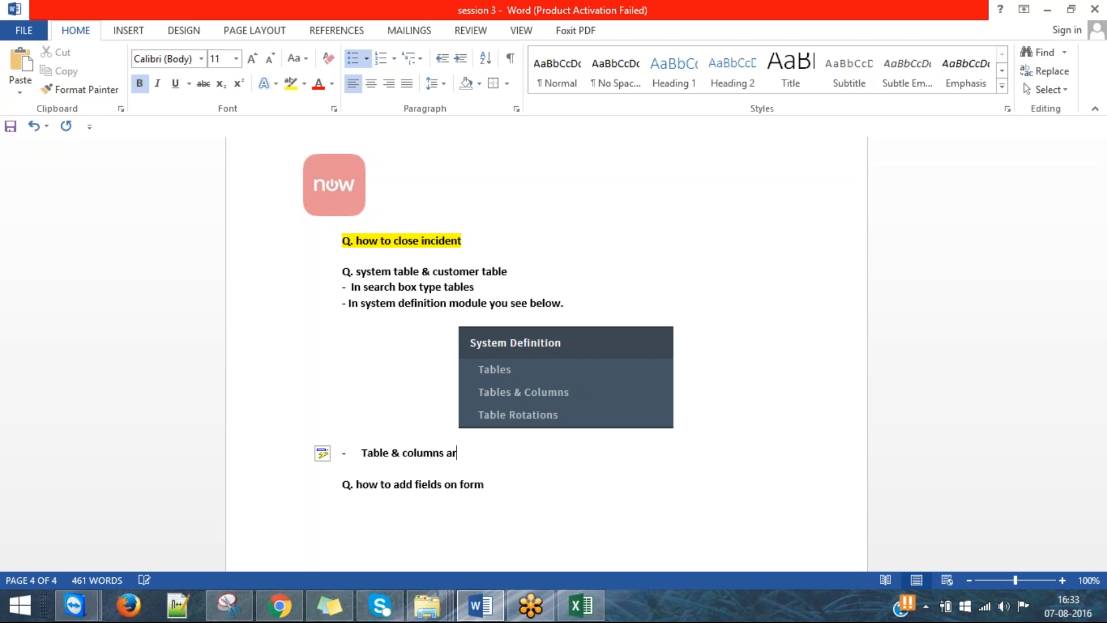
text(e heart of service)
key(BackSpace)
key(BackSpace)
key(BackSpace)
key(BackSpace)
text(vice-now)
key(BackSpace)
text(.)
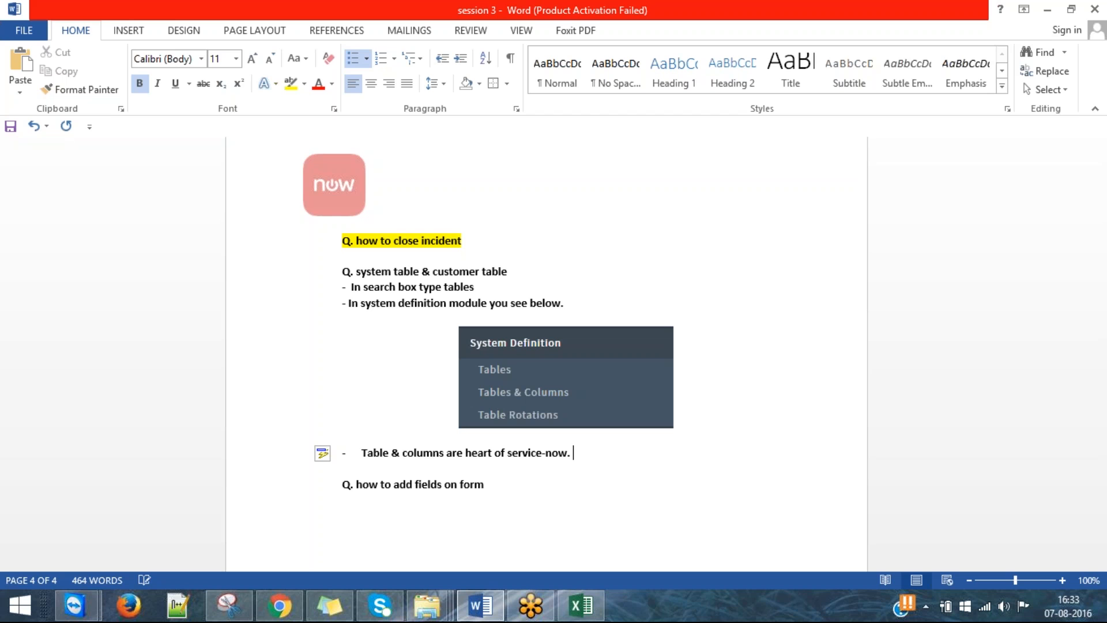
Switch to ServiceNow and select the Application File [sys_metadata] table on the Tables & Columns page to browse its columns.
key(alt+Tab)
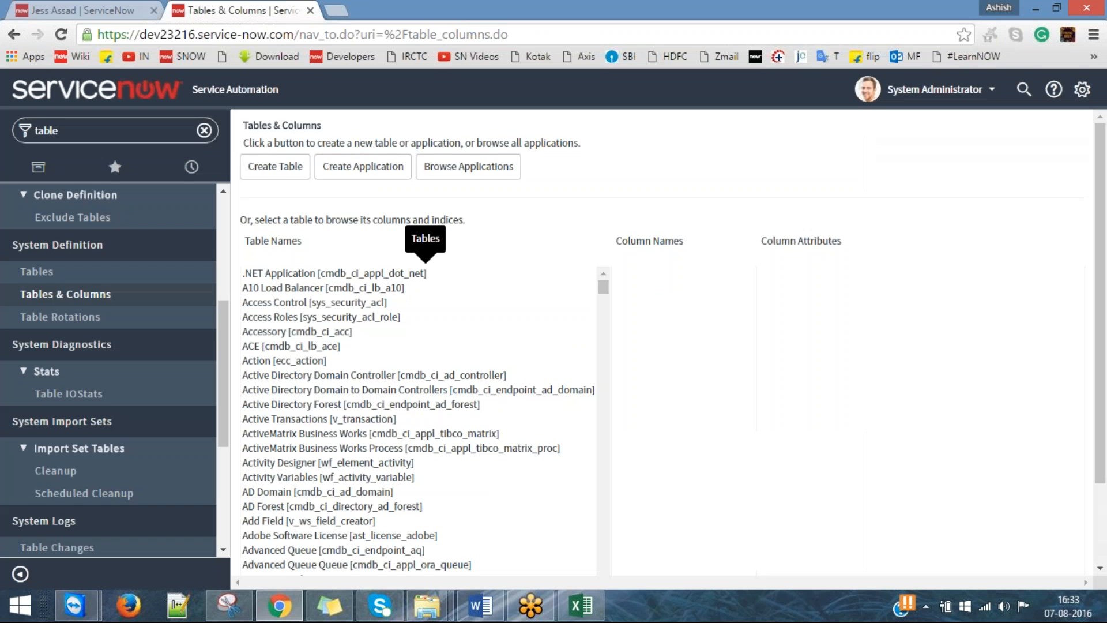
key(ctrl+s)
click(1051, 564)
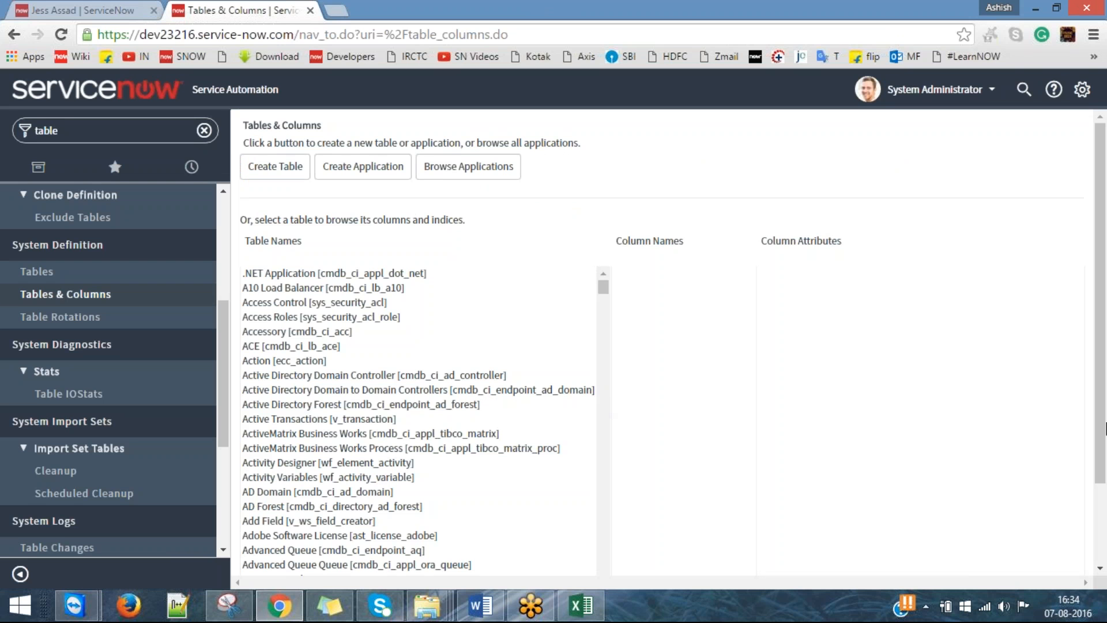
drag(1103, 410, 1102, 456)
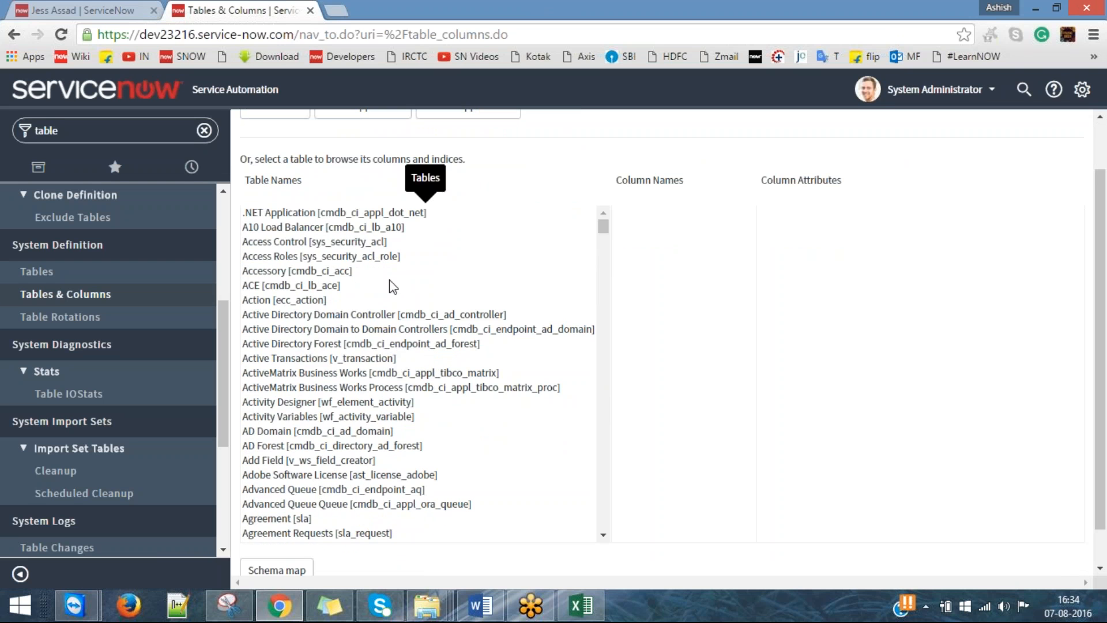
scroll(408, 315, down, 8)
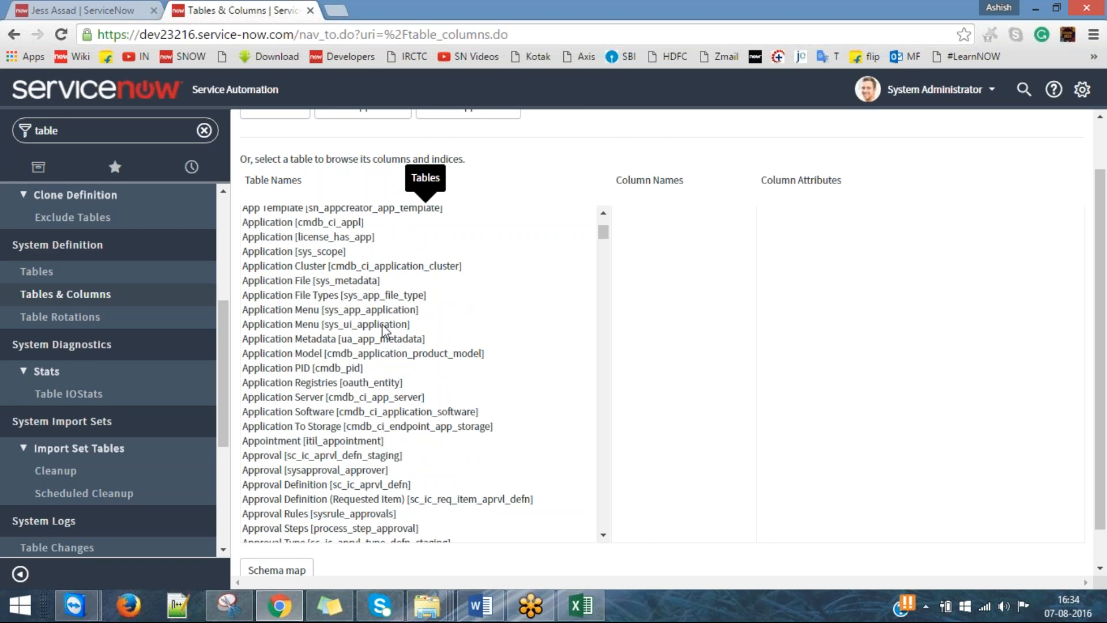
scroll(500, 309, up, 2)
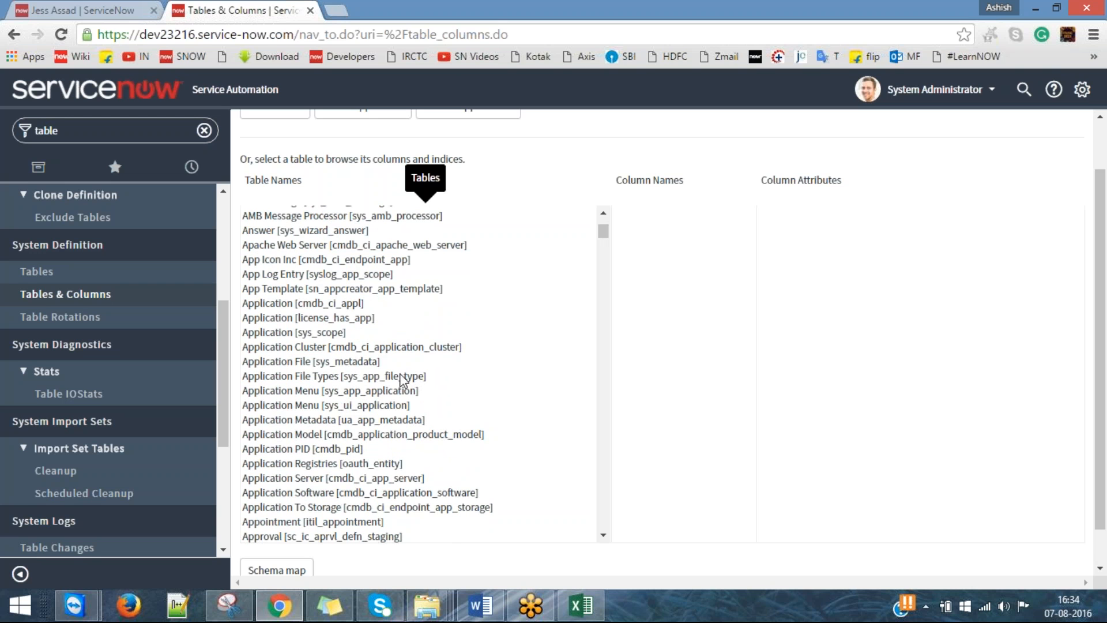
click(334, 363)
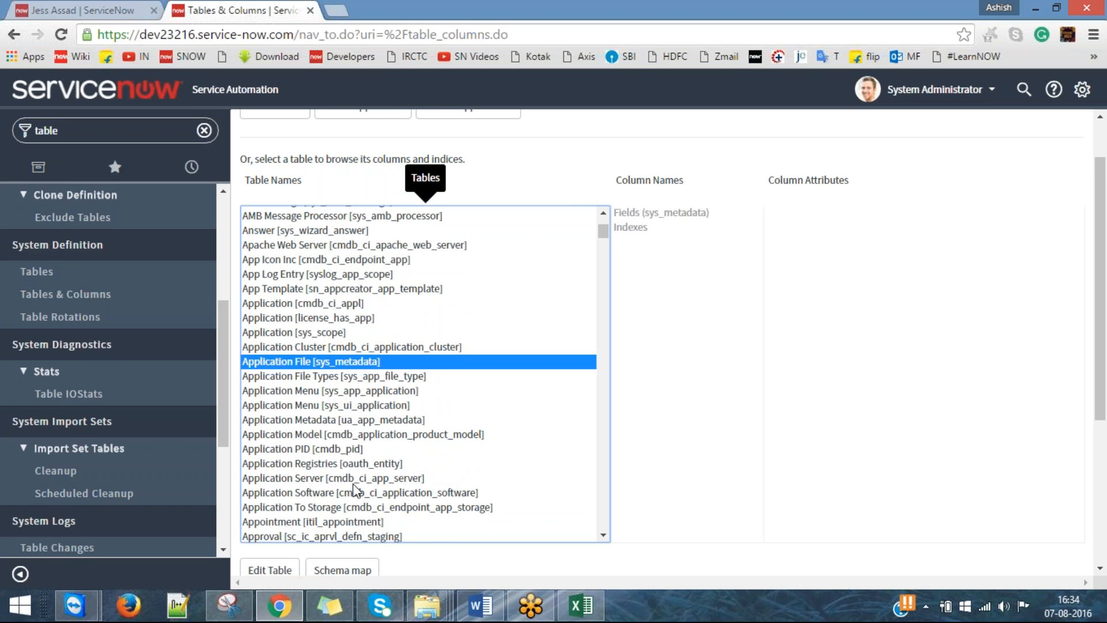
Browse the columns of the Application Menu [sys_ui_application] and Application Cluster [cmdb_ci_application_cluster] tables.
click(342, 405)
scroll(358, 369, down, 7)
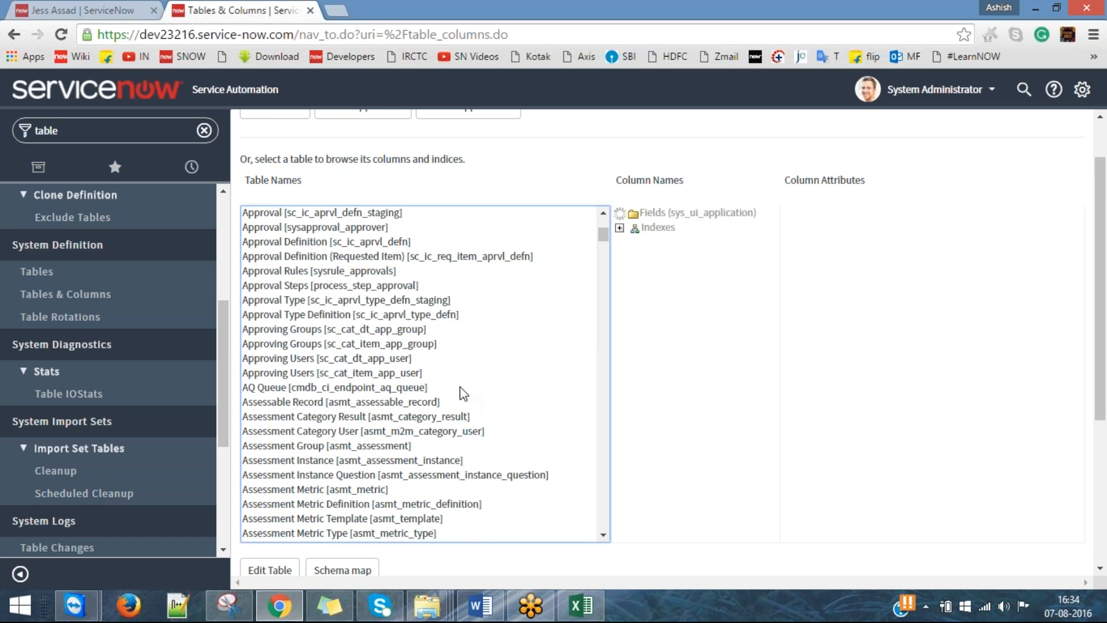
scroll(463, 394, up, 10)
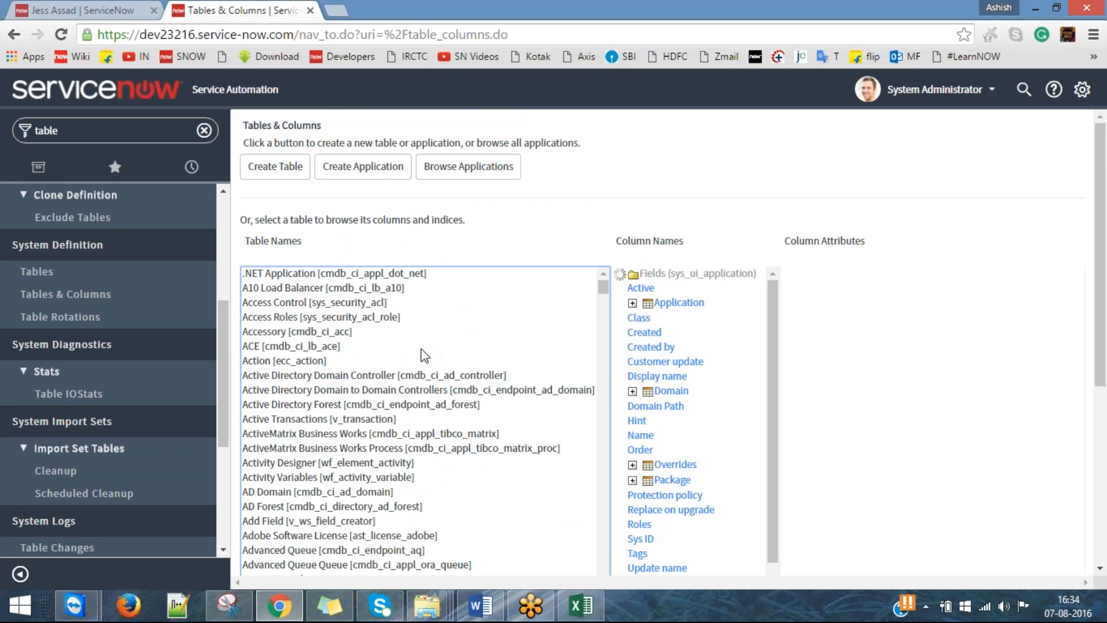
scroll(421, 352, down, 6)
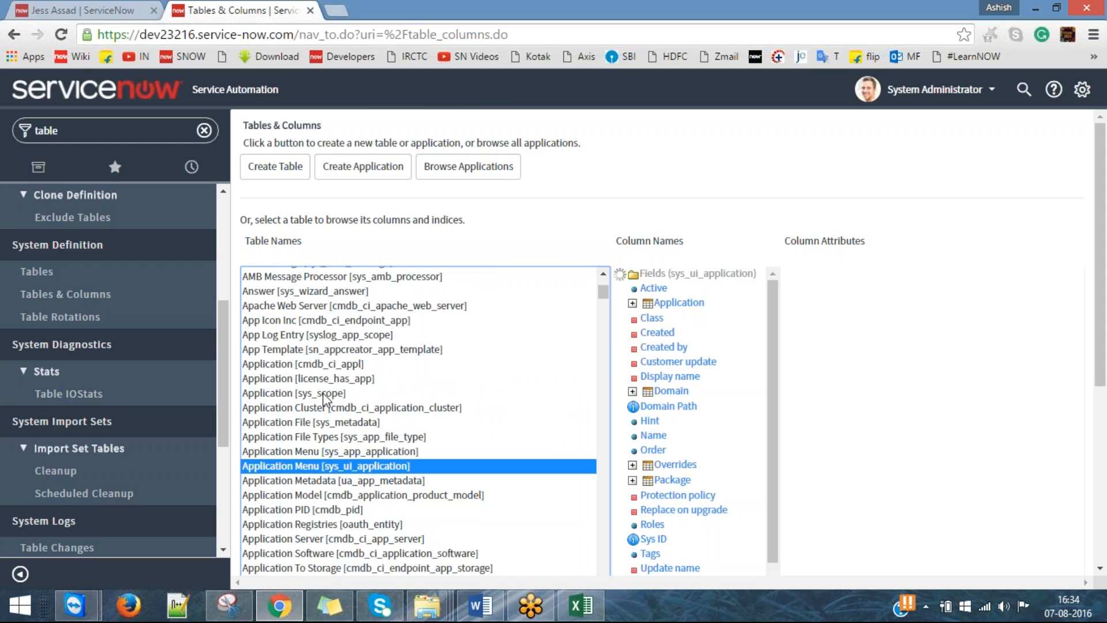
click(324, 394)
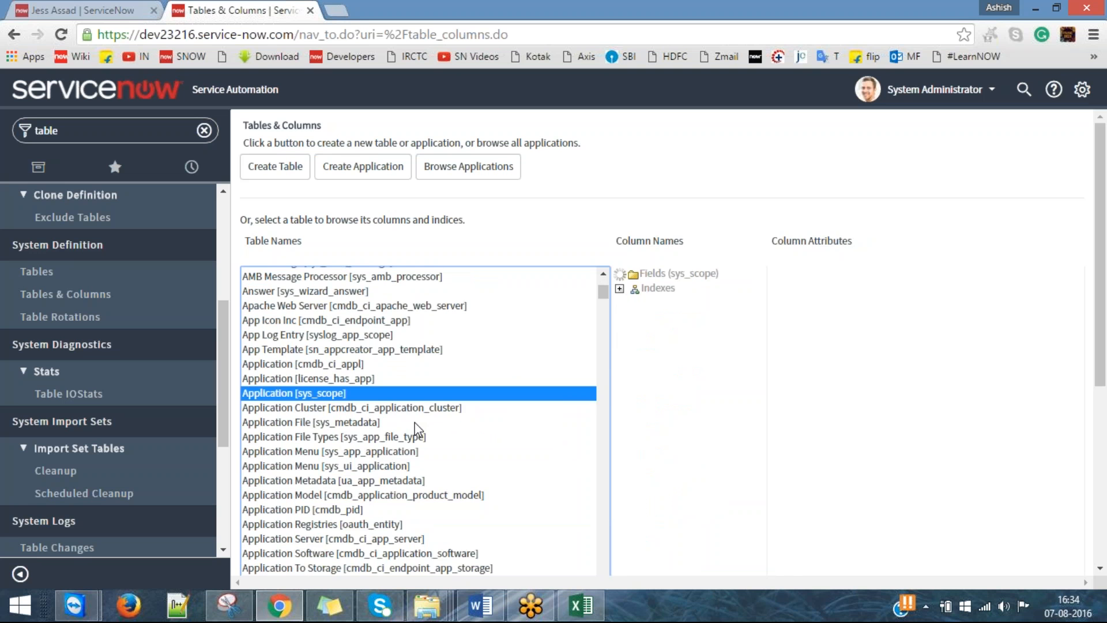
key(Down)
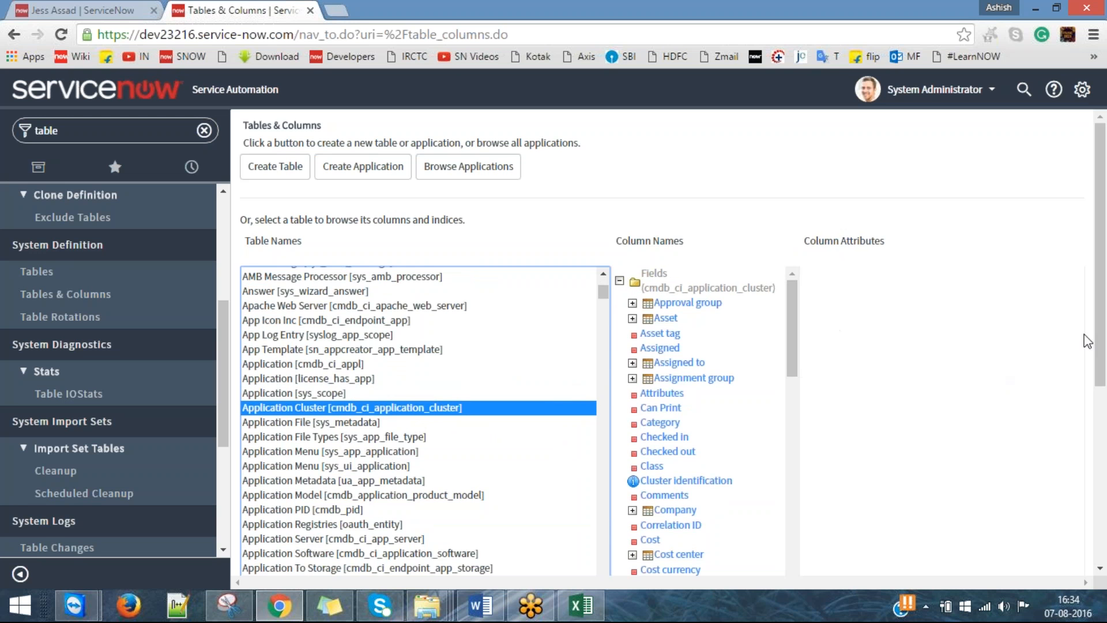
scroll(1087, 346, down, 2)
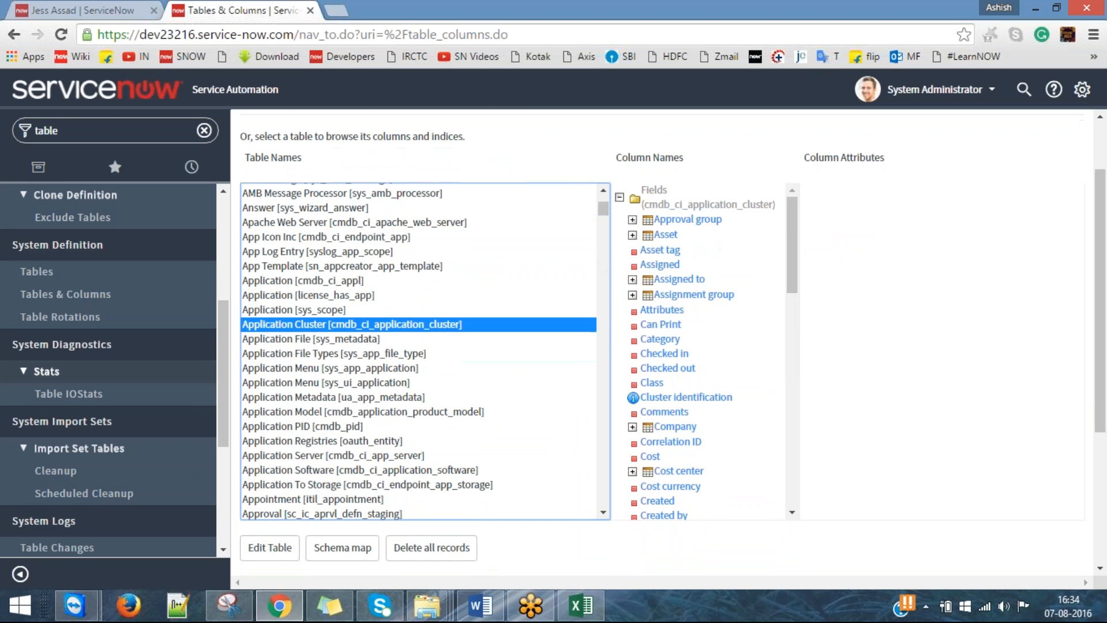
Select the Application [license_has_app] table to browse its columns and look further through the table names.
click(382, 413)
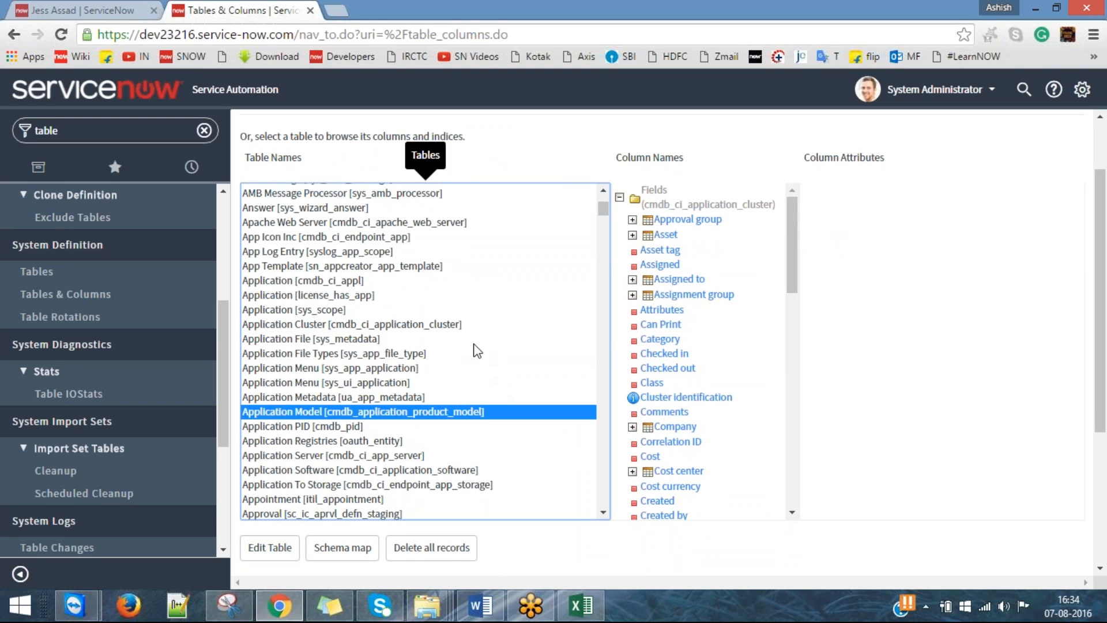
click(382, 296)
scroll(382, 295, down, 8)
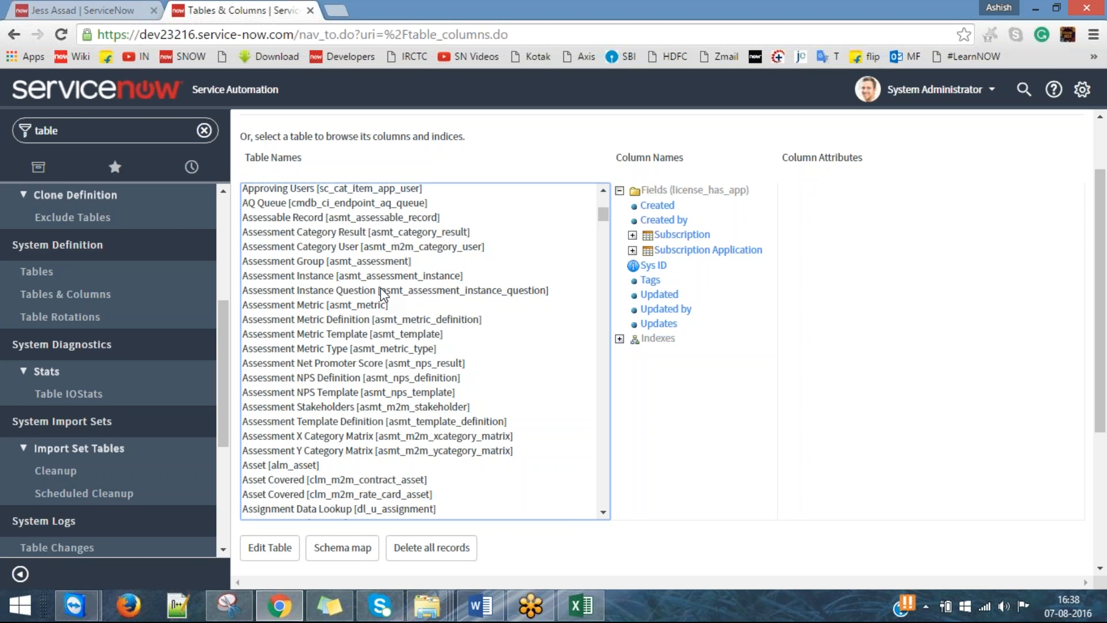
click(480, 605)
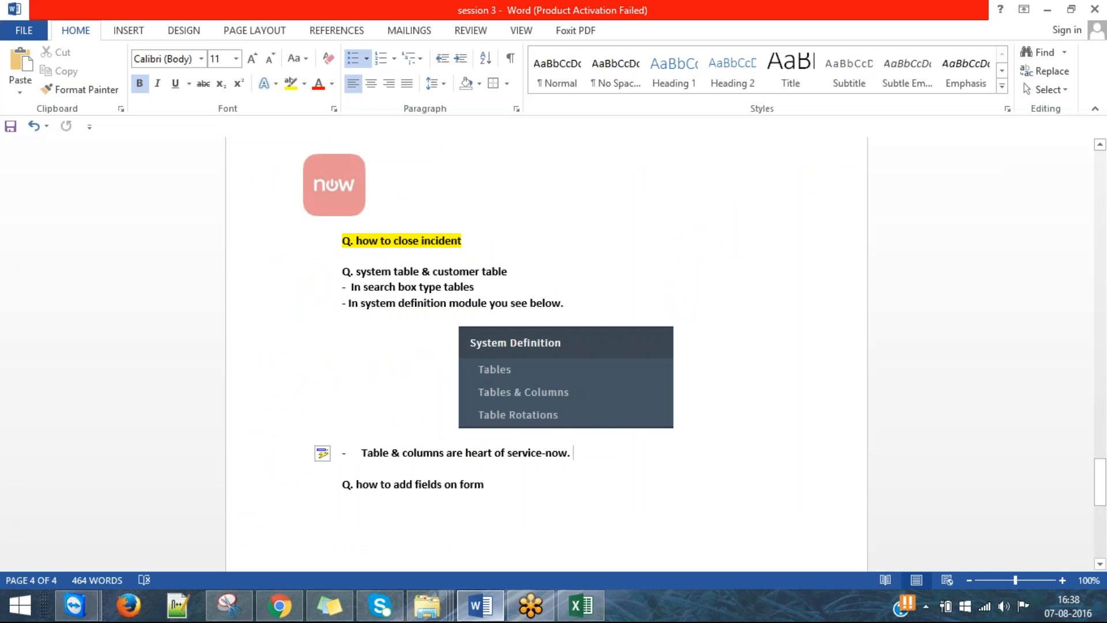
scroll(750, 438, down, 3)
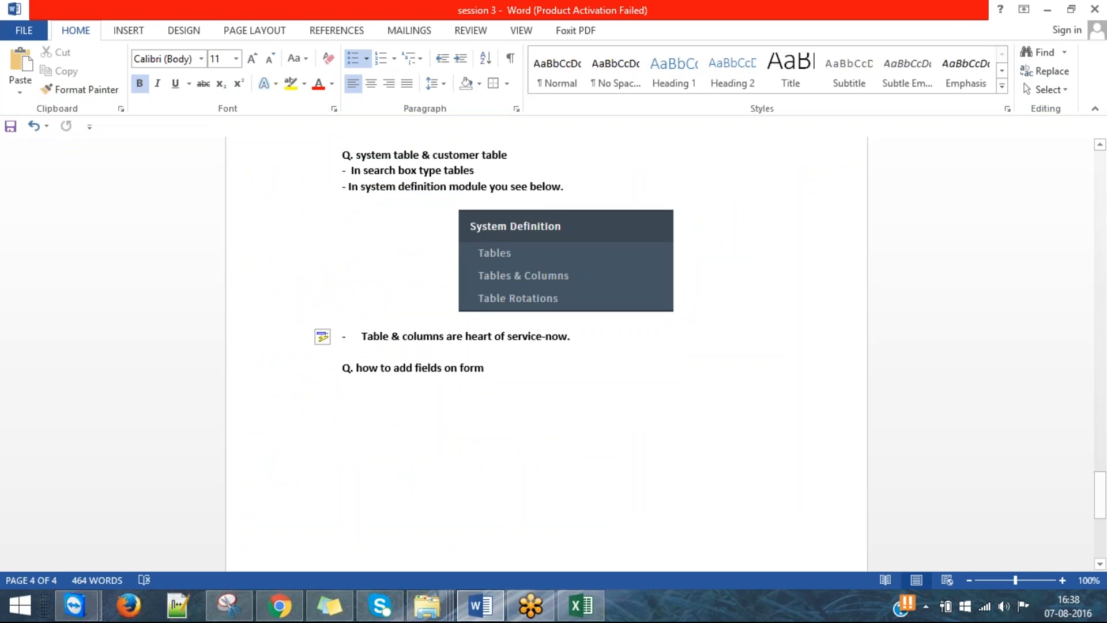
key(alt+Tab)
Capture the Tables & Columns page, from the ServiceNow header down through the table and column lists, with the Snipping Tool.
scroll(576, 292, up, 4)
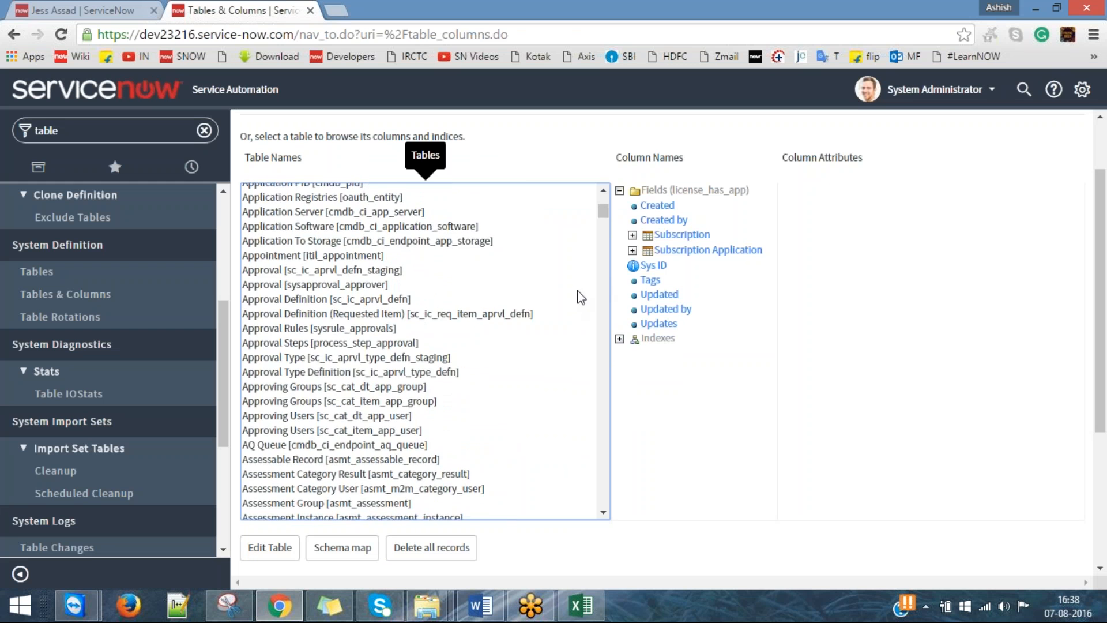
scroll(577, 291, down, 4)
scroll(582, 288, down, 1)
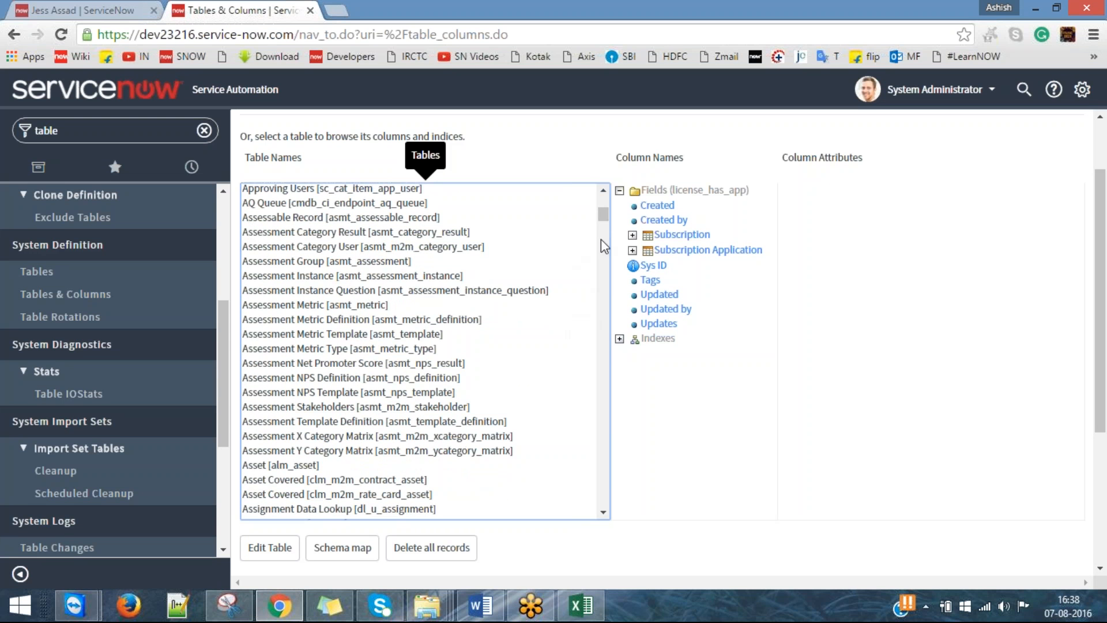
scroll(579, 372, down, 5)
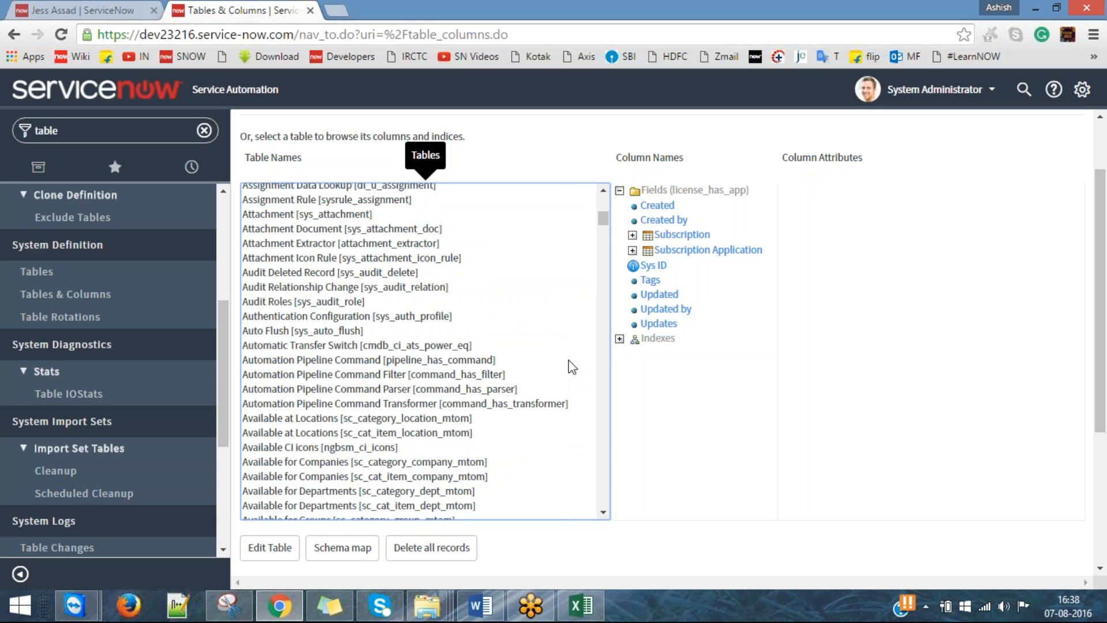
click(229, 606)
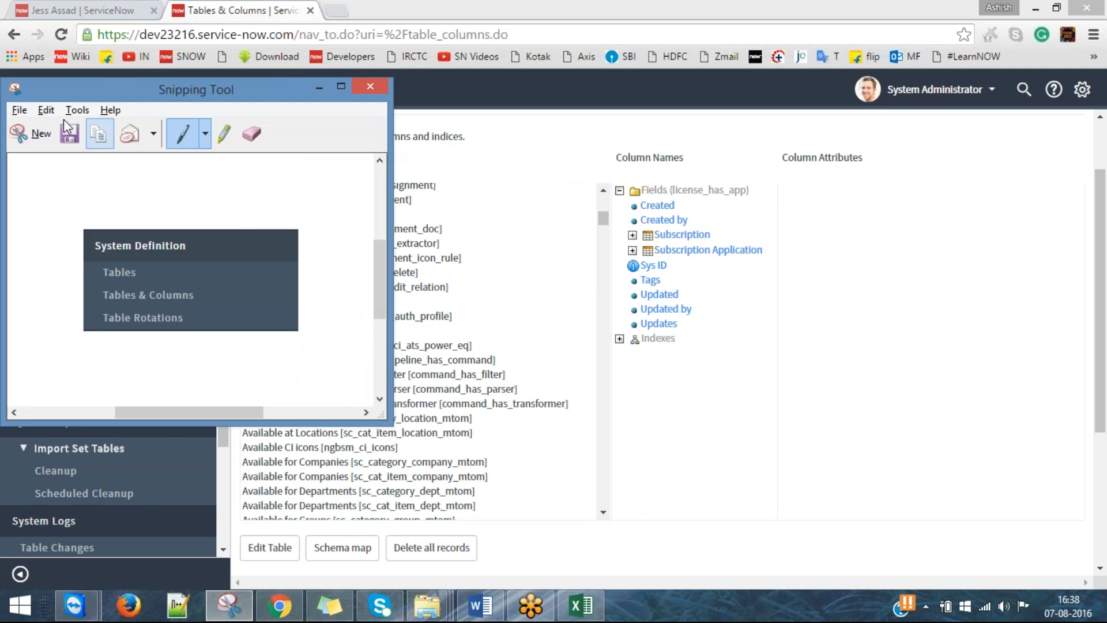
click(33, 133)
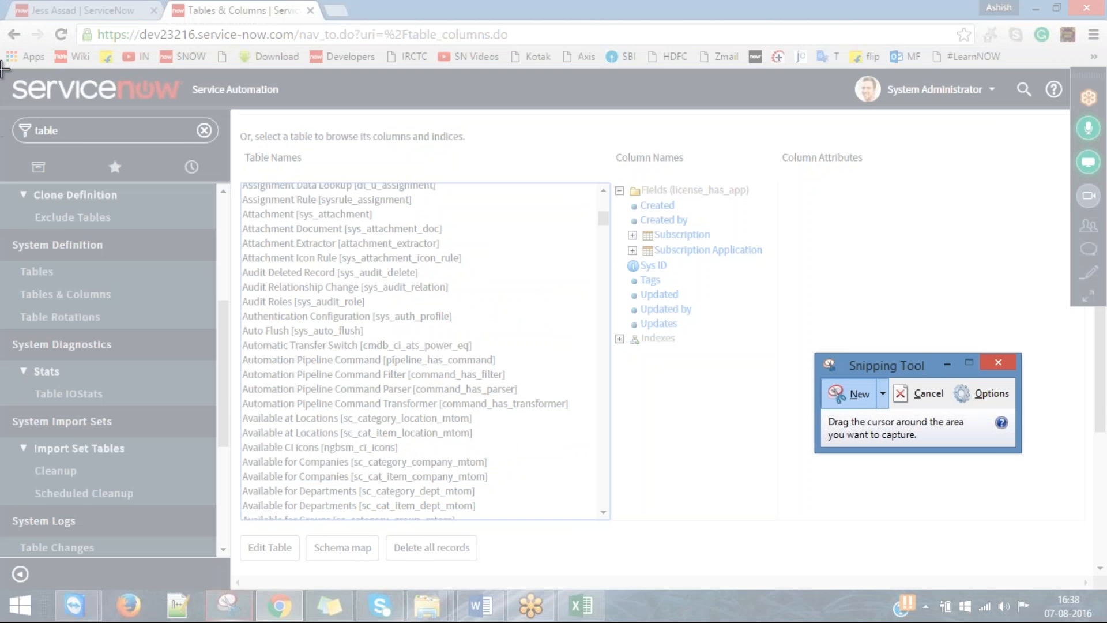
drag(3, 69, 1070, 510)
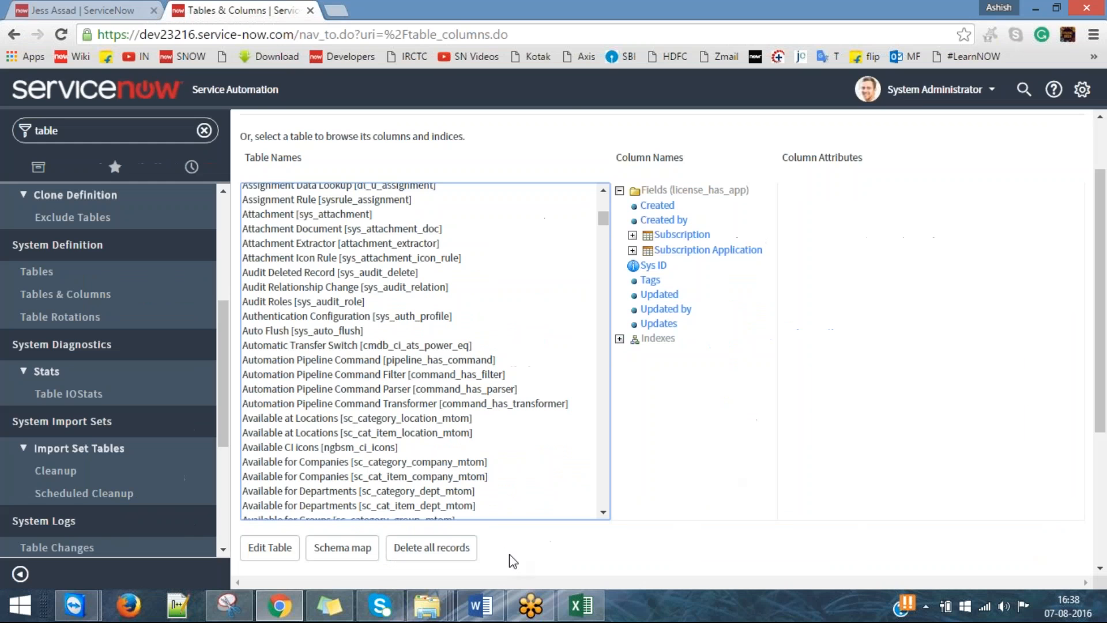
Switch to the session 3 Word document and paste the captured picture below the "Table & columns are heart of service-now." bullet.
click(479, 605)
scroll(667, 292, down, 3)
key(Return)
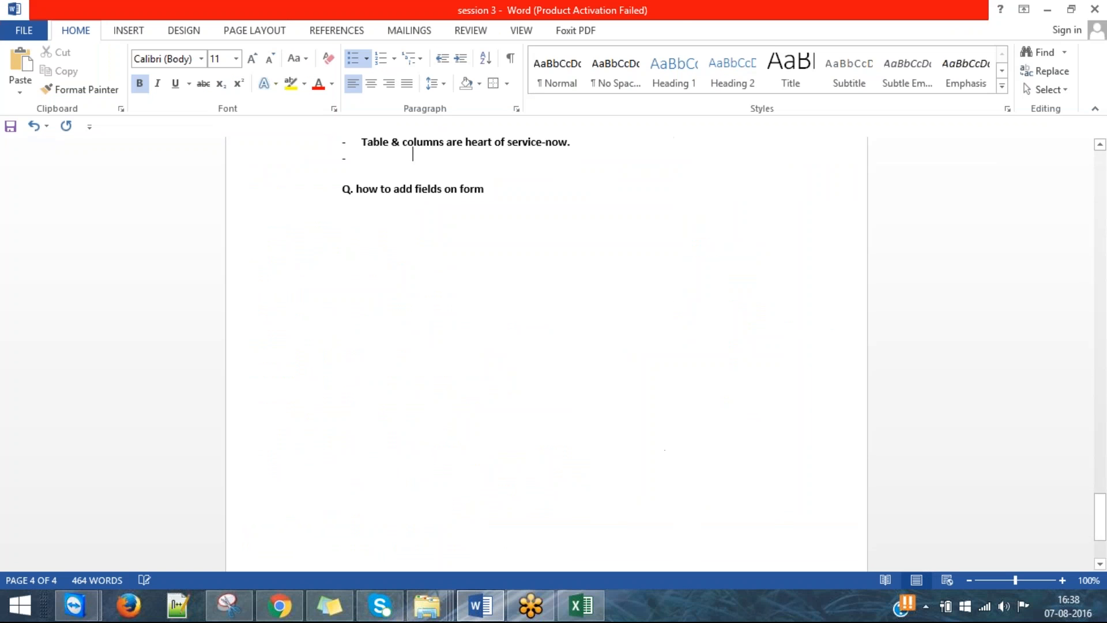
key(Return)
key(Return)
key(Return)
key(Return)
key(Return)
key(ctrl+v)
Remove the surplus blank lines above the pasted Tables & Columns picture.
click(631, 283)
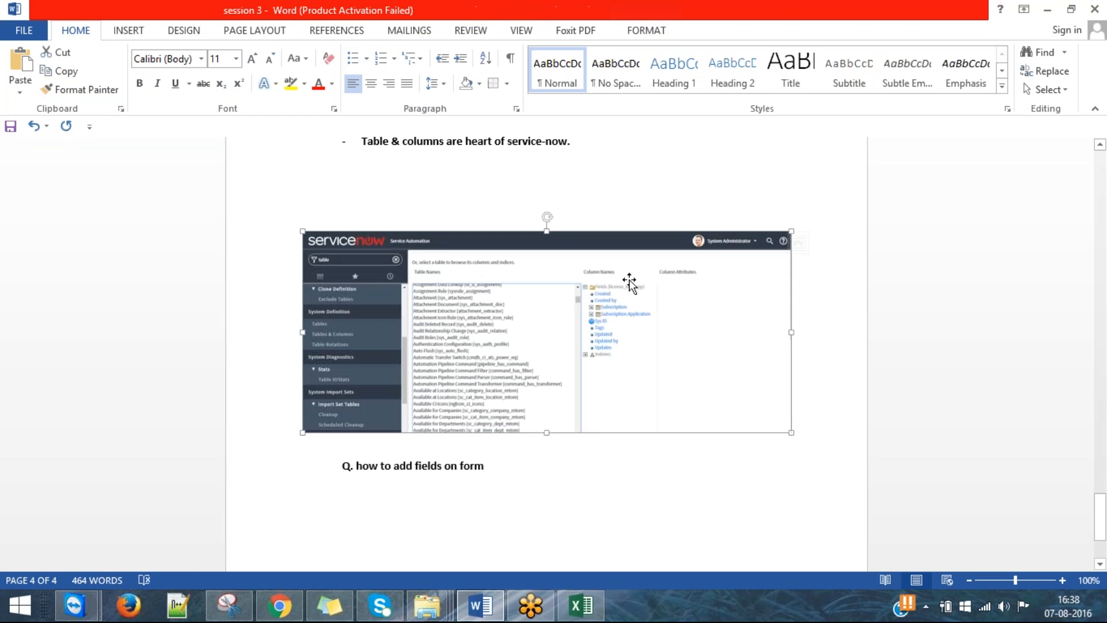
key(Up)
key(BackSpace)
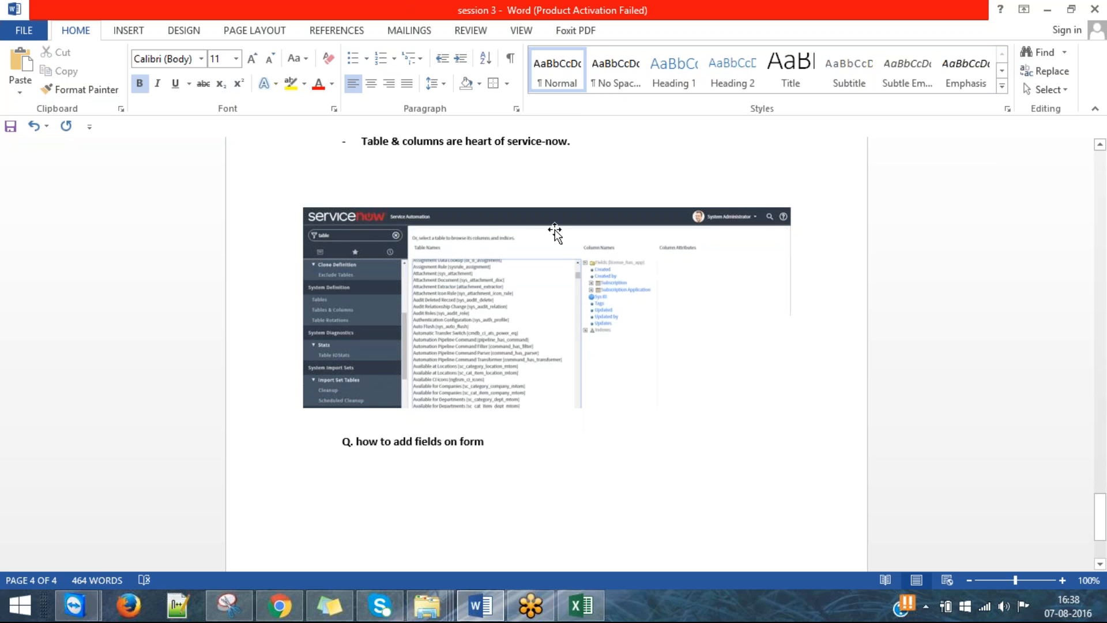
key(Delete)
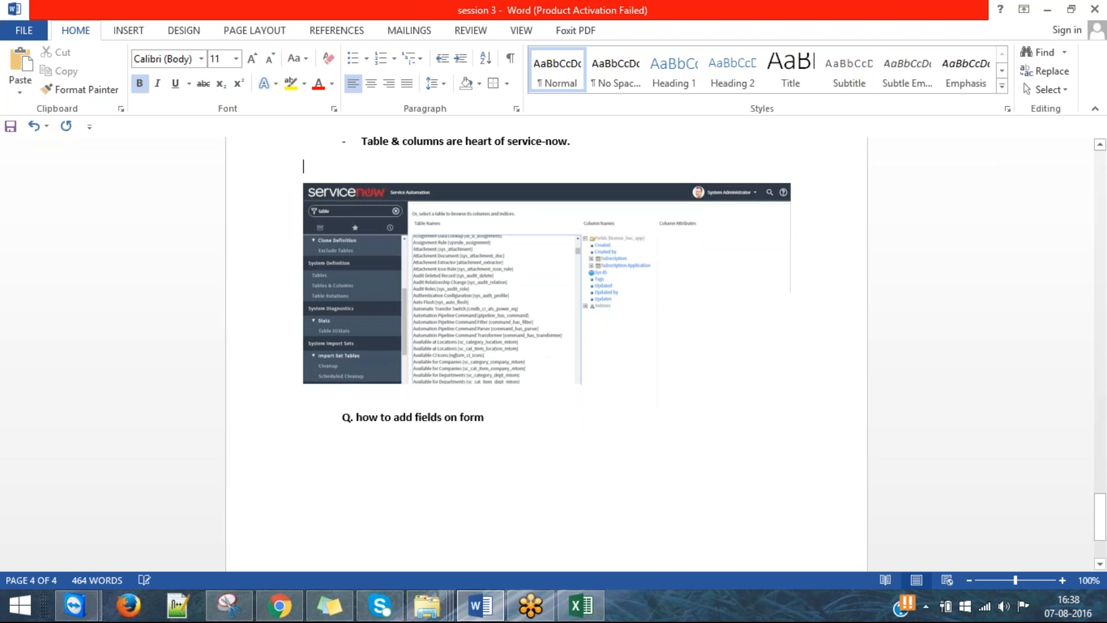
click(633, 321)
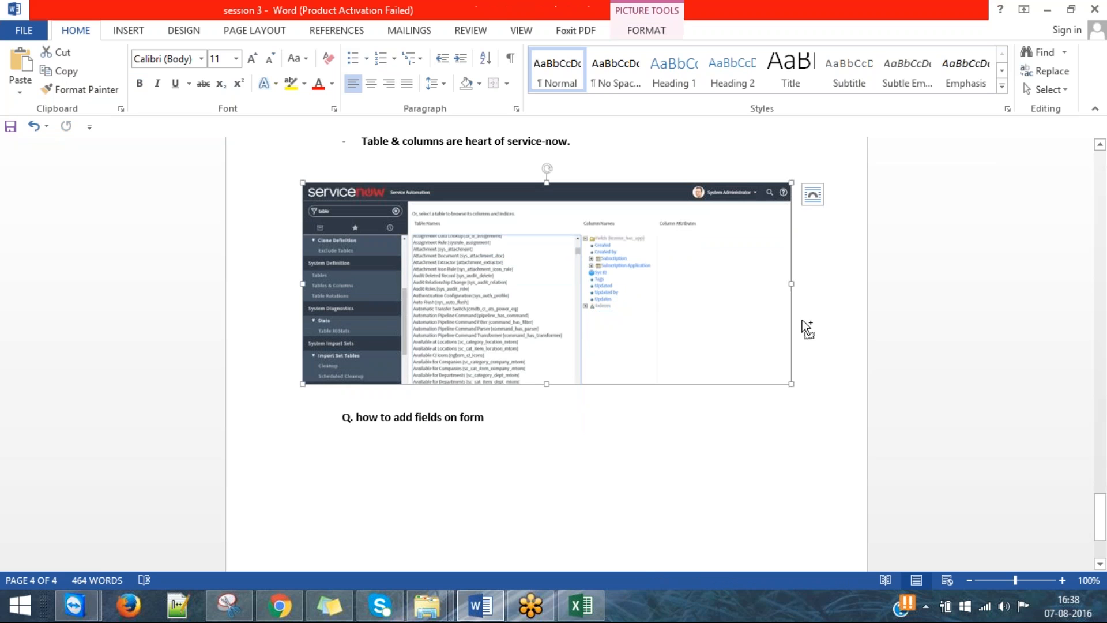
click(808, 328)
Enlarge the document view to 140% and review the system table notes with their two pictures.
scroll(867, 339, up, 3)
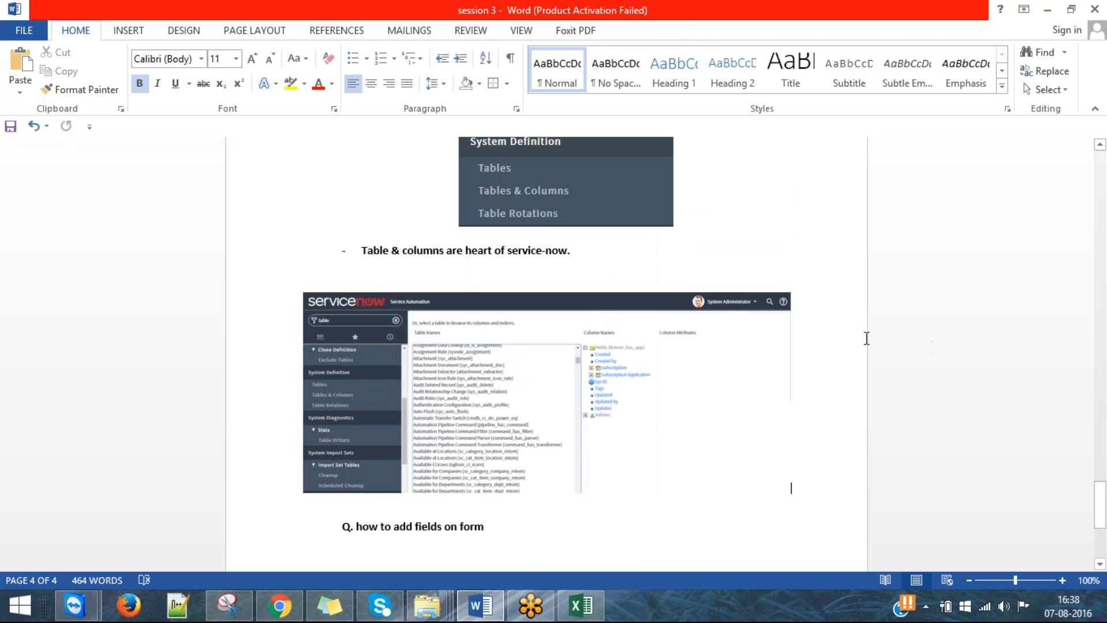
scroll(882, 353, up, 3)
scroll(880, 352, down, 5)
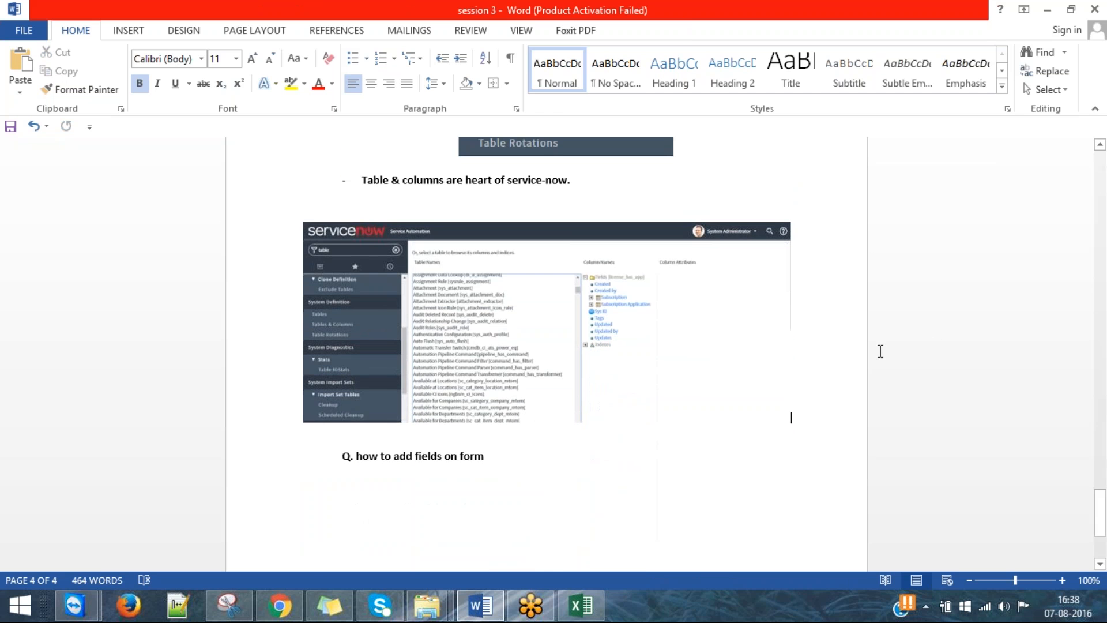
click(1063, 580)
click(1062, 580)
click(1063, 580)
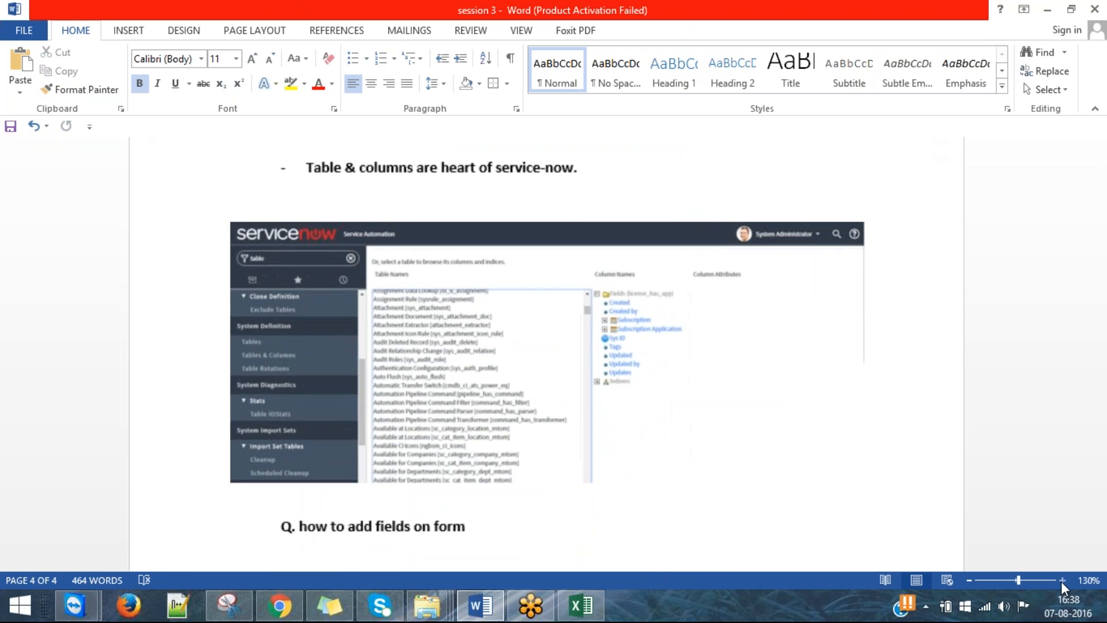
click(1062, 580)
scroll(975, 428, up, 4)
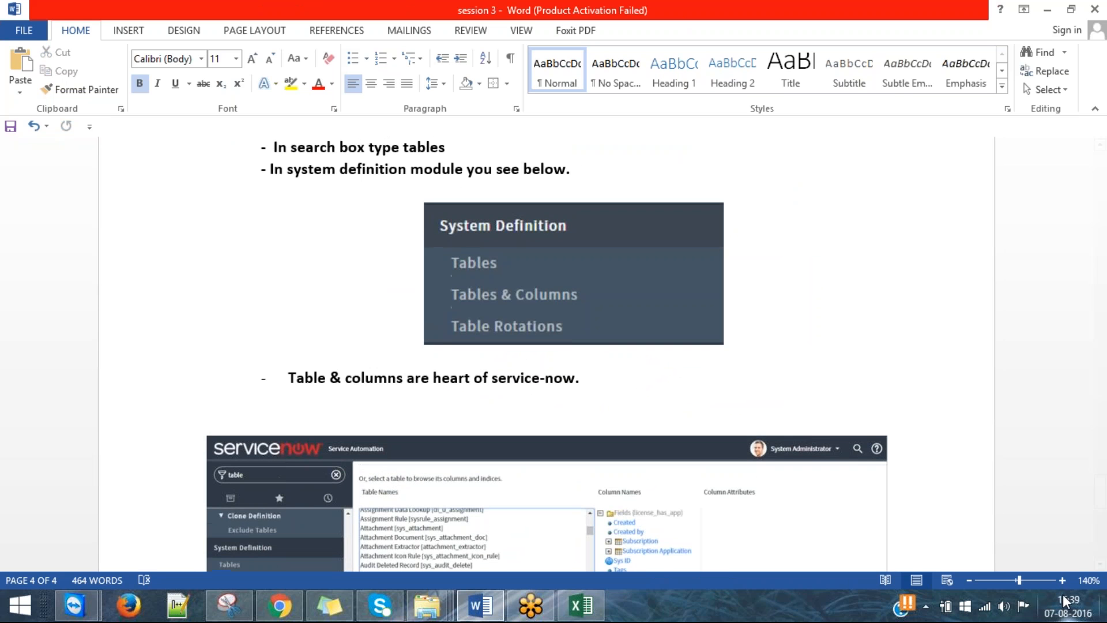
Remove the blank line between "Table & columns are heart of service-now." and the ServiceNow screenshot, and save the document.
click(1062, 580)
scroll(892, 358, down, 6)
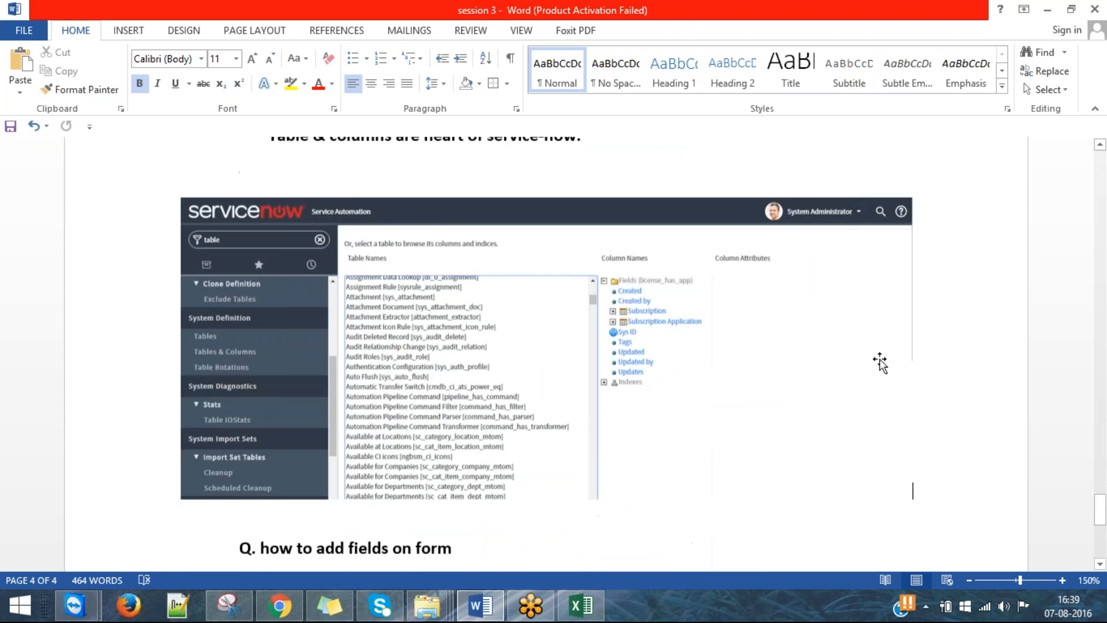
scroll(911, 358, up, 3)
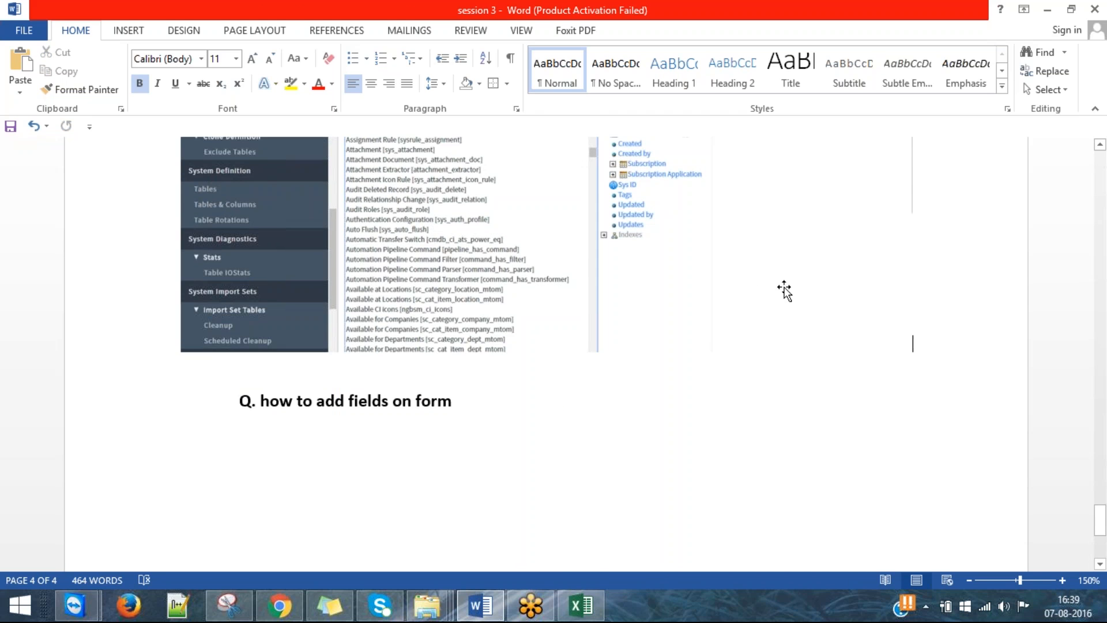
scroll(923, 341, up, 7)
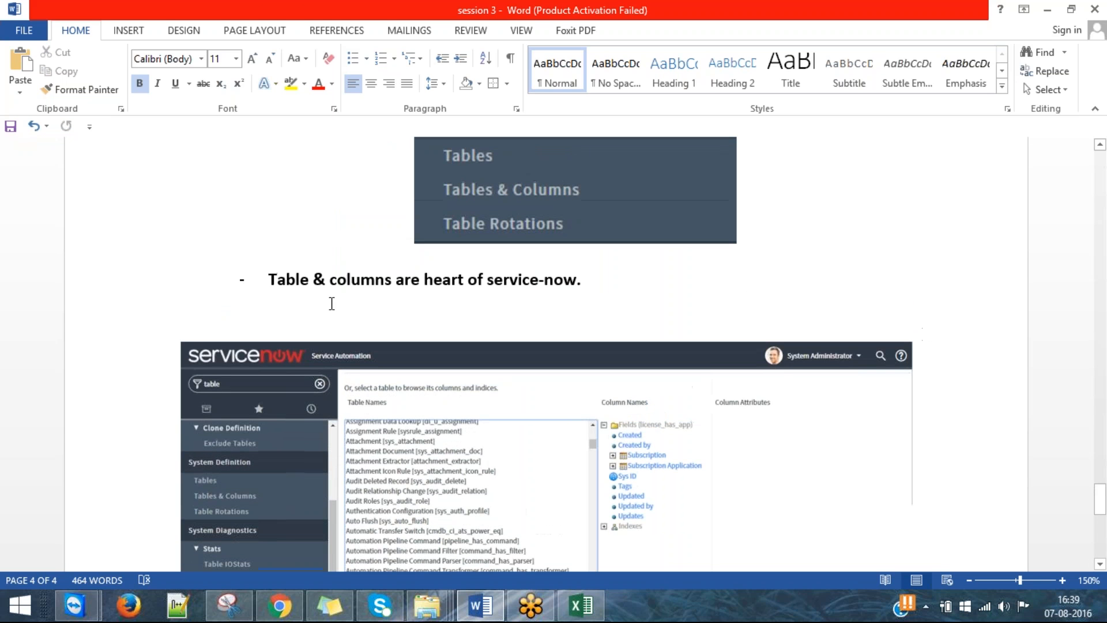
click(331, 304)
key(Down)
key(BackSpace)
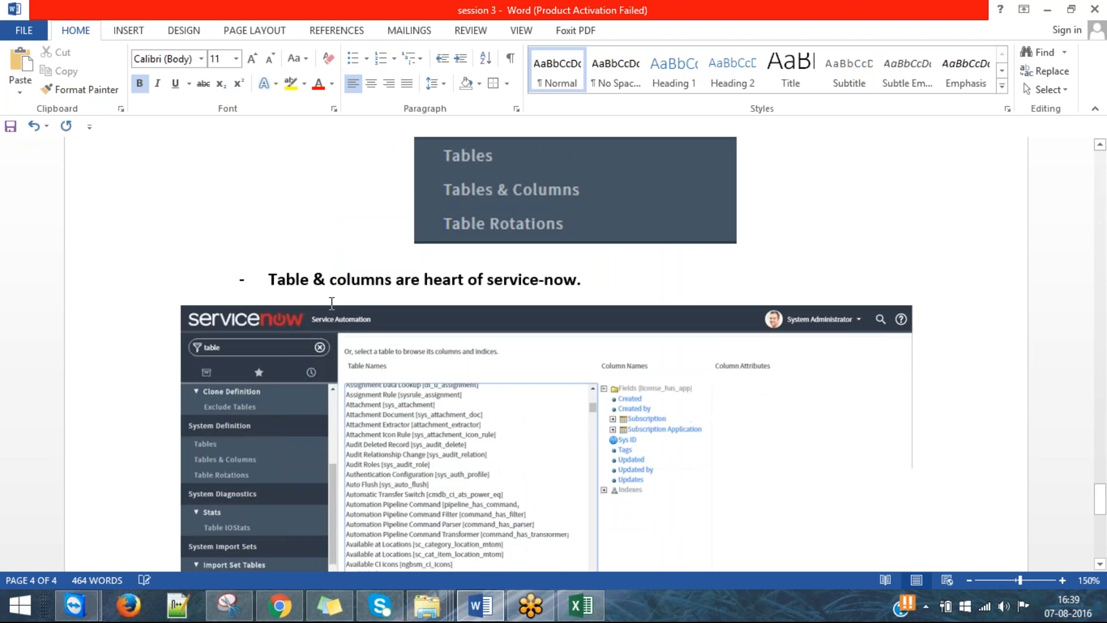
key(ctrl+s)
key(alt+Tab)
key(alt+Tab)
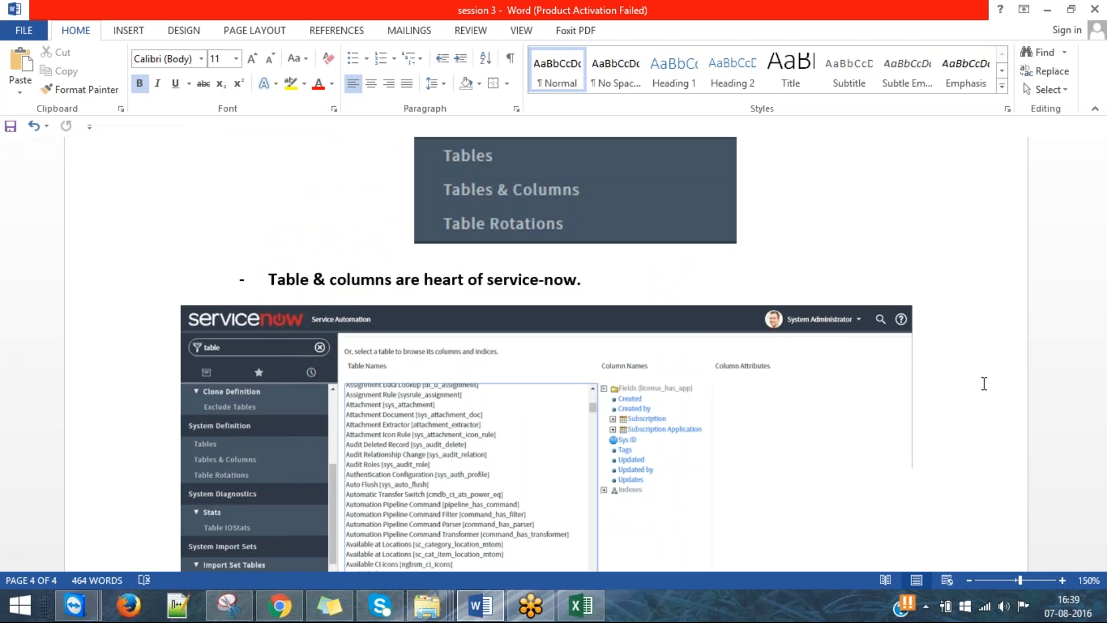
Switch to Chrome and show the columns of the Catalog Task Metric [sc_task_metric] table in Tables & Columns.
scroll(946, 381, down, 3)
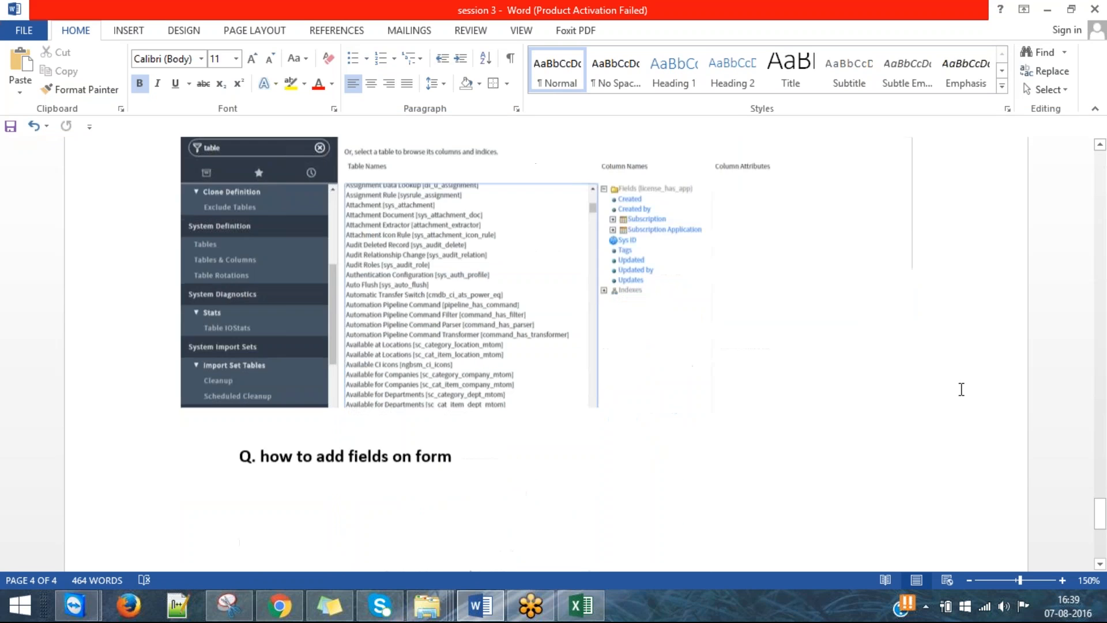
scroll(962, 389, down, 1)
scroll(937, 363, up, 2)
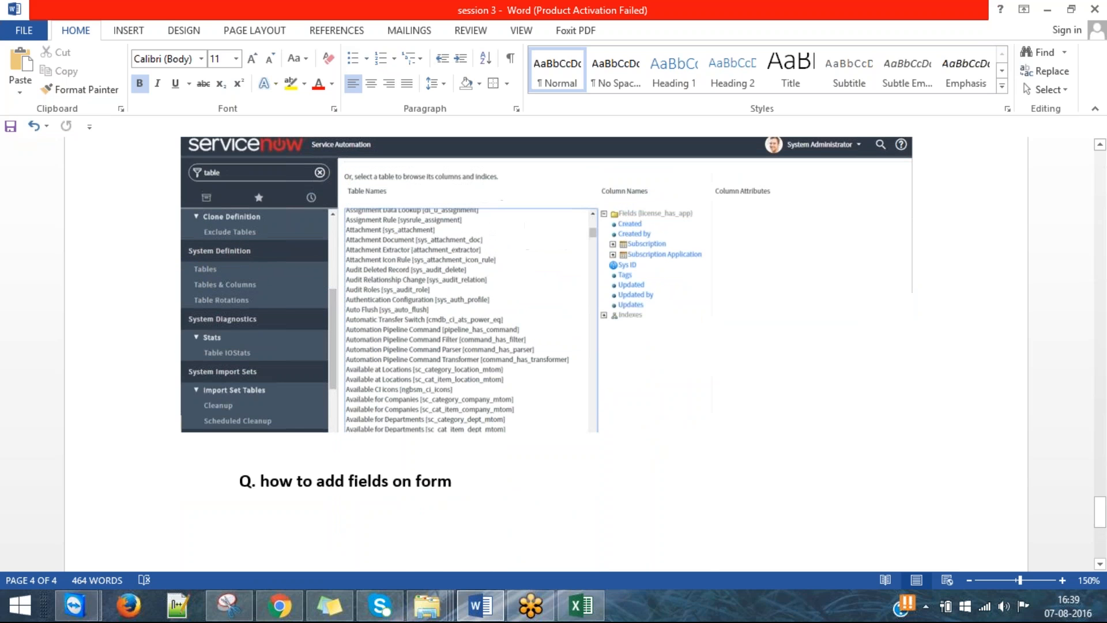
click(279, 606)
scroll(494, 369, down, 8)
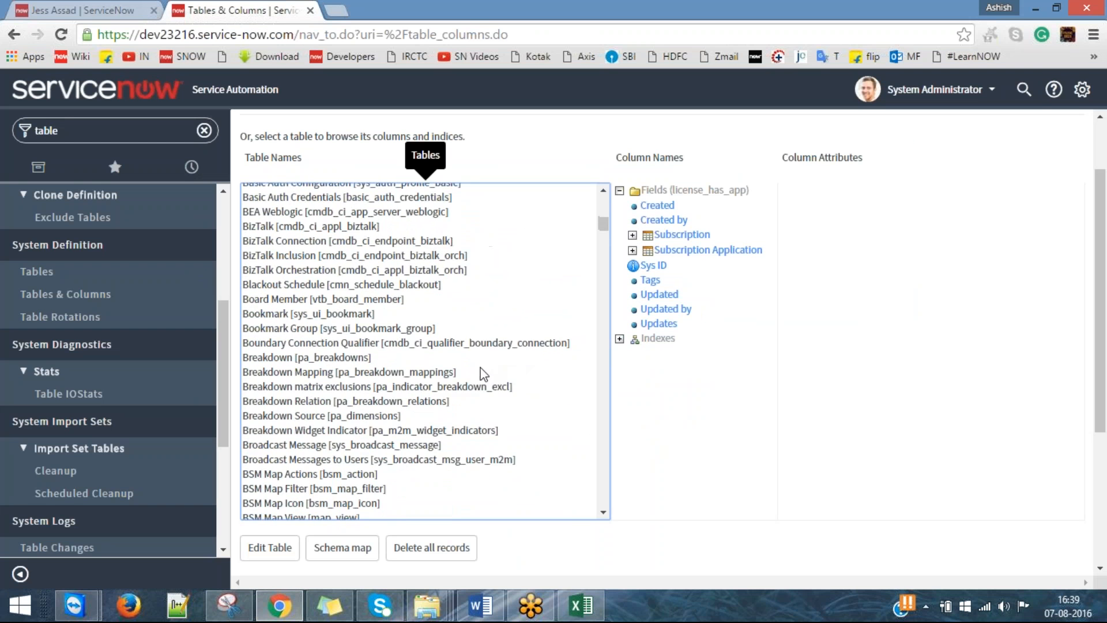
scroll(483, 374, down, 20)
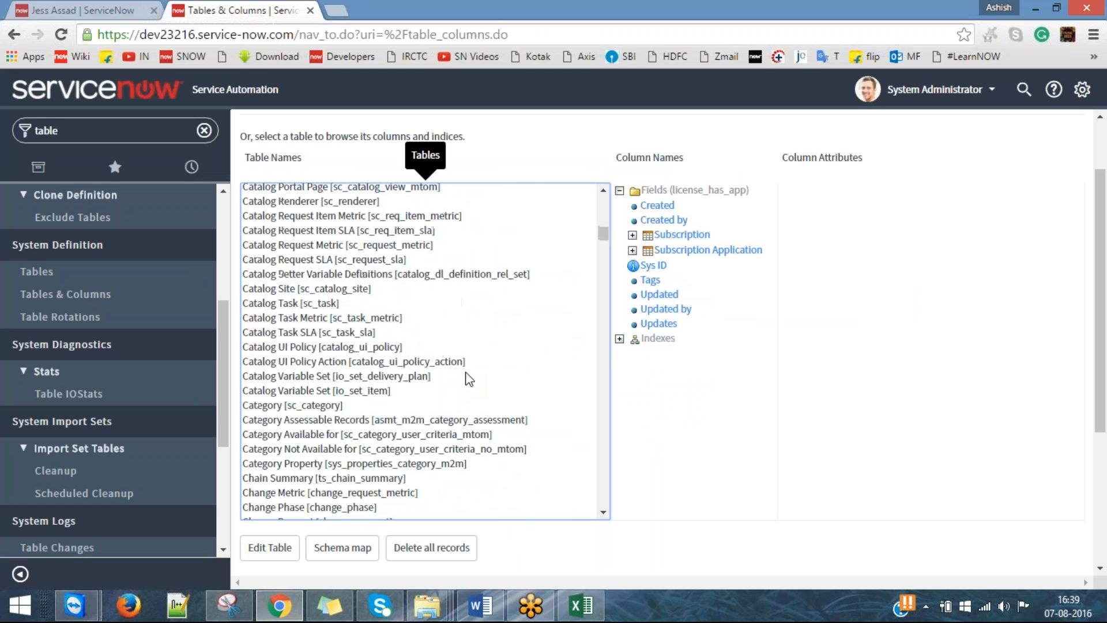
click(324, 314)
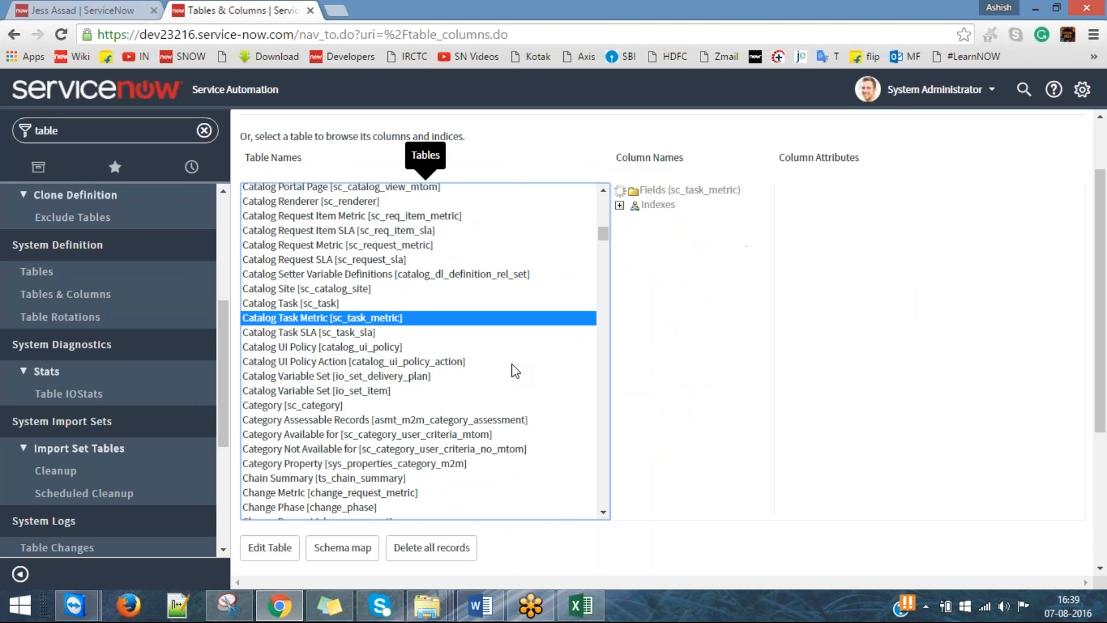
Move the table selection down to Category [sc_category] to display its fields.
key(Down)
key(Down)
key(Down)
key(Down)
key(Down)
key(Down)
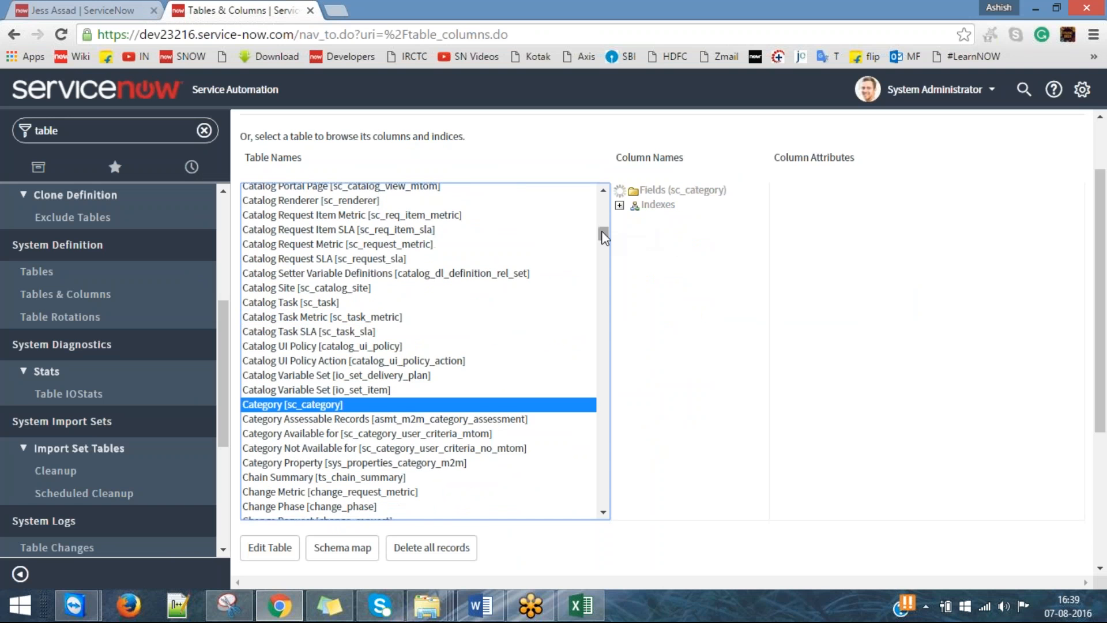
Return to the start of the table list and display the columns of Access Roles [sys_security_acl_role].
drag(601, 231, 594, 192)
scroll(494, 296, down, 15)
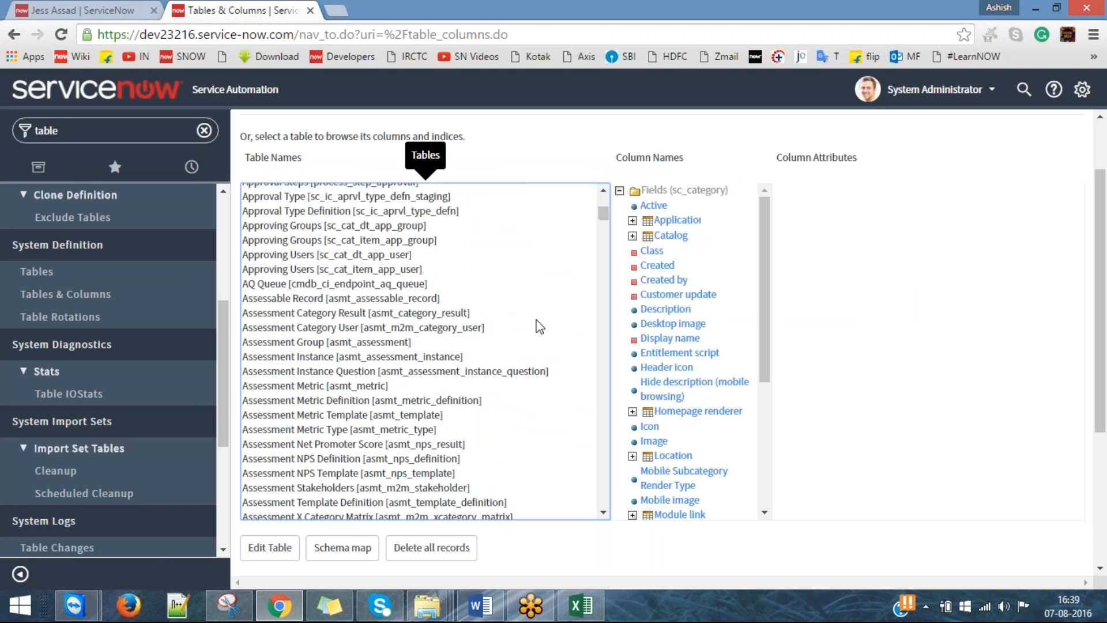
scroll(522, 322, up, 10)
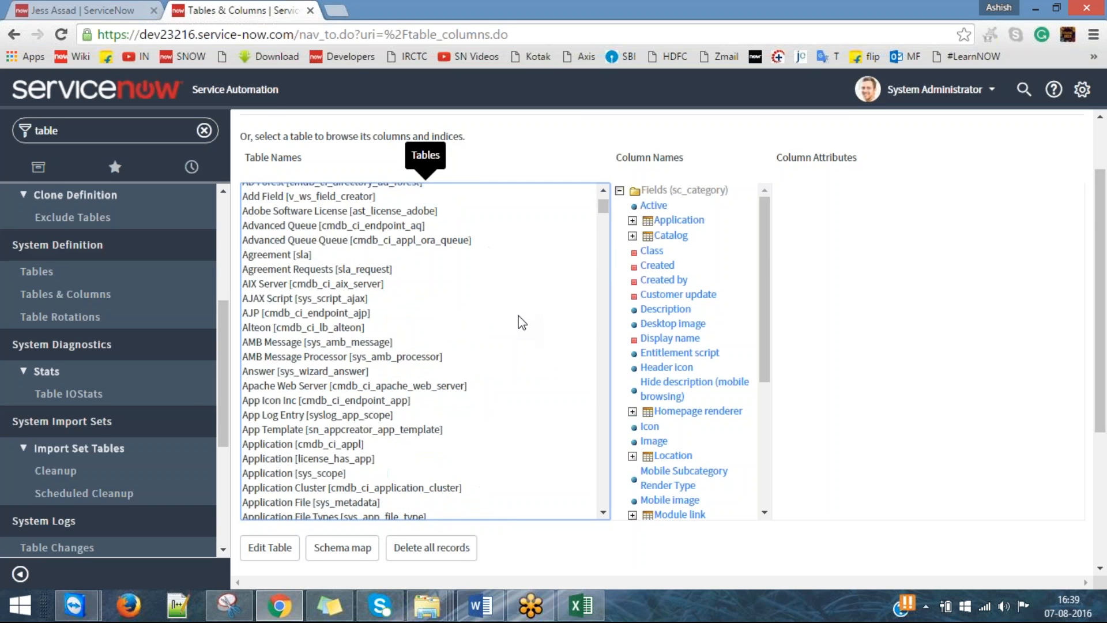
scroll(522, 321, up, 5)
click(437, 317)
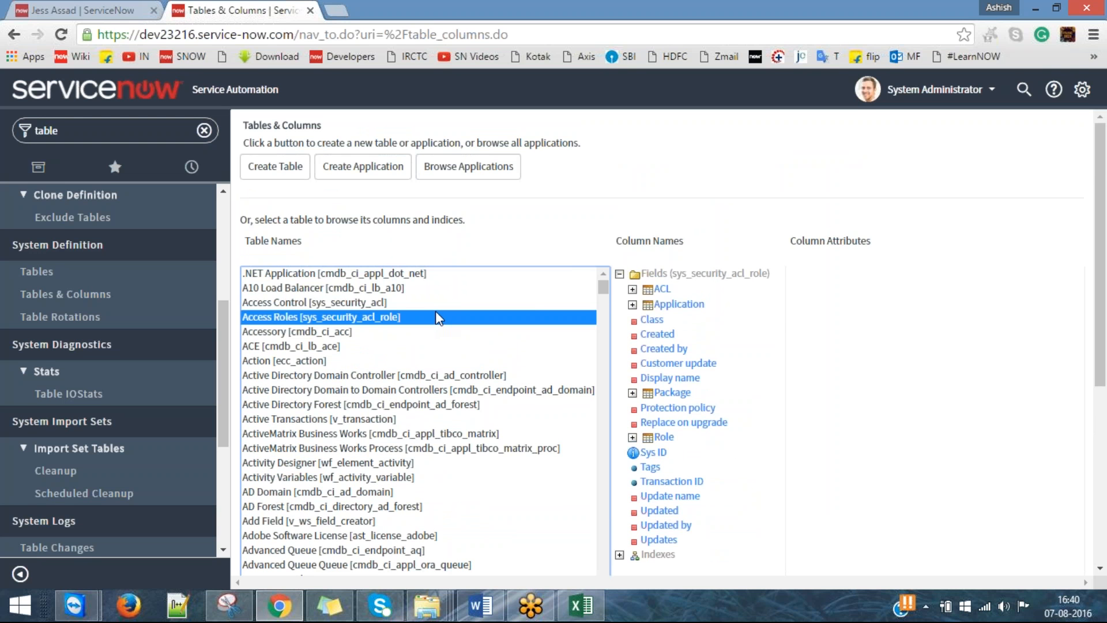
Look up tables starting with "ch", and display the columns of Catalog Order [expert_panel_catalog_order].
key(c)
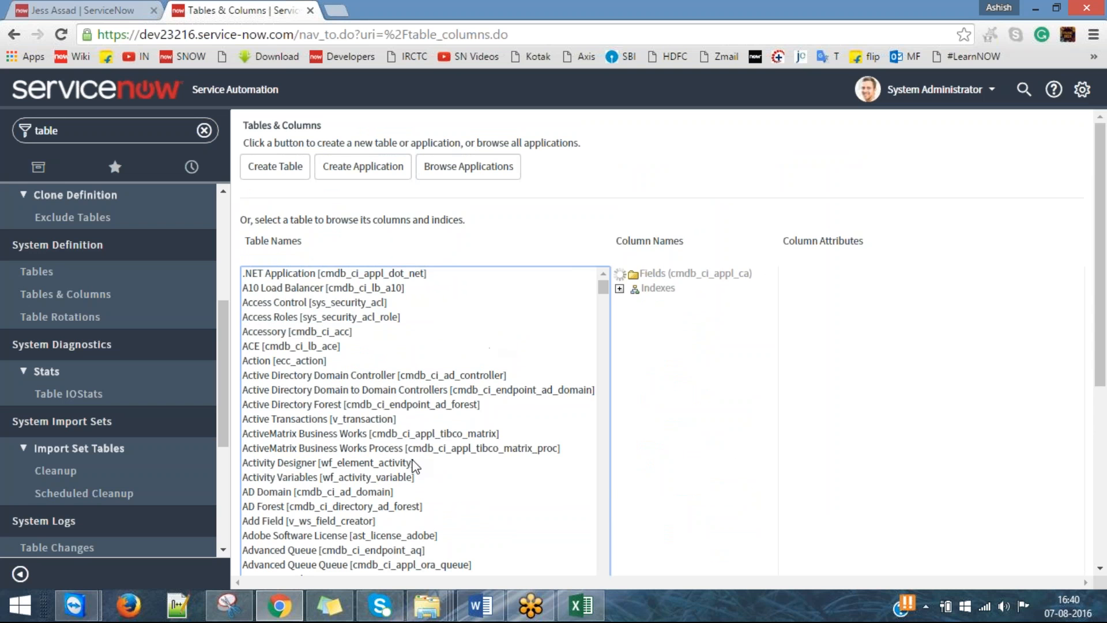
key(h)
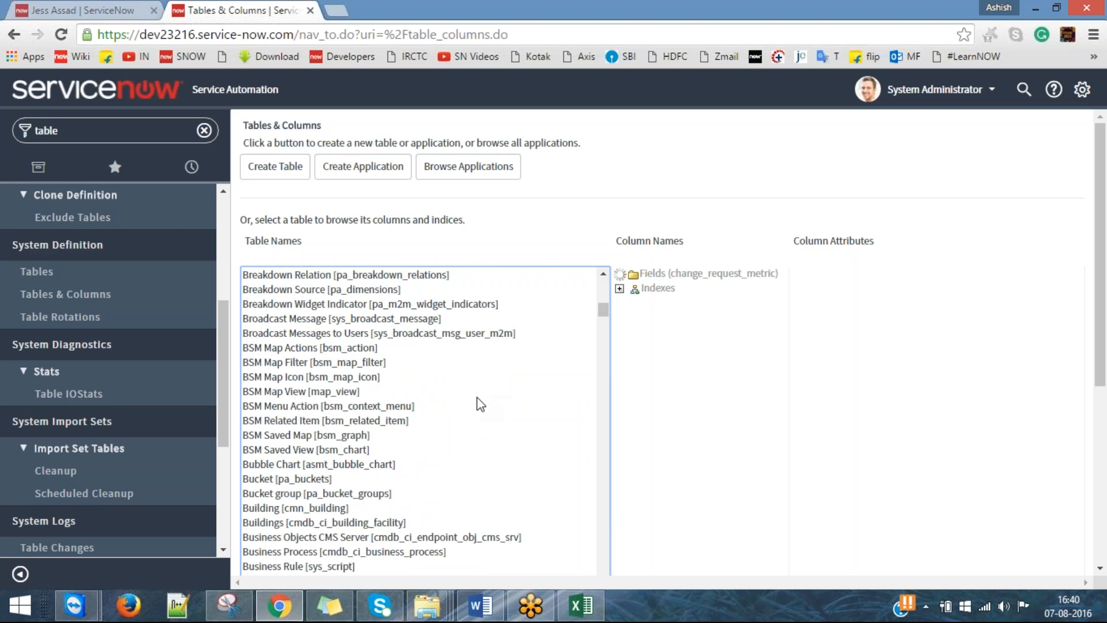
click(437, 393)
scroll(437, 395, down, 10)
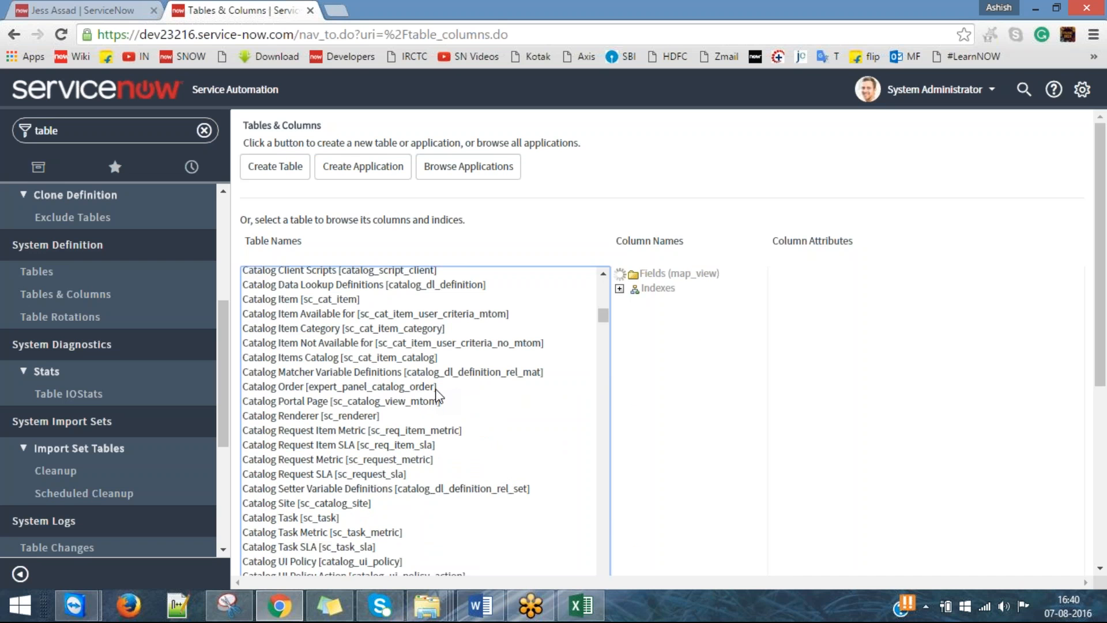
click(436, 390)
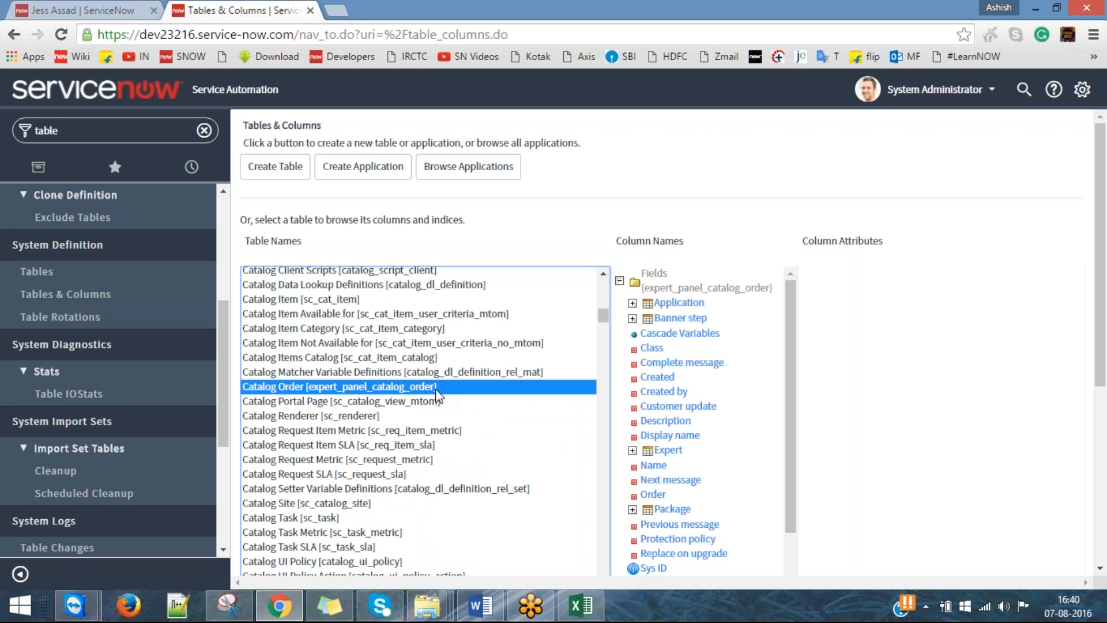
Find the Incident [incident] table in the table list by "inc" and display its columns.
key(i)
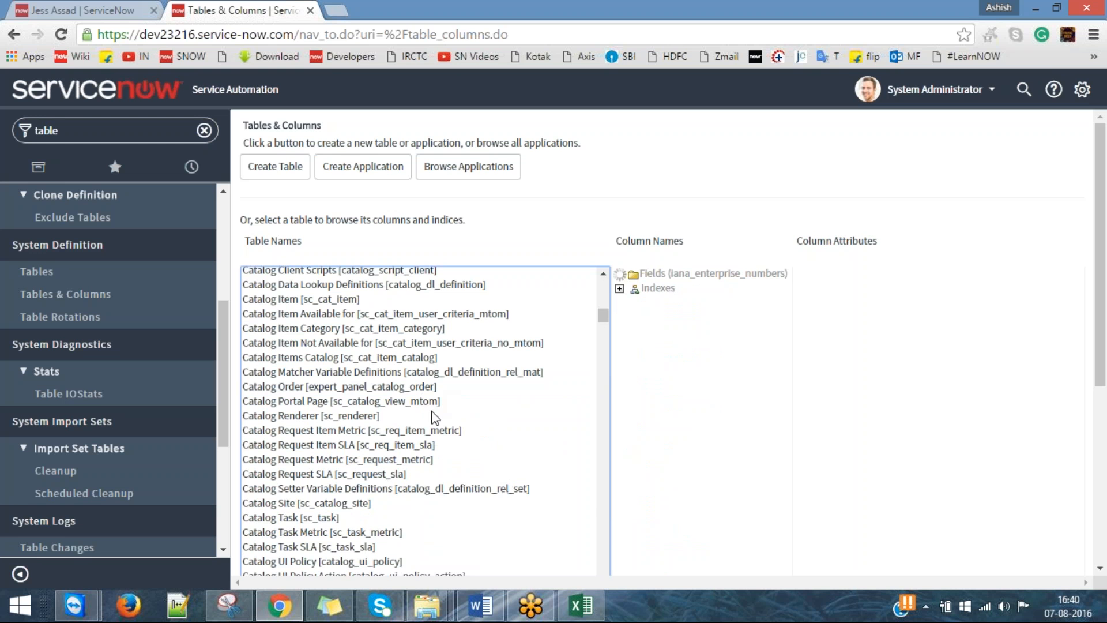
key(n)
key(c)
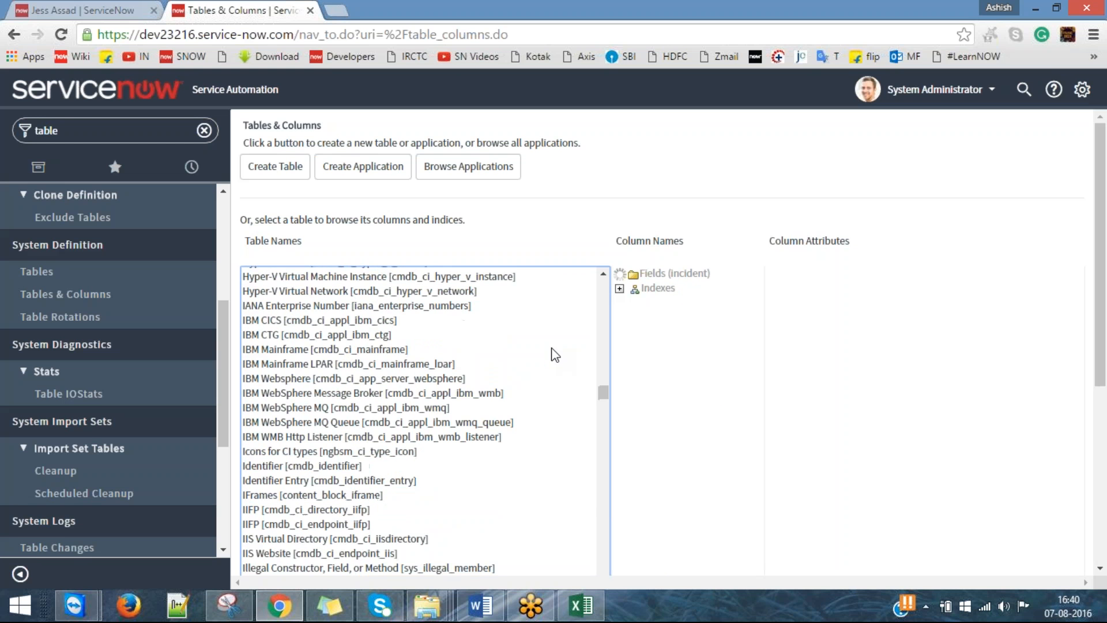
scroll(496, 404, down, 3)
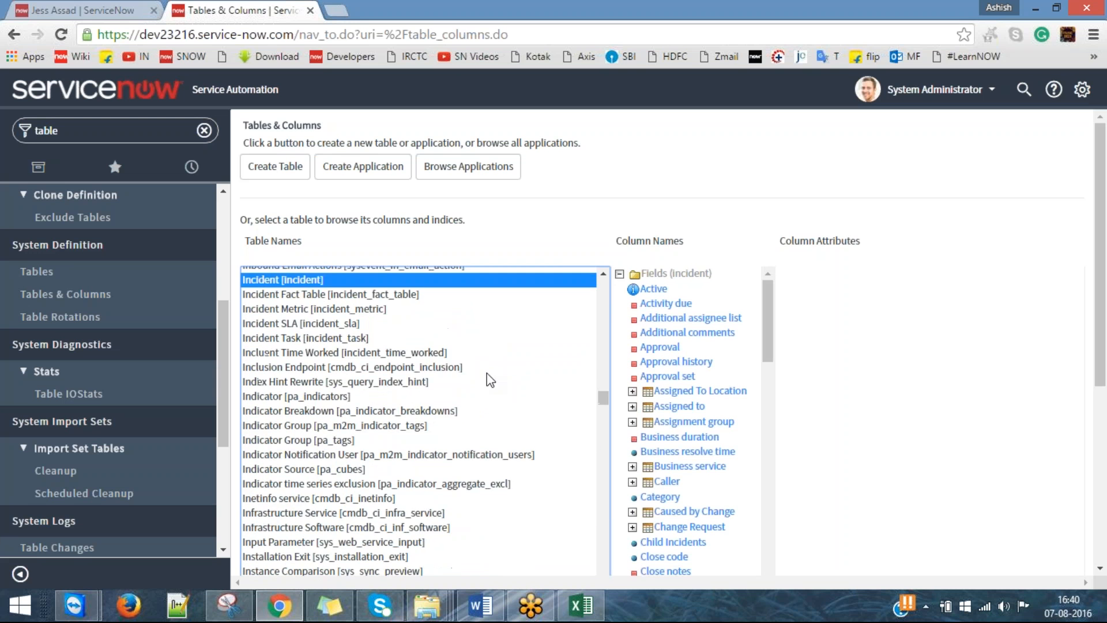
scroll(300, 375, up, 2)
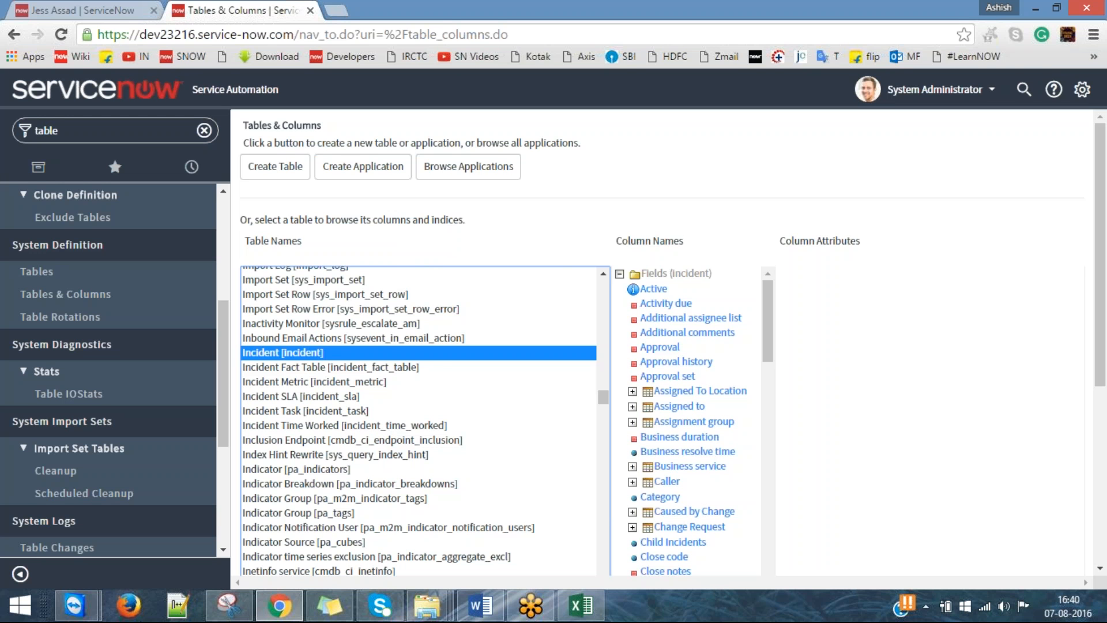
Find the tables starting with "change" and display the columns of Change Task [change_task].
click(332, 383)
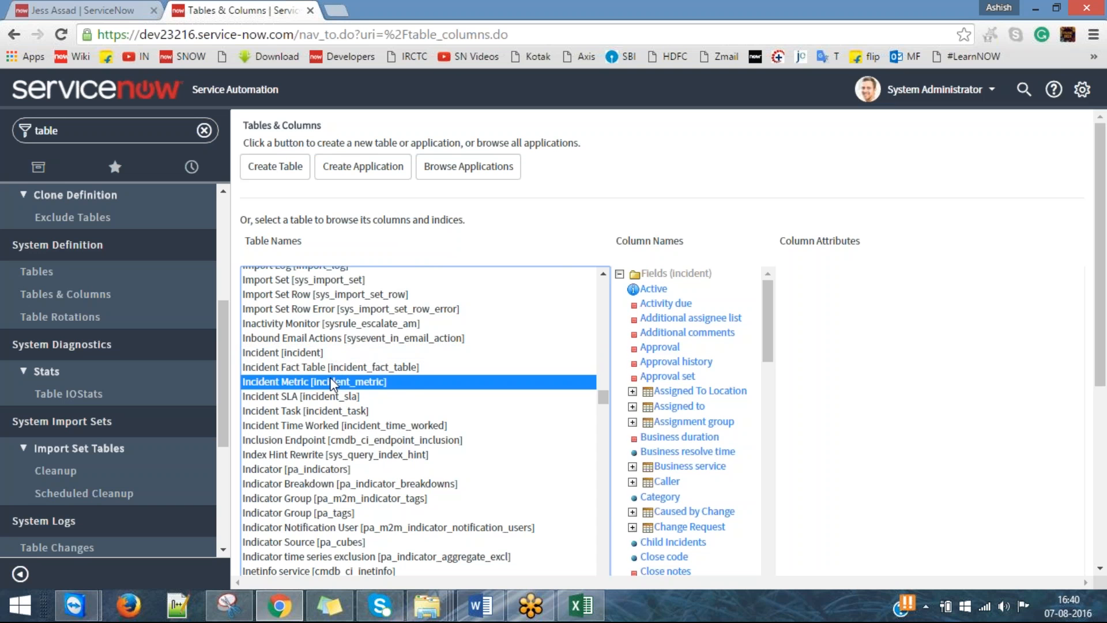
text(change)
scroll(496, 354, up, 2)
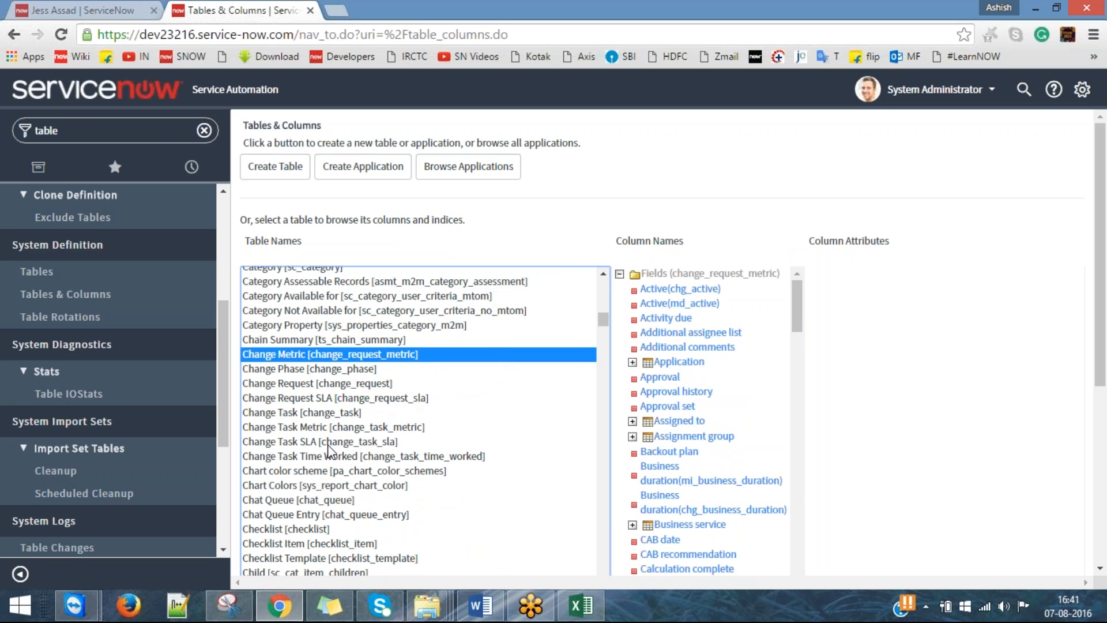
click(353, 399)
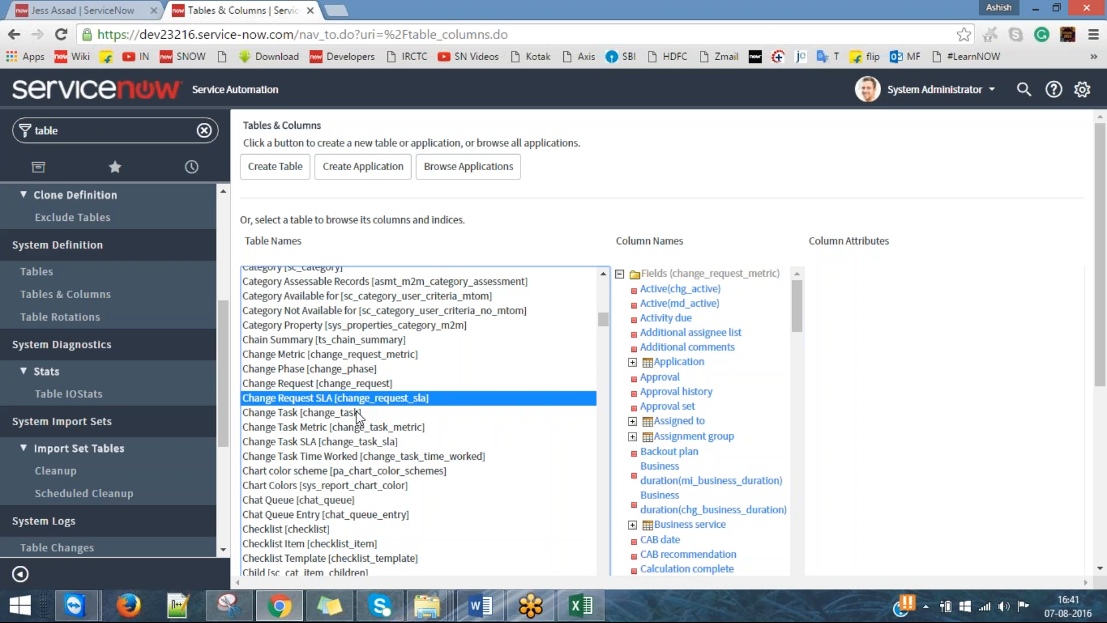
click(371, 417)
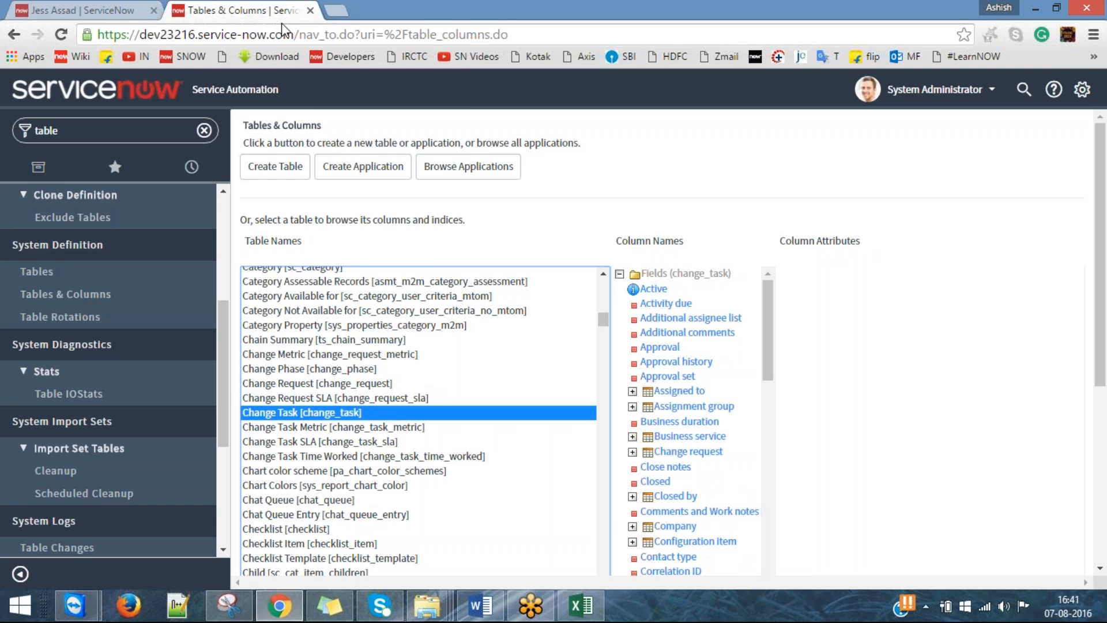
Duplicate the Tables & Columns browser tab.
right_click(271, 6)
click(348, 61)
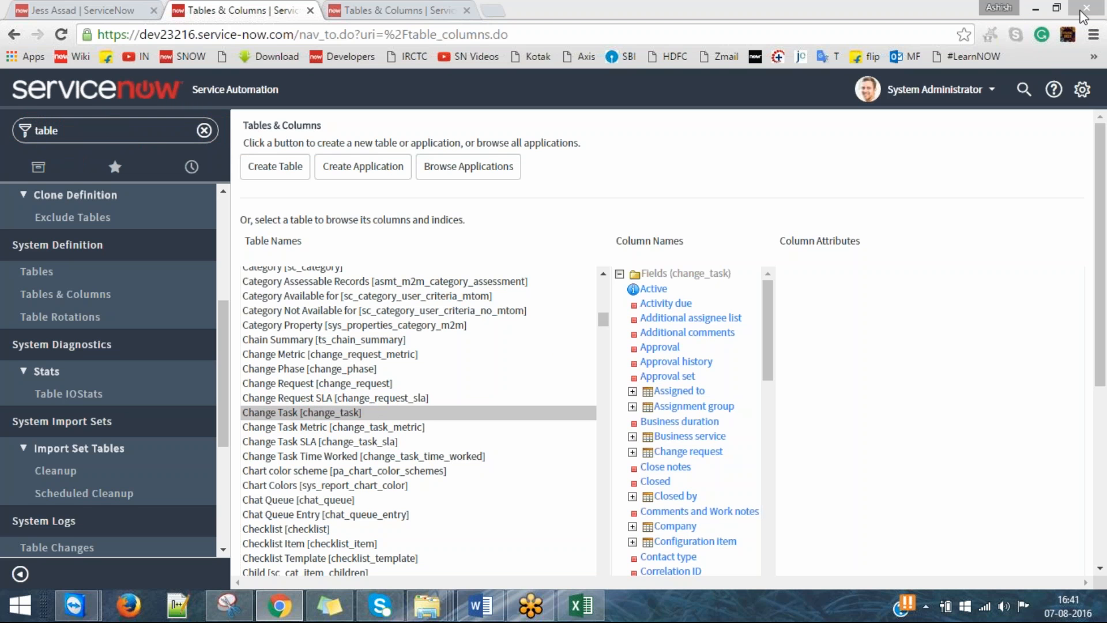
click(1064, 33)
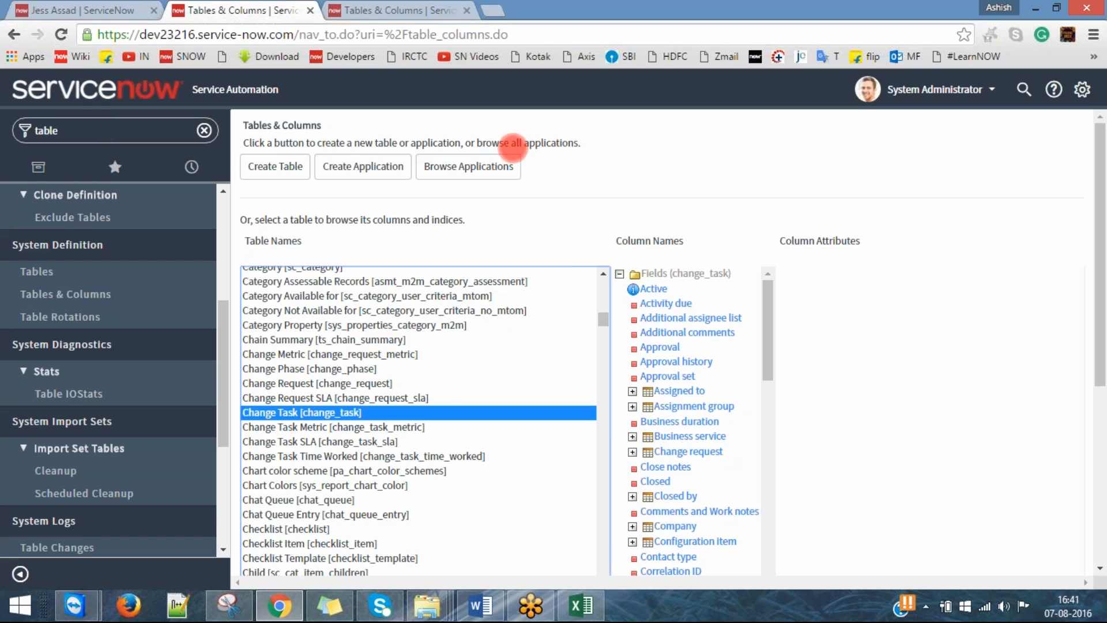
click(1089, 296)
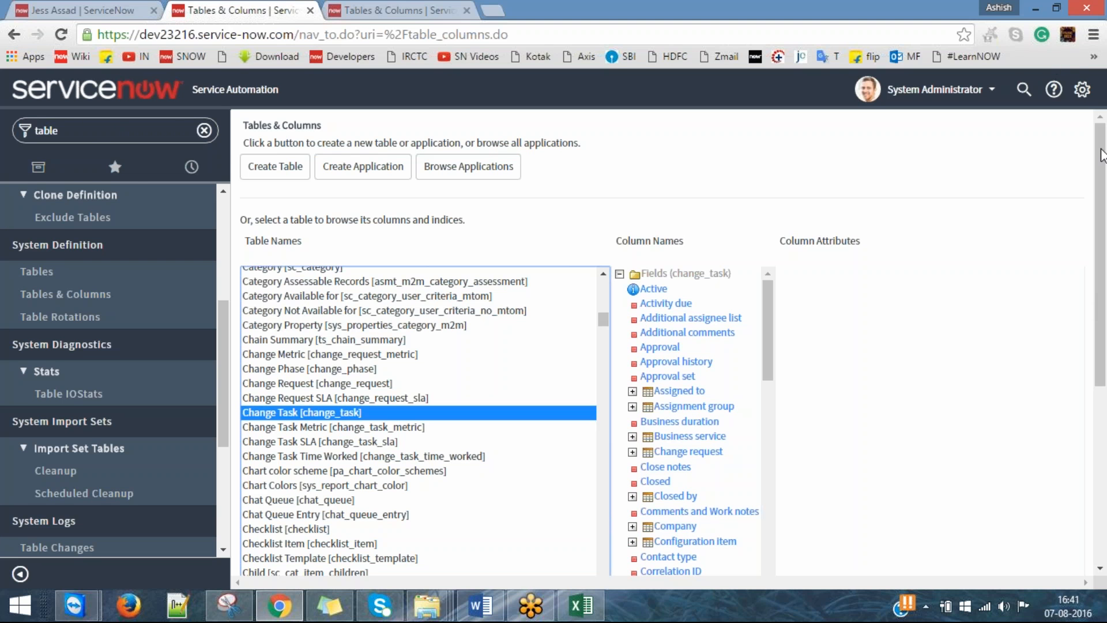
click(1095, 306)
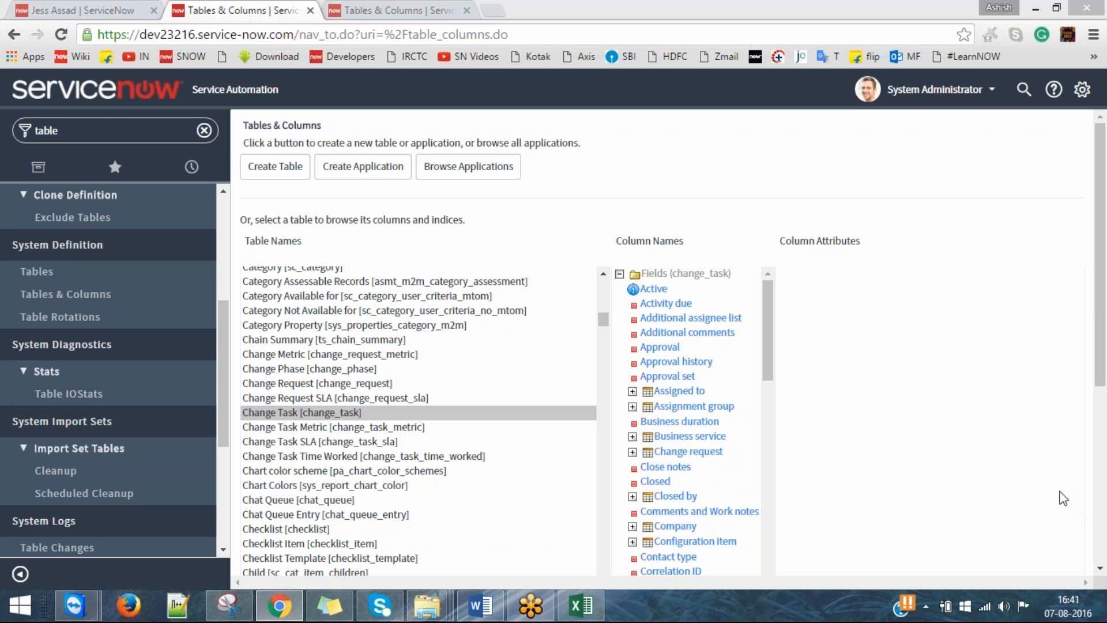
click(877, 504)
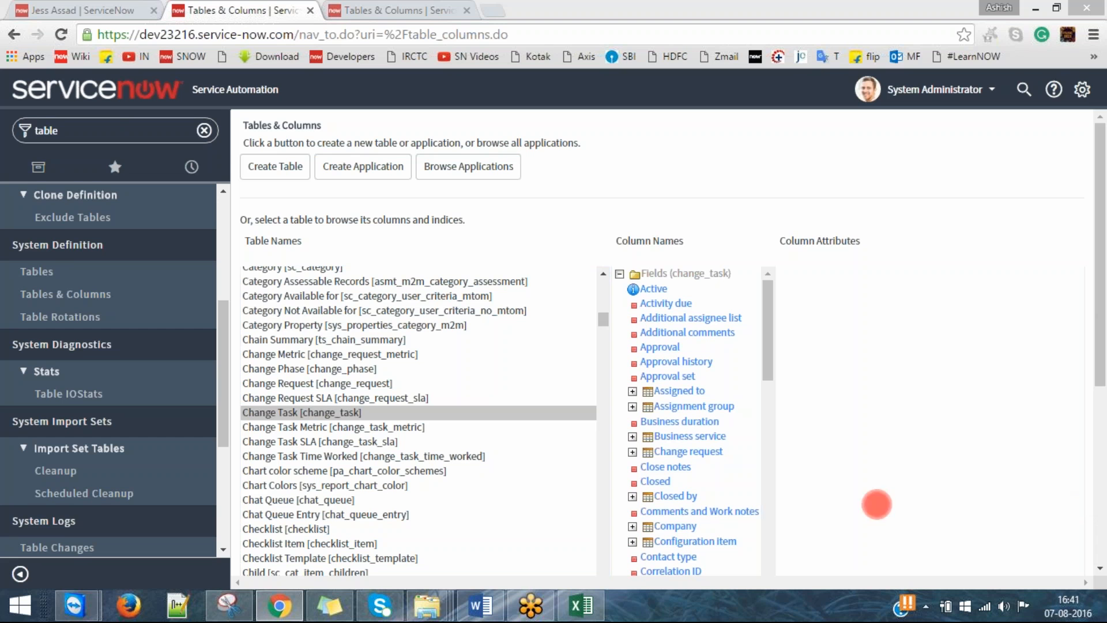
click(1035, 491)
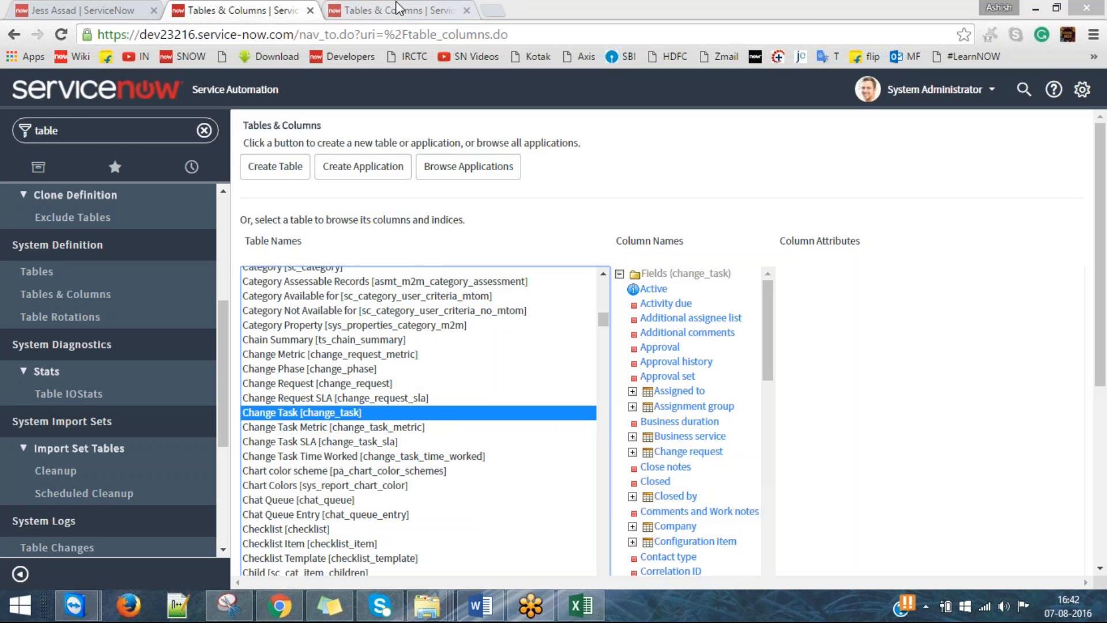
click(267, 9)
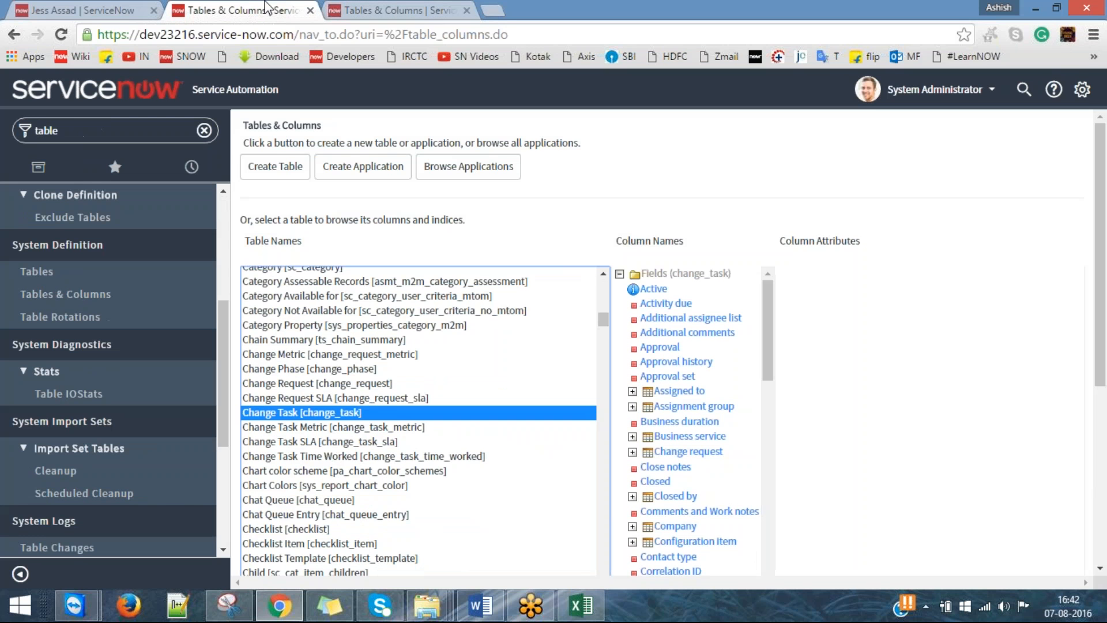
right_click(248, 7)
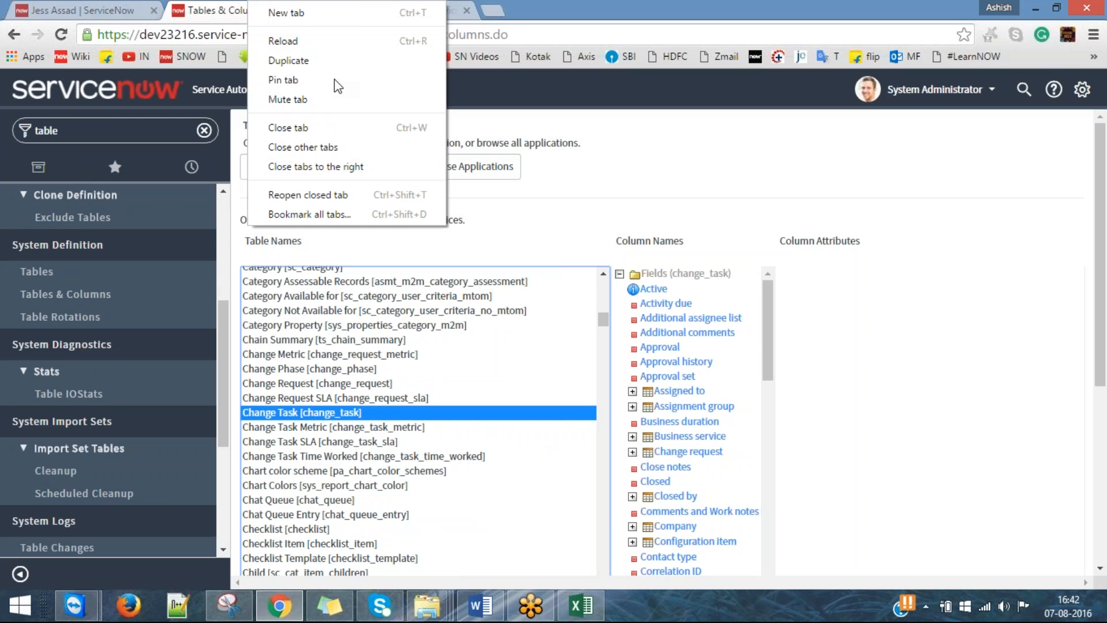
click(848, 177)
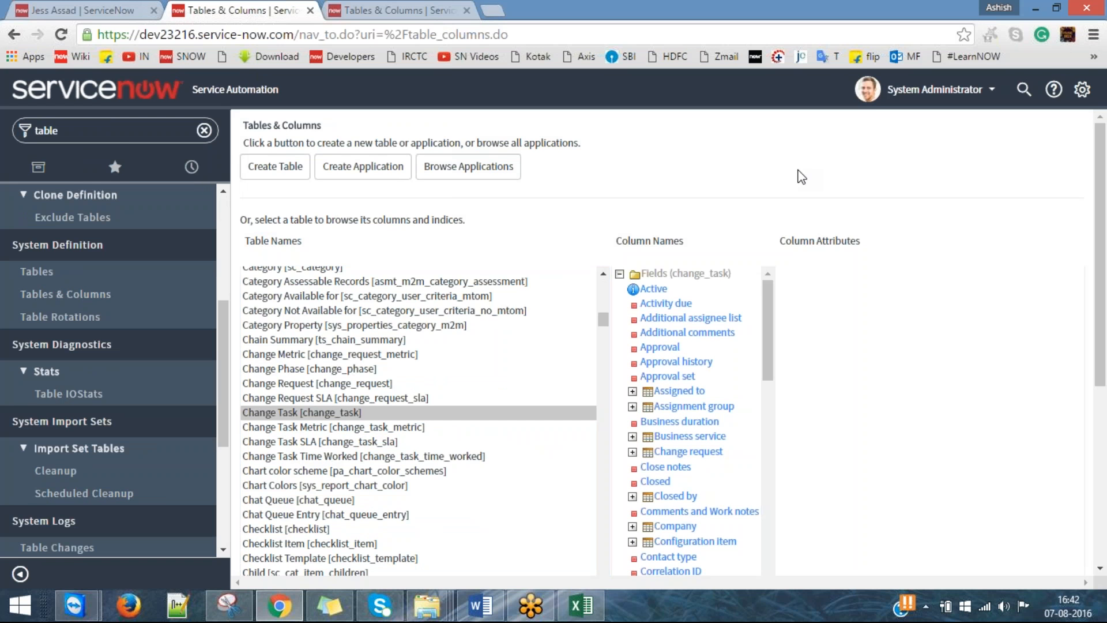
Create one more duplicate of the Tables & Columns browser tab that displays the Change Task columns.
right_click(226, 2)
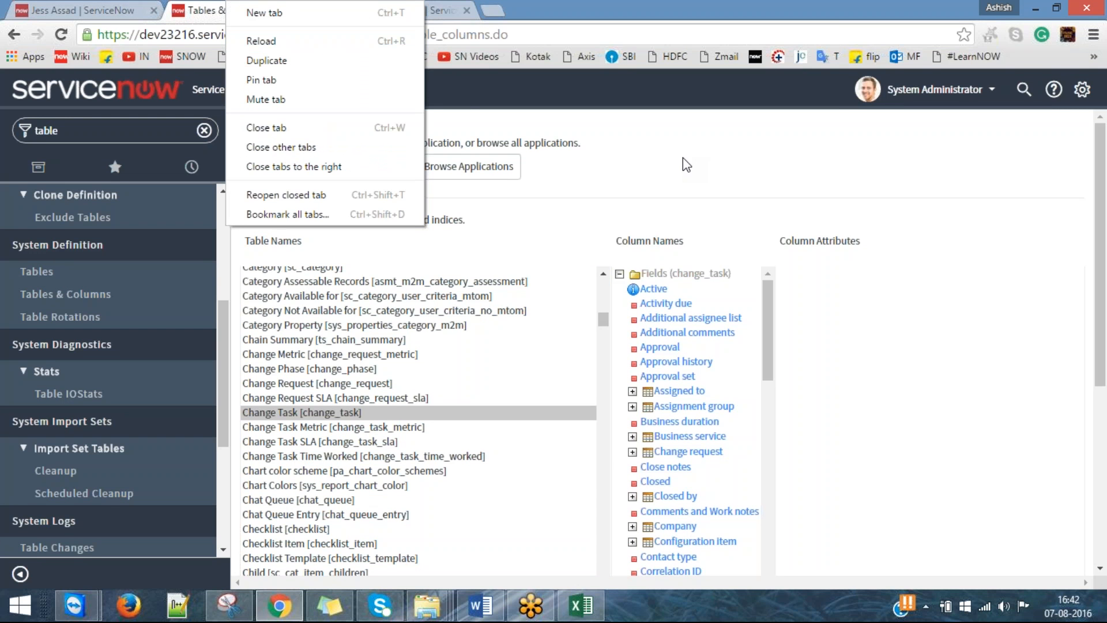
click(445, 8)
click(247, 7)
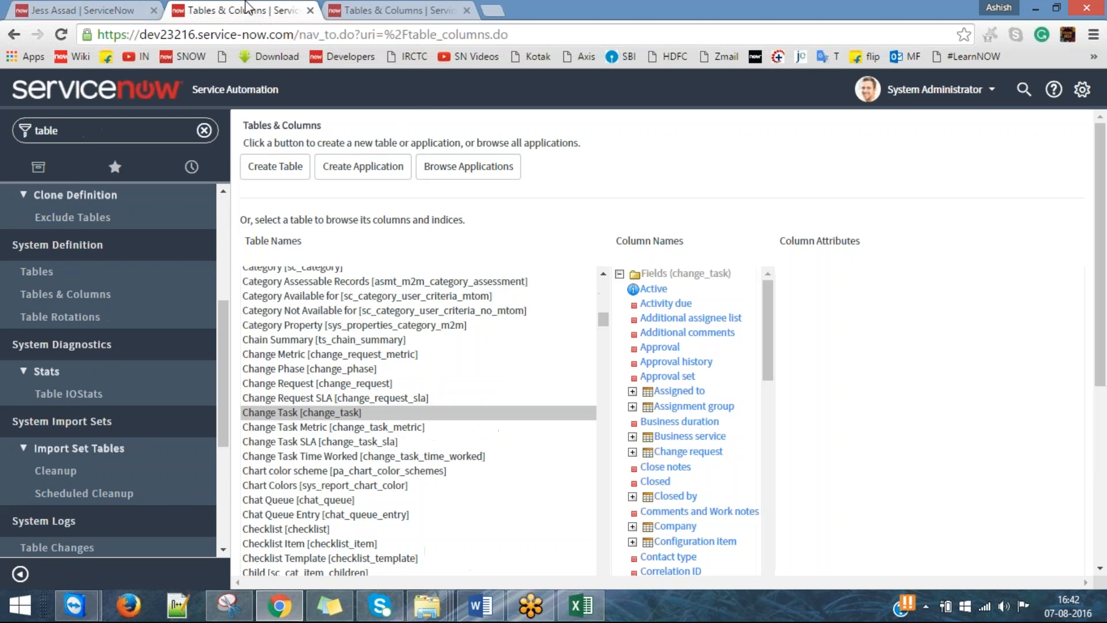
click(404, 9)
click(228, 6)
right_click(228, 7)
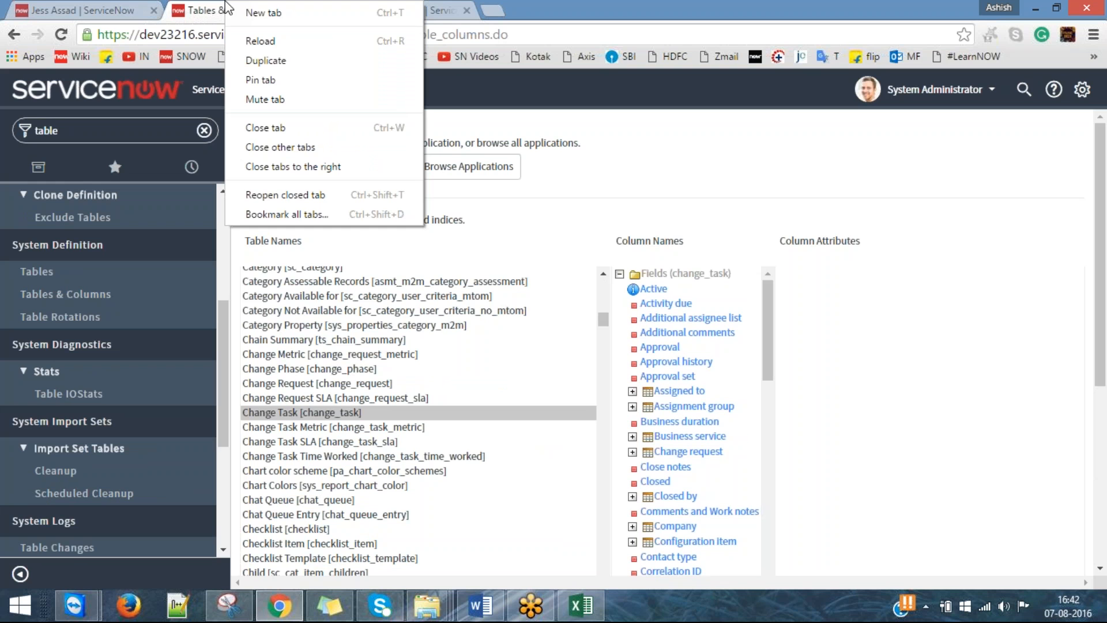
click(268, 62)
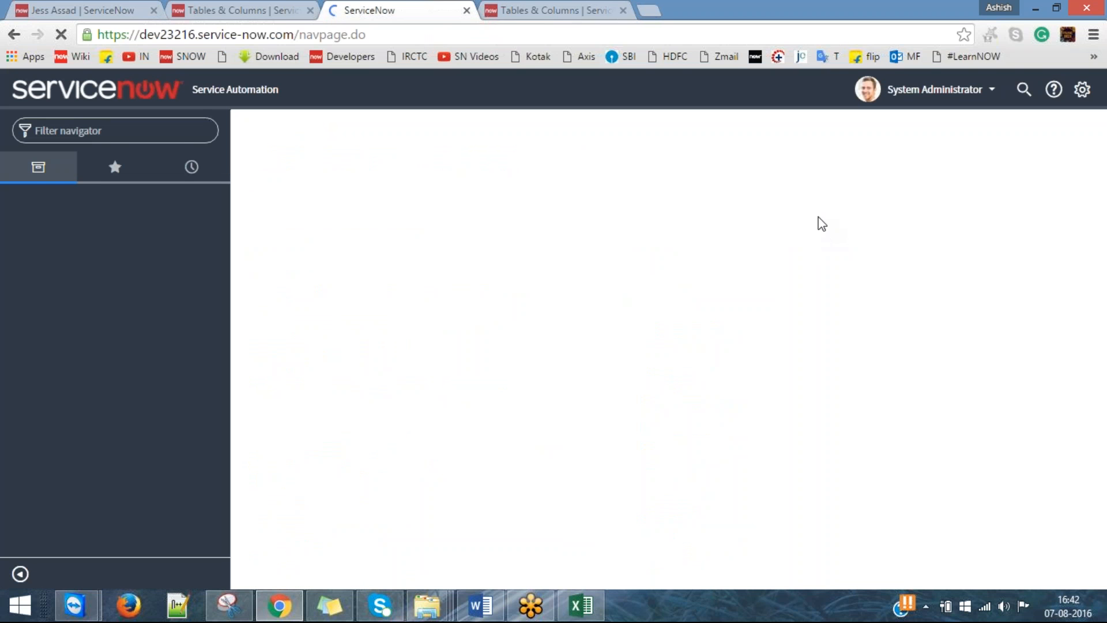
In the last Tables & Columns tab, open the Change Task records with change_task.list and look through them.
click(268, 7)
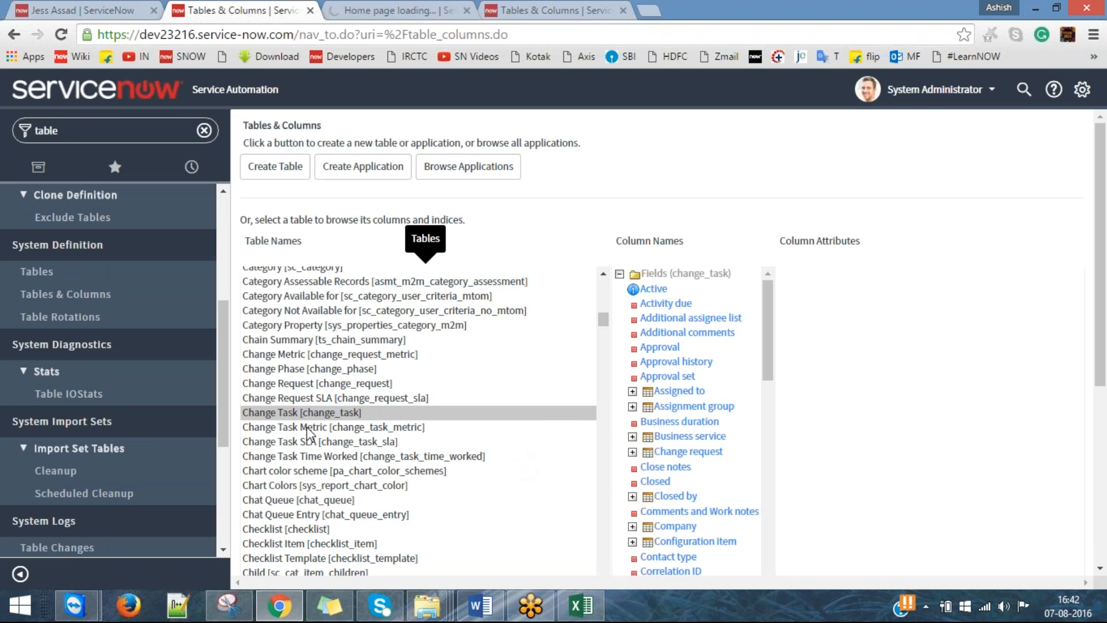
click(392, 7)
click(548, 10)
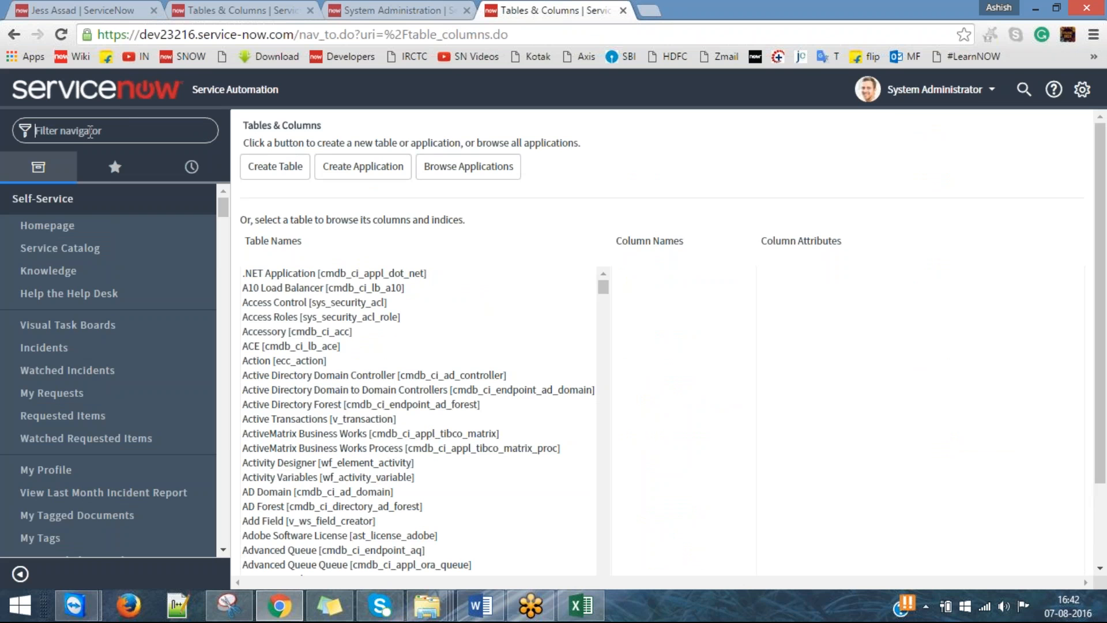
text(change)
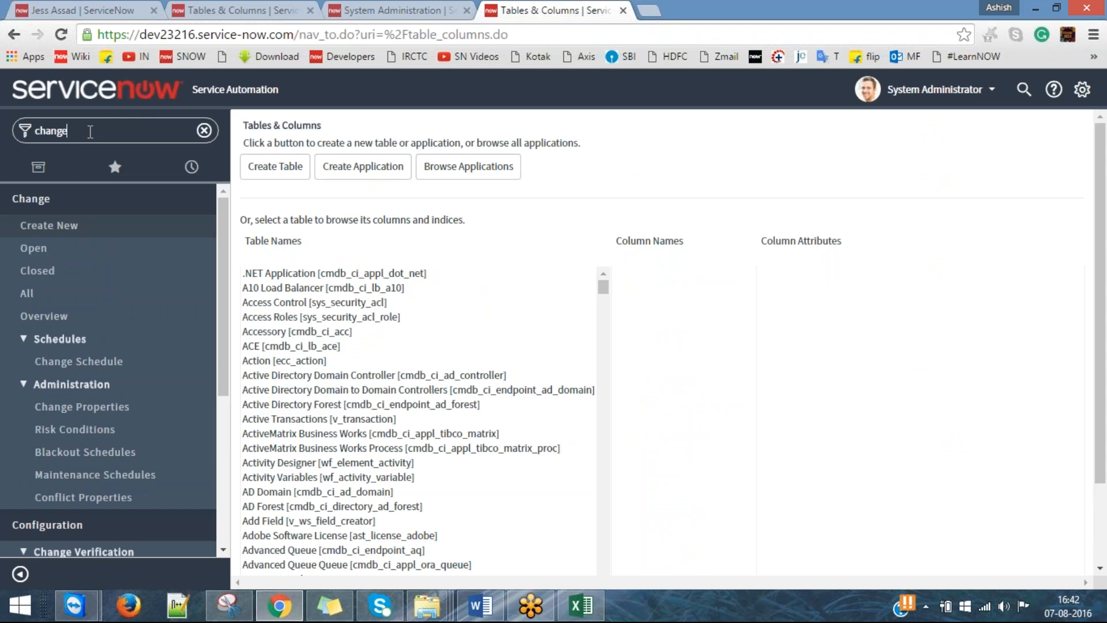
text(_task.list)
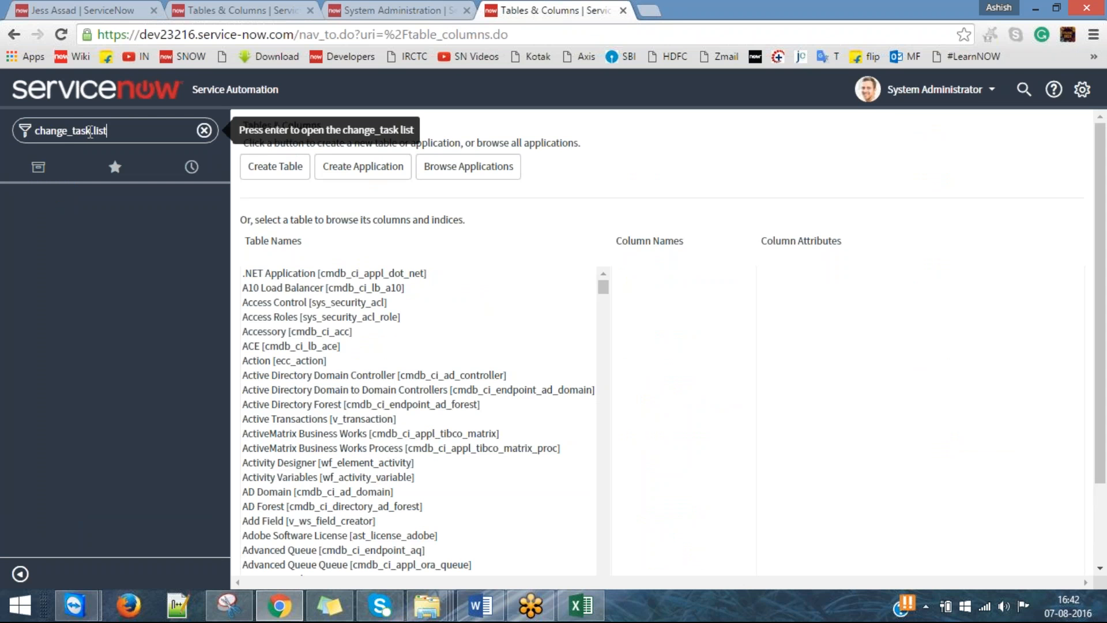
key(Return)
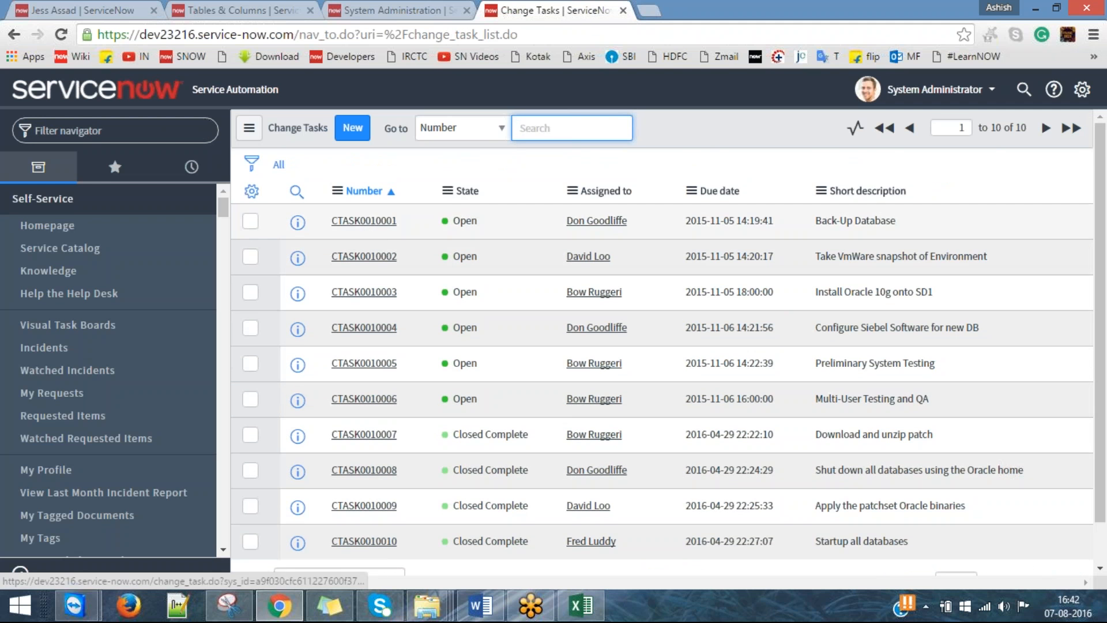
scroll(434, 252, down, 1)
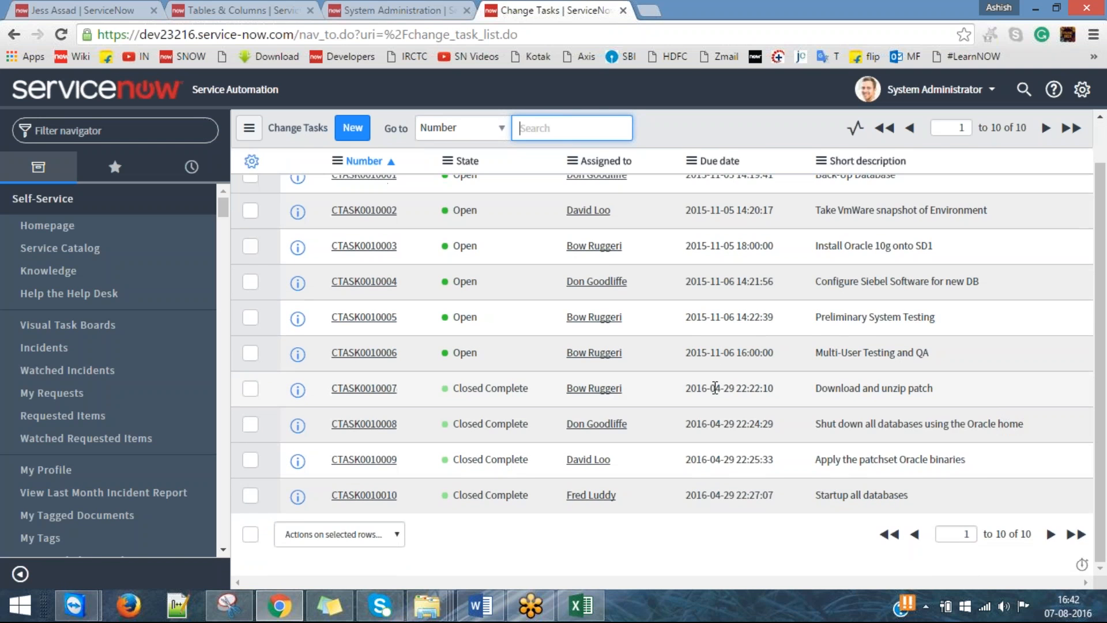
scroll(714, 388, up, 1)
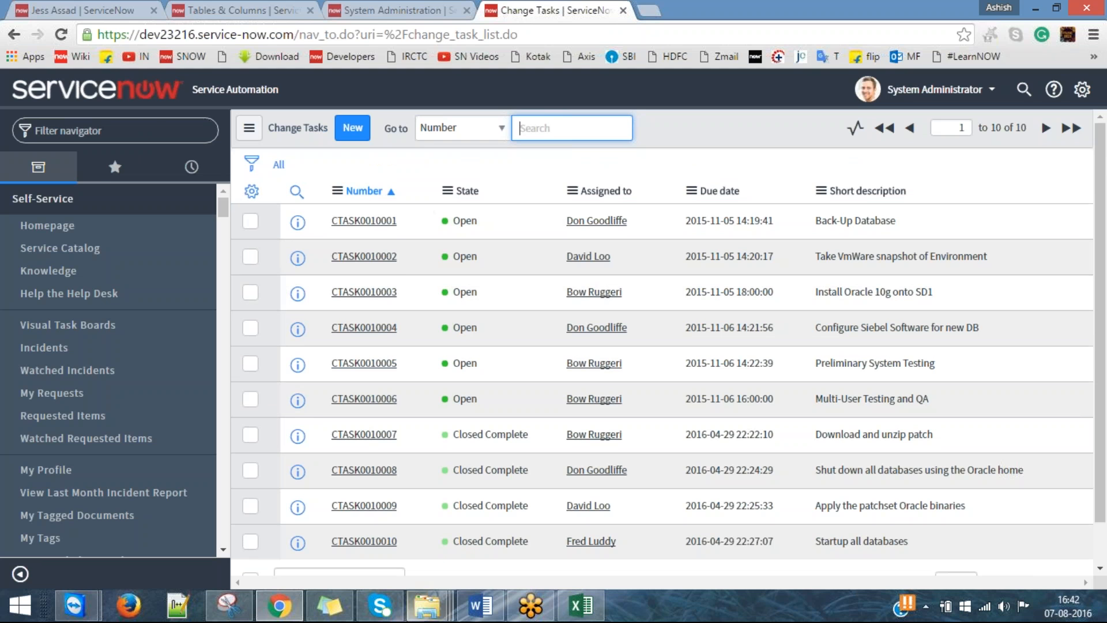
Switch to the session 3 notes in Word and start a dashed list below the table screenshot with INCIDENT.
click(480, 605)
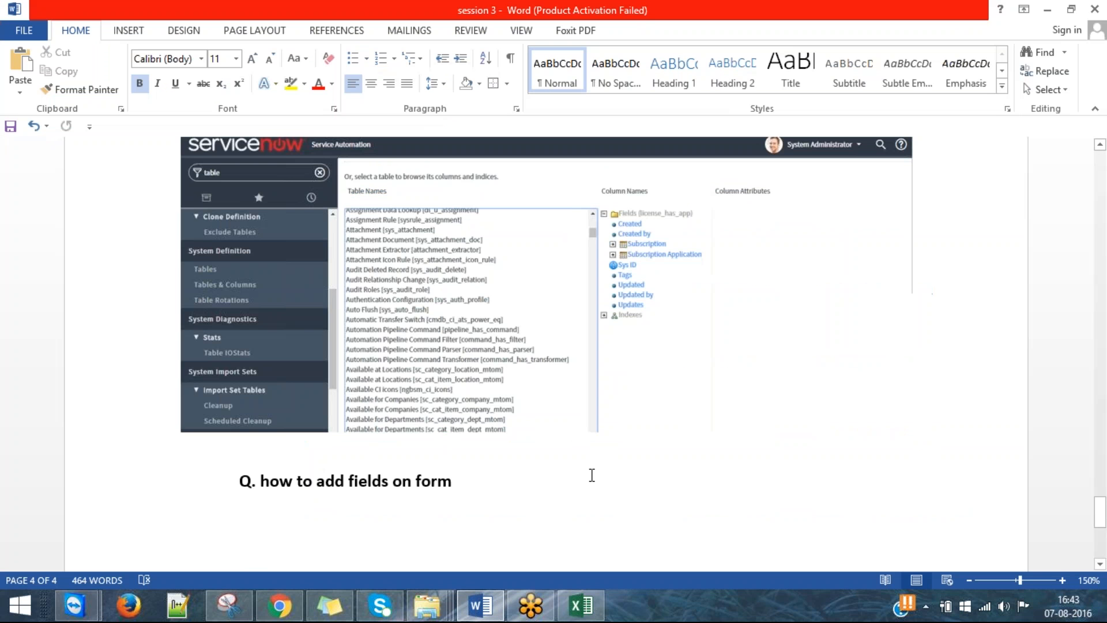
scroll(825, 383, up, 5)
scroll(786, 323, down, 7)
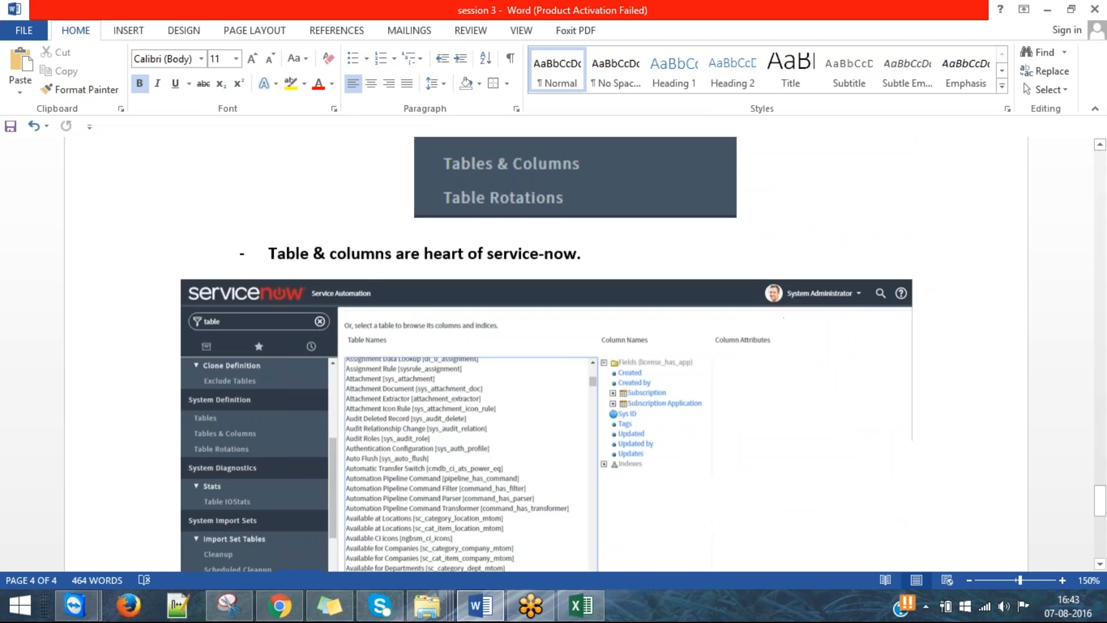
click(930, 334)
key(Return)
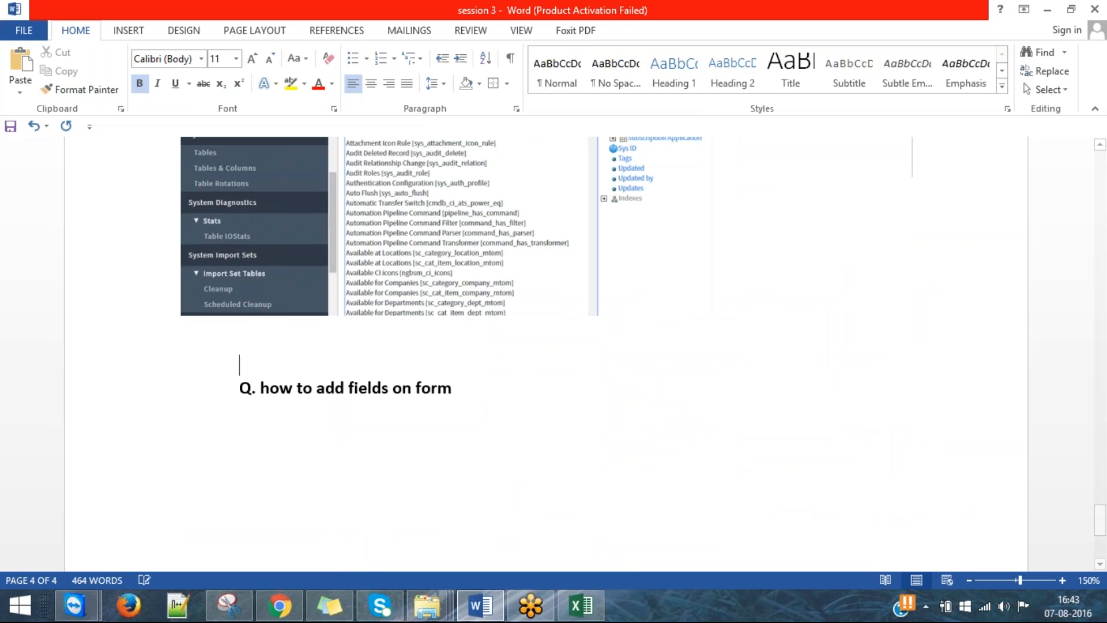
key(Up)
text(- INCIDENT)
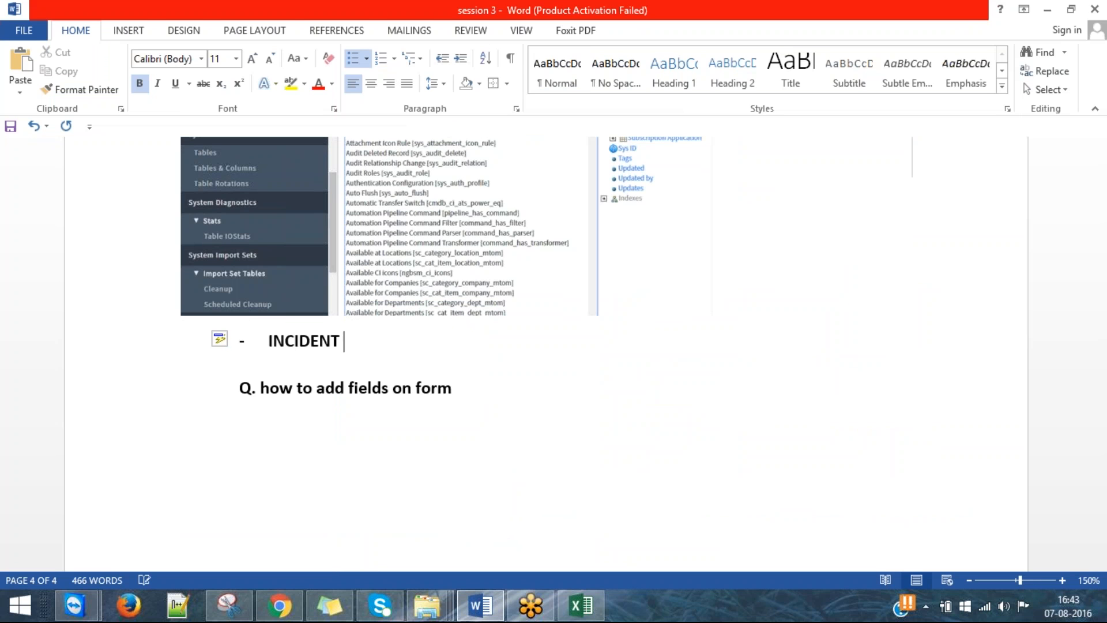
key(Return)
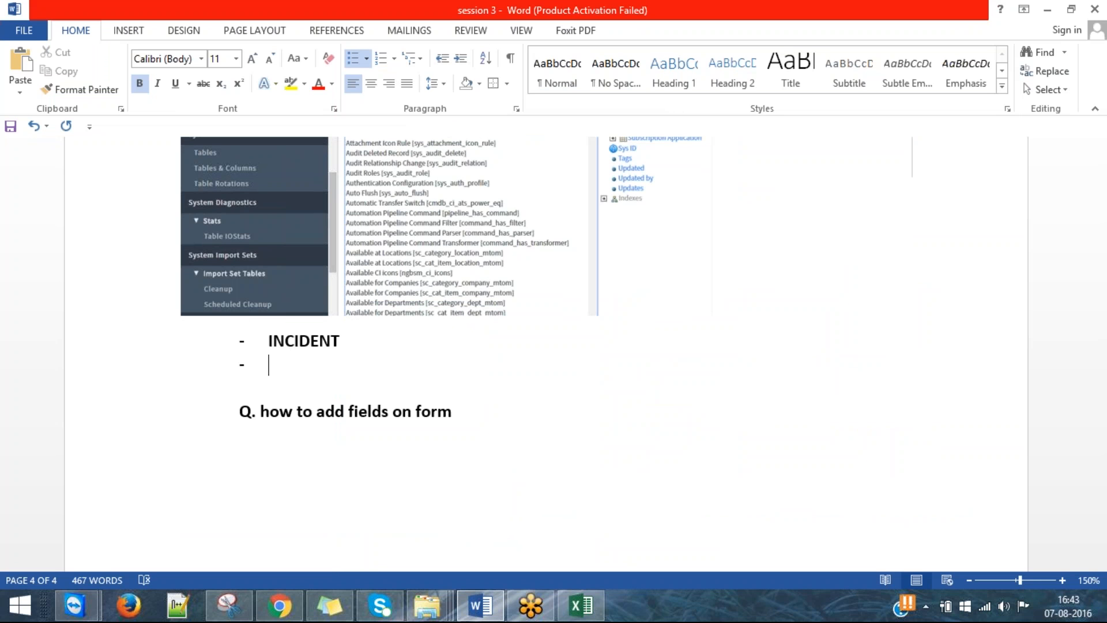
Add PROBLEM and CHANGE as further list items under INCIDENT and save the document.
text(PROBLEM)
key(BackSpace)
key(BackSpace)
key(BackSpace)
text(LEM)
key(Return)
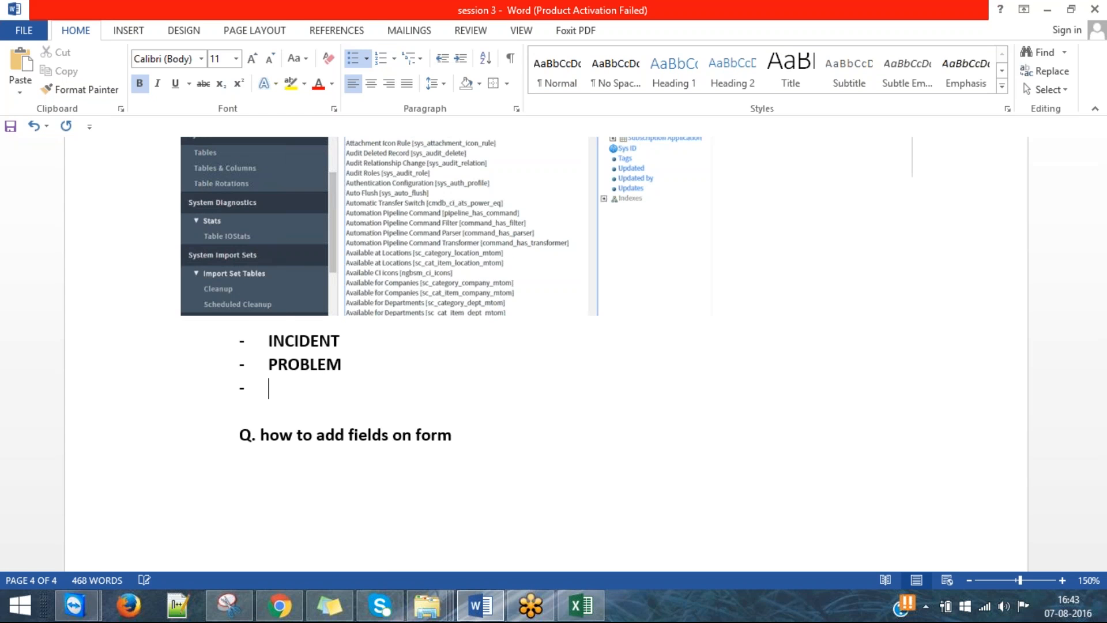
text(CHANGE)
key(ctrl+s)
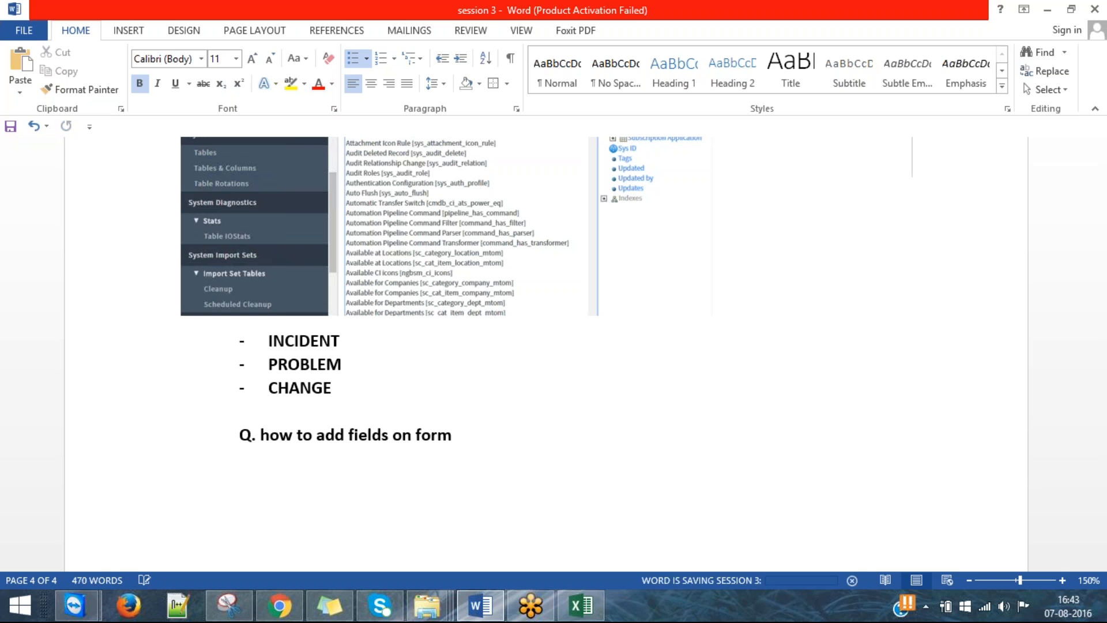
Switch back to Chrome and review the Change Tasks record list.
key(alt+Tab)
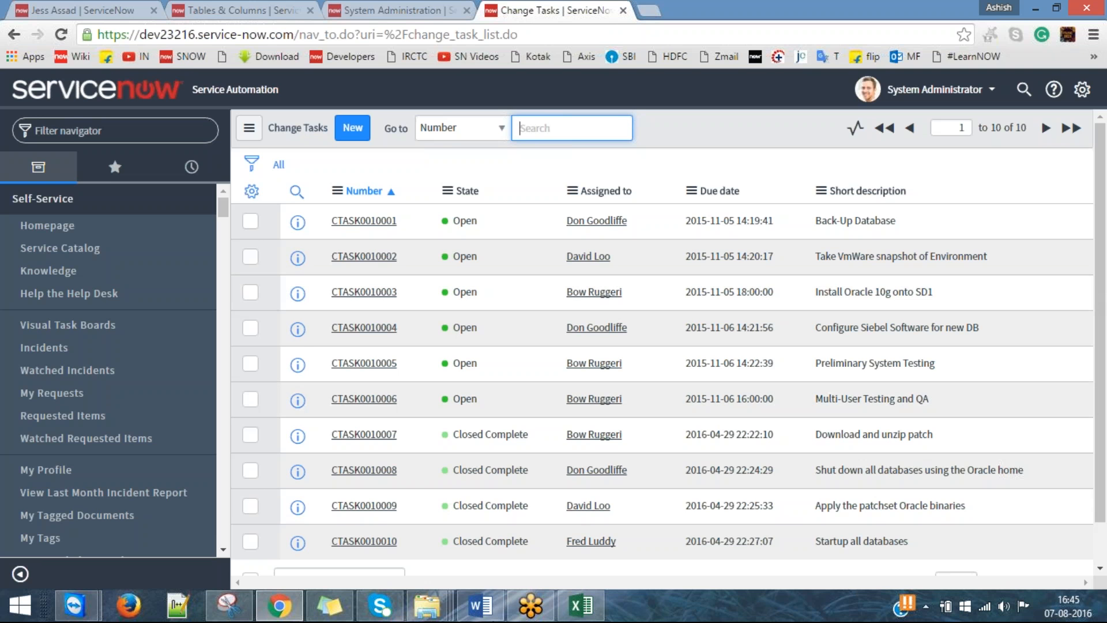
click(480, 606)
click(487, 598)
click(397, 7)
click(540, 6)
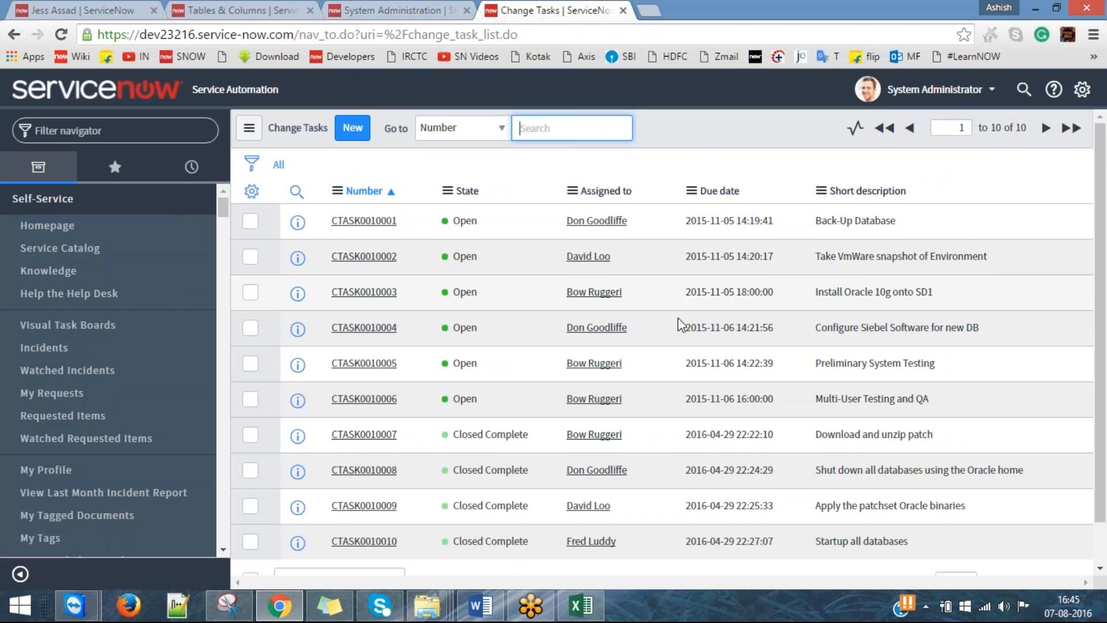
scroll(793, 376, down, 1)
scroll(795, 376, up, 1)
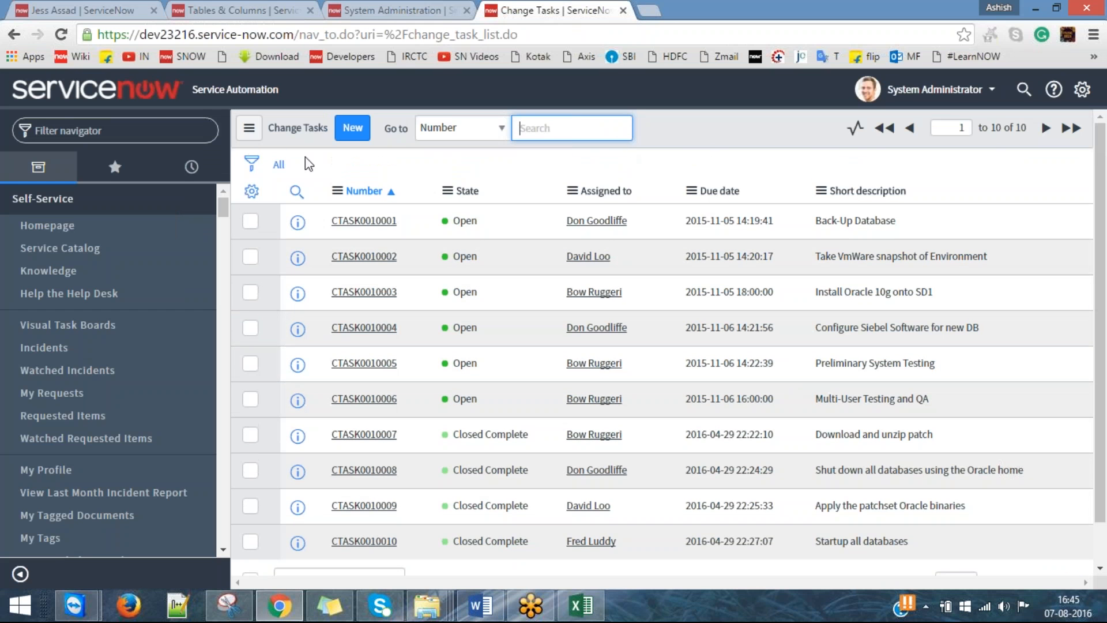
Open a blank Change Task form directly by entering the table name in the navigator filter.
click(148, 127)
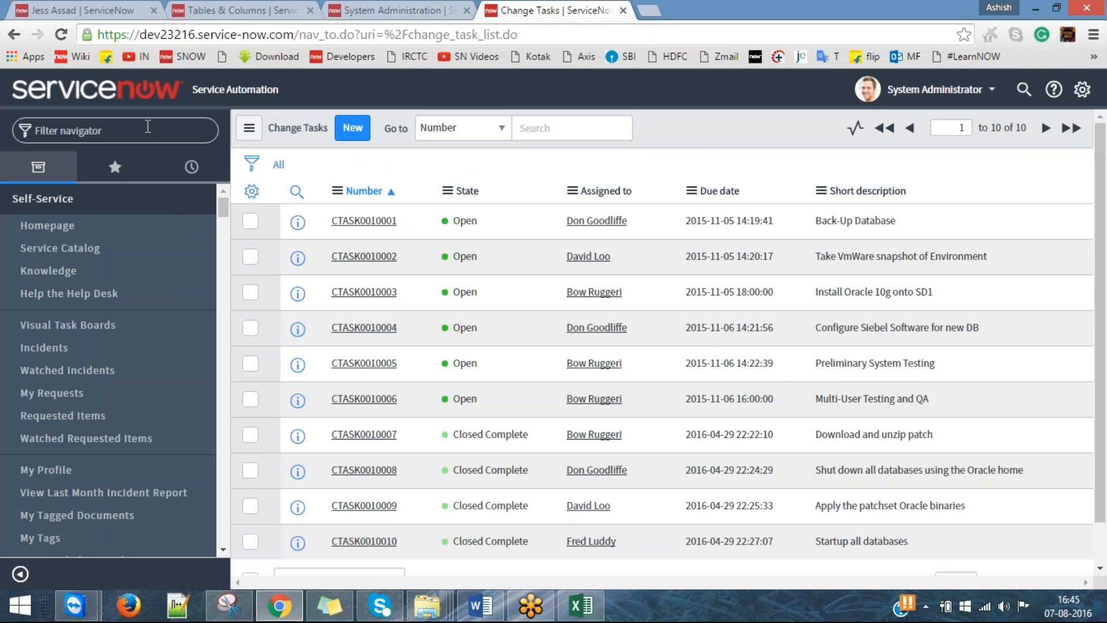
text(chaneg)
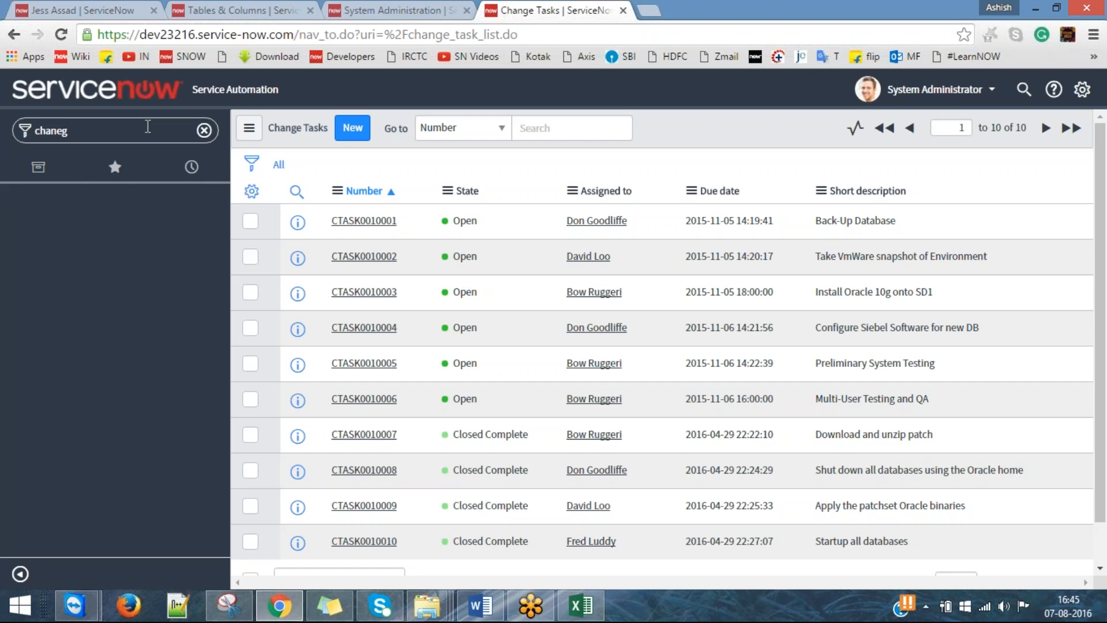
key(BackSpace)
key(BackSpace)
text(ge_task_list.do)
key(Return)
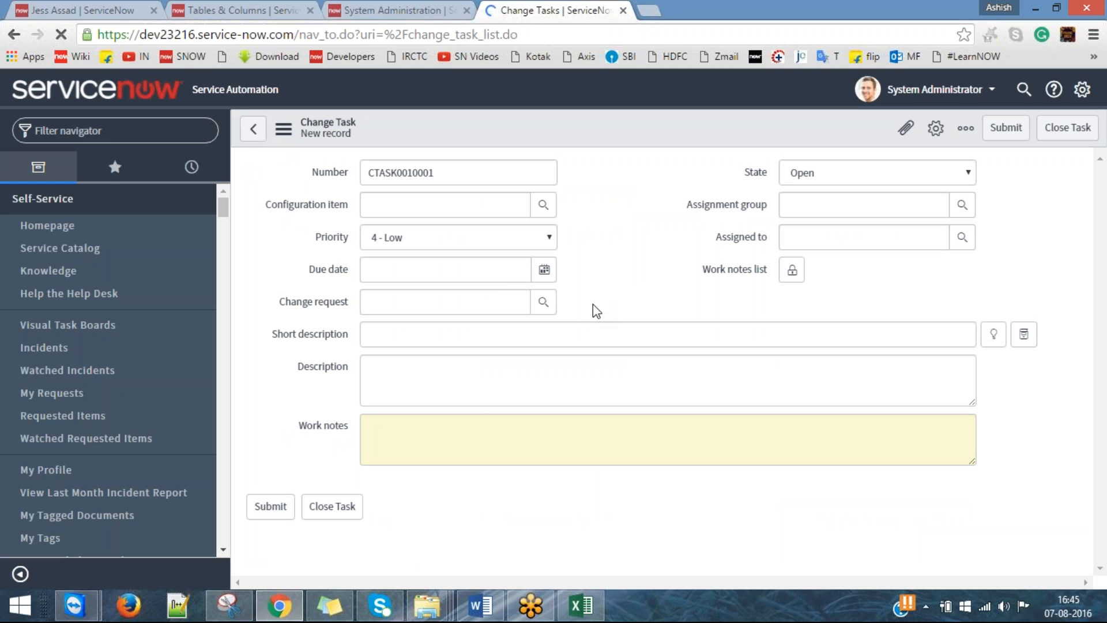
click(705, 239)
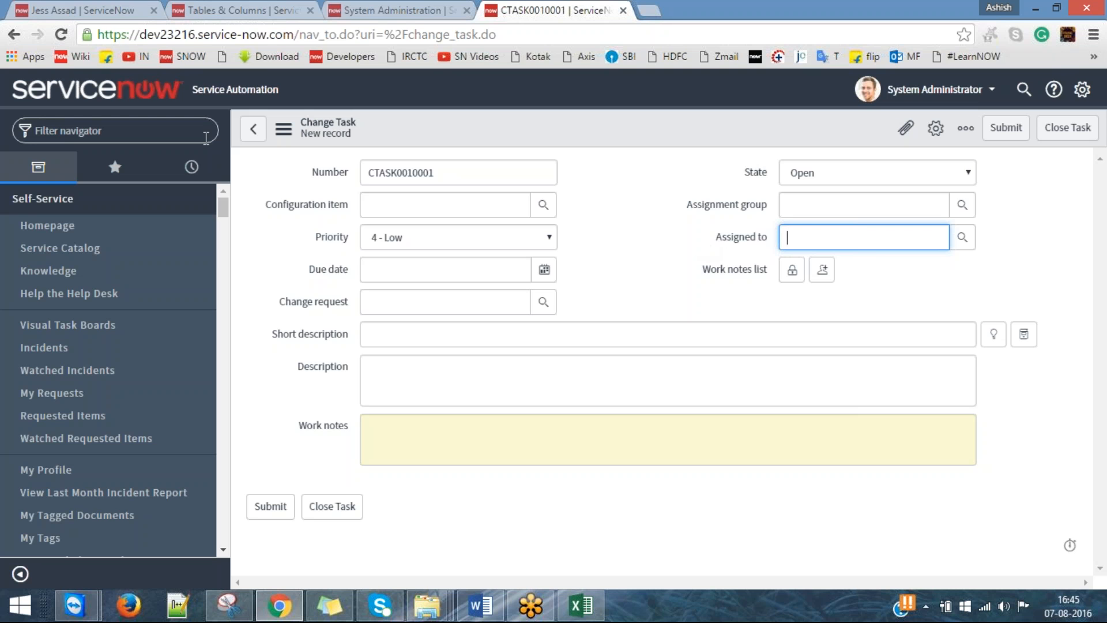
Return to the Tables & Columns browser tab and display the columns and index creator of Incident [incident].
click(481, 605)
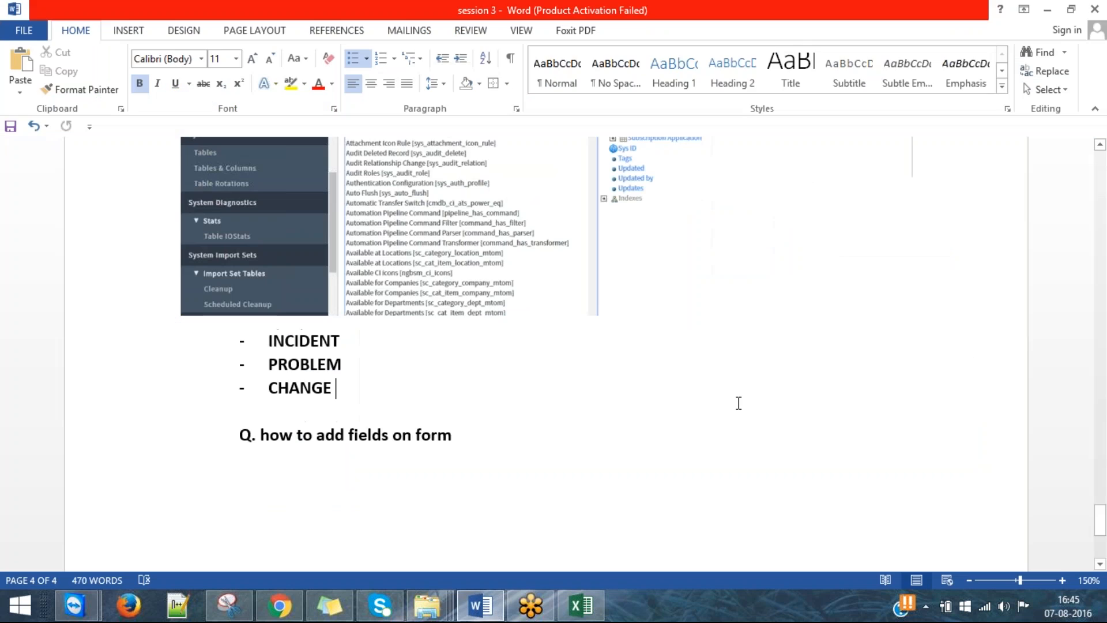
key(alt+Tab)
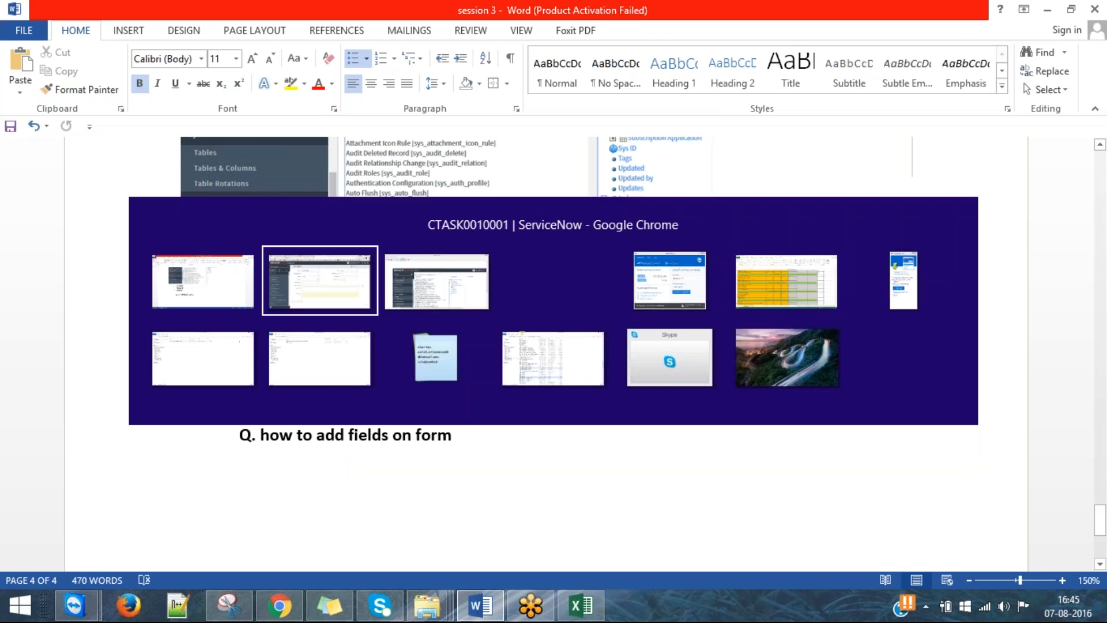
click(411, 8)
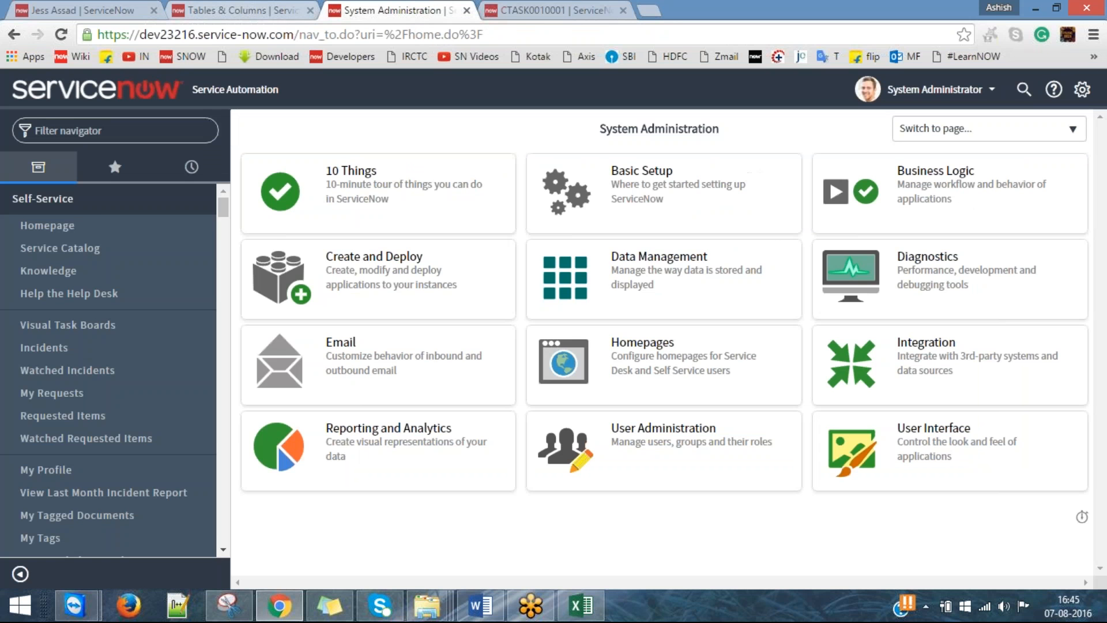
click(231, 9)
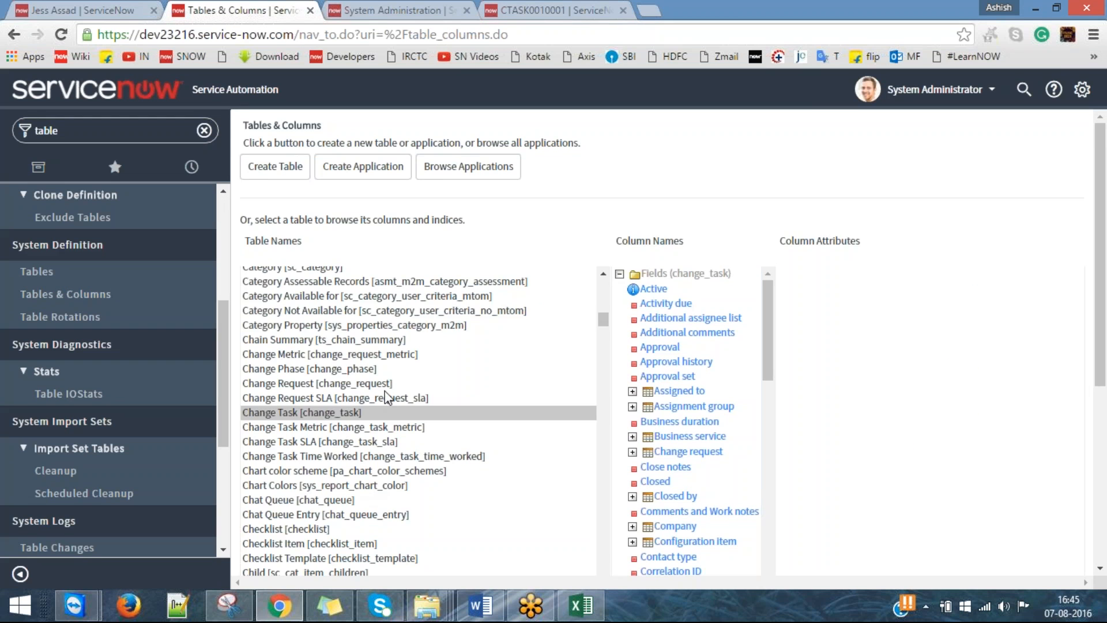
click(385, 390)
text(incident)
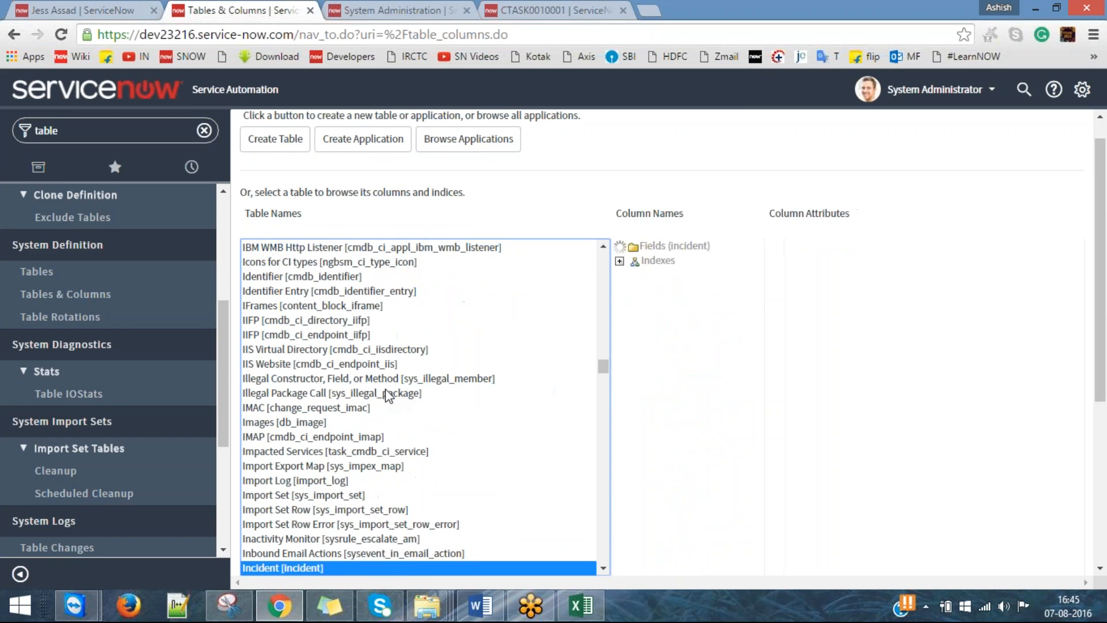
scroll(695, 353, down, 5)
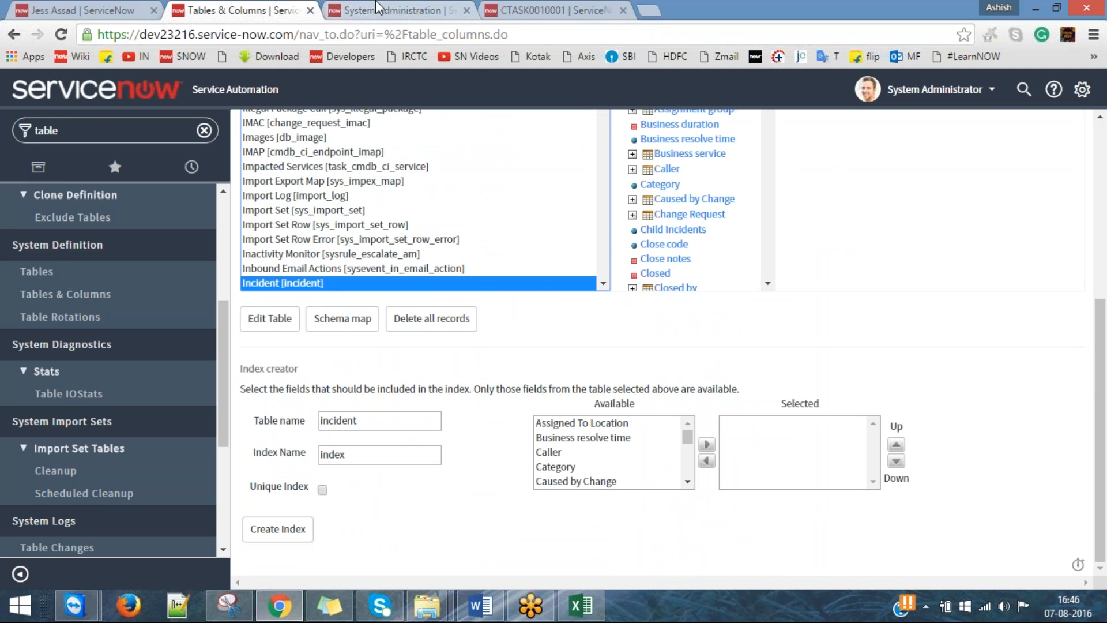
Open the schema map of the Incident table in a new browser tab.
click(386, 8)
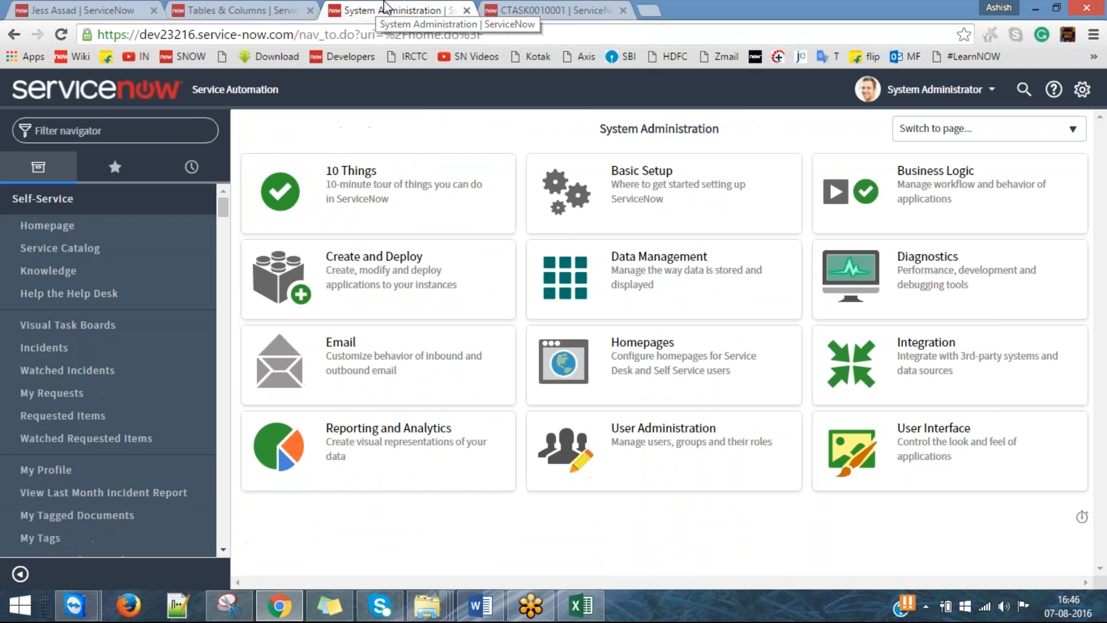
click(246, 9)
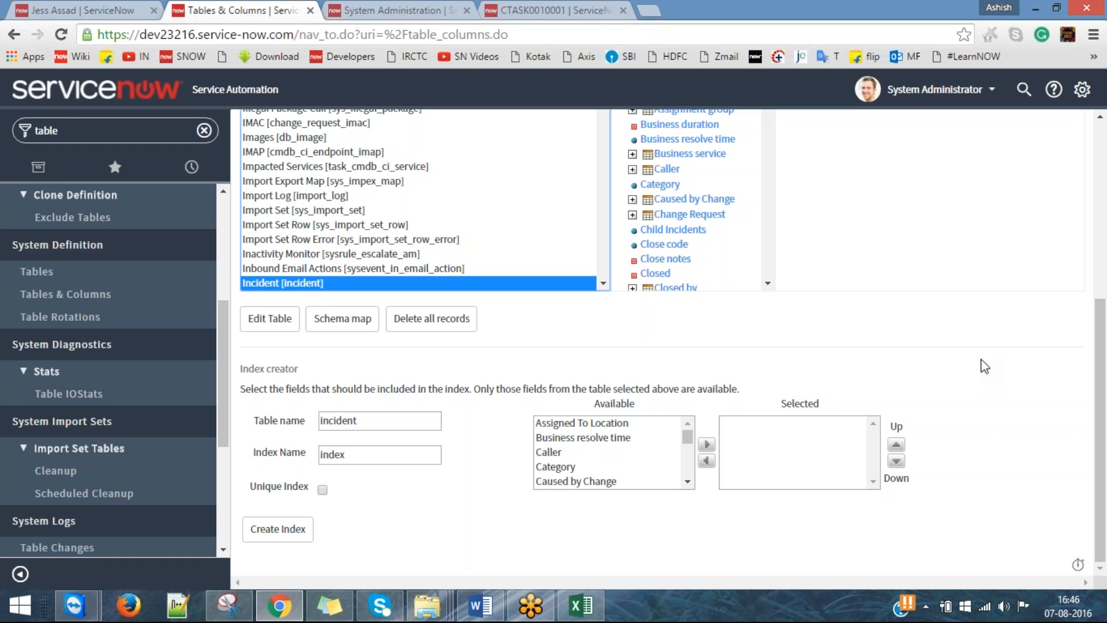
click(352, 337)
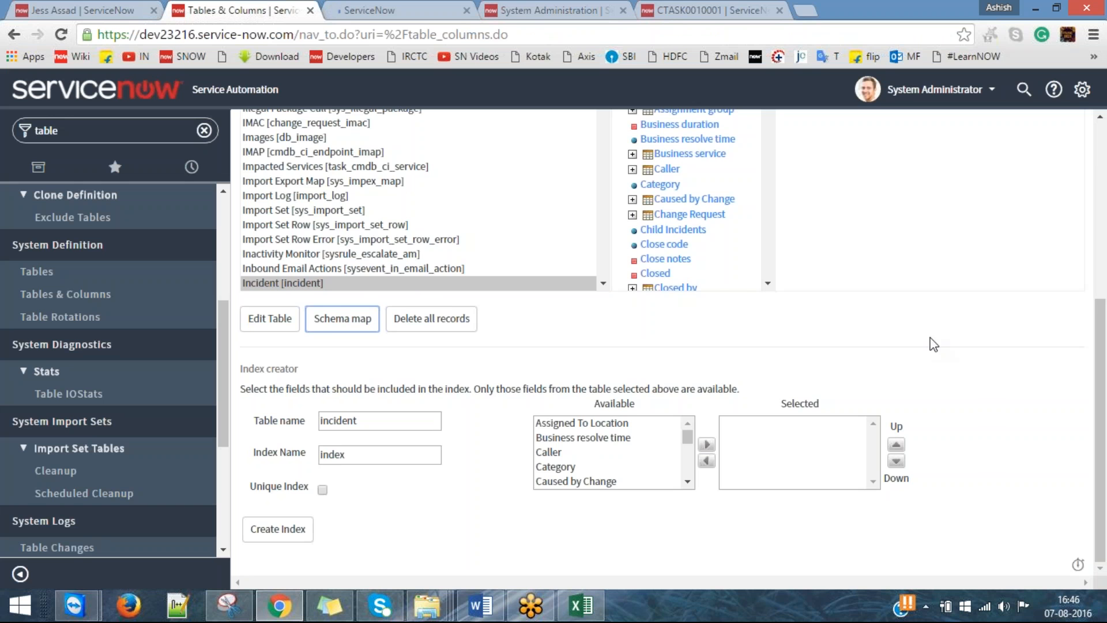
scroll(977, 343, up, 2)
scroll(969, 340, up, 3)
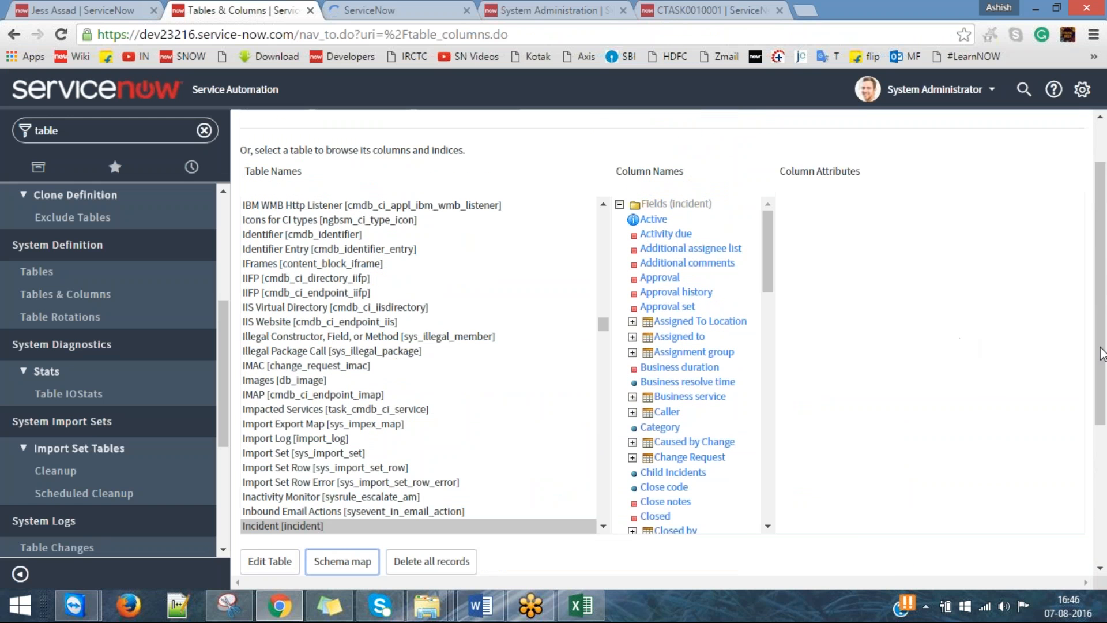
Try to capture a snip of the Table Names list with the selected Incident table and the buttons below it.
scroll(1103, 359, down, 1)
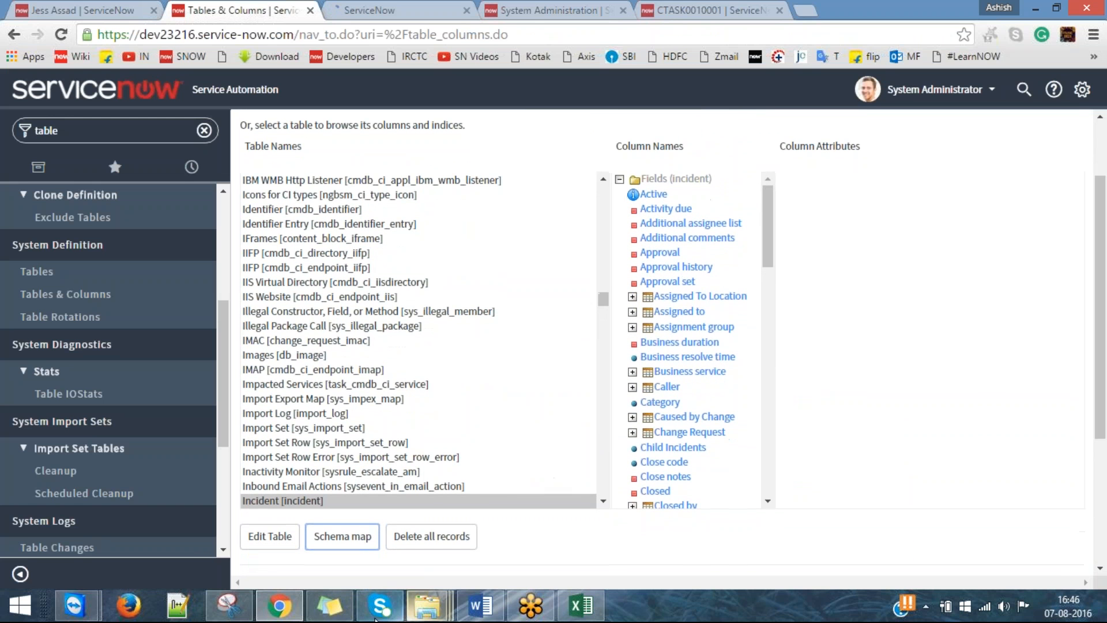
click(176, 610)
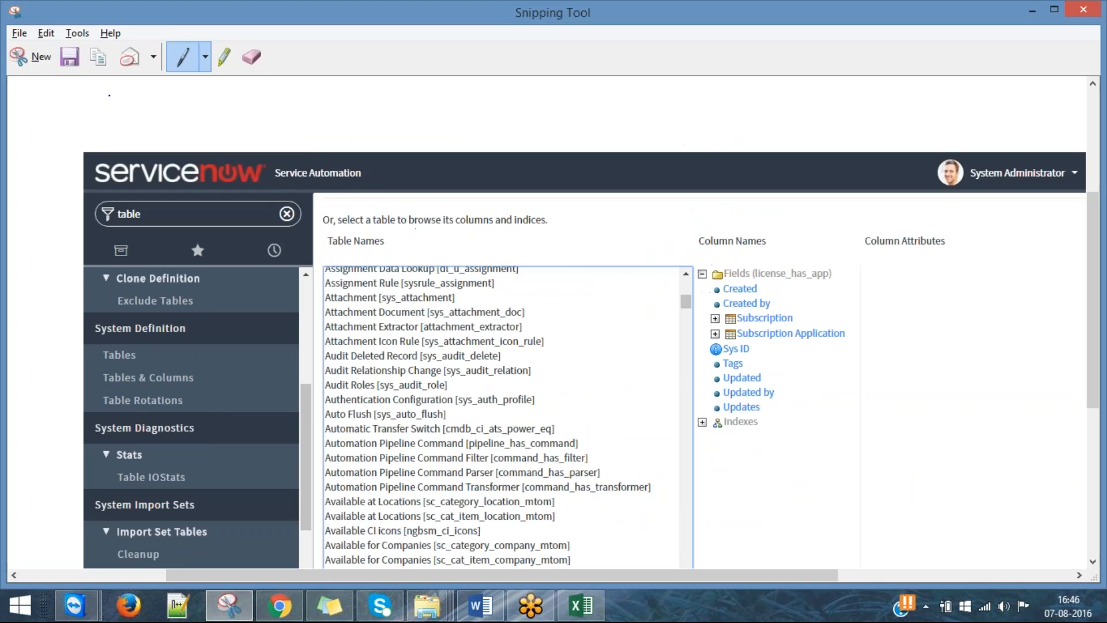
click(34, 54)
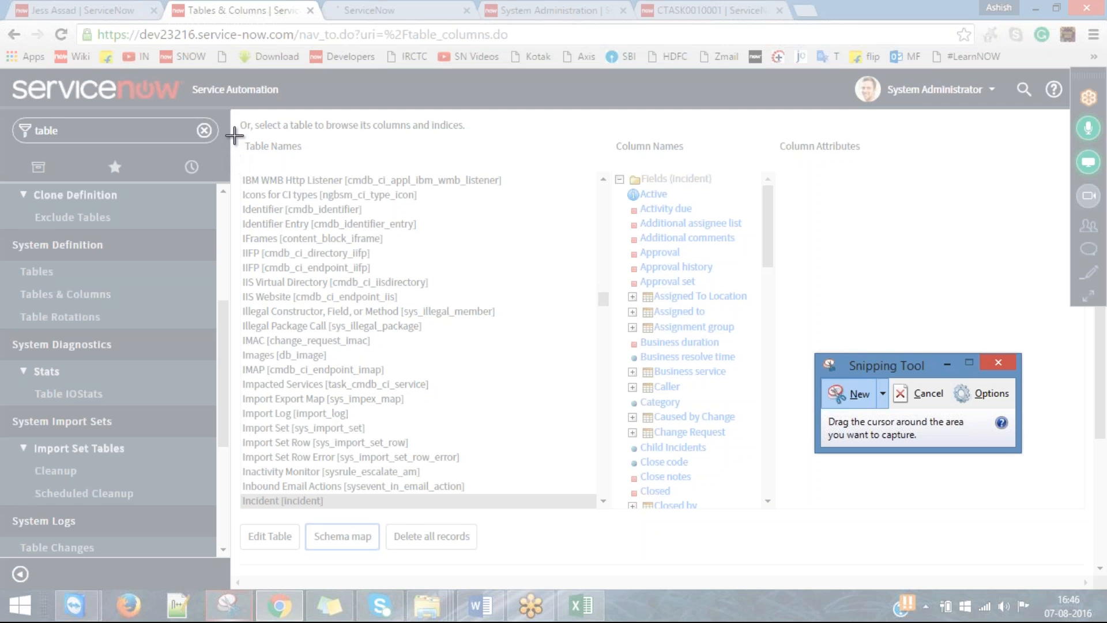
drag(231, 119, 622, 552)
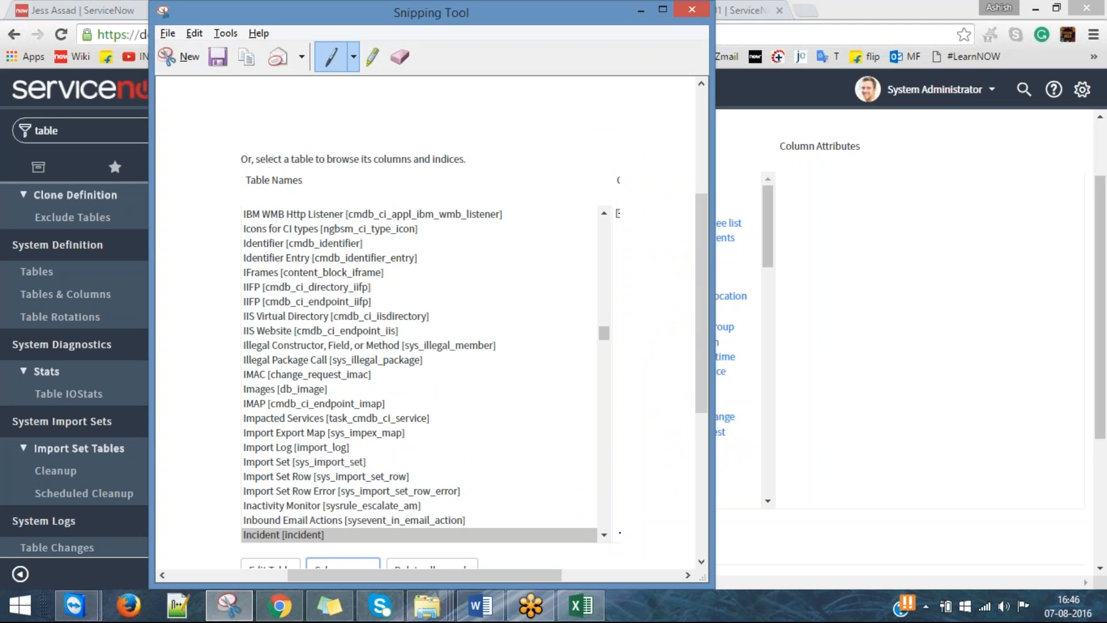
Open Paint, paste the captured snip into a blank canvas and set the drawing colour to red.
key(super+r)
text(mspaint)
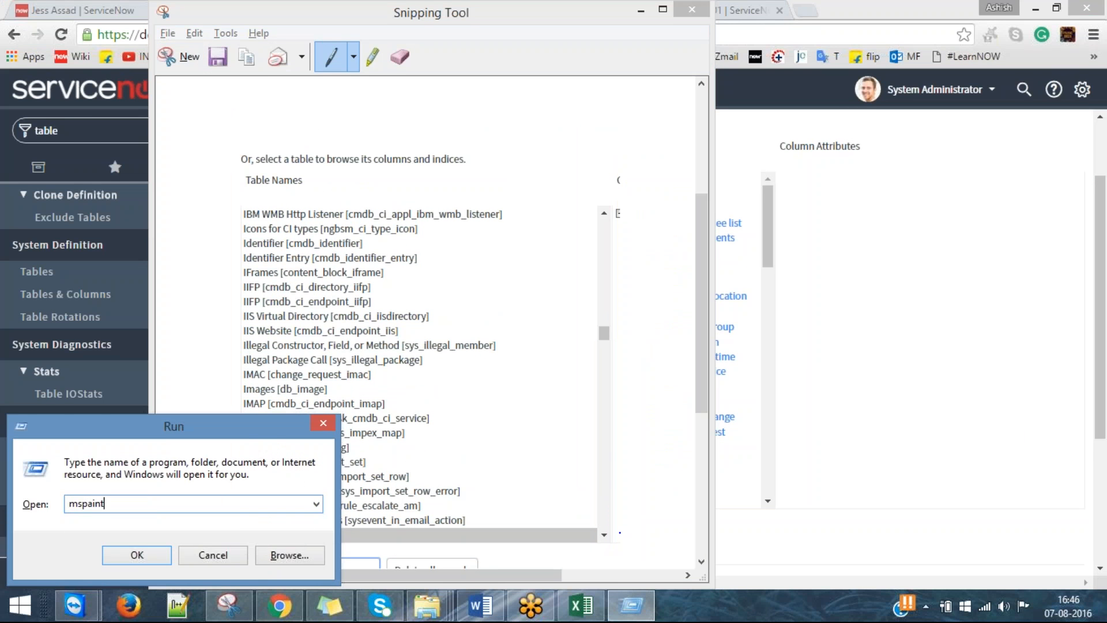
key(Return)
key(ctrl+v)
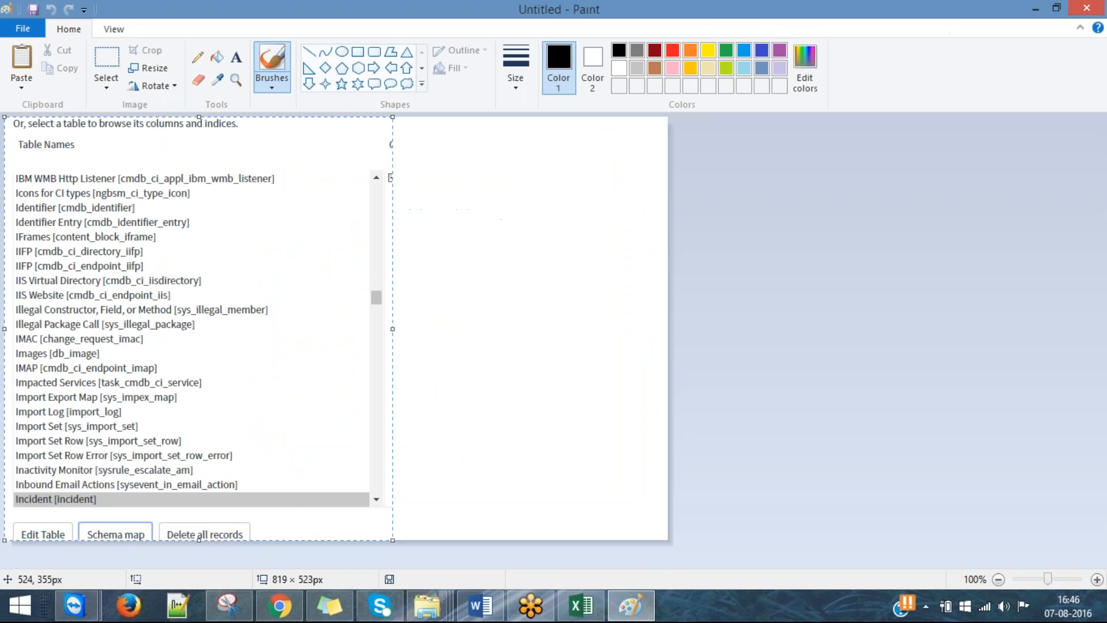
click(672, 50)
Try to outline the cut-off Schema map button with a red rectangle, and undo both the outline and the pasted snip.
click(357, 51)
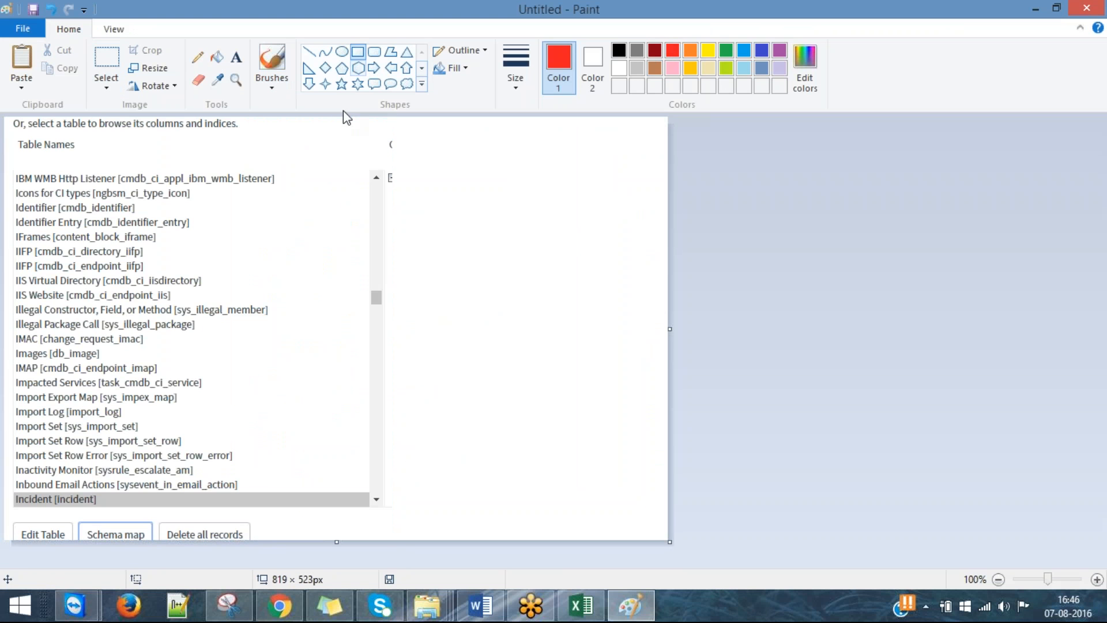
drag(72, 512, 107, 530)
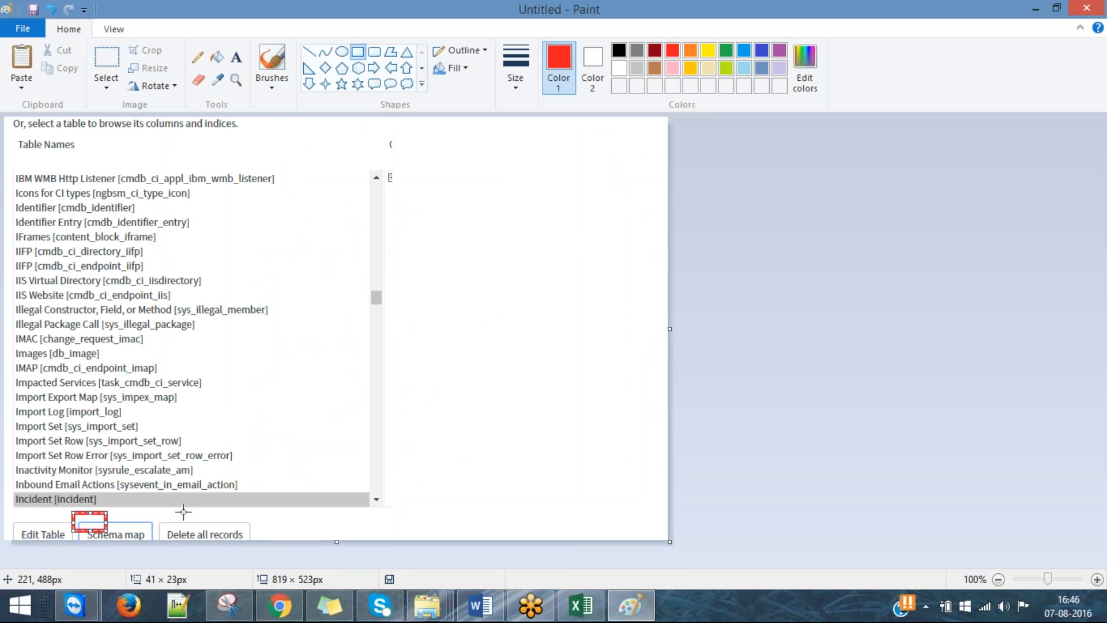
key(ctrl+z)
key(ctrl+z)
Return to the Tables & Columns page in Chrome and snip the table list including the complete Schema map button.
key(alt+Tab)
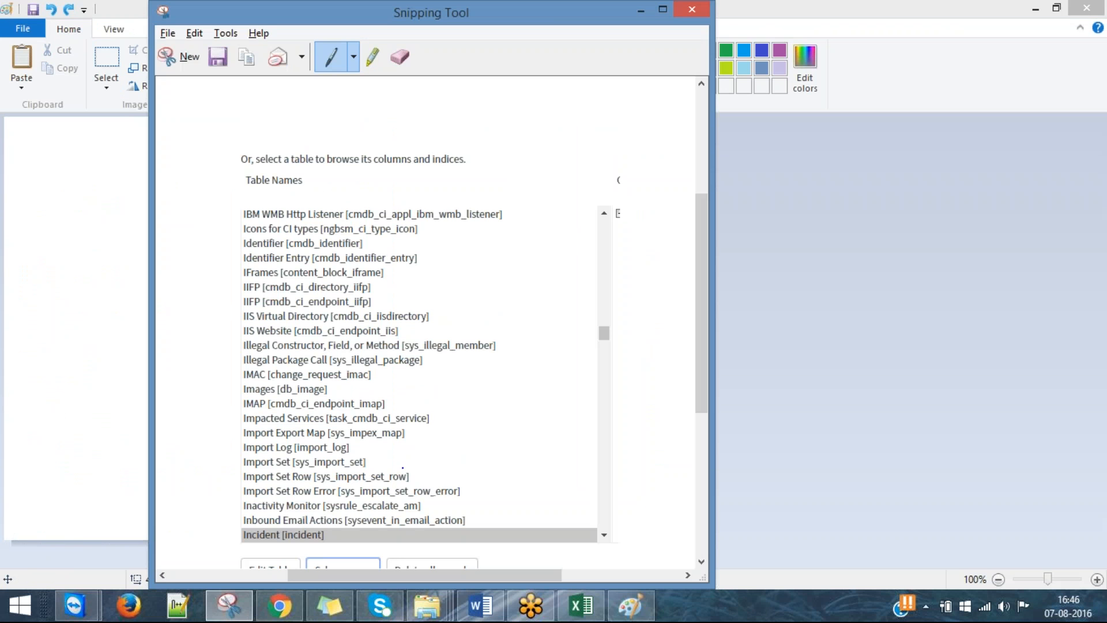
click(641, 9)
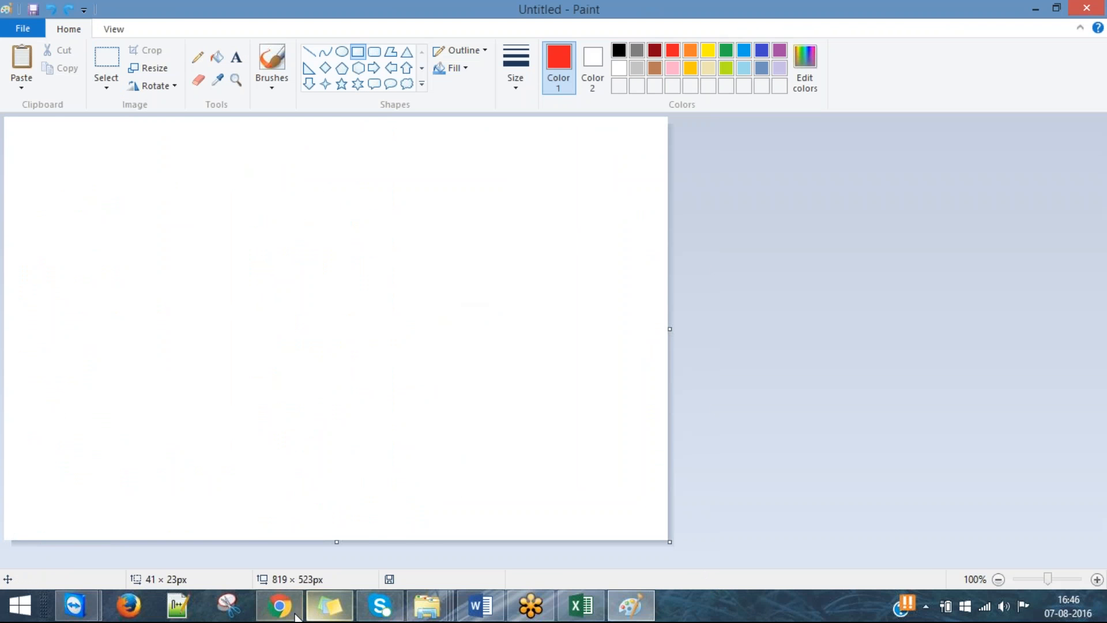
click(279, 606)
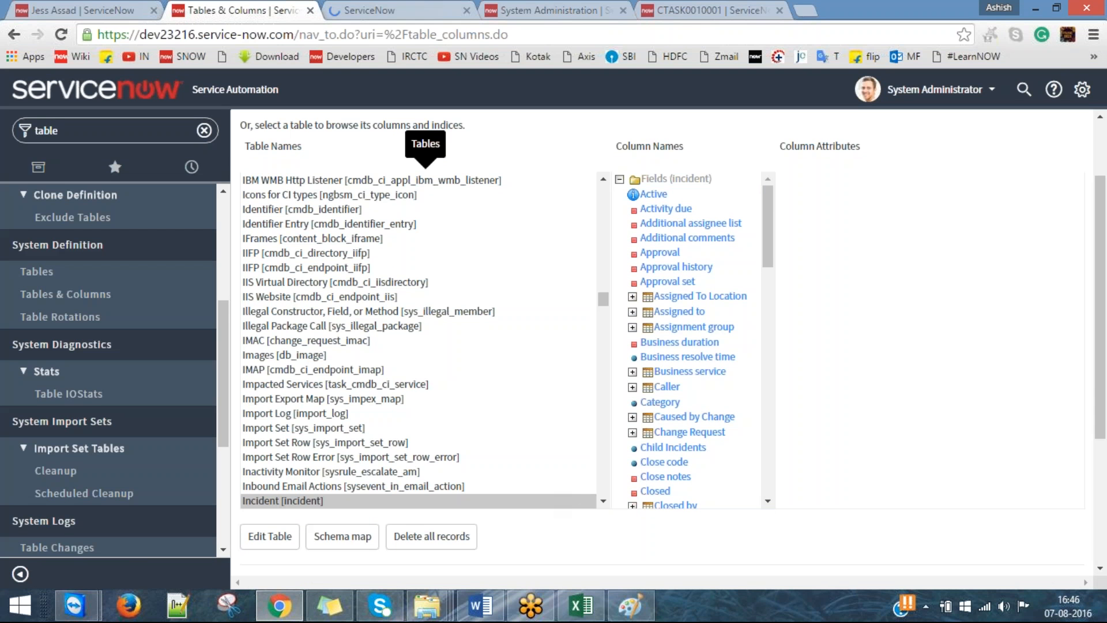
click(357, 10)
click(274, 8)
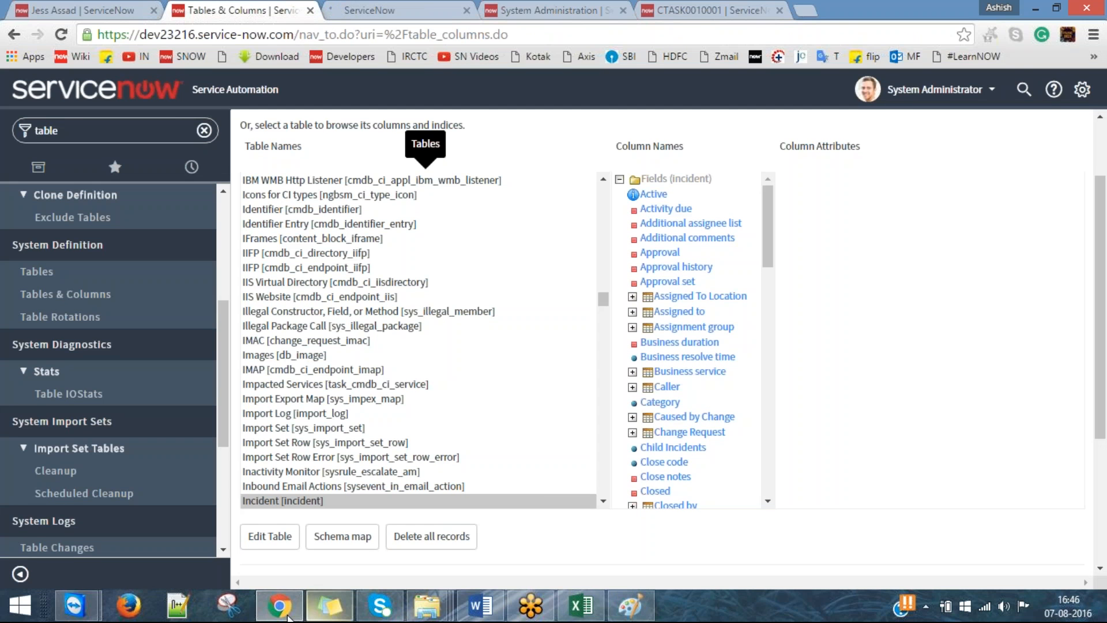
click(230, 606)
click(853, 394)
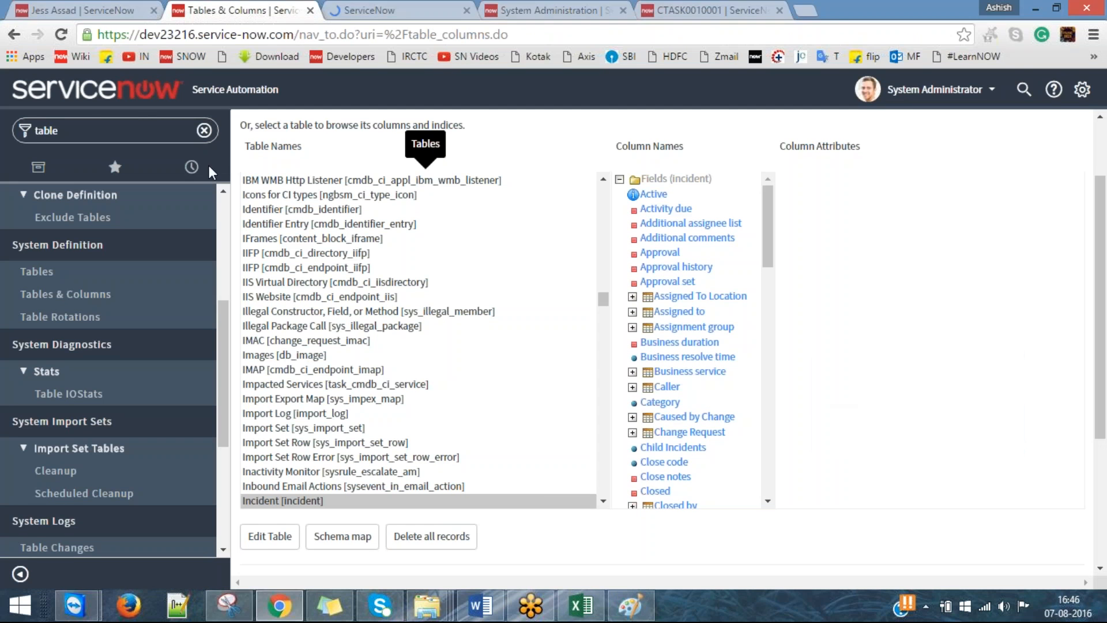
drag(594, 552, 620, 561)
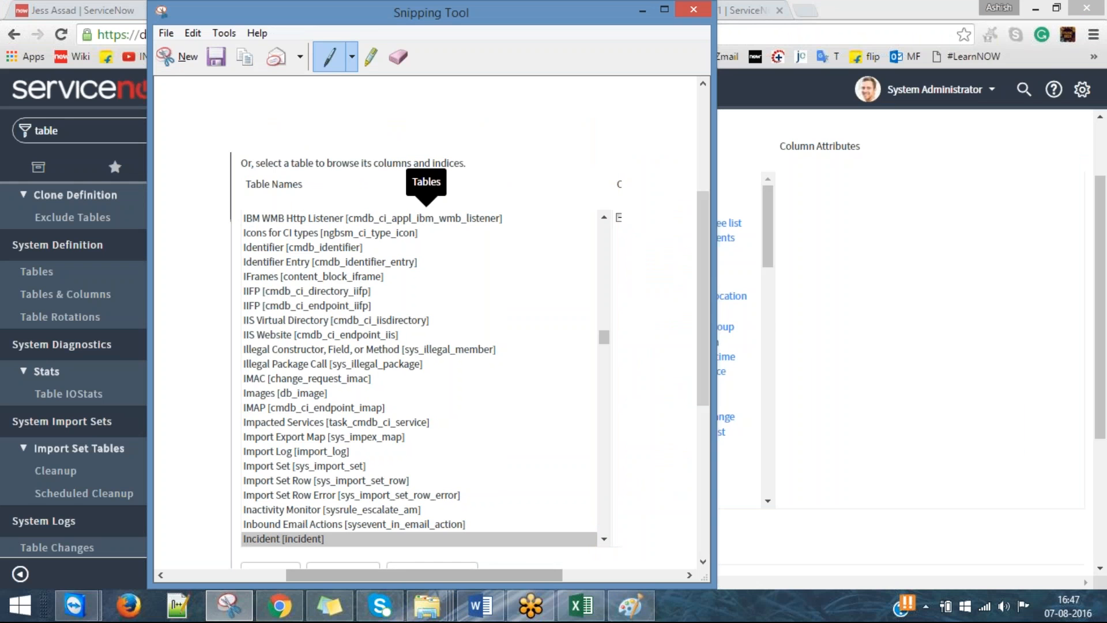
Paste the new snip into Paint and outline its Schema map button with a red rounded rectangle.
click(623, 616)
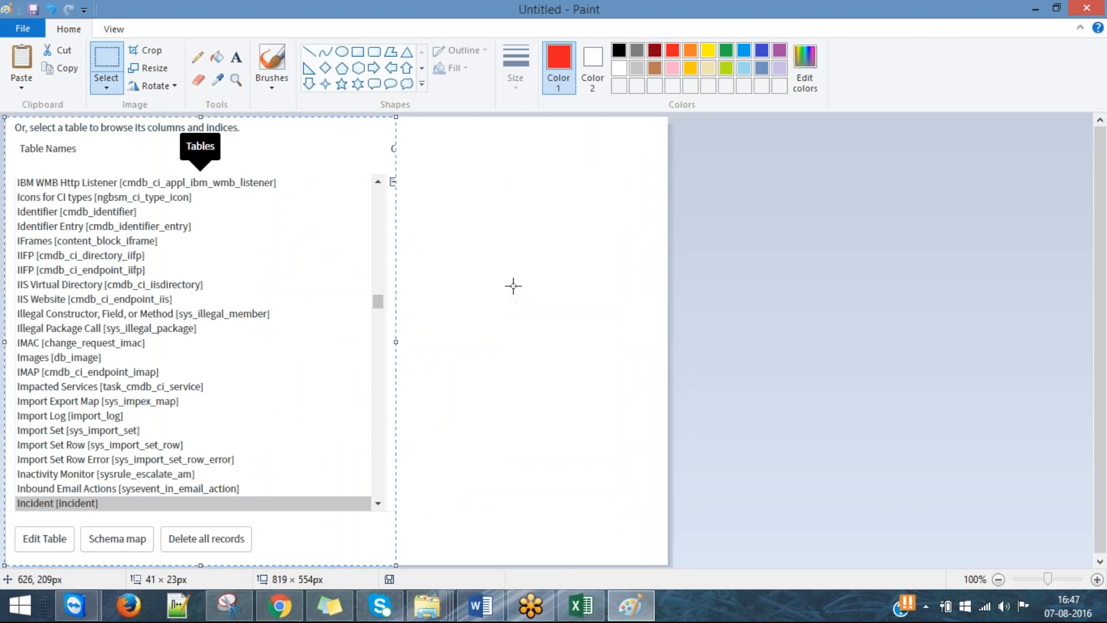
key(ctrl+v)
click(375, 51)
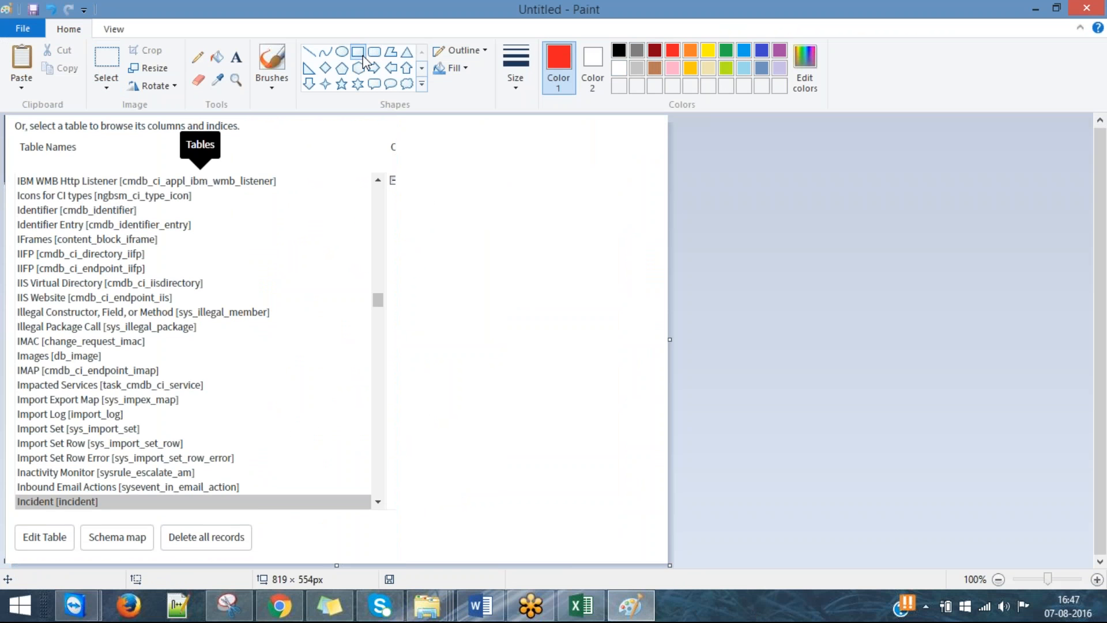
click(520, 58)
click(539, 158)
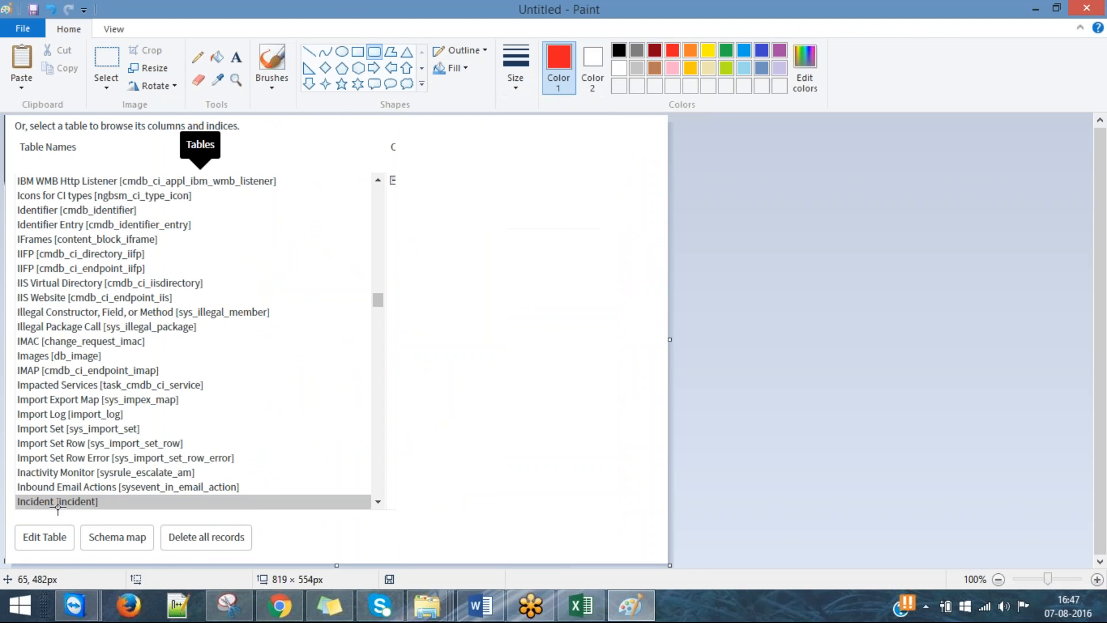
drag(78, 518, 166, 555)
click(573, 497)
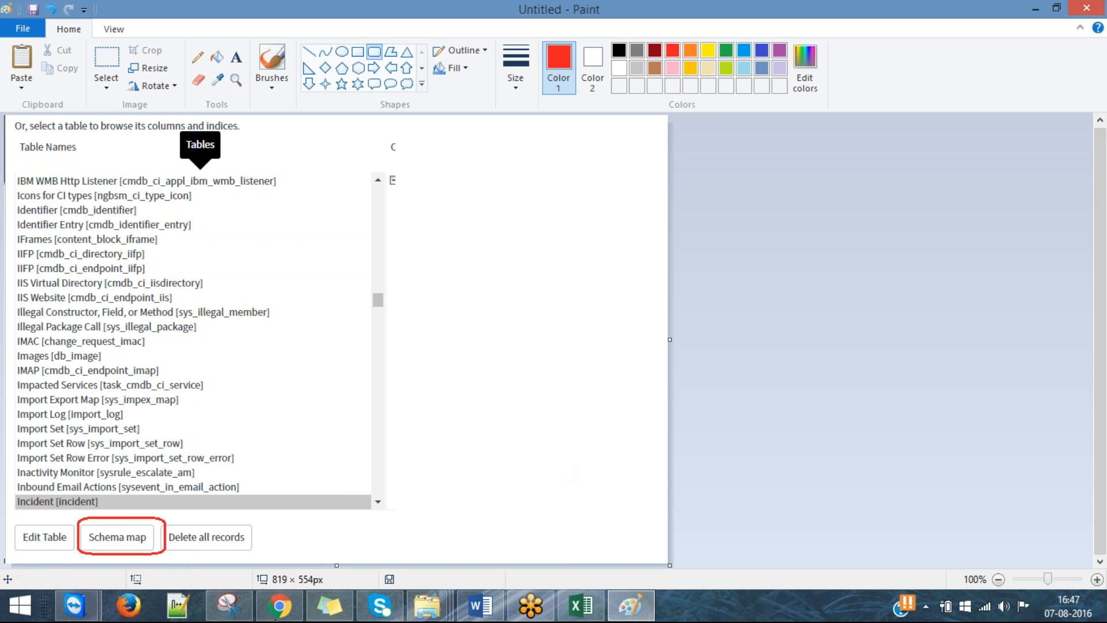
Capture a snip of the annotated table list picture in Paint.
click(229, 606)
click(177, 56)
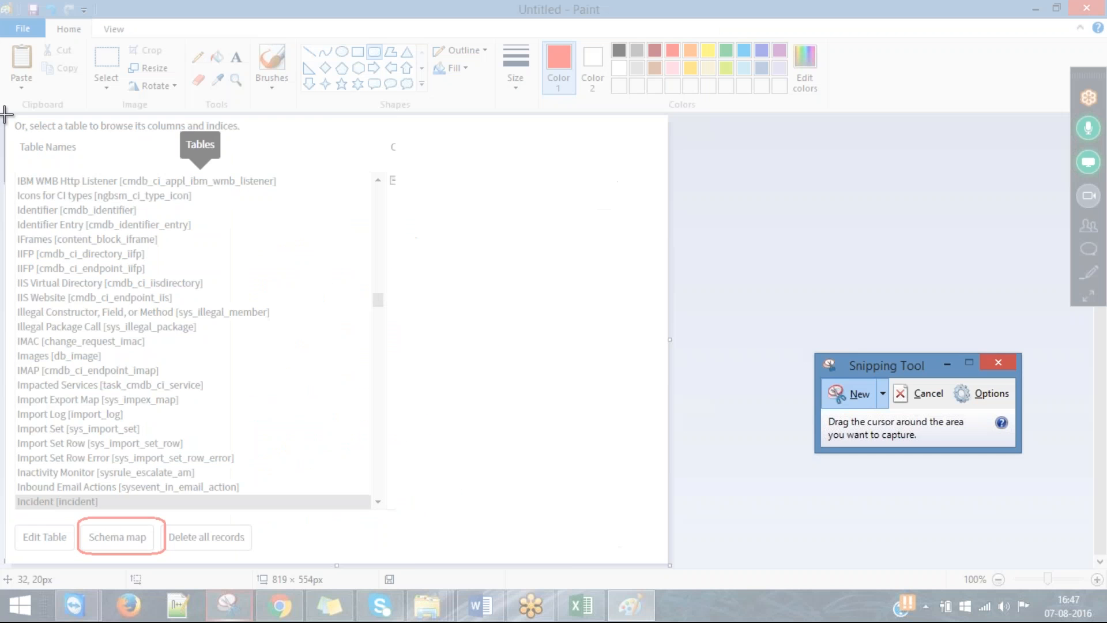
mouse_move(5, 114)
mouse_down()
mouse_move(405, 571)
mouse_move(285, 563)
mouse_up()
key(alt+Tab)
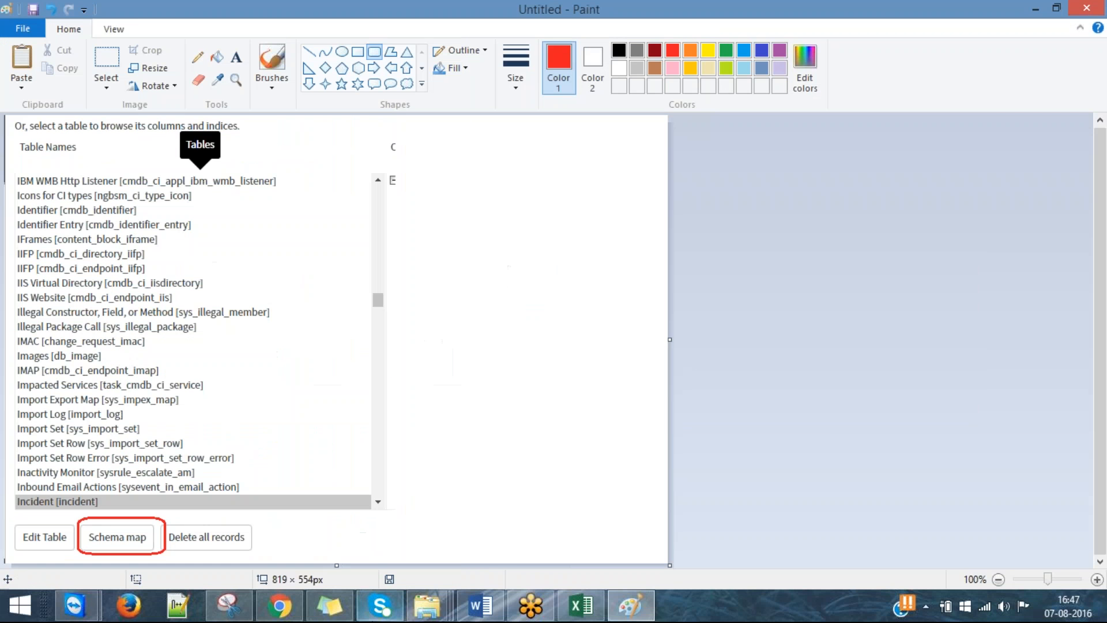
Switch to the Word session notes and paste the annotated snip below the INCIDENT, PROBLEM, CHANGE list.
key(alt+Tab)
scroll(573, 379, down, 3)
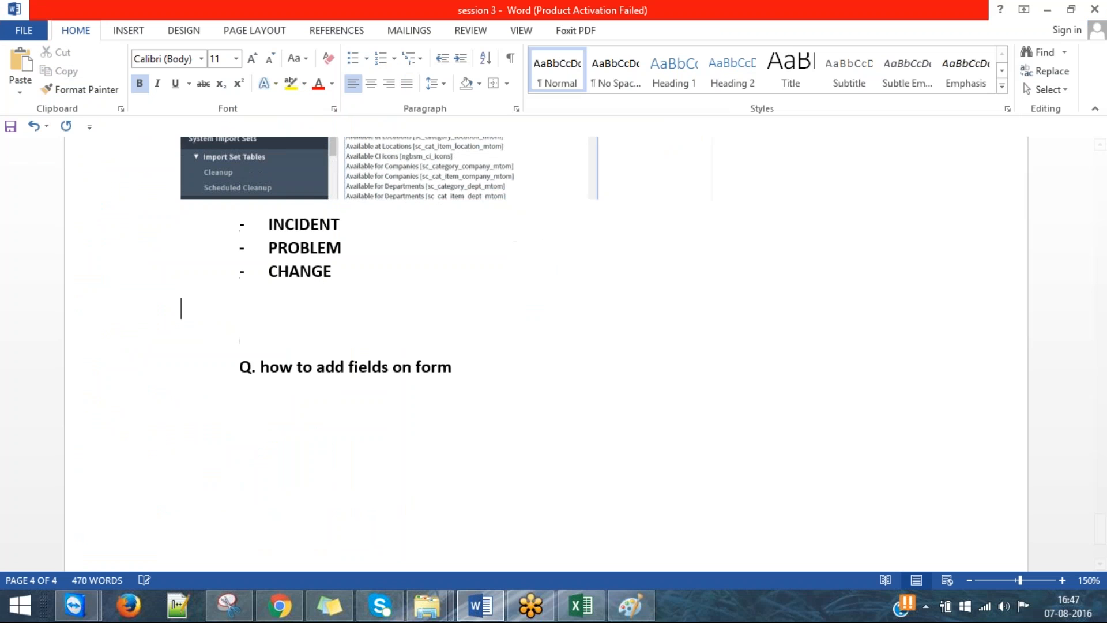
key(Return)
key(ctrl+v)
Shrink the pasted table list picture slightly, centre it, and check its placement on the page at 130% zoom.
click(203, 470)
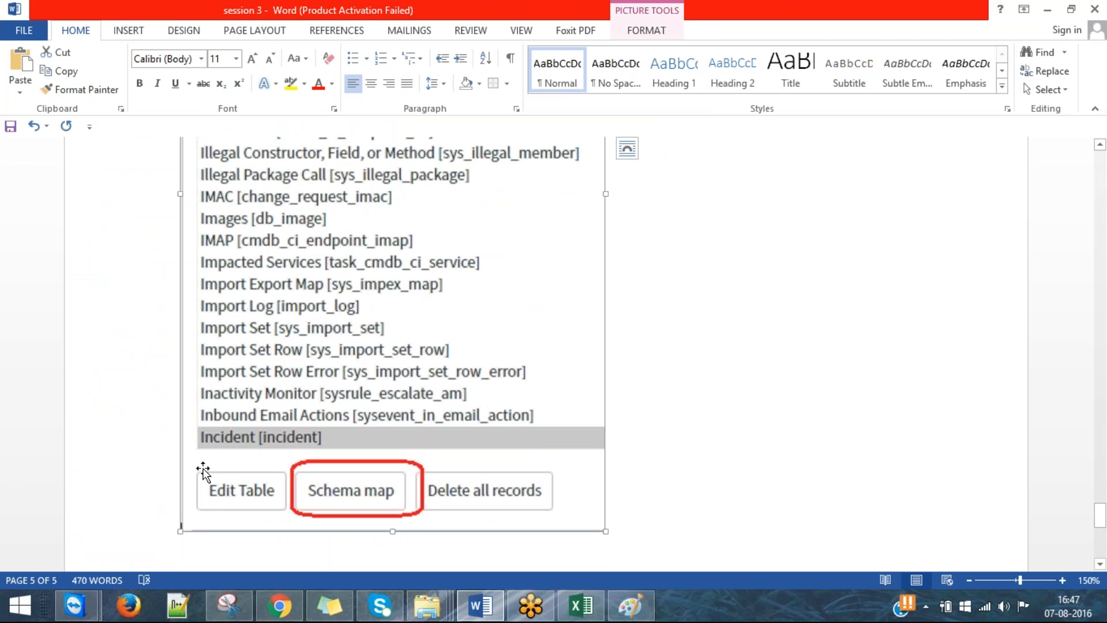
drag(181, 531, 223, 510)
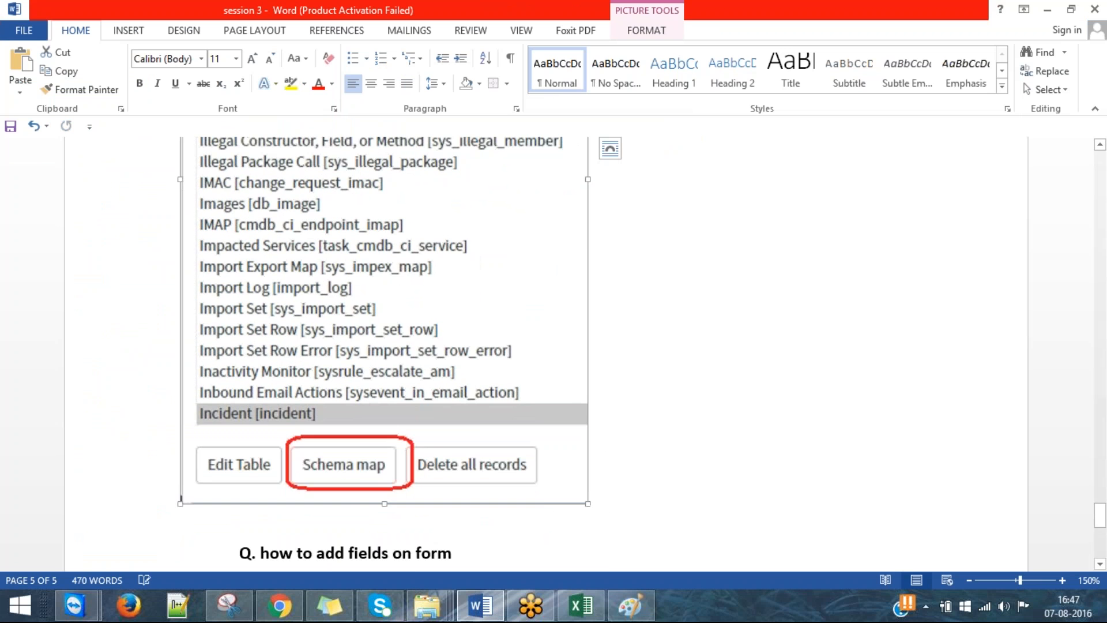
click(371, 83)
click(969, 580)
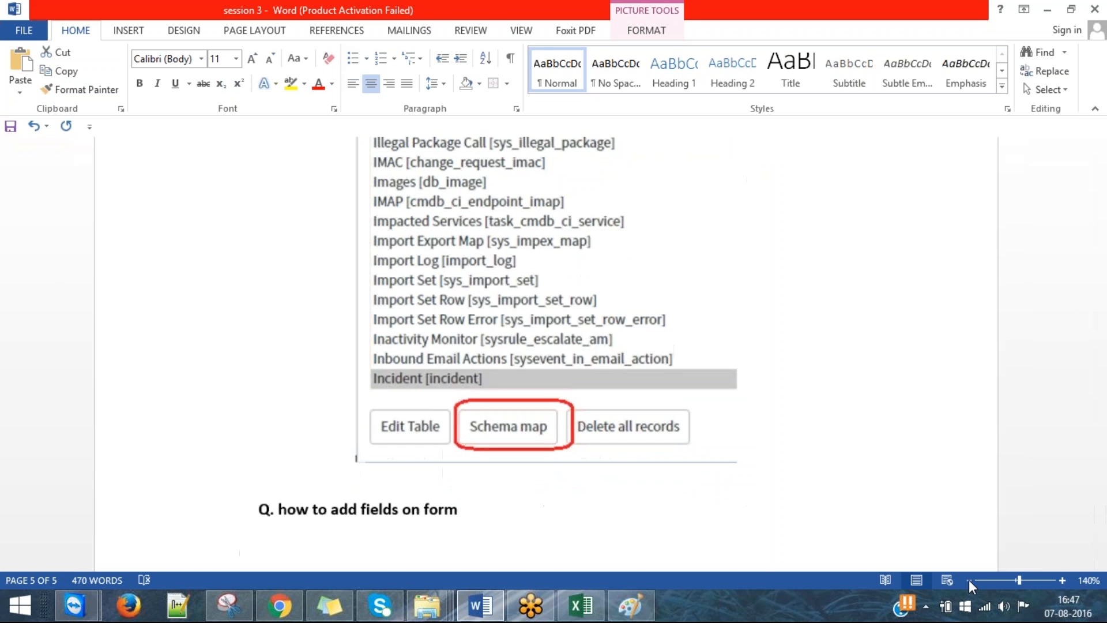
click(969, 579)
scroll(872, 364, up, 10)
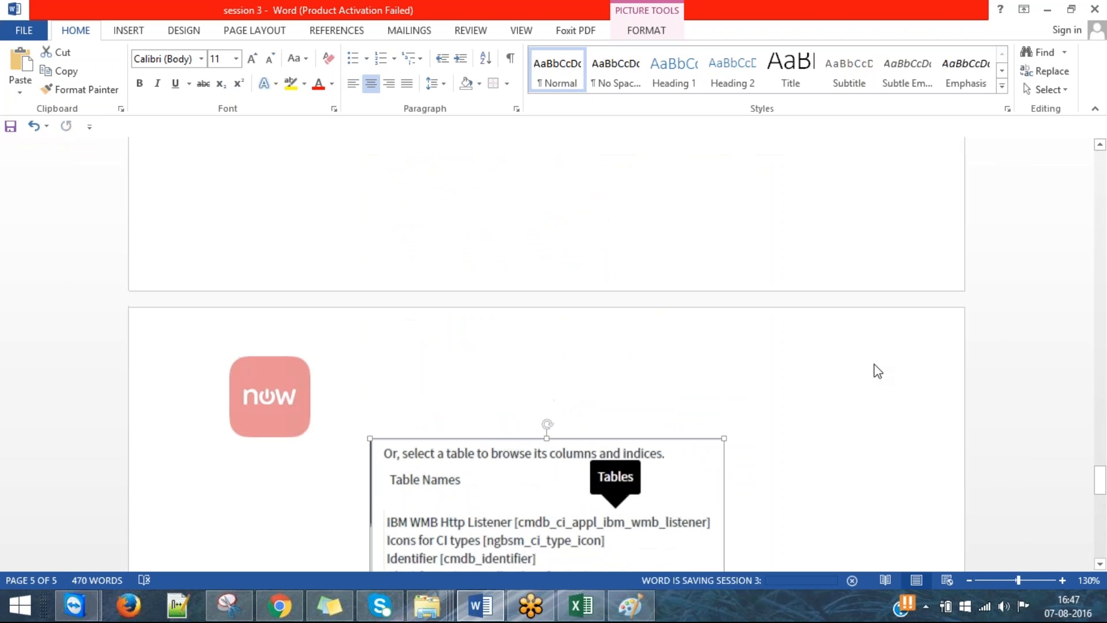
scroll(759, 319, up, 6)
scroll(760, 319, down, 8)
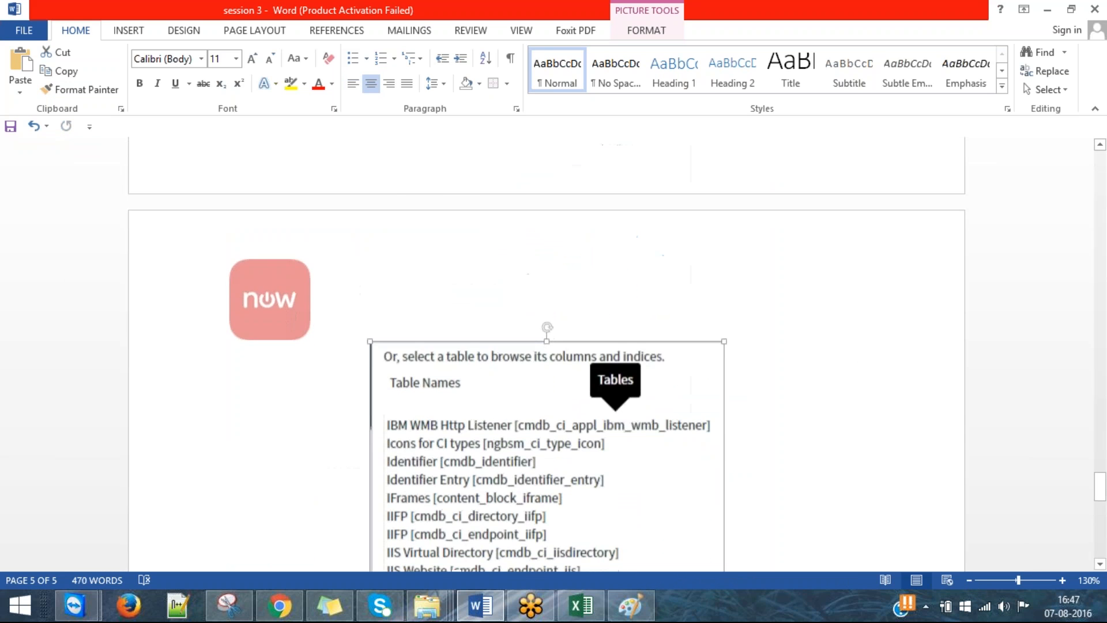
scroll(804, 354, down, 8)
Add a justified dash-bulleted line "Schema map" below the picture and save the document.
click(763, 366)
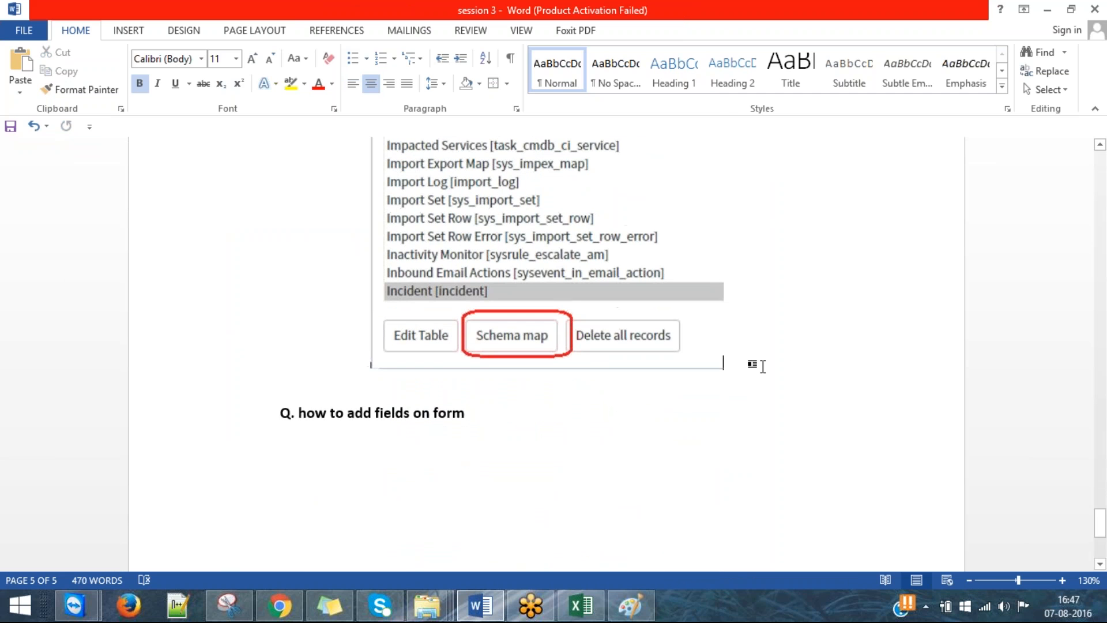
key(Return)
text(-)
key(BackSpace)
key(BackSpace)
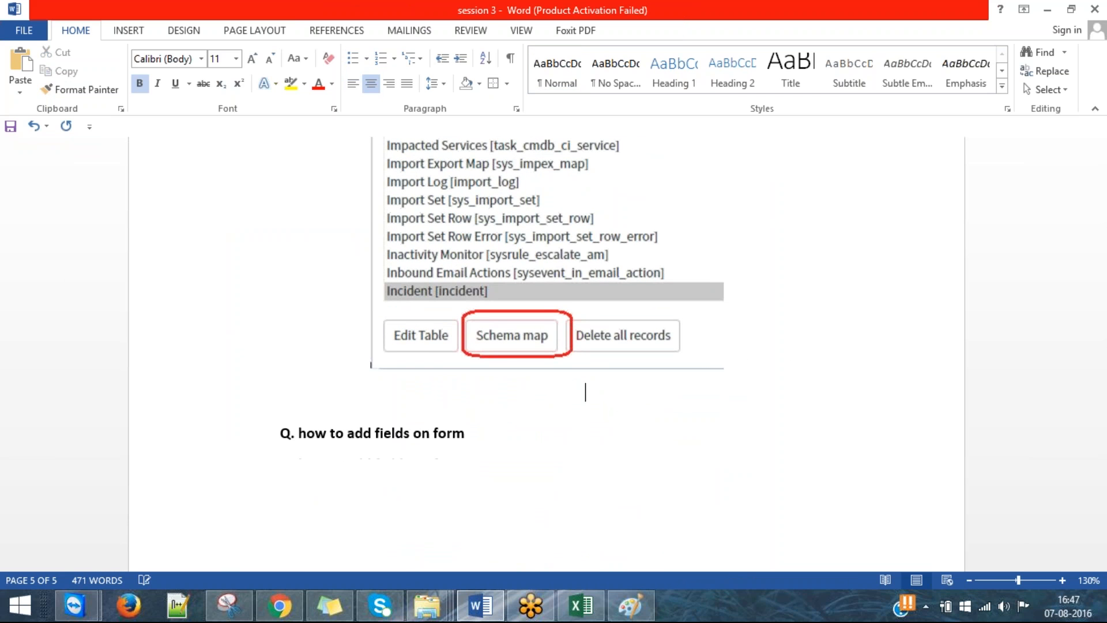
key(Return)
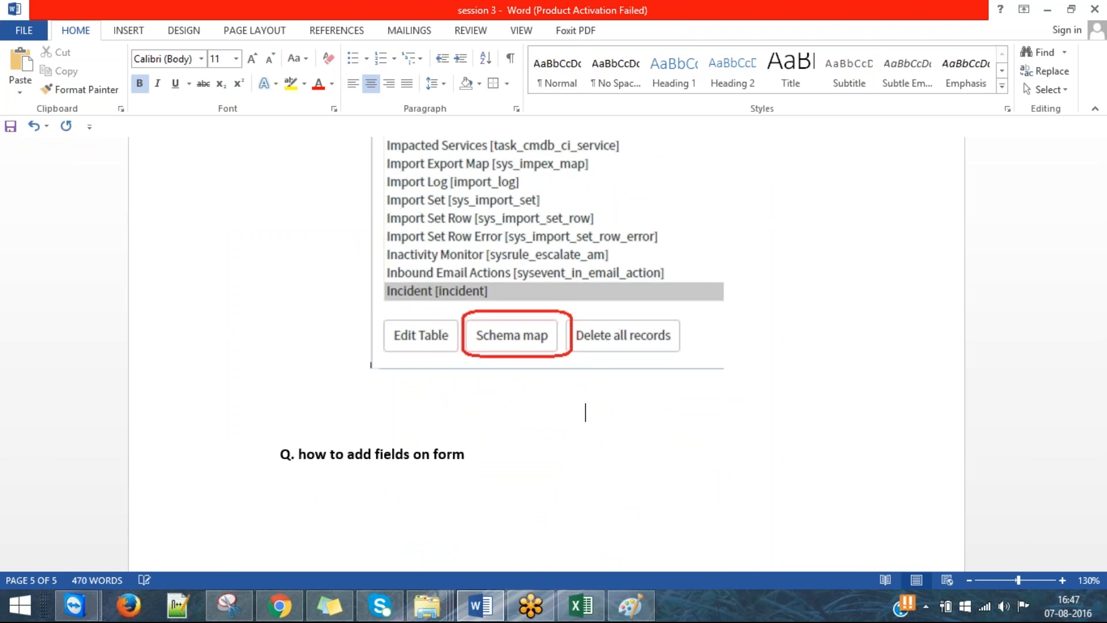
key(ctrl+j)
text(- )
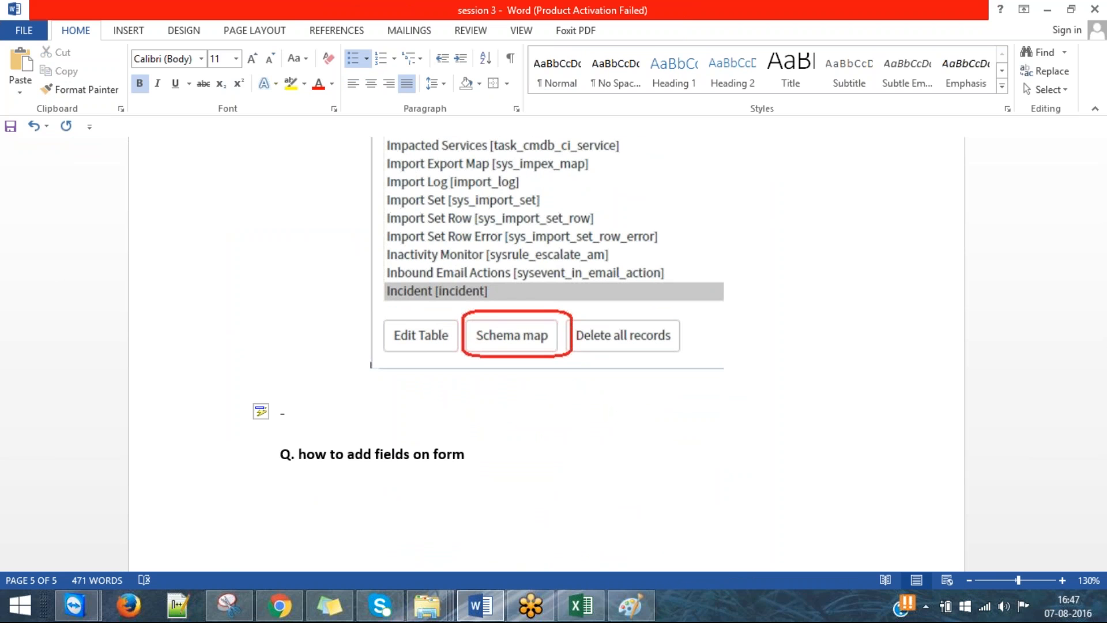
text(schema map)
key(ctrl+s)
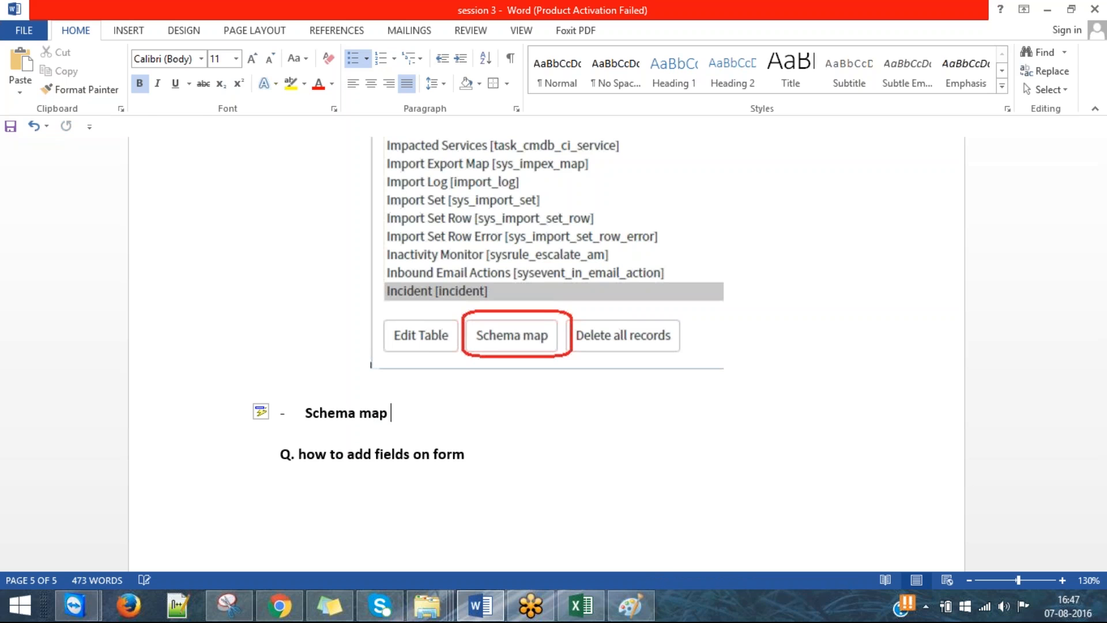
key(alt+Tab)
key(ctrl+s)
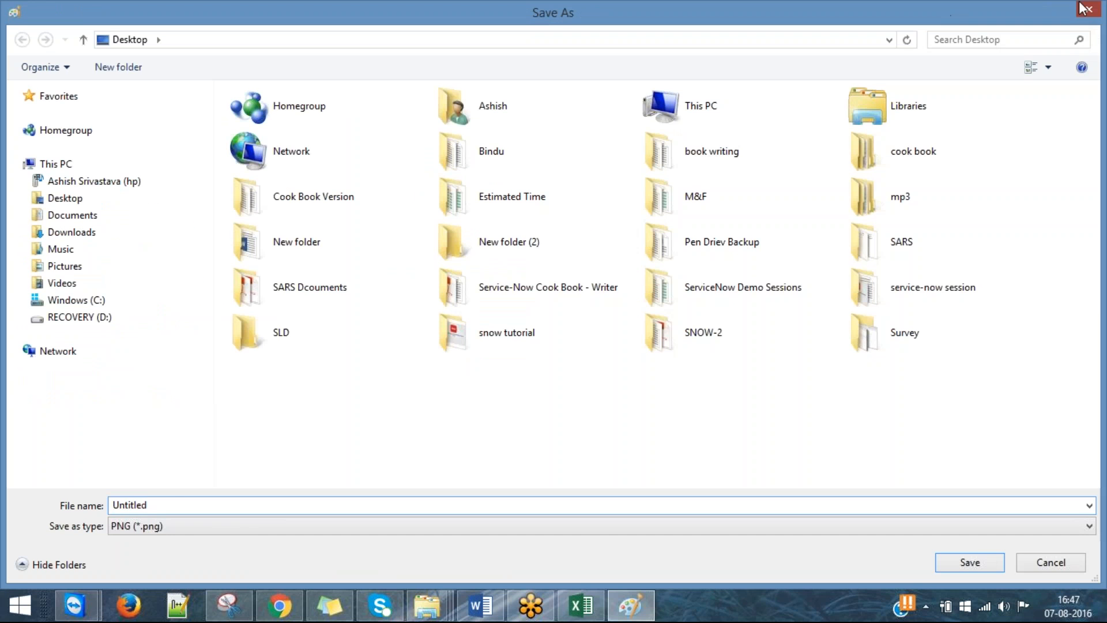
click(1089, 9)
Switch to Chrome and examine the Incident schema map's related tables in its browser tab.
click(276, 610)
click(427, 8)
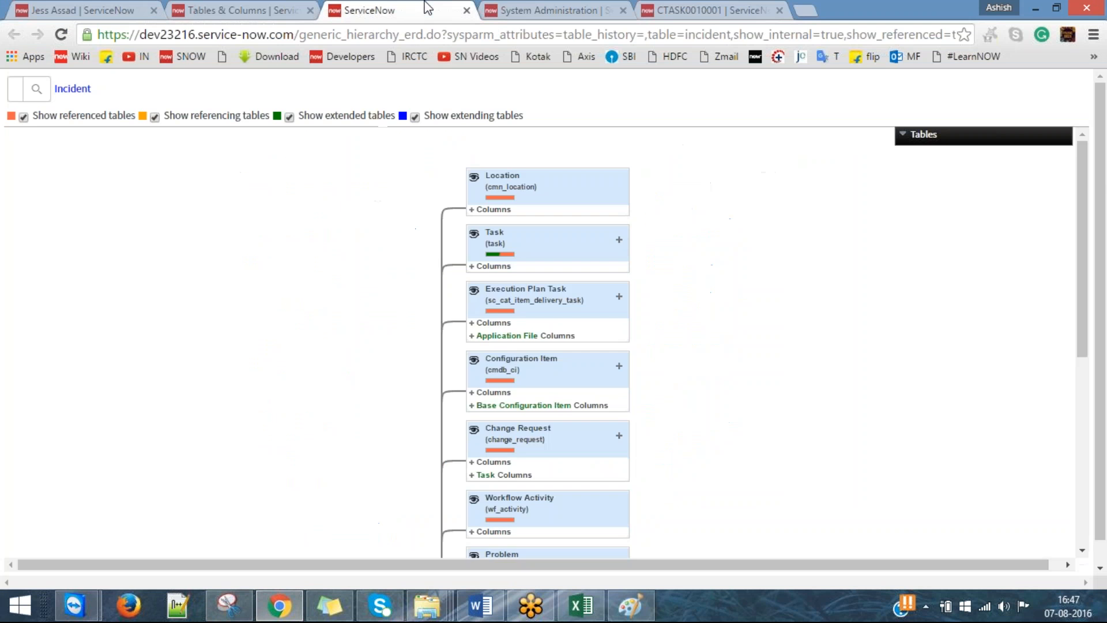
scroll(833, 341, down, 6)
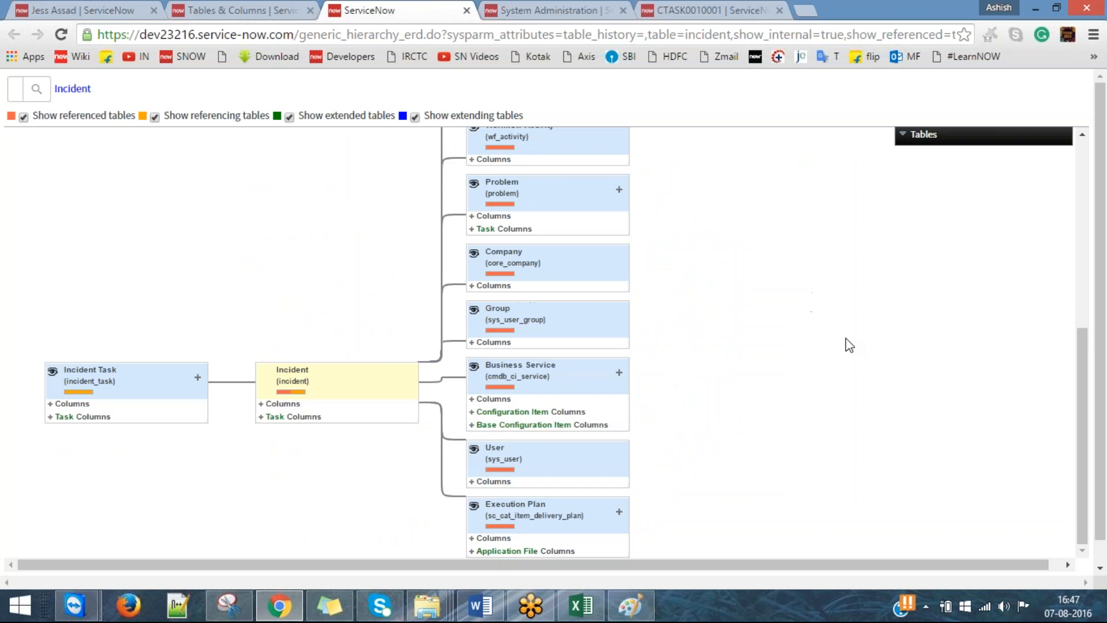
scroll(809, 356, up, 6)
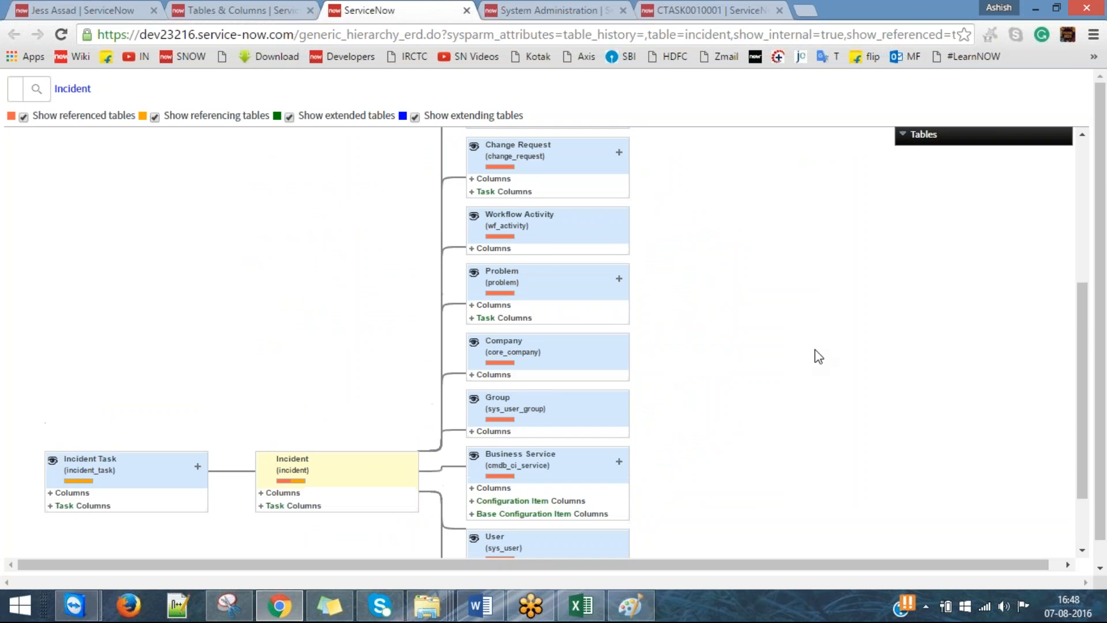
Examine how the Incident table links to Incident Task and to its referenced tables in the schema map.
scroll(548, 340, down, 4)
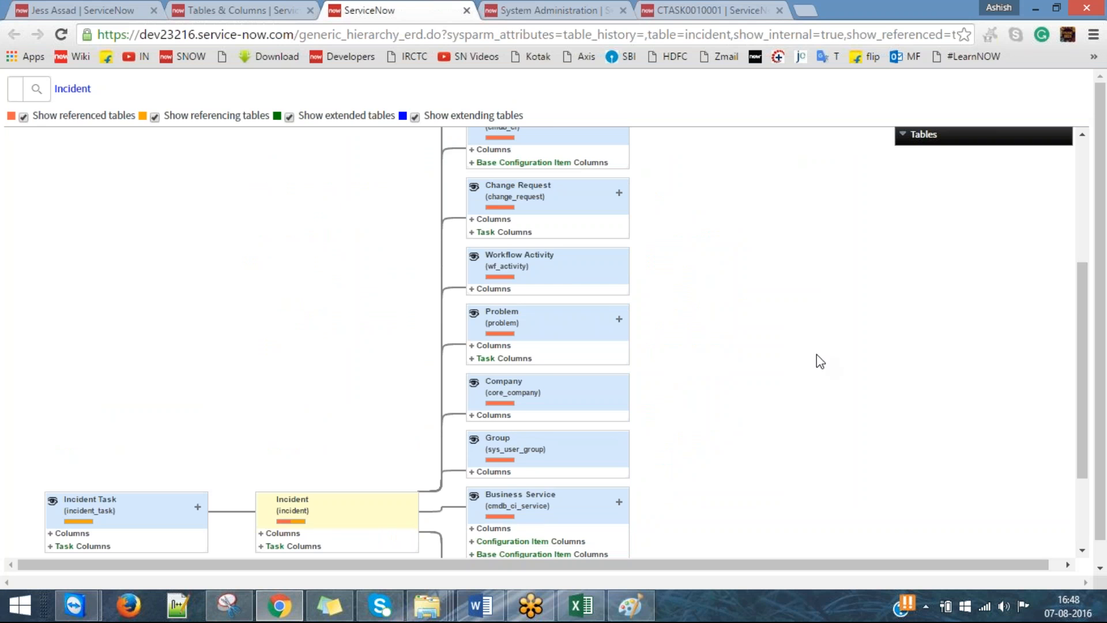
scroll(817, 355, down, 2)
scroll(821, 365, down, 1)
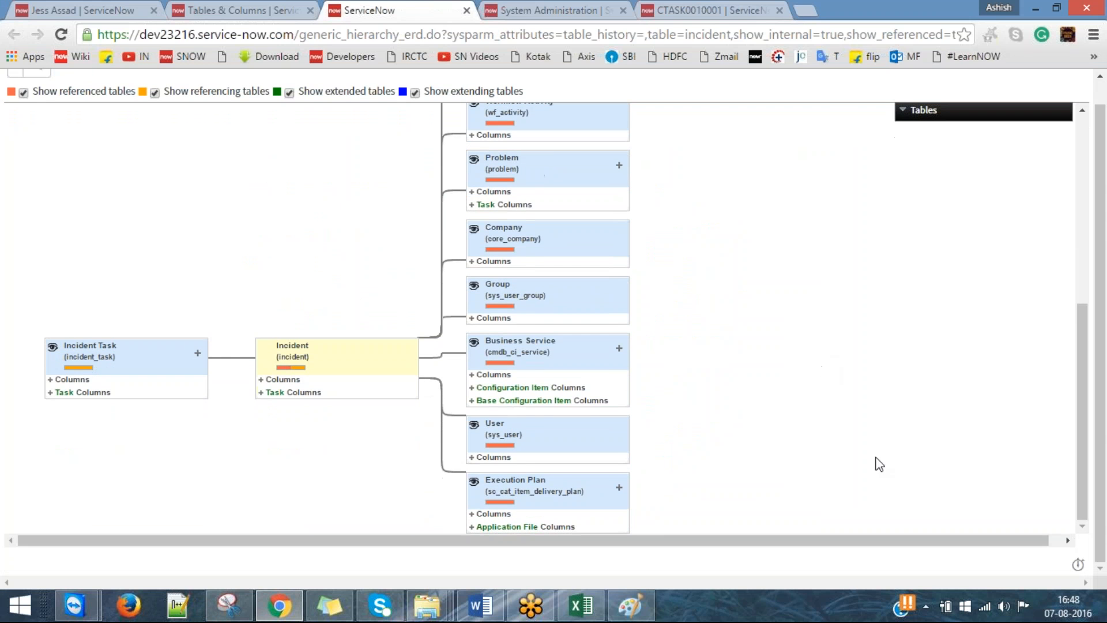
scroll(879, 464, up, 3)
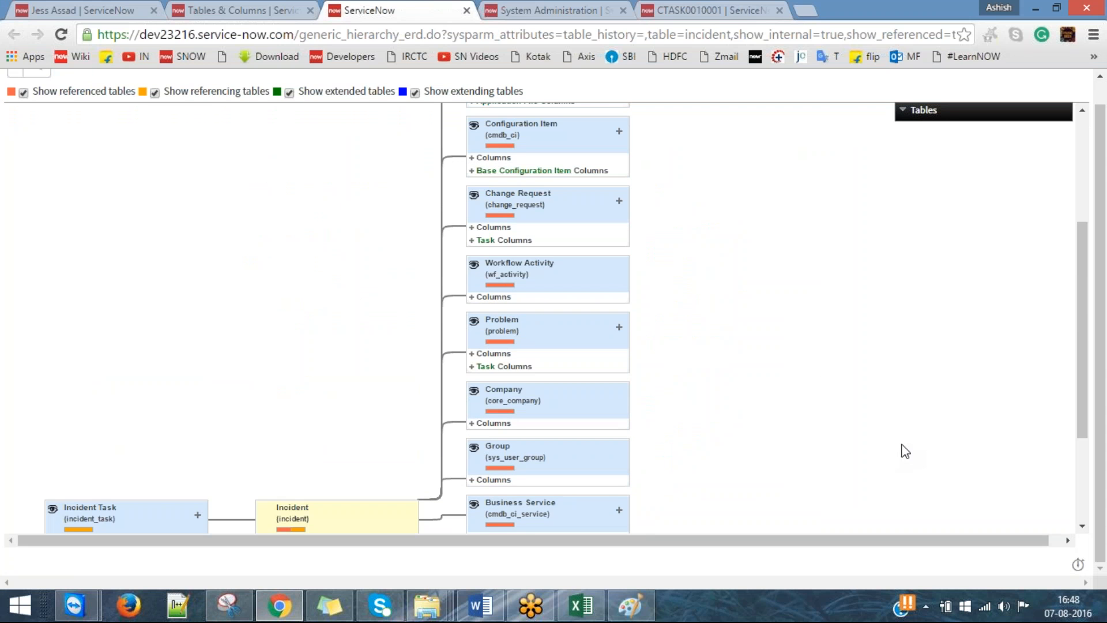
scroll(836, 311, down, 3)
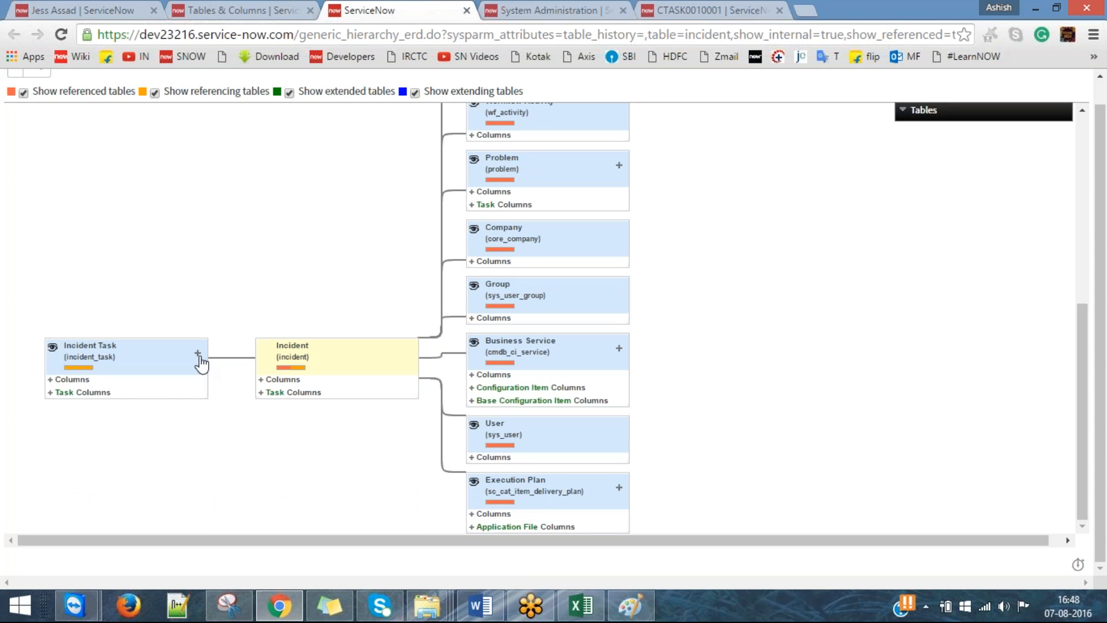
scroll(667, 289, up, 7)
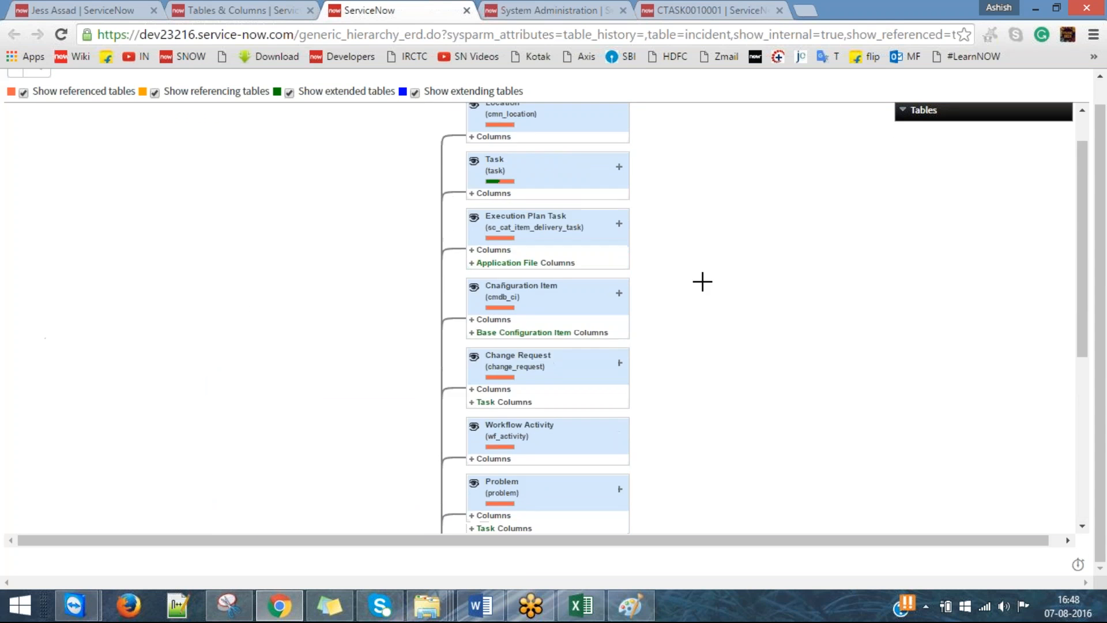
scroll(714, 282, down, 4)
scroll(716, 284, down, 2)
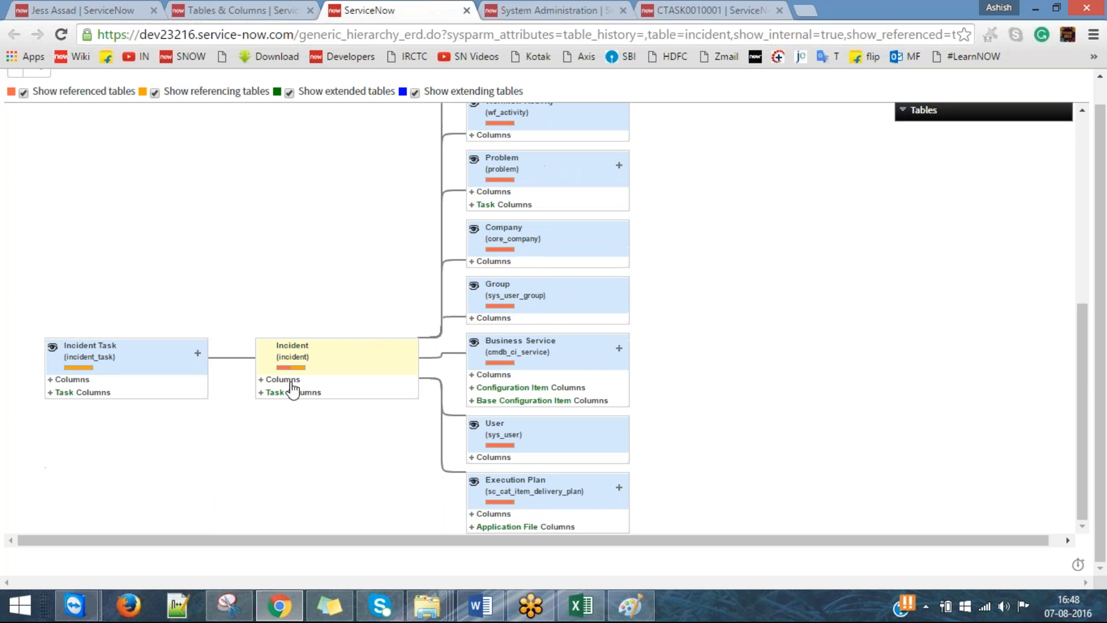
scroll(709, 349, up, 7)
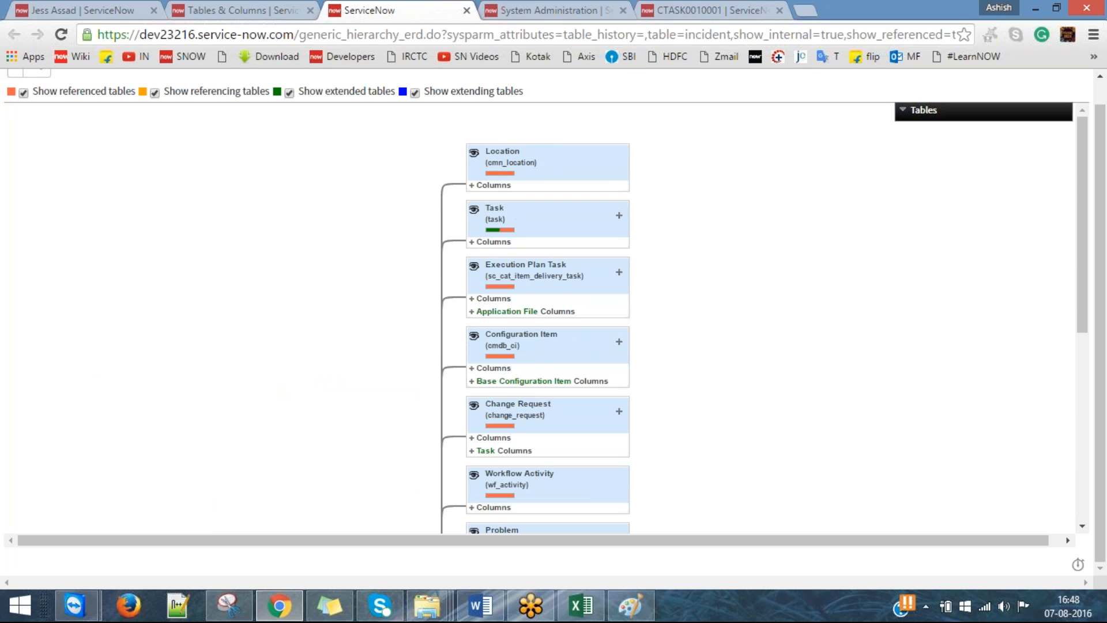
Go through the related tables from Location down to Execution Plan and inspect the connector between Incident and Execution Plan.
scroll(646, 289, down, 1)
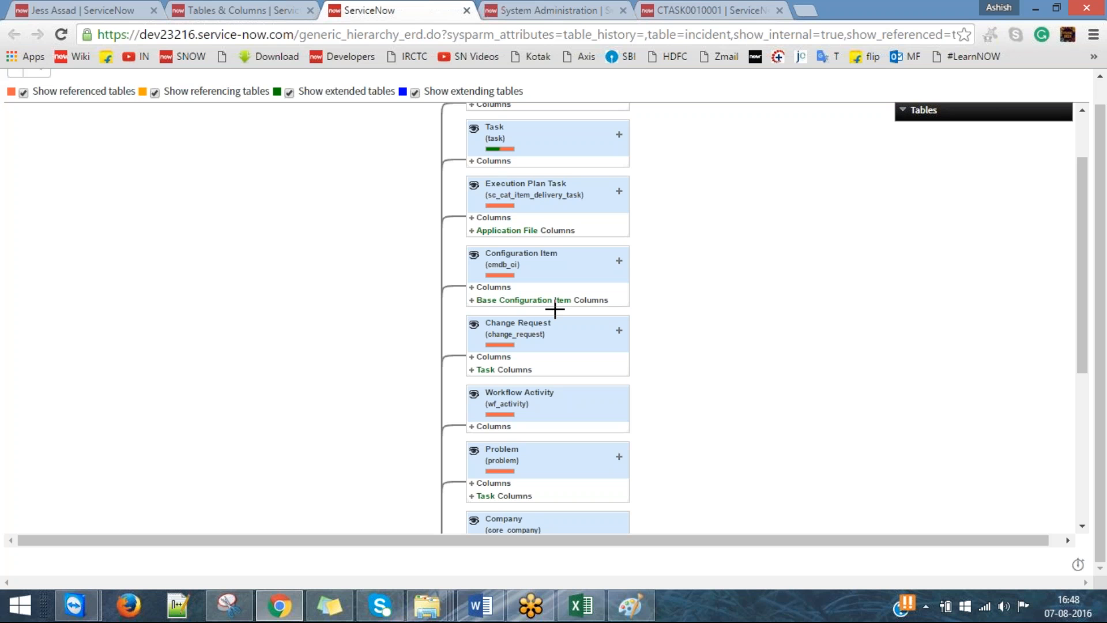
scroll(631, 339, down, 1)
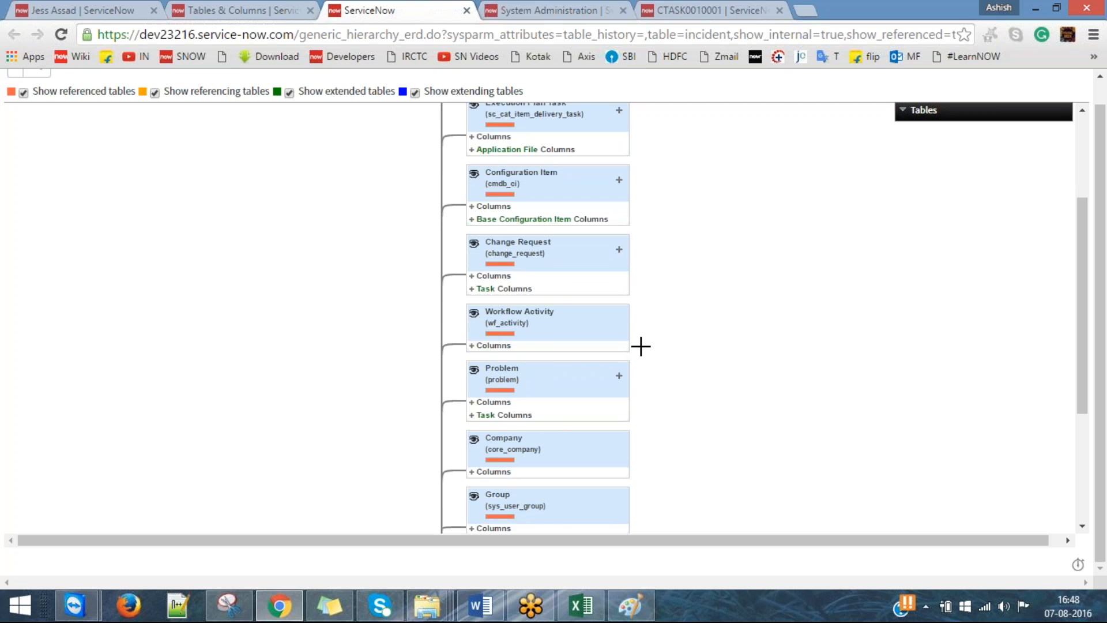
scroll(829, 344, down, 1)
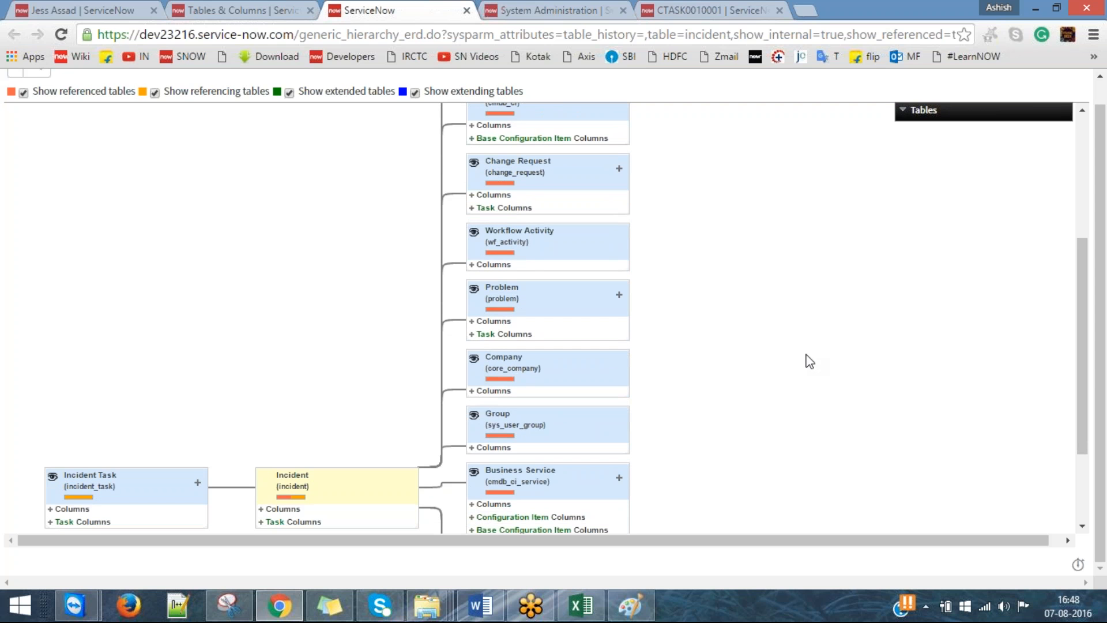
scroll(806, 358, down, 2)
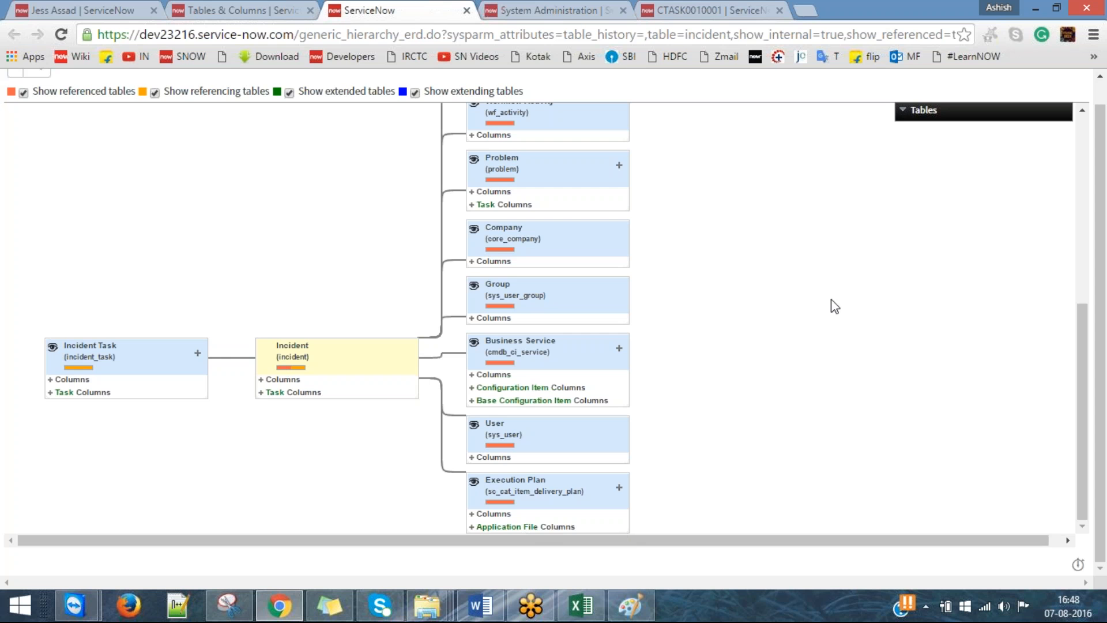
scroll(682, 350, up, 4)
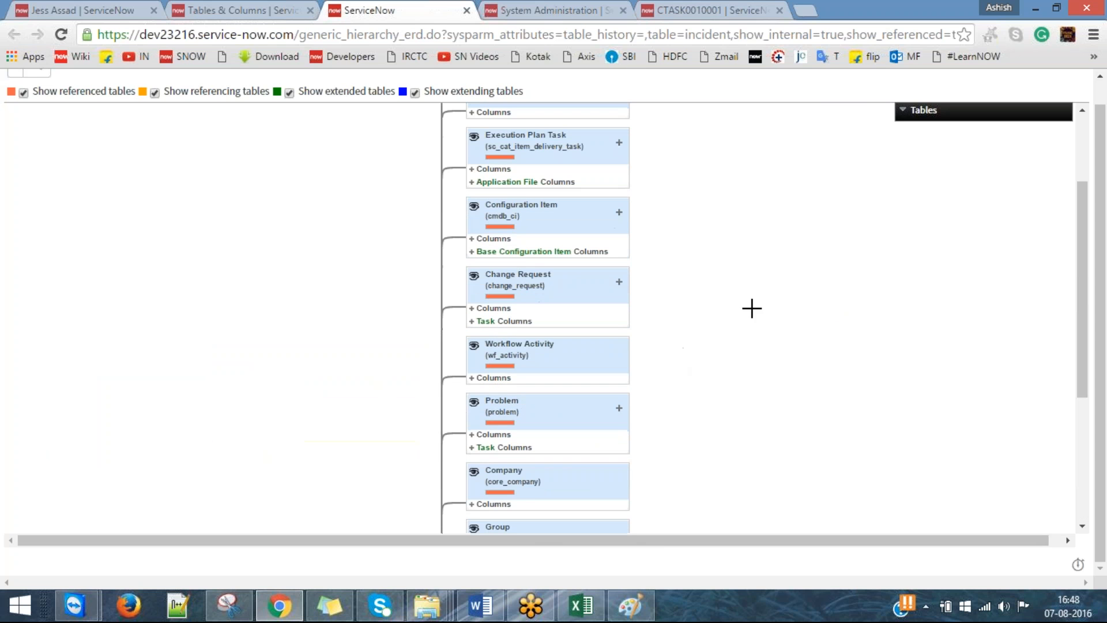
scroll(850, 274, up, 3)
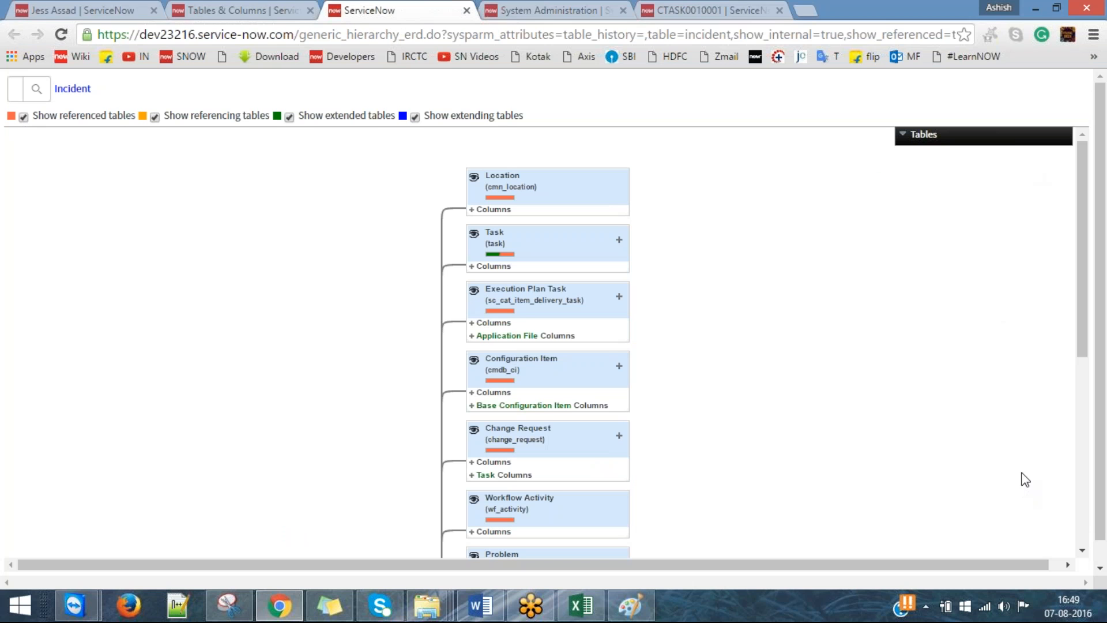
click(23, 118)
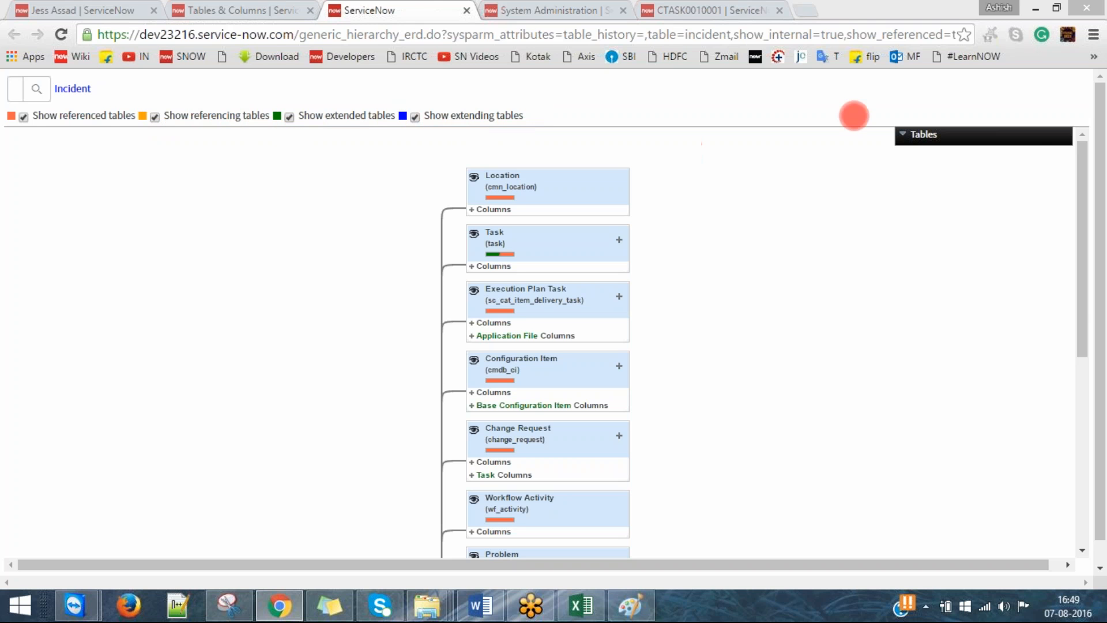
click(994, 30)
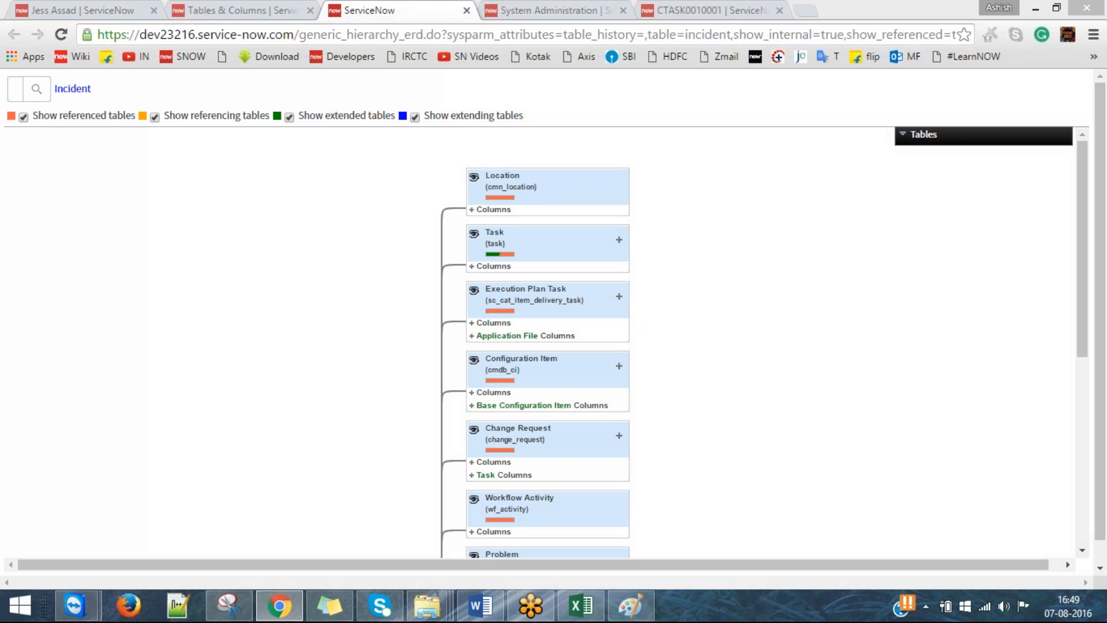
drag(1080, 340, 794, 492)
scroll(795, 441, down, 1)
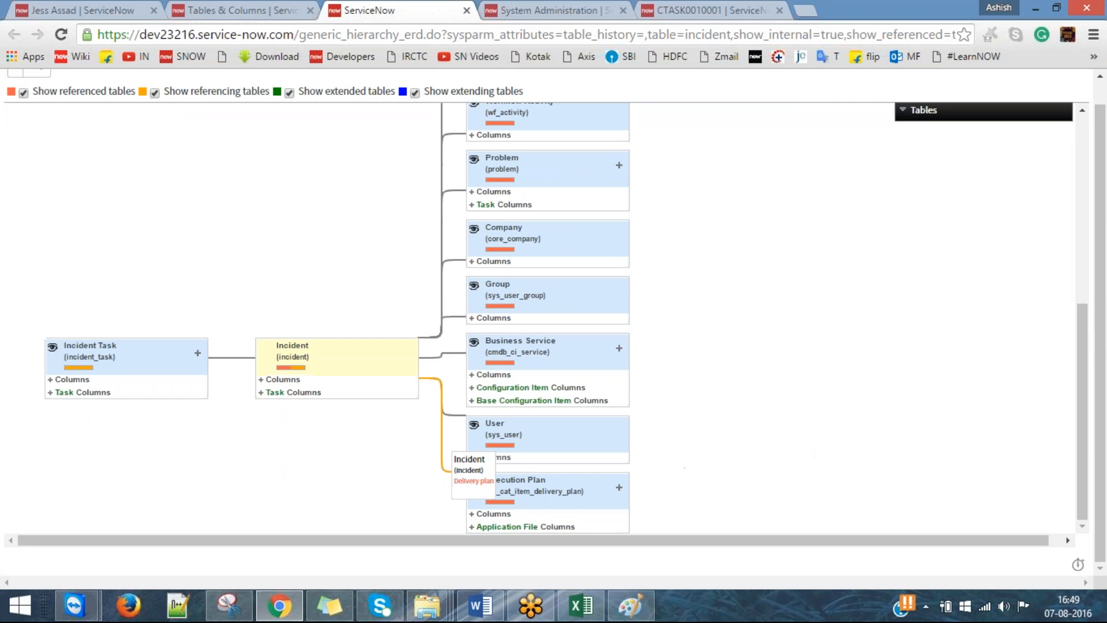
scroll(727, 386, up, 5)
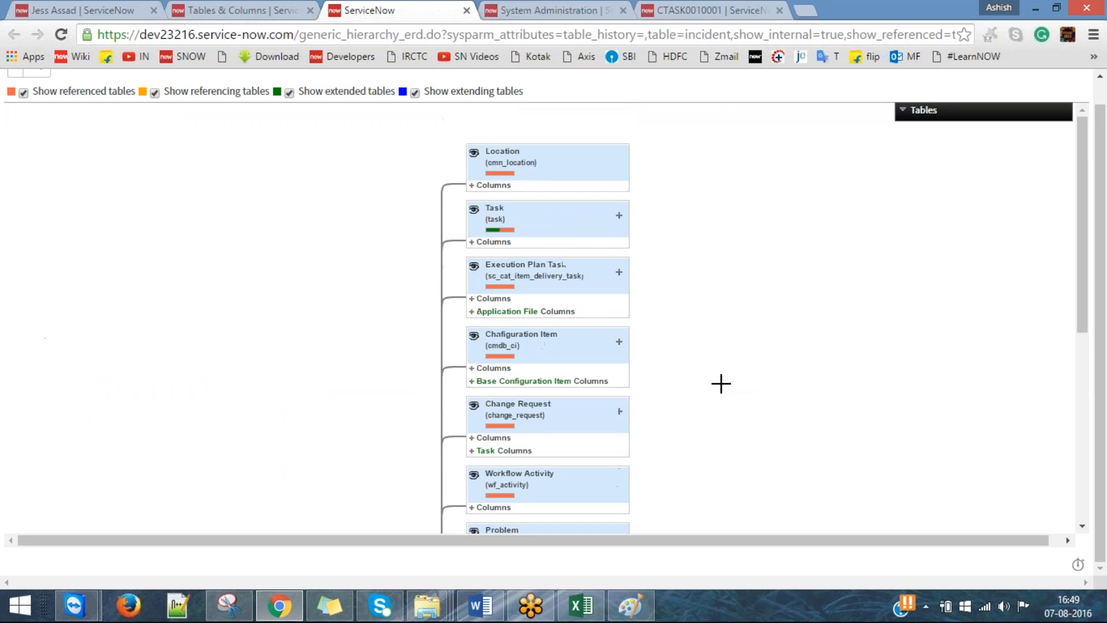
scroll(588, 307, down, 5)
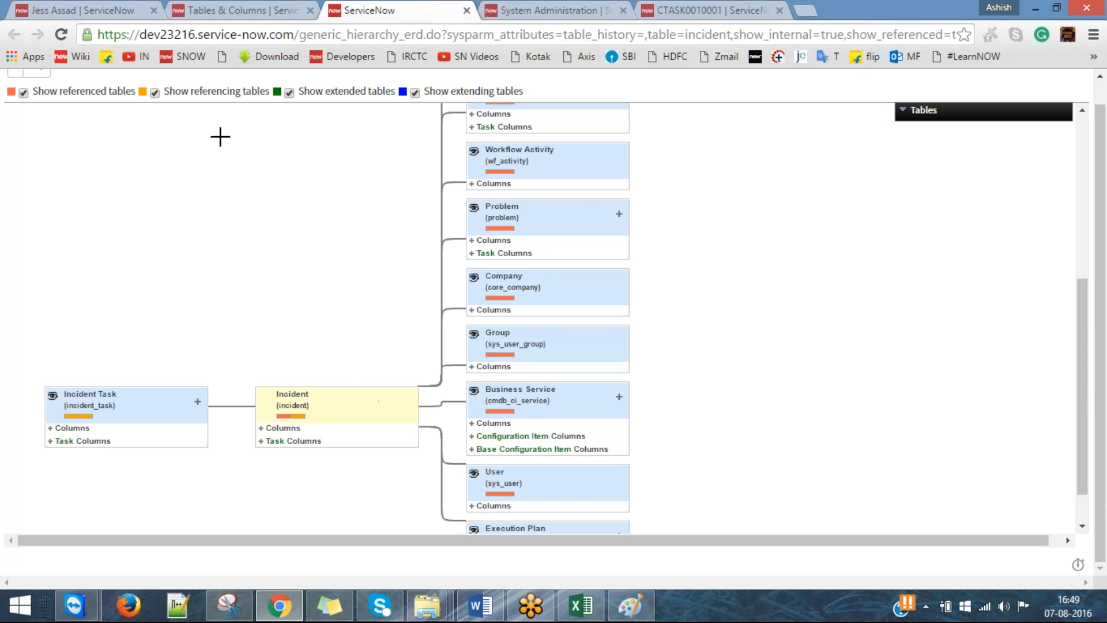
Hide the referencing tables in the Incident schema map and review the remaining related tables.
click(156, 94)
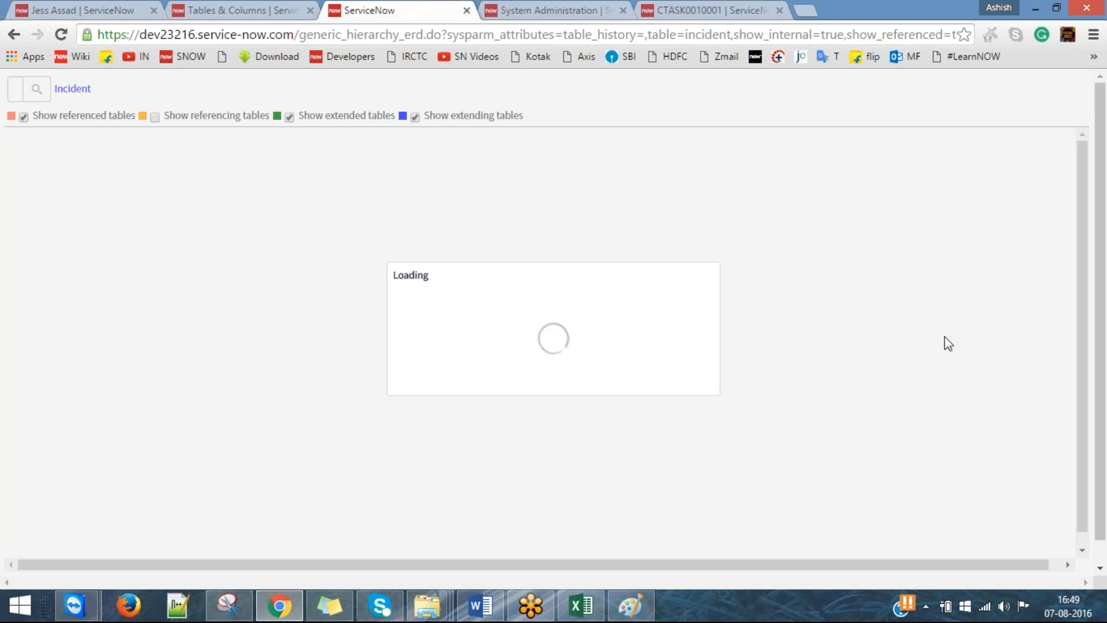
scroll(645, 386, down, 7)
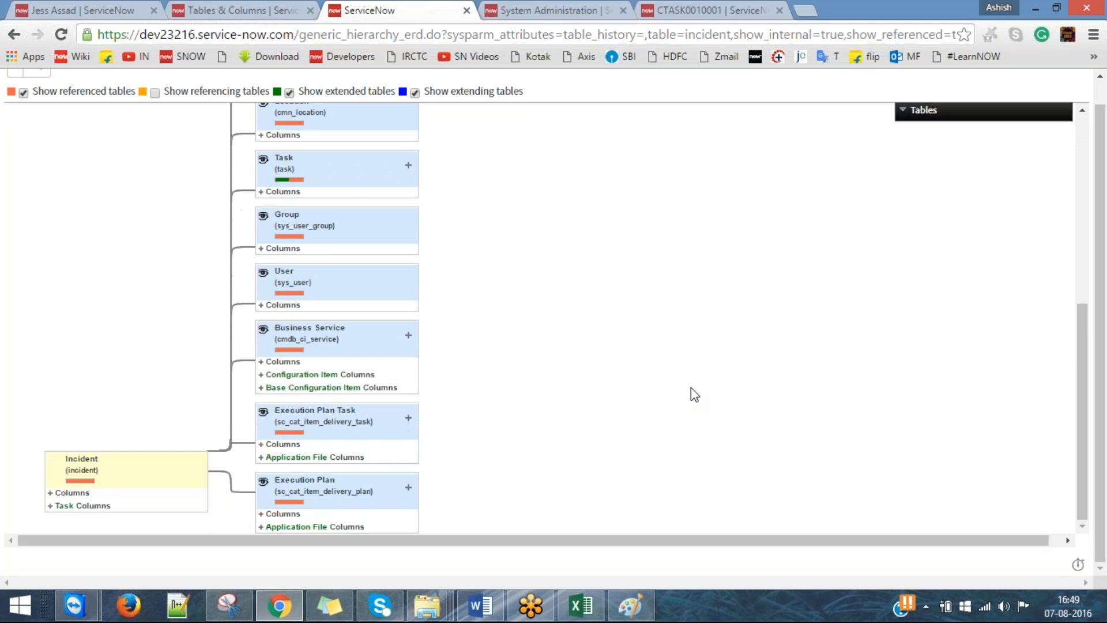
scroll(741, 397, up, 7)
scroll(733, 398, down, 5)
scroll(615, 289, up, 7)
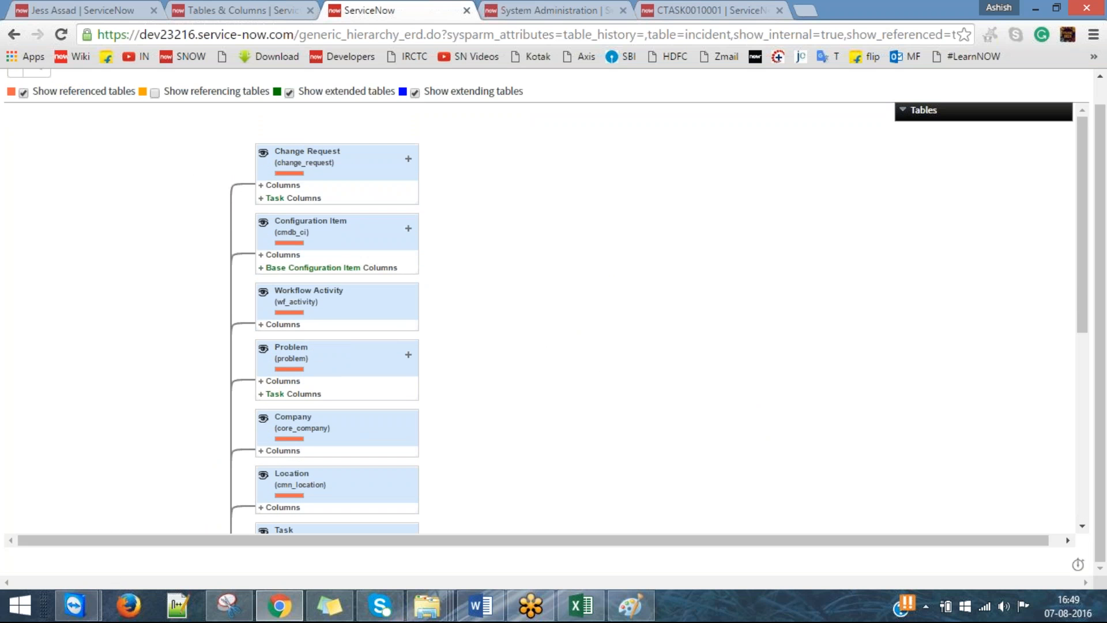
scroll(565, 300, down, 5)
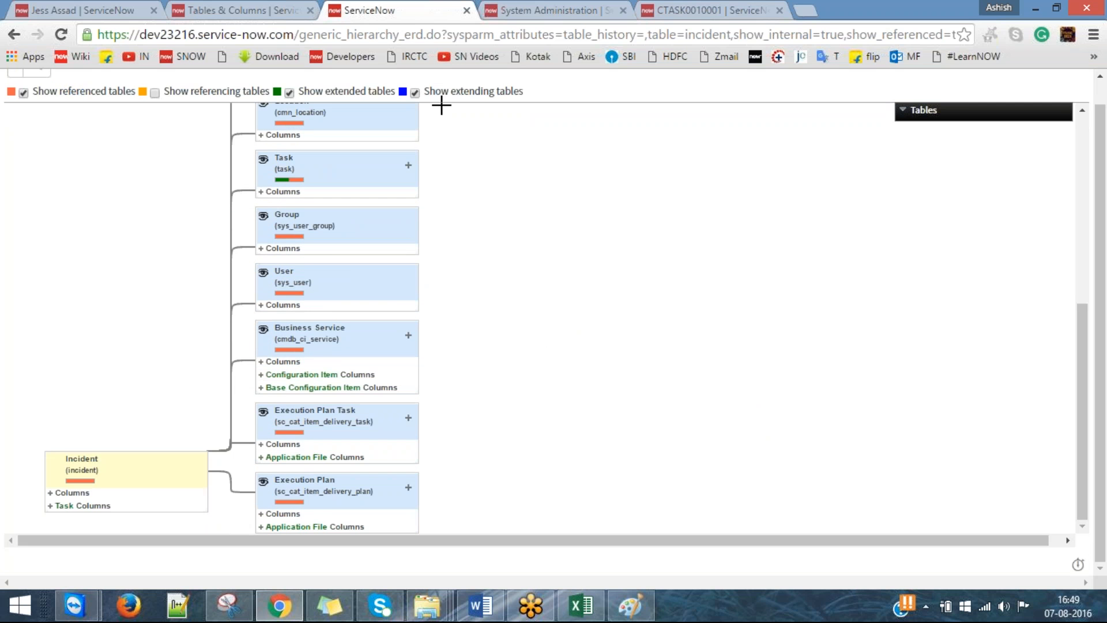
Hide the extending tables in the Incident schema map and check the links around the Incident table.
click(415, 90)
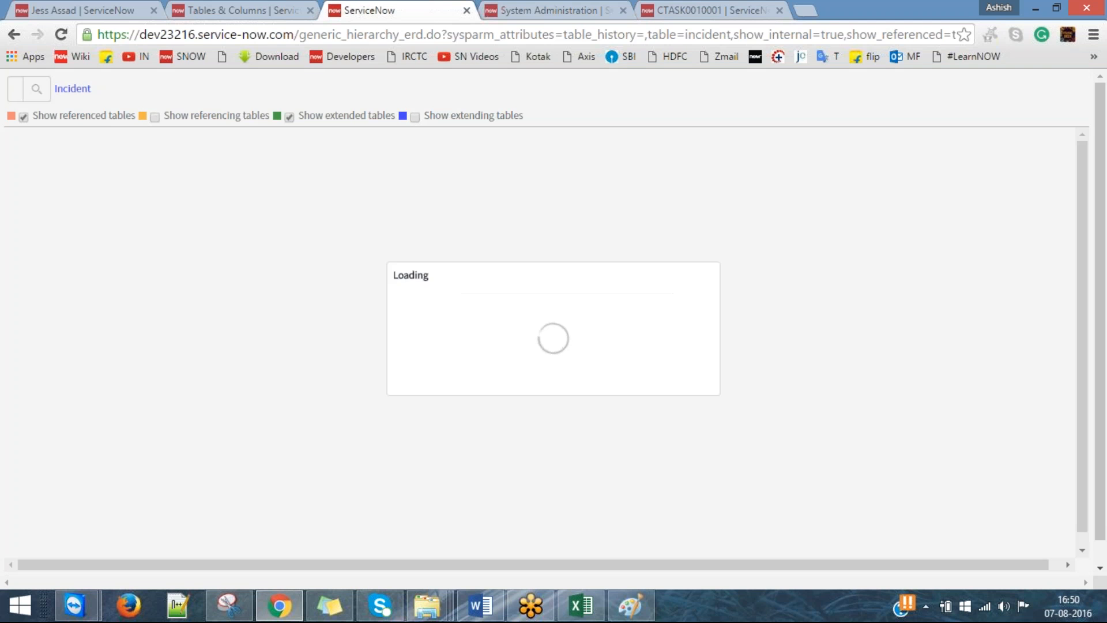
scroll(756, 344, down, 6)
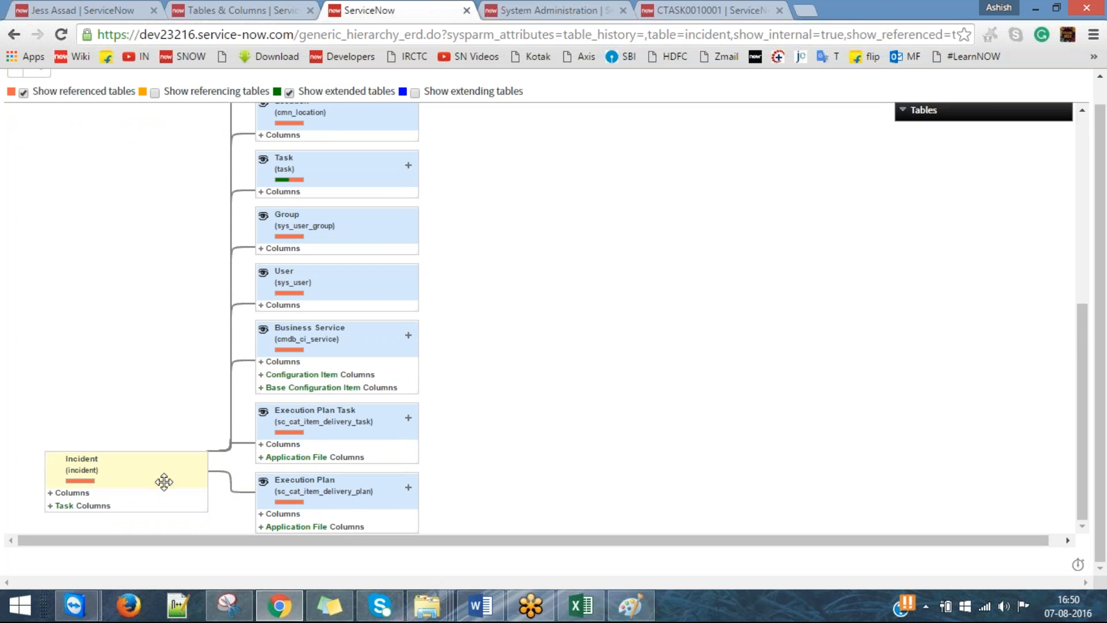
scroll(165, 482, up, 4)
scroll(165, 482, up, 1)
scroll(310, 167, down, 8)
Hide the extended tables so the map shows only referenced tables, and review Incident's references.
click(289, 93)
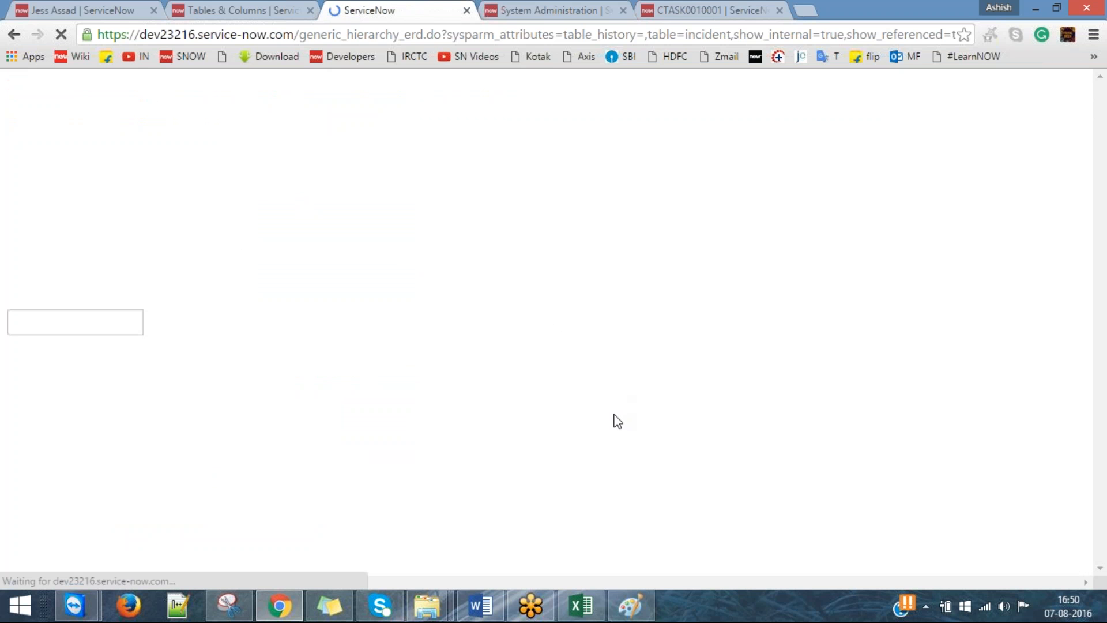
key(ctrl+Tab)
key(ctrl+shift+Tab)
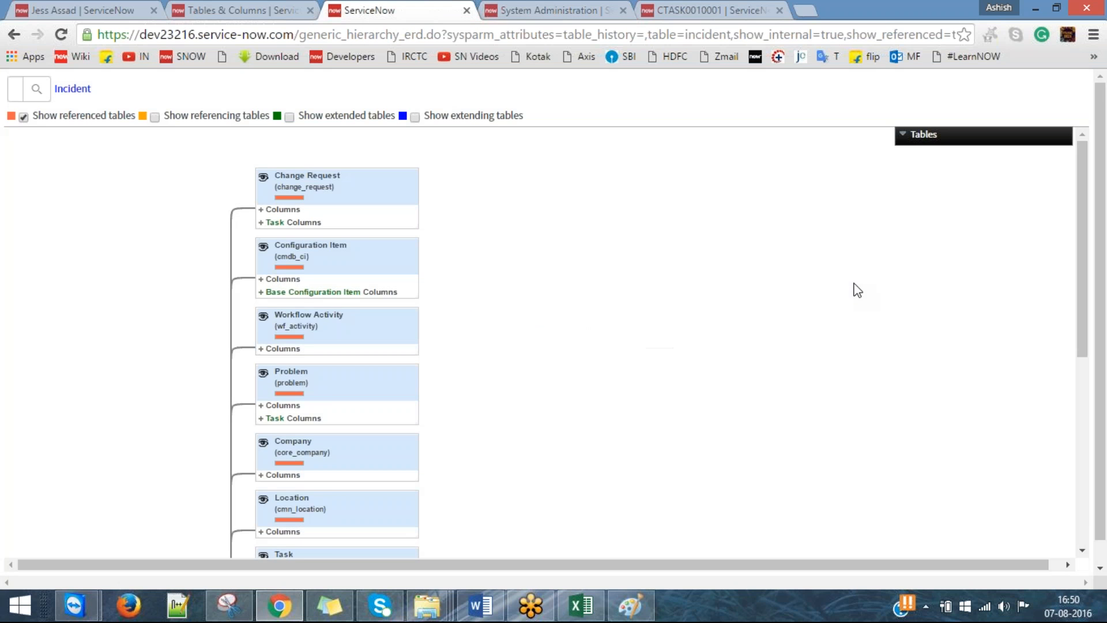
scroll(683, 391, down, 7)
scroll(696, 398, down, 1)
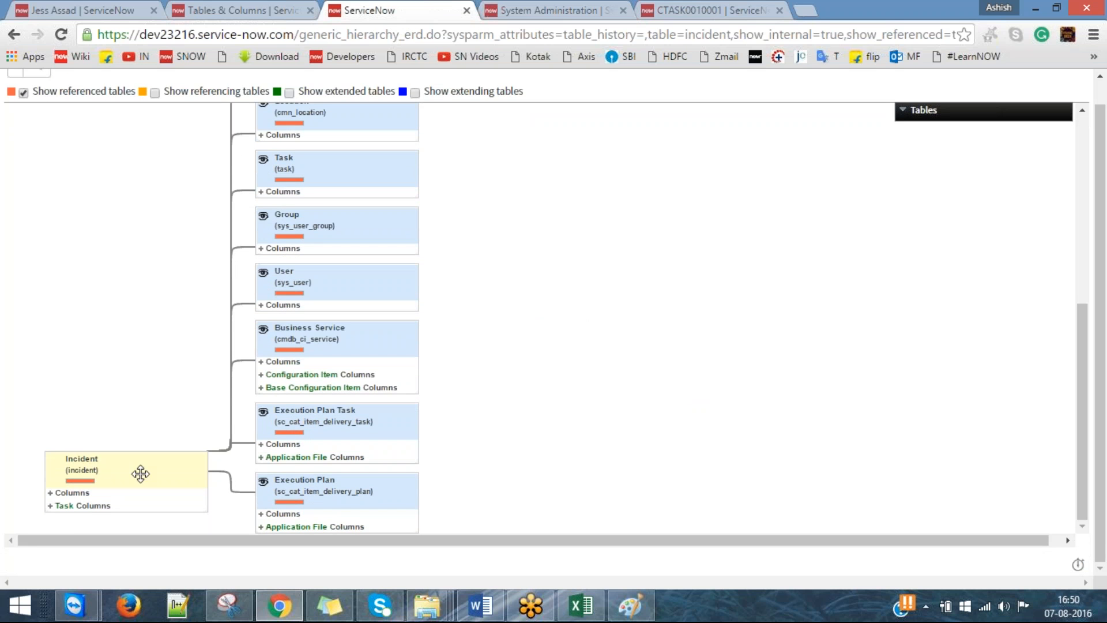
scroll(423, 480, up, 3)
scroll(418, 464, down, 3)
Expand the Task Columns of the Incident table and review the inherited fields and their types.
scroll(1072, 381, down, 5)
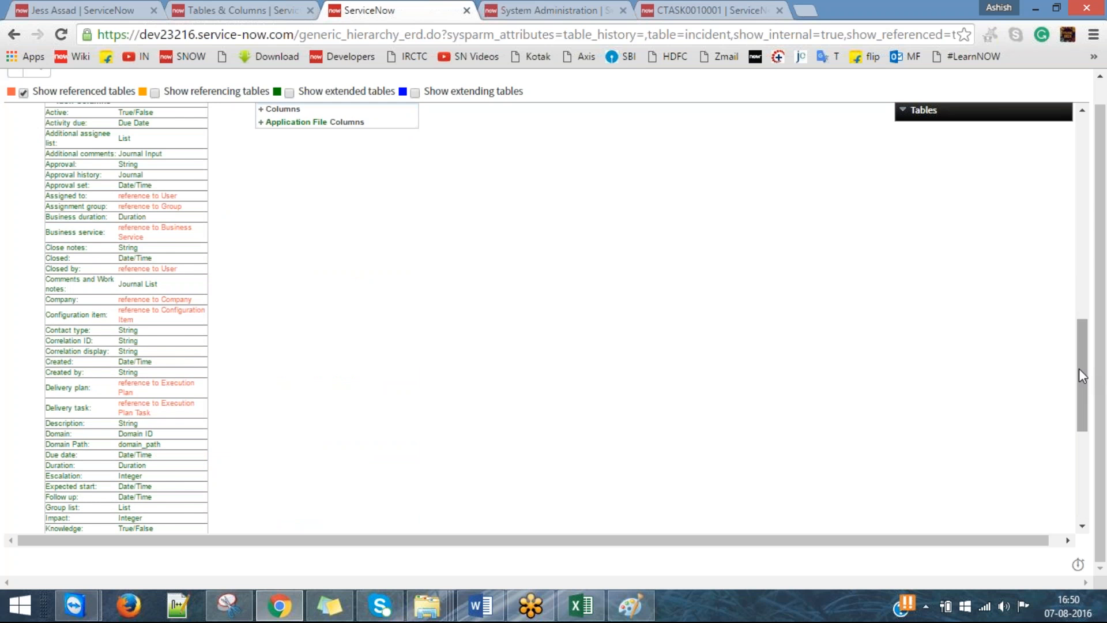
scroll(1079, 369, down, 4)
scroll(1043, 311, up, 10)
scroll(1037, 300, down, 5)
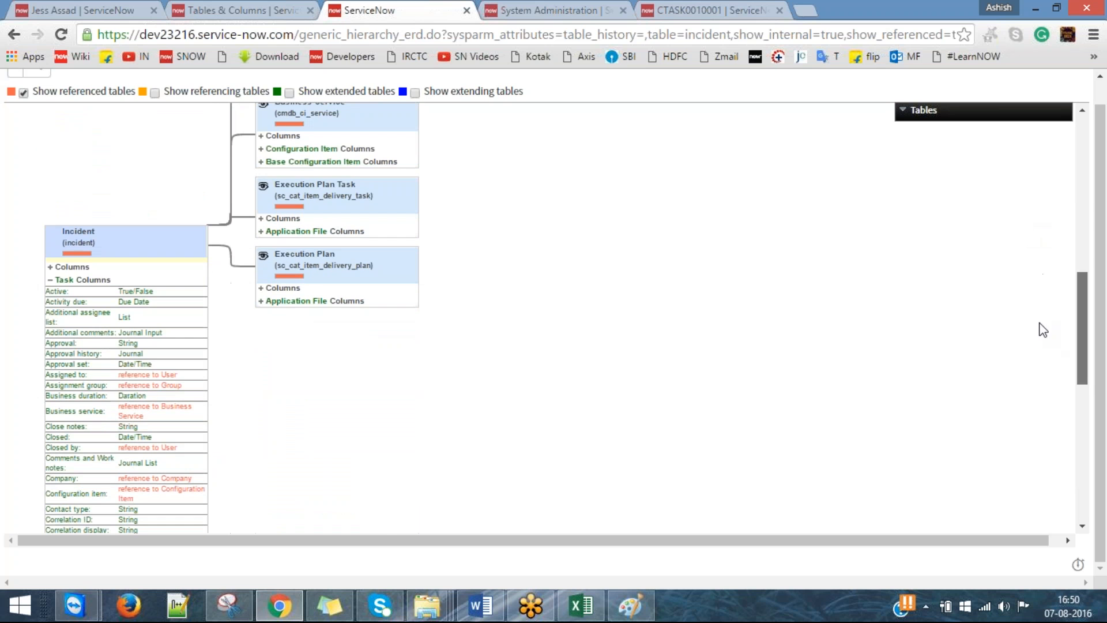
Expand the Incident table's own Columns and compare its fields and references with the inherited Task Columns.
click(52, 271)
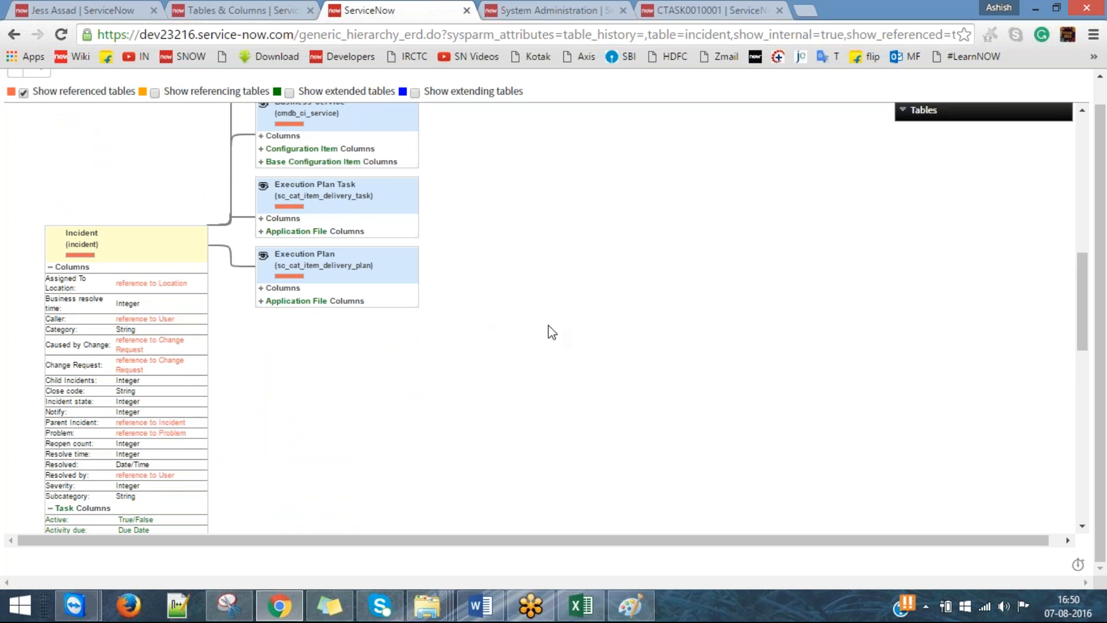
scroll(545, 330, down, 4)
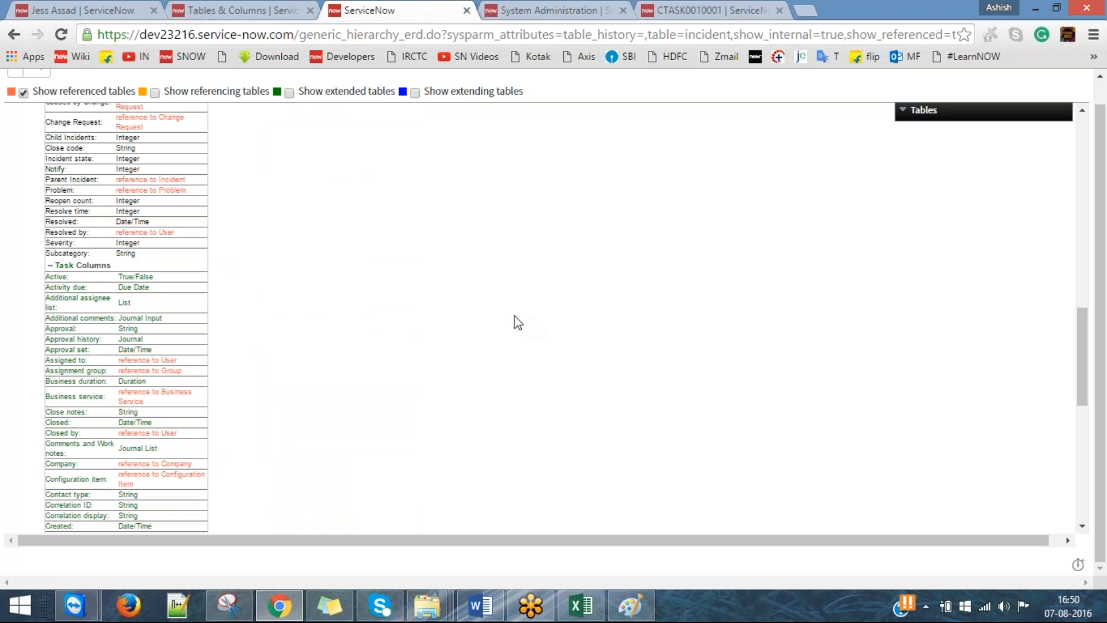
scroll(649, 331, down, 1)
scroll(649, 331, down, 9)
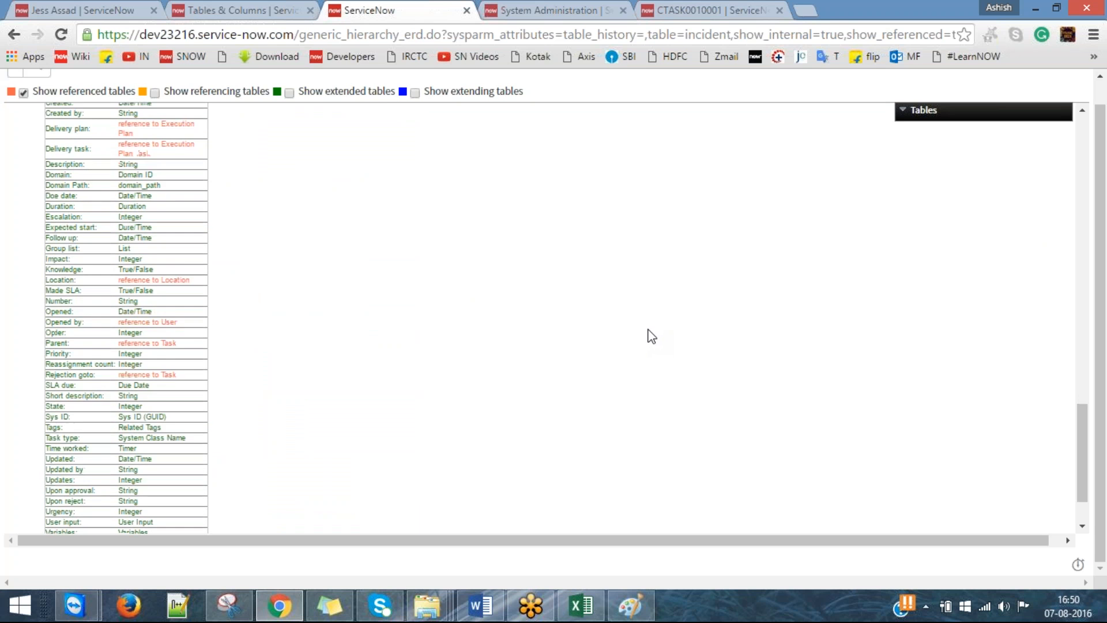
scroll(648, 332, up, 4)
scroll(651, 334, up, 8)
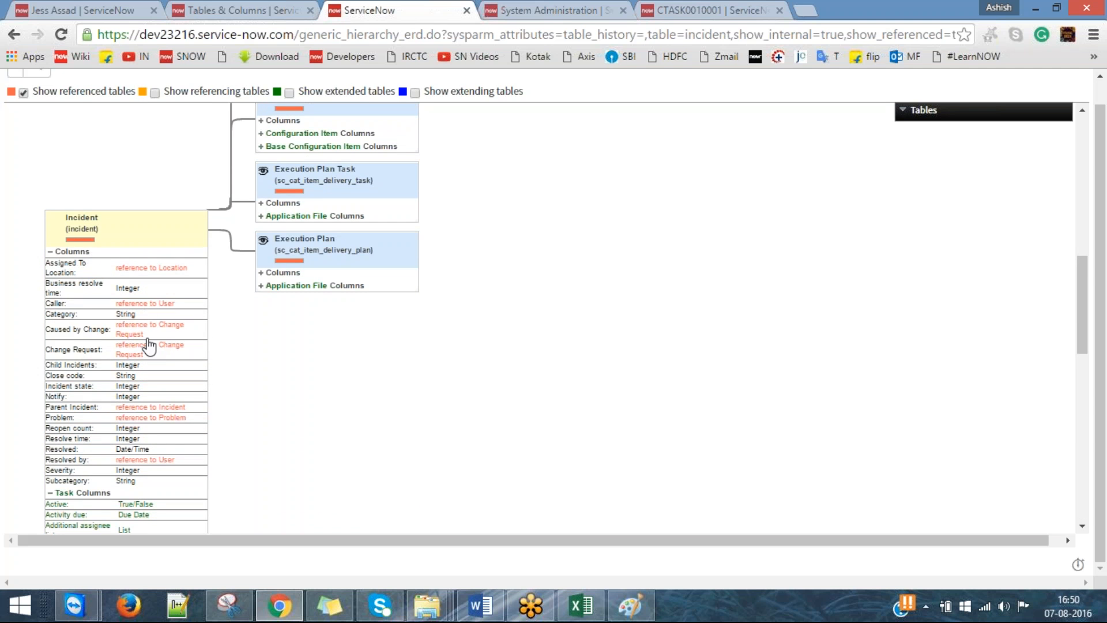
scroll(145, 346, down, 7)
scroll(113, 323, down, 6)
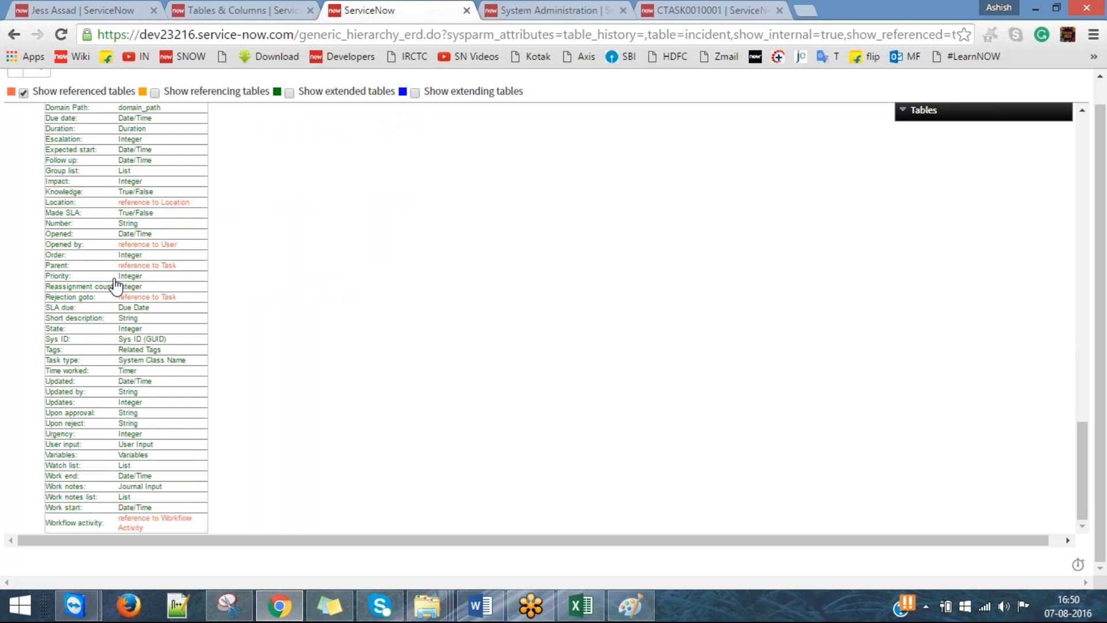
scroll(126, 342, up, 2)
scroll(126, 342, up, 10)
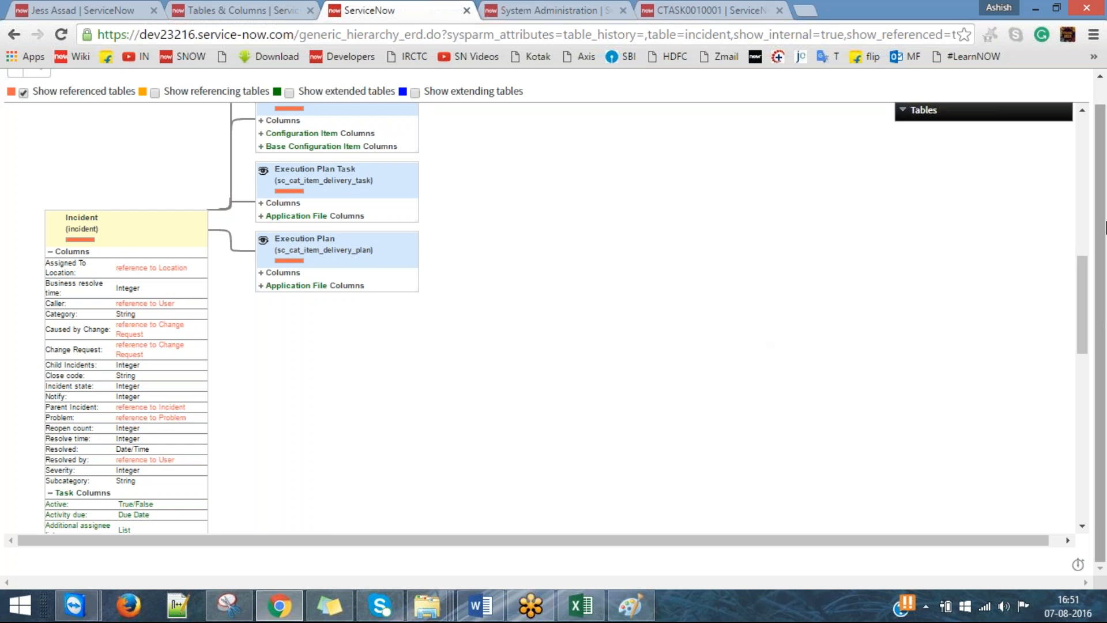
Expand the User table's Columns in the Incident schema map and enlarge the page to examine its fields and types.
scroll(611, 313, down, 5)
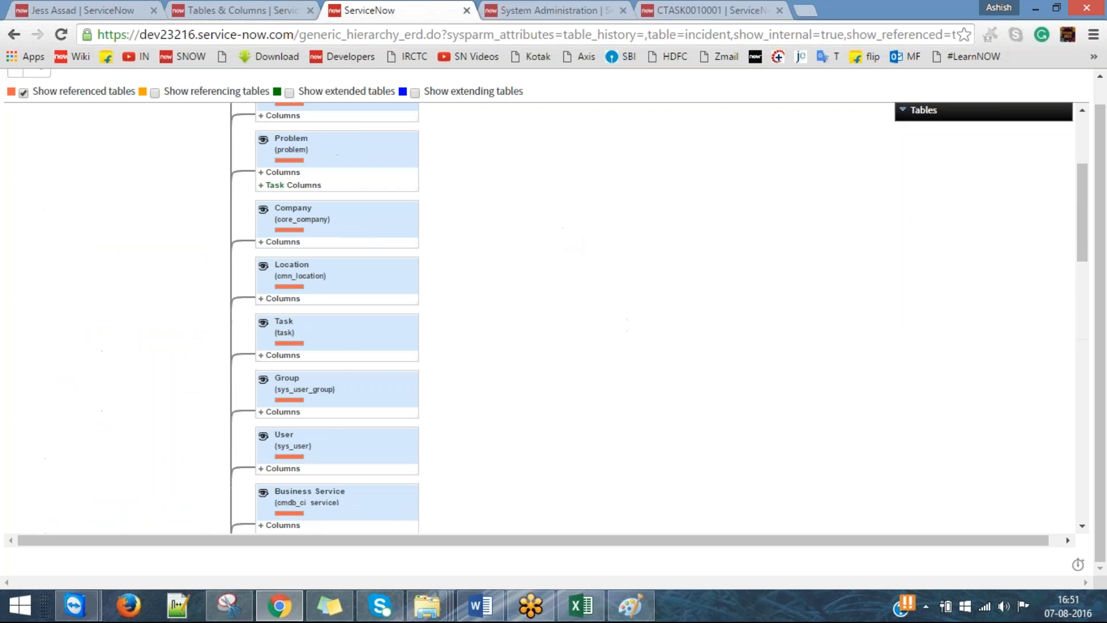
scroll(655, 309, down, 4)
scroll(695, 332, down, 3)
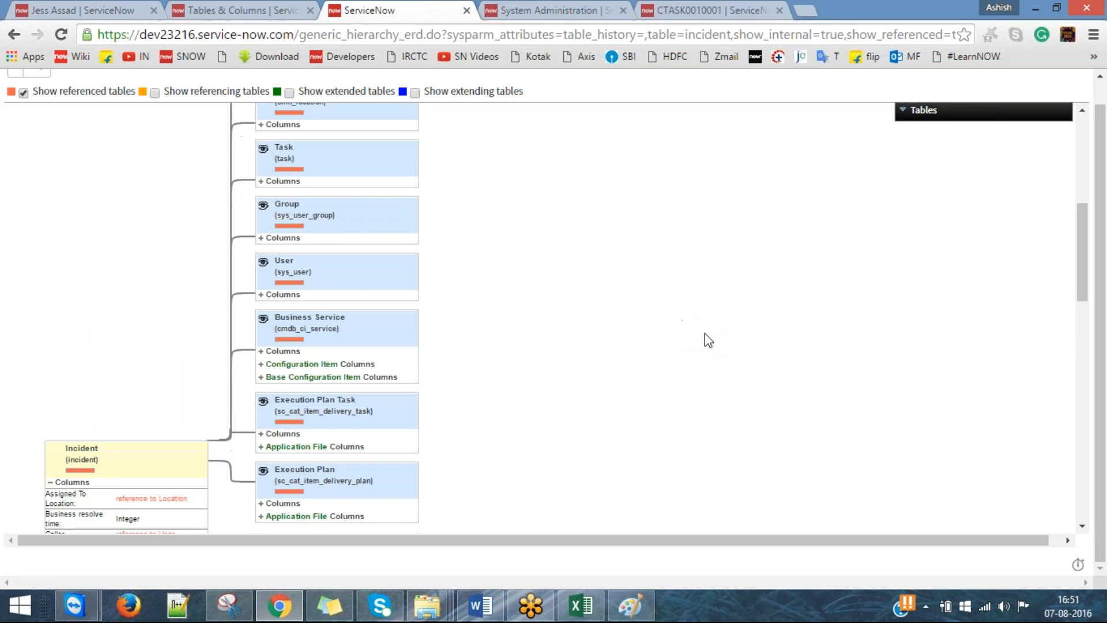
scroll(565, 272, up, 2)
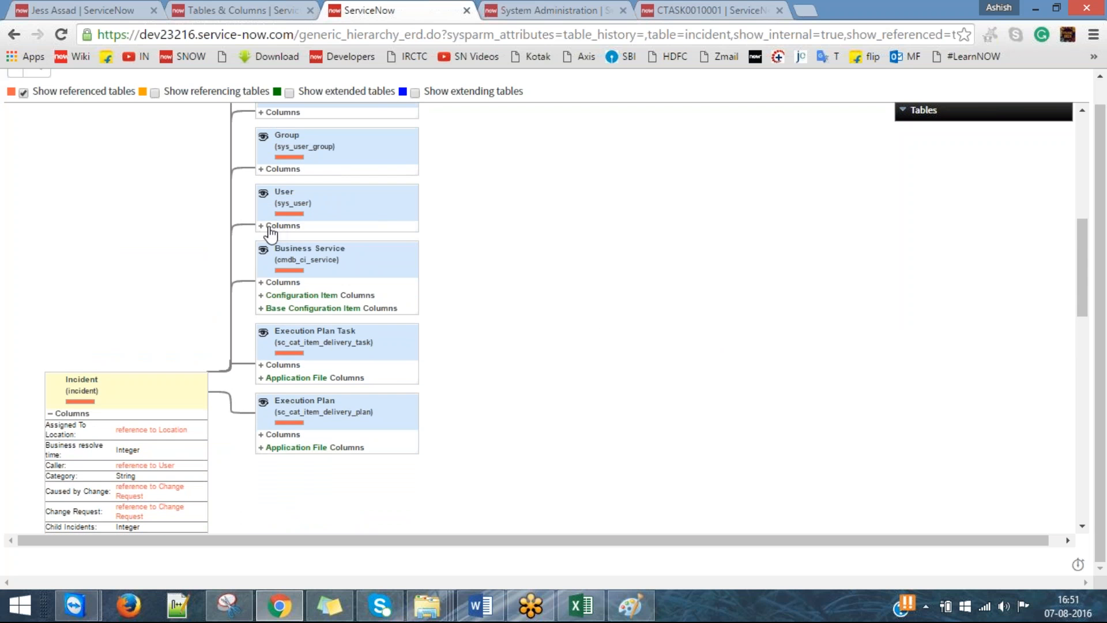
click(282, 228)
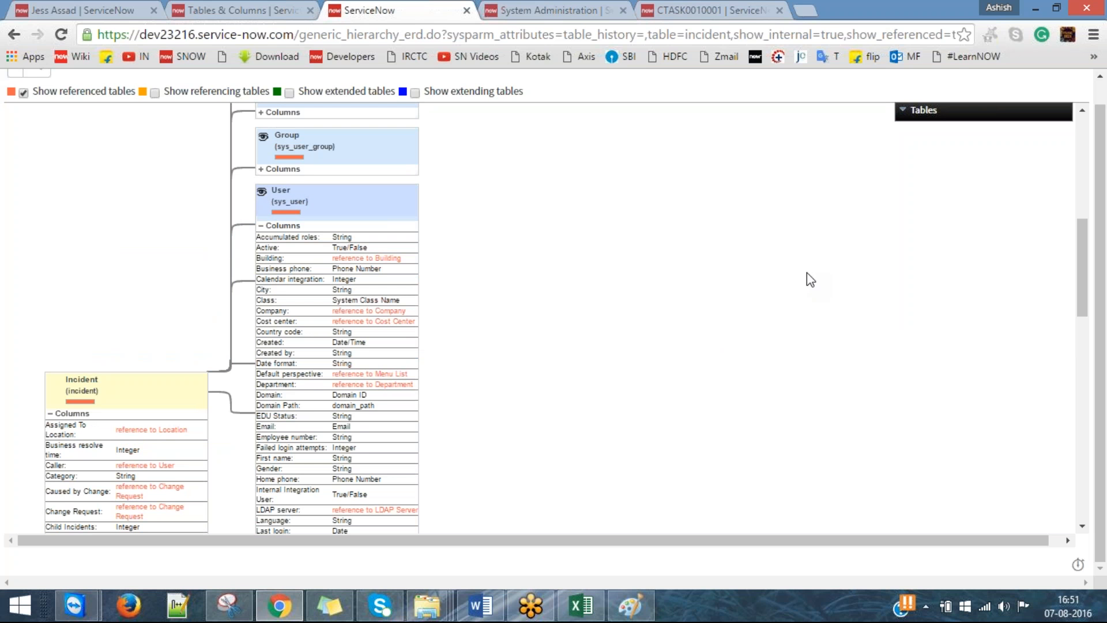
key(ctrl+plus)
key(ctrl+plus)
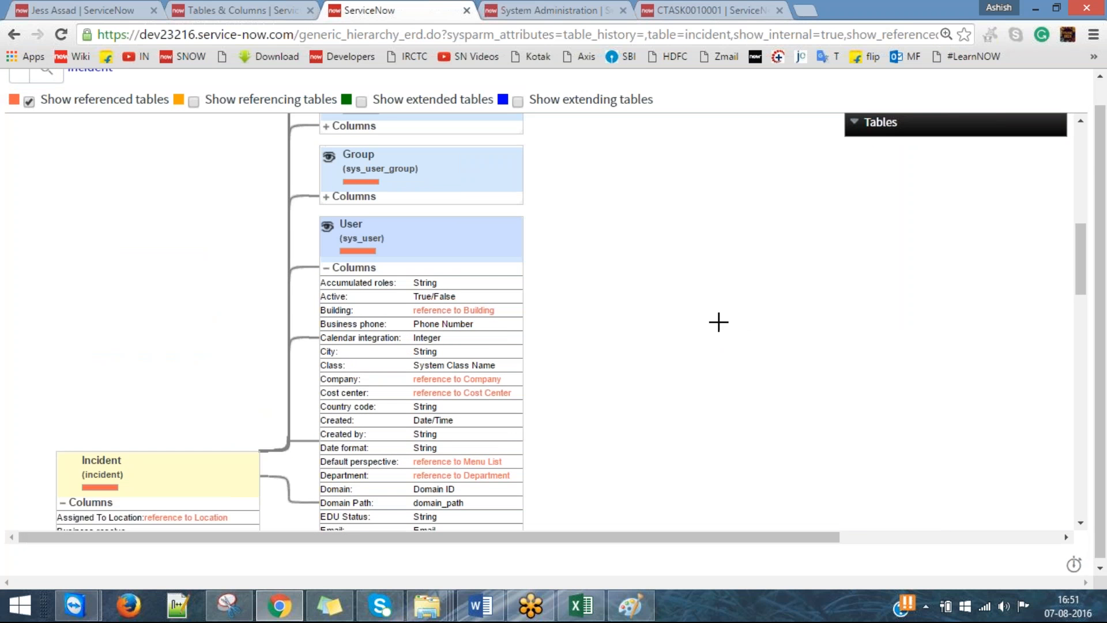
scroll(719, 322, down, 2)
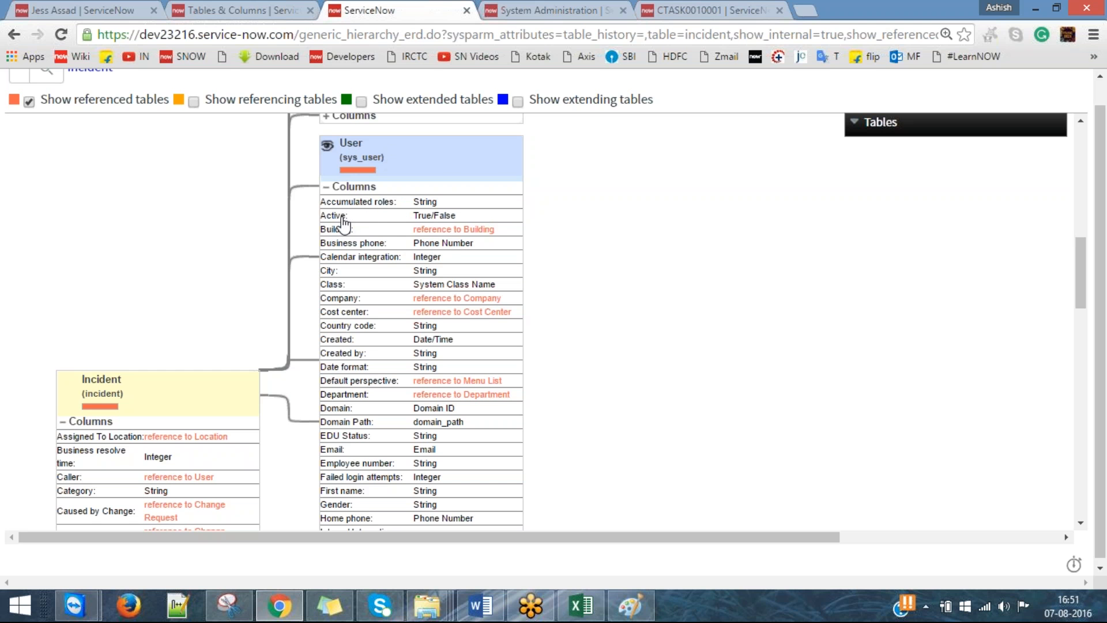
Open the User table's record list in the System Administration page by entering sys_user.list in the navigator filter.
click(560, 11)
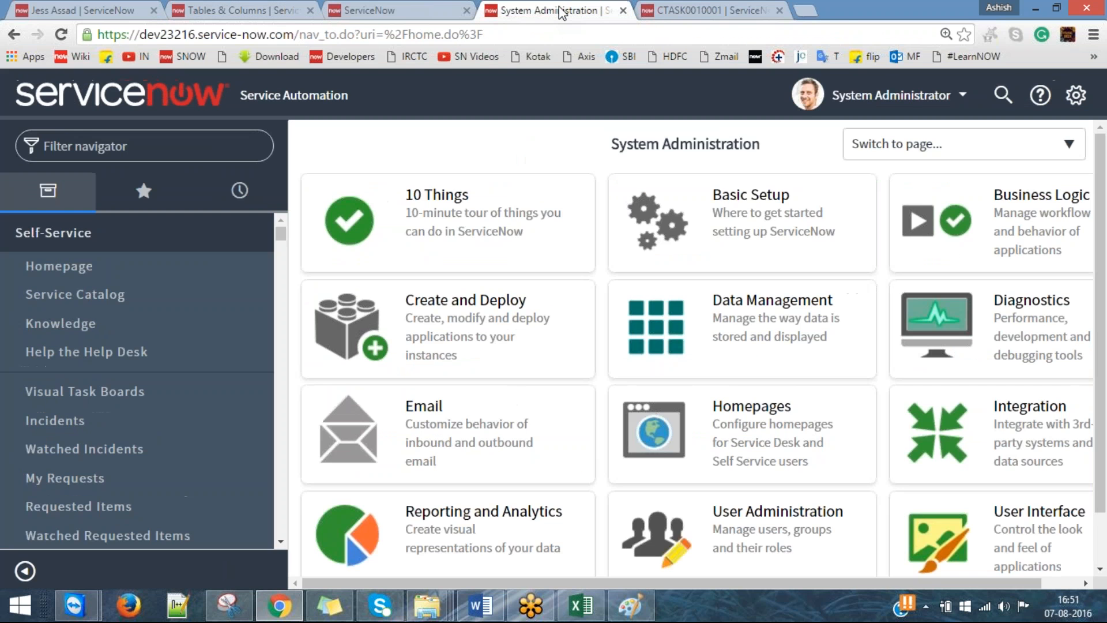
click(179, 149)
text(sys)
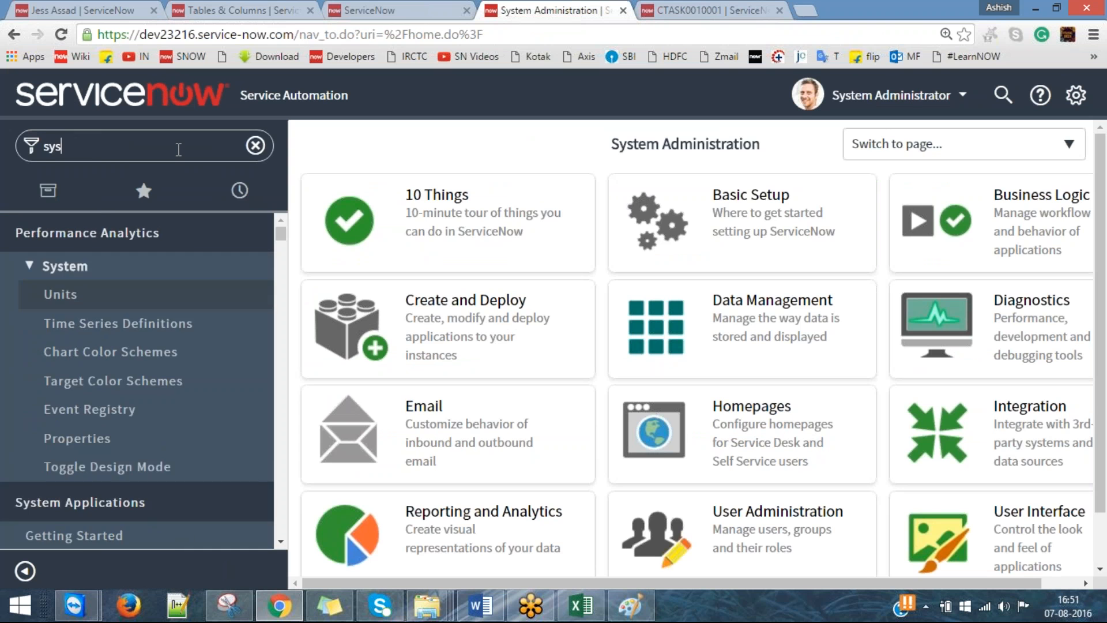
key(BackSpace)
key(BackSpace)
key(BackSpace)
key(ctrl+minus)
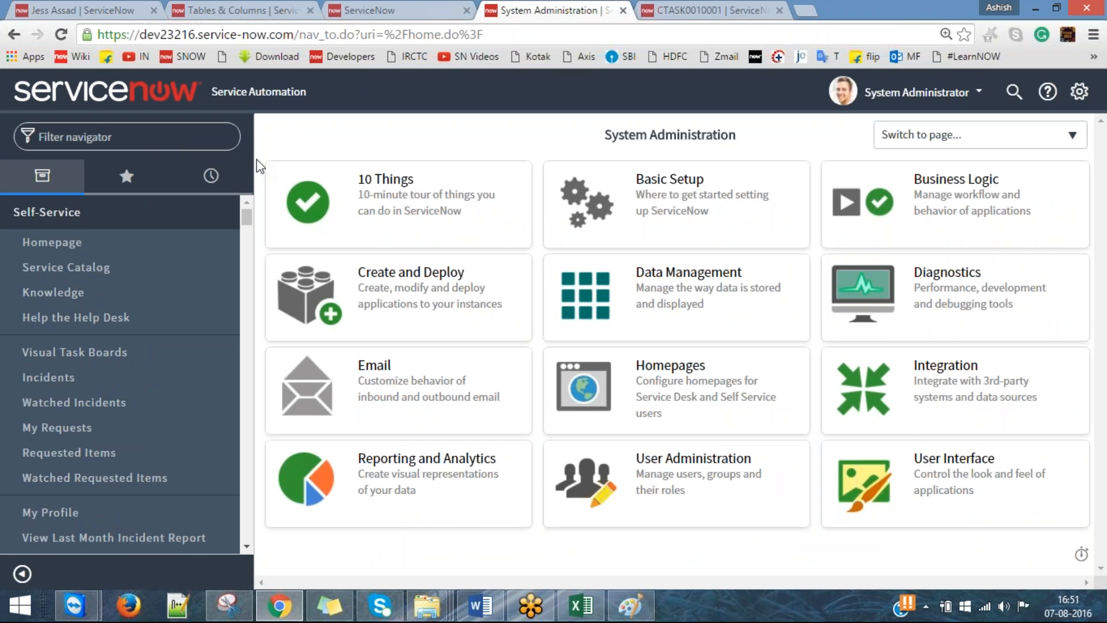
click(158, 144)
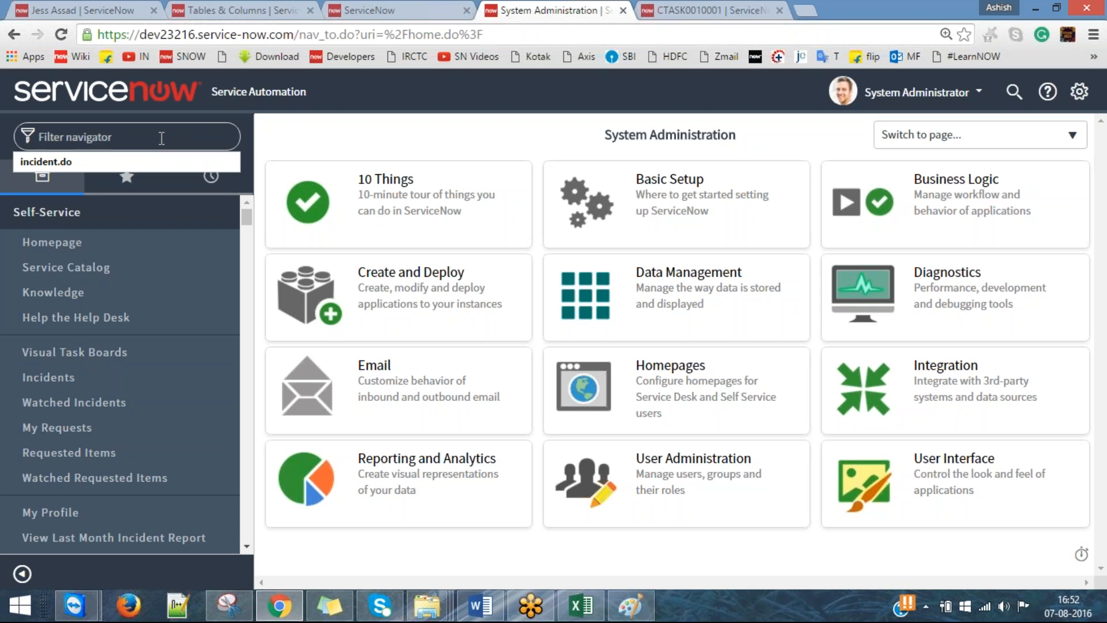
text(sys_user)
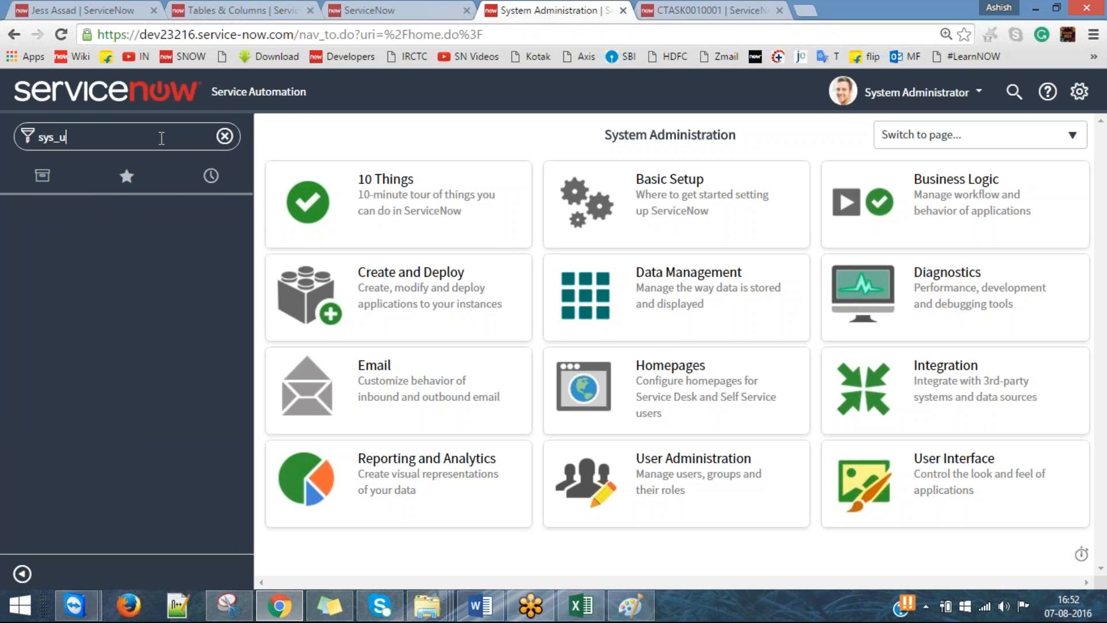
text(.list)
key(Return)
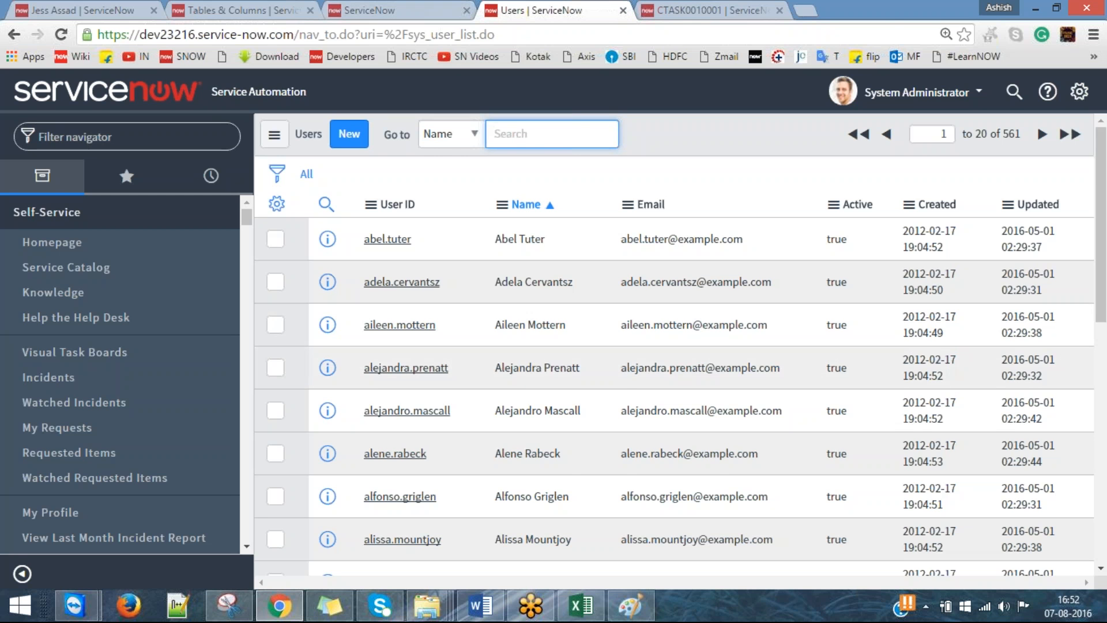
Check the User table's technical name in the schema map, reload its list with sys_user.list and examine the record count.
click(375, 10)
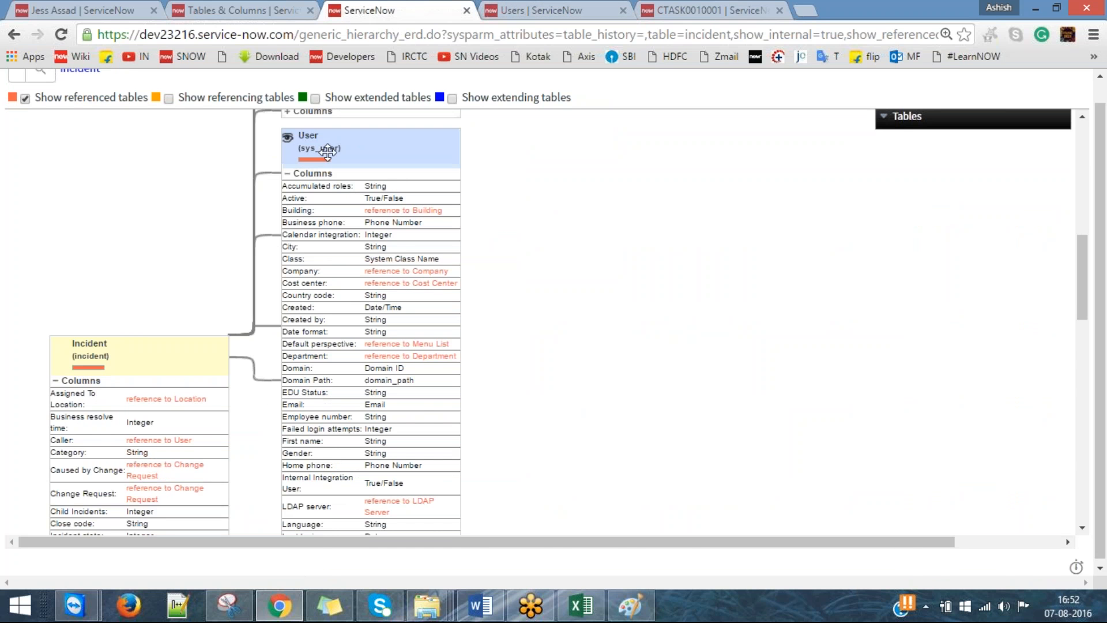
click(489, 9)
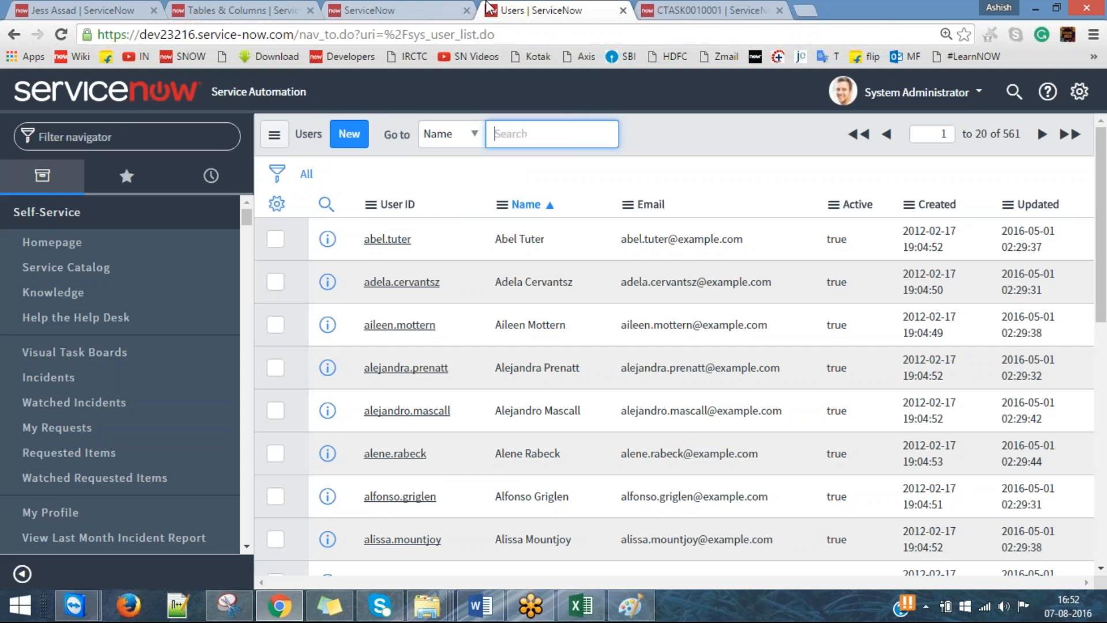
text(sys)
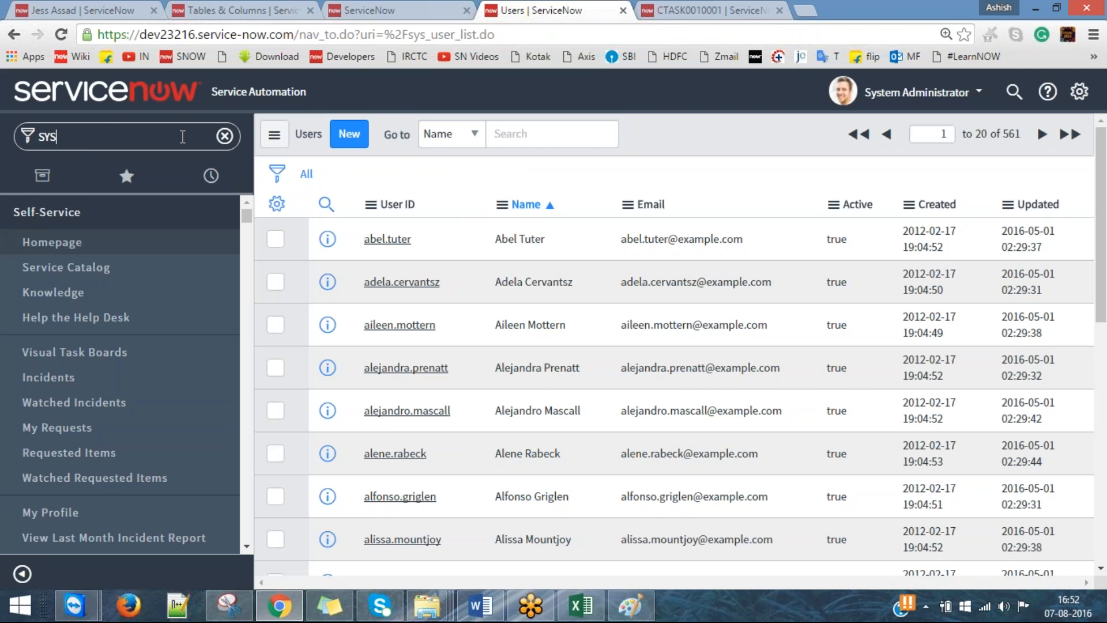
key(BackSpace)
key(BackSpace)
key(BackSpace)
text(sys_user)
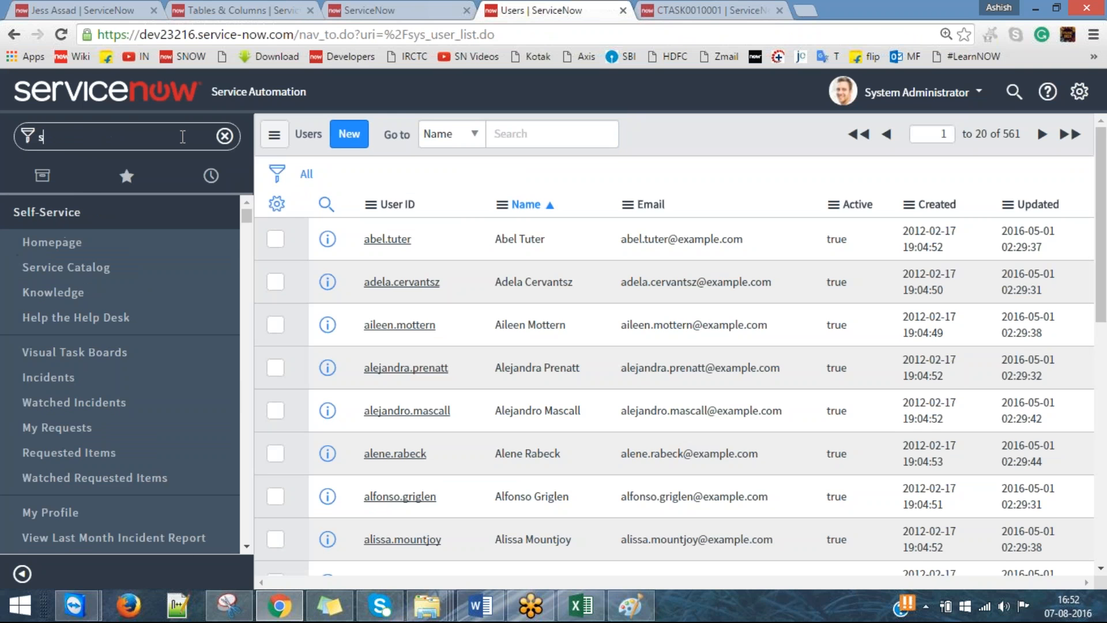
text(.list)
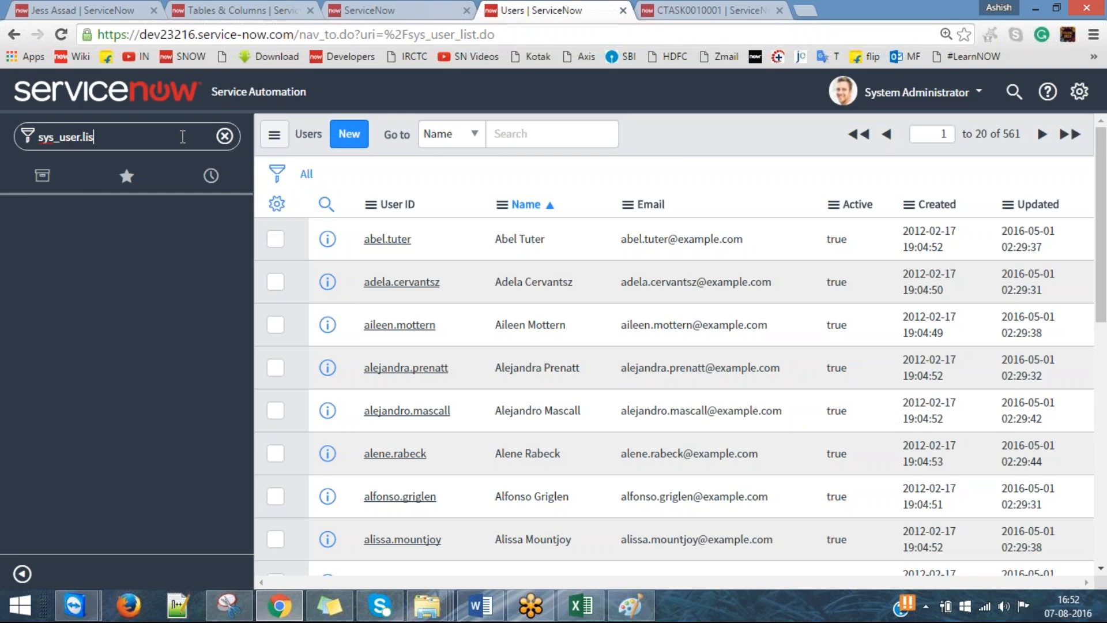
key(Return)
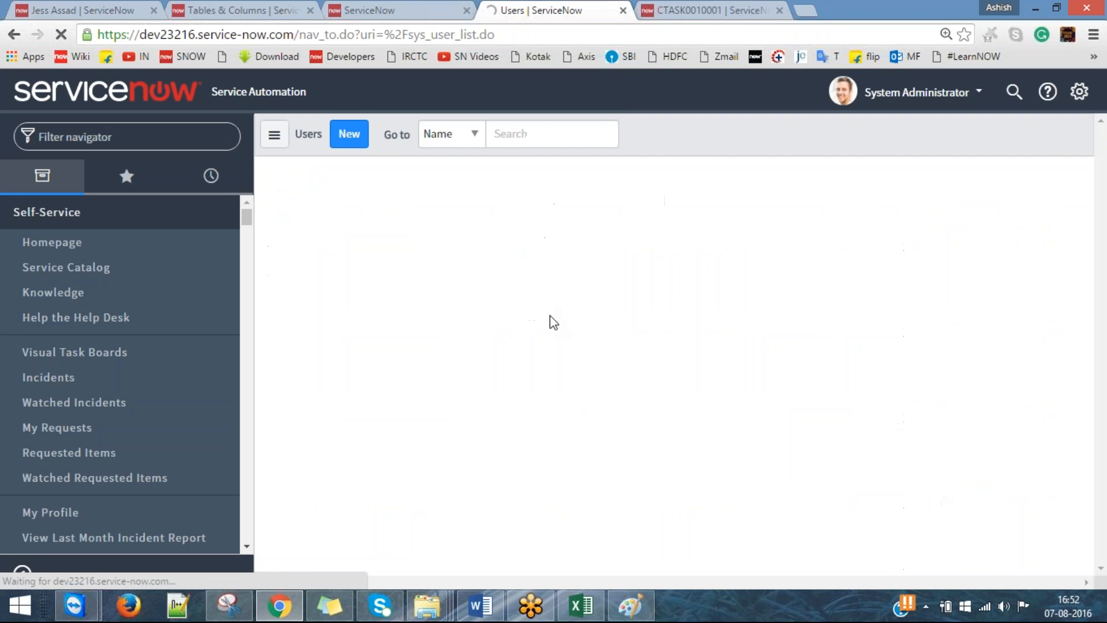
scroll(732, 321, down, 7)
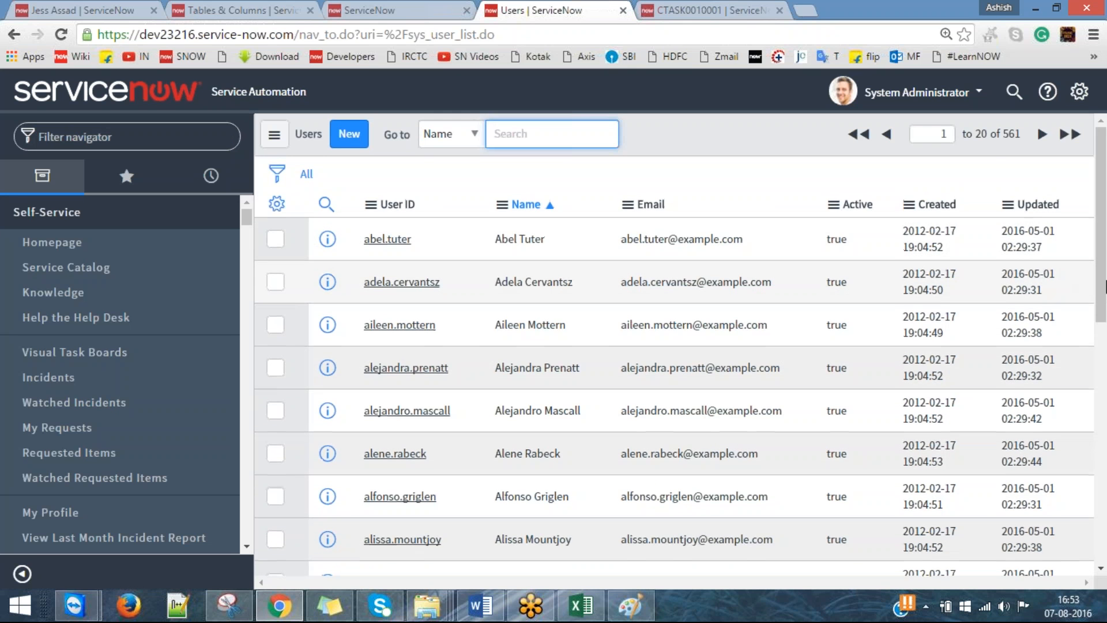
drag(1021, 134, 1010, 134)
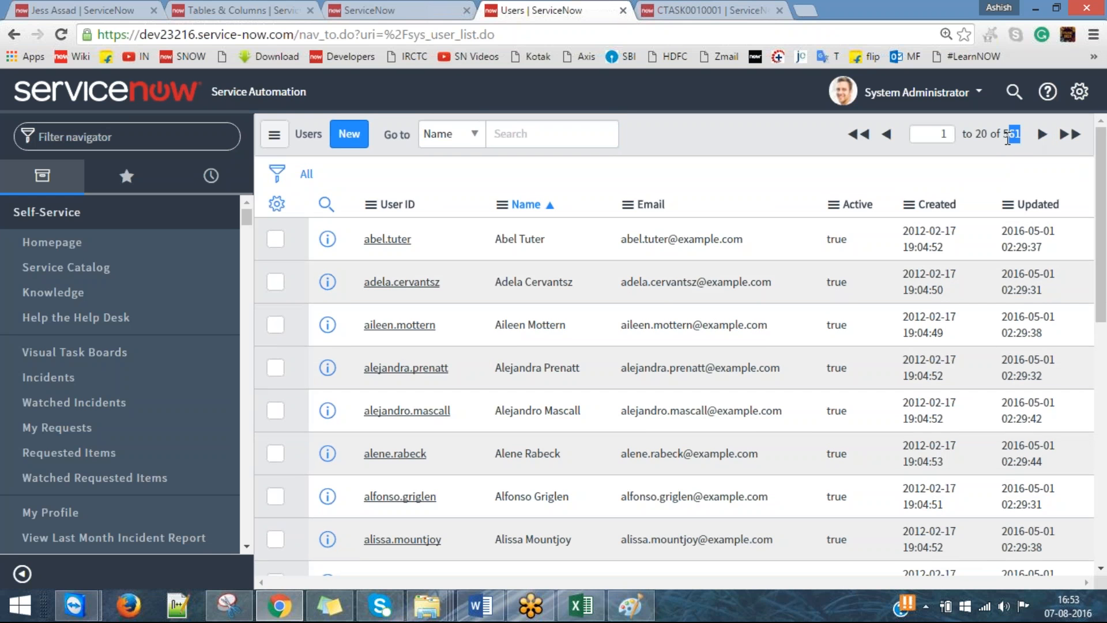
Open a blank new-record form for the User table by entering its technical name with the .do suffix in the navigator filter.
click(138, 136)
text(sys_user_list.d)
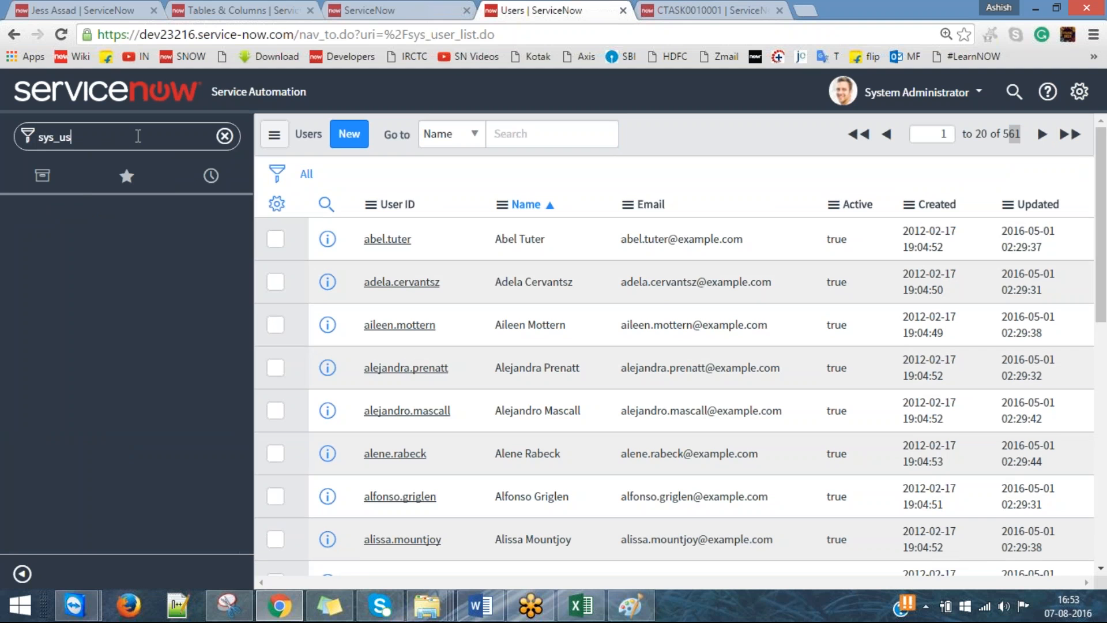
text(o)
key(Return)
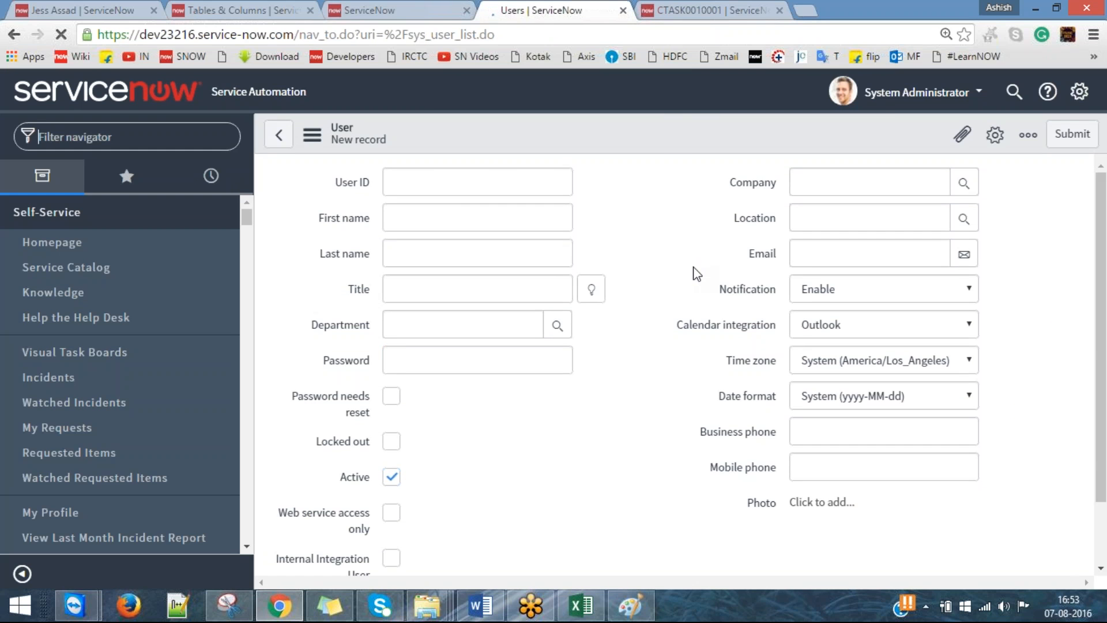
Switch to the session 3 document in Word and review the Schema map heading and the question about adding fields on a form.
click(380, 7)
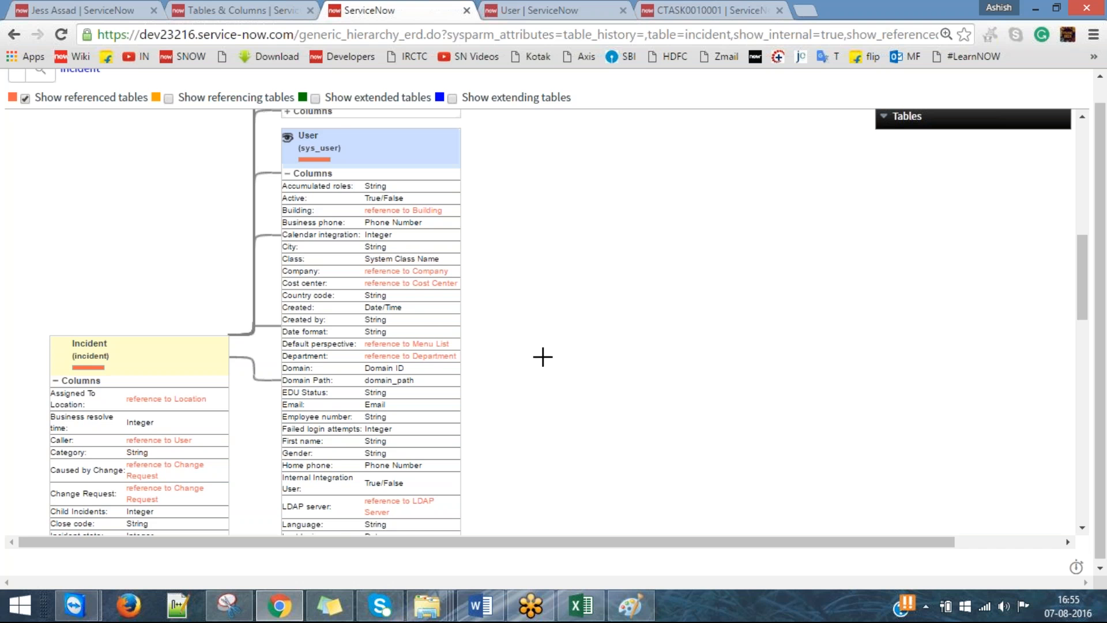
click(480, 605)
scroll(651, 429, down, 4)
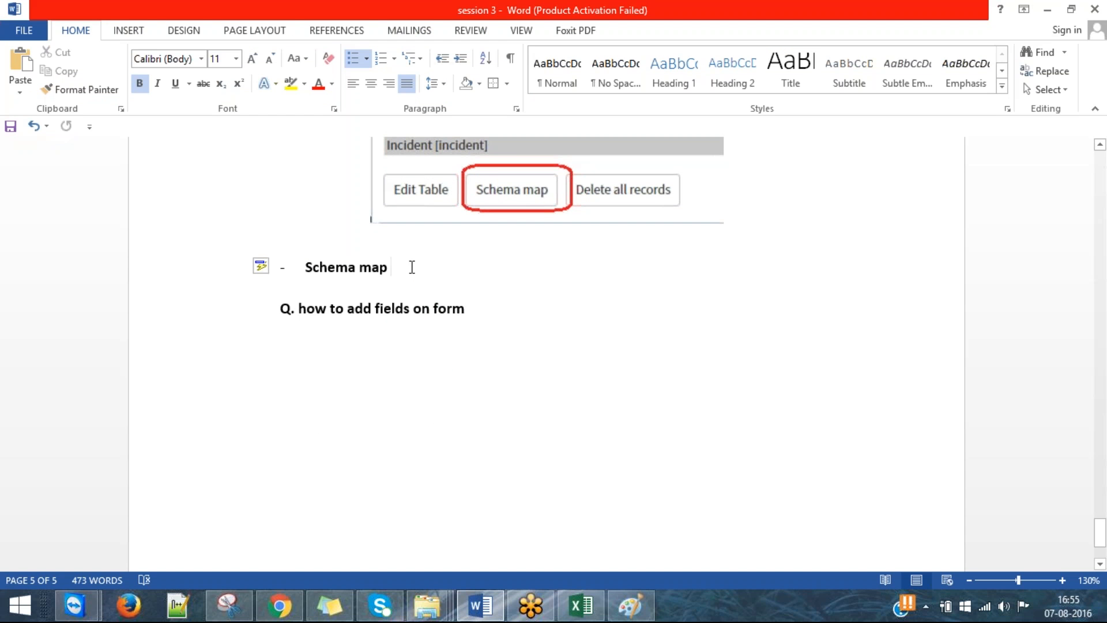
scroll(557, 315, up, 2)
scroll(558, 315, down, 1)
triple_click(344, 316)
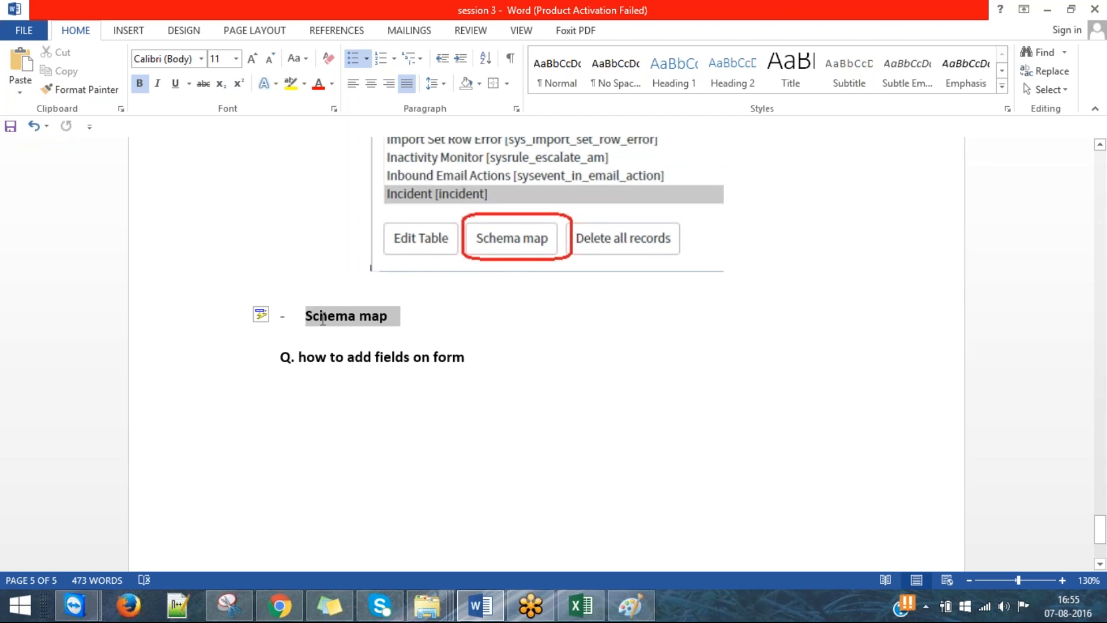
click(598, 397)
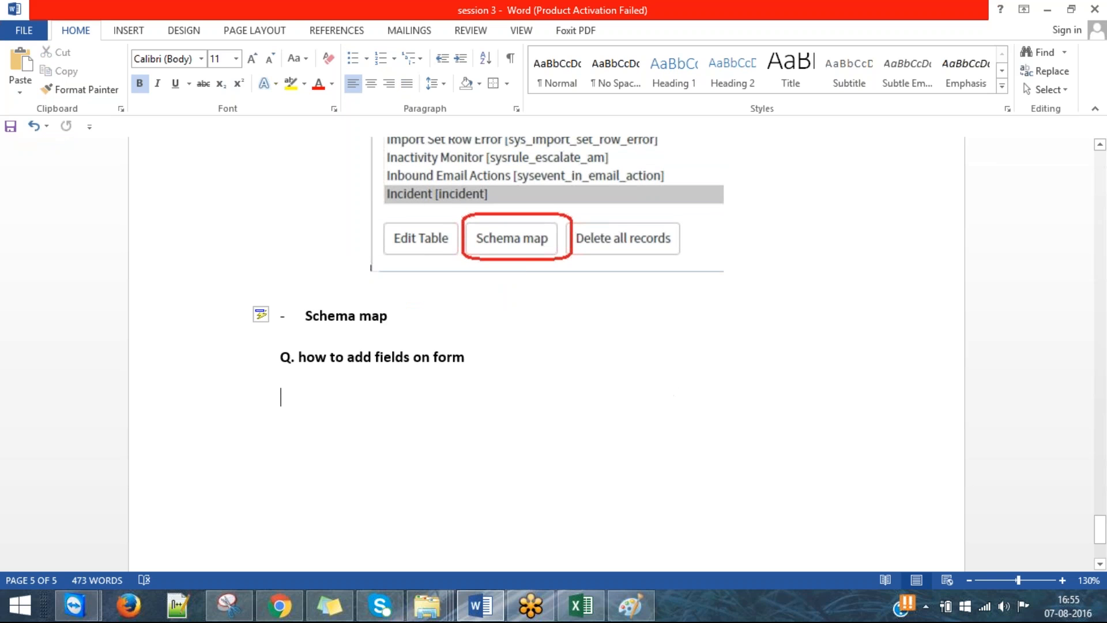
click(399, 318)
key(shift+Down)
key(Down)
key(Down)
key(Down)
key(Down)
key(Down)
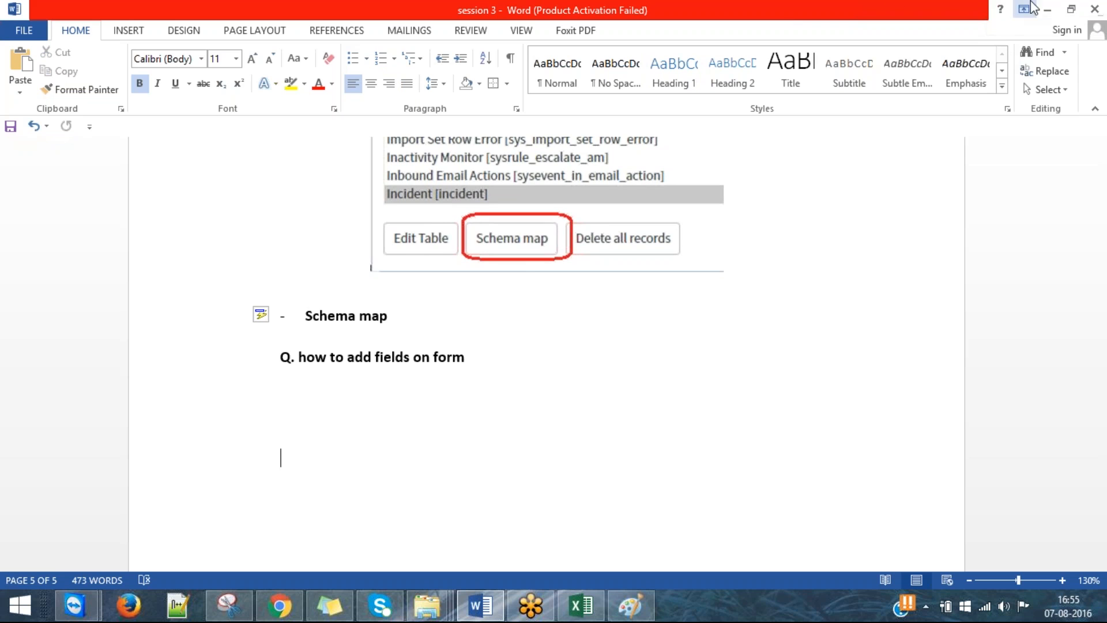
click(1048, 10)
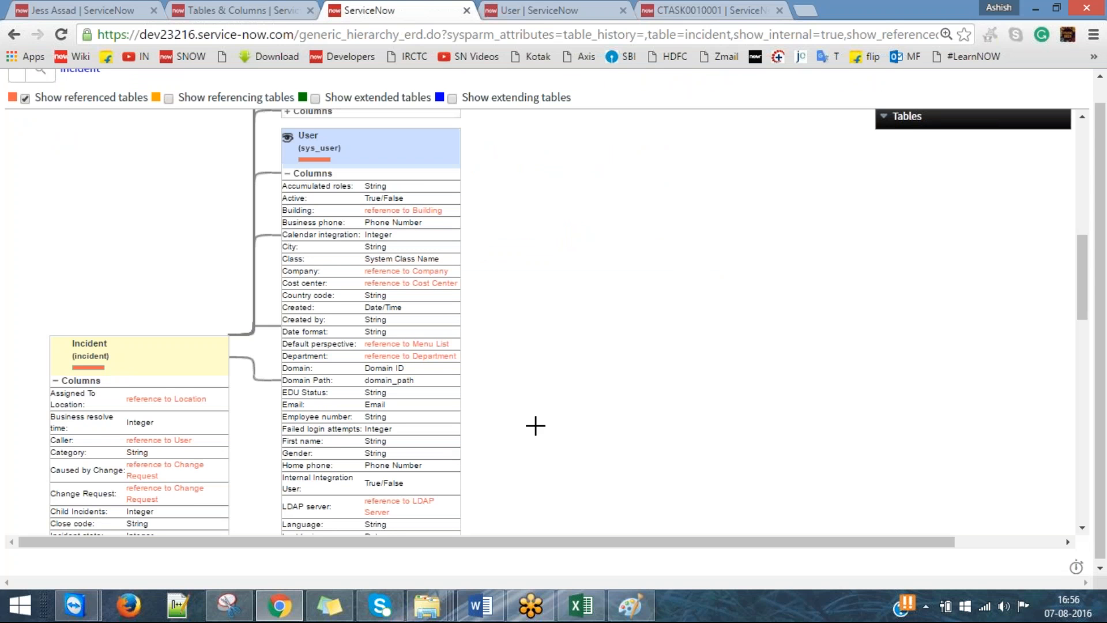
click(75, 605)
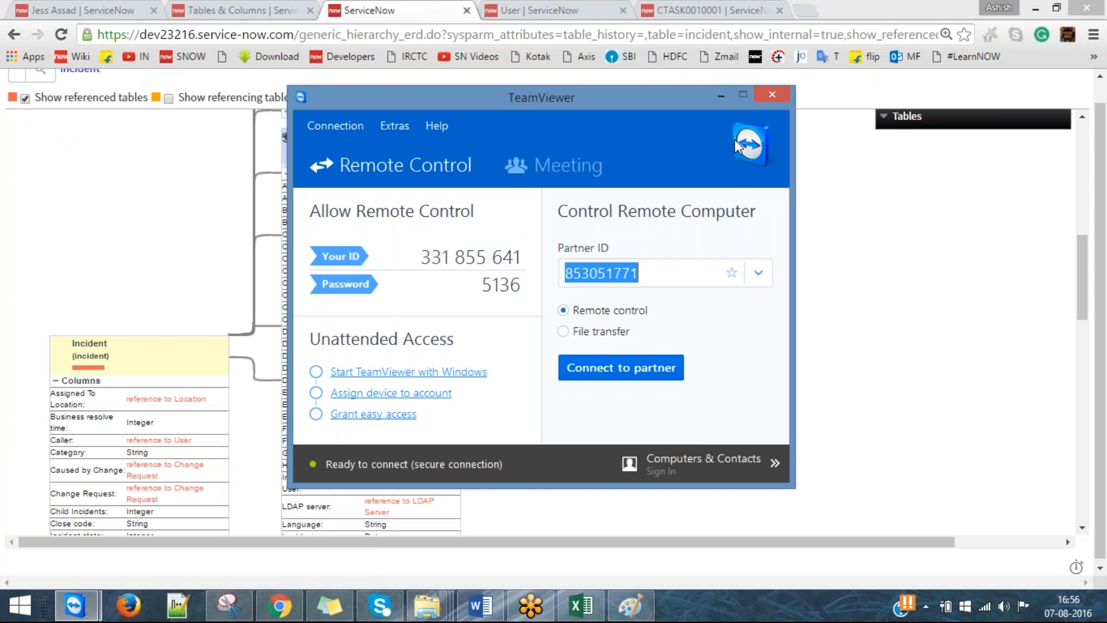
click(773, 93)
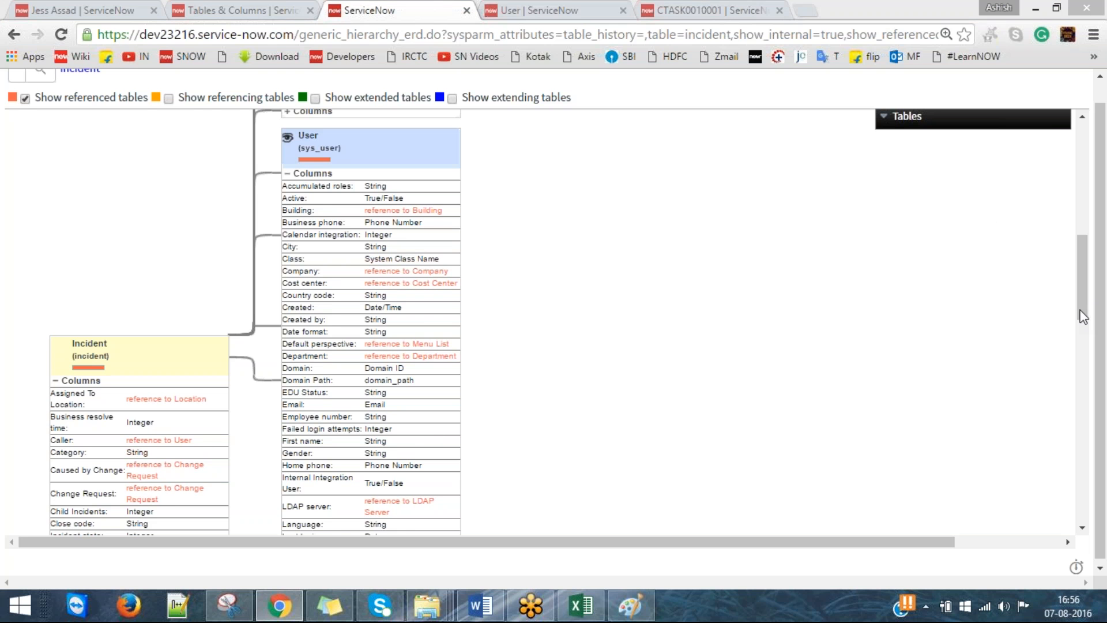
click(1049, 390)
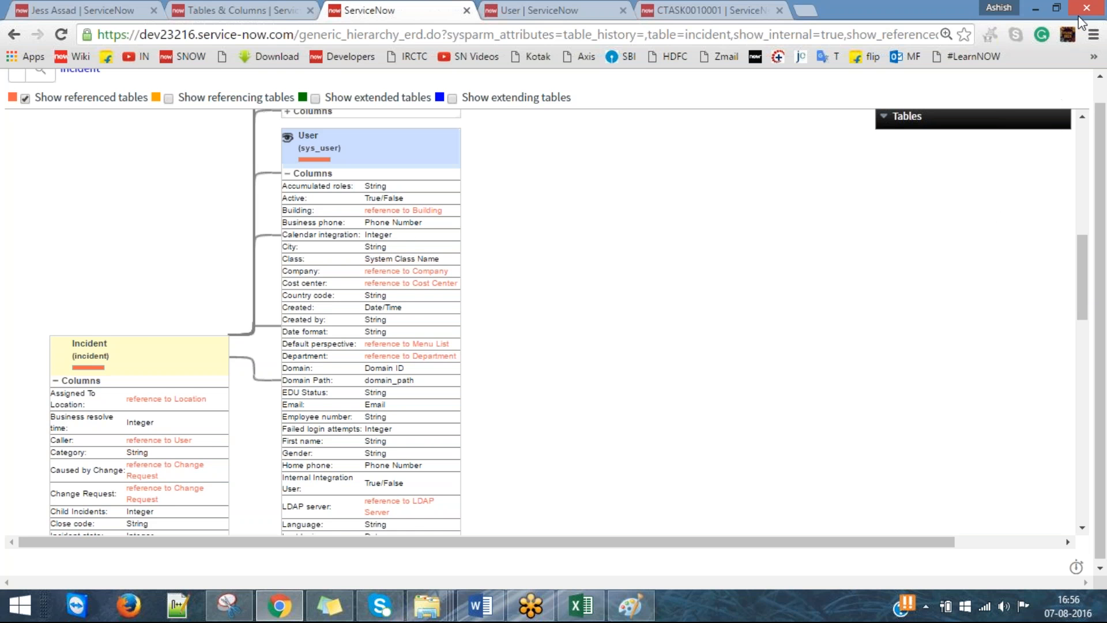
click(1050, 52)
Return to the Tables & Columns page and filter the navigator for "table".
click(248, 7)
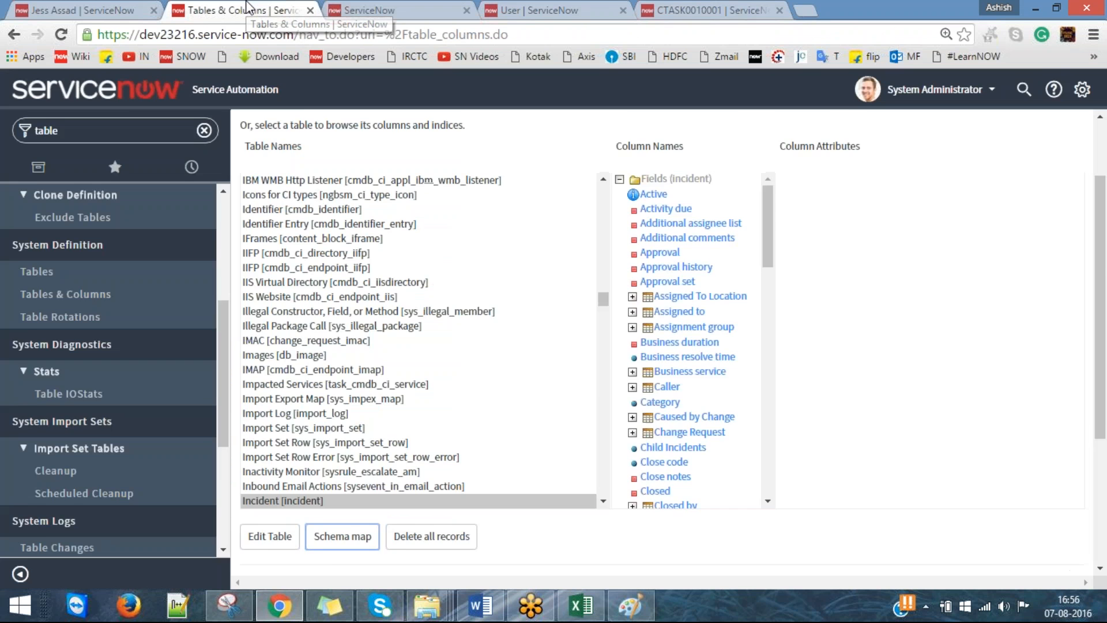
click(86, 144)
key(BackSpace)
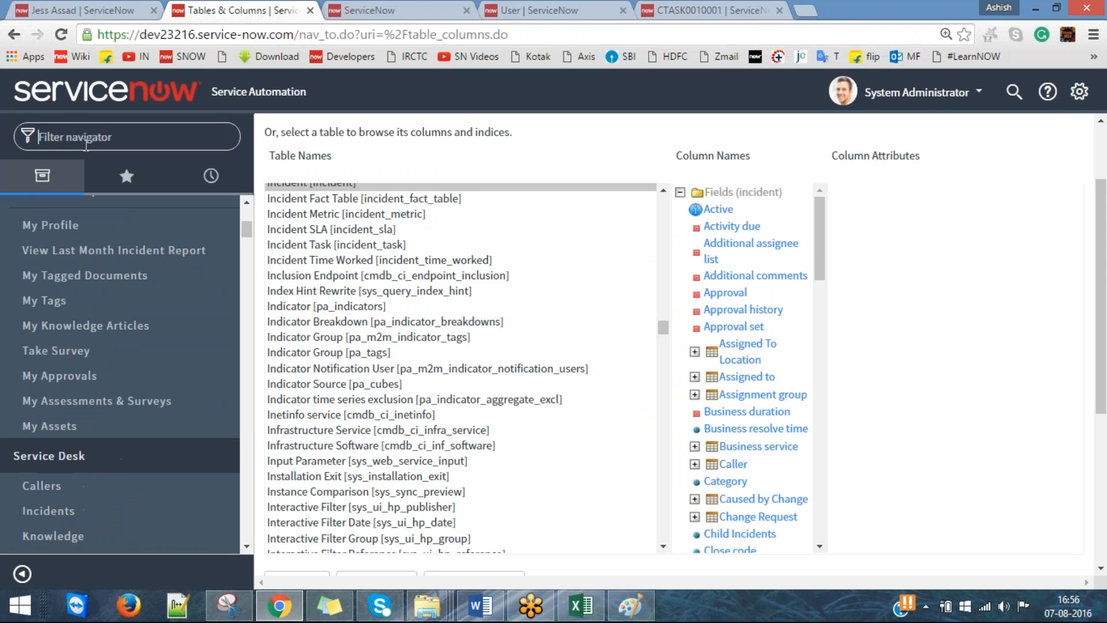
text(table)
key(BackSpace)
key(BackSpace)
key(BackSpace)
key(BackSpace)
key(BackSpace)
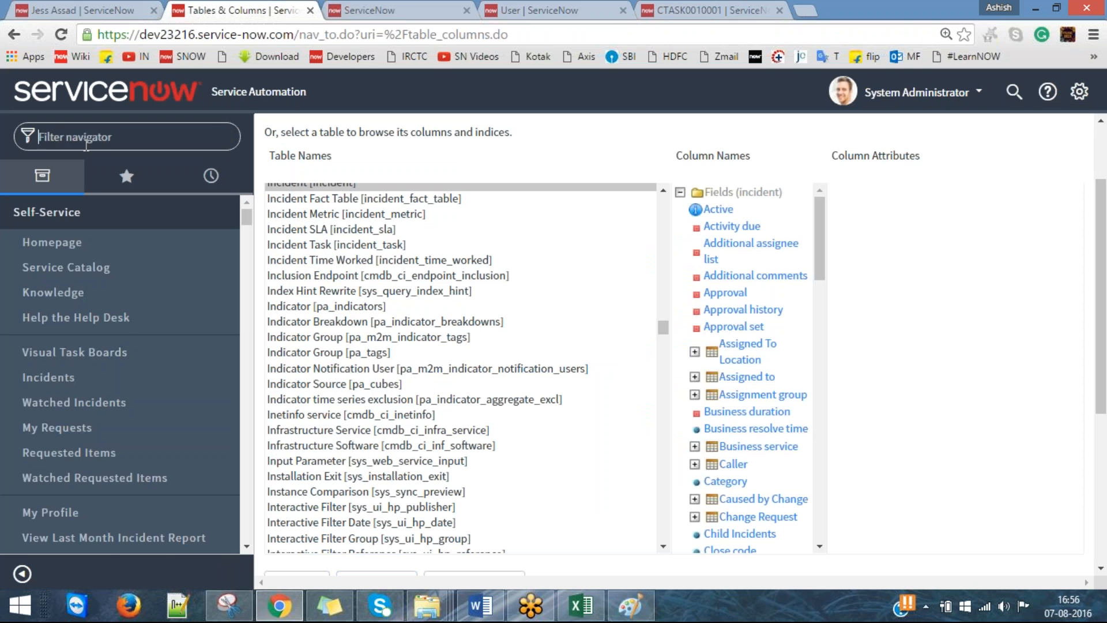
text(table)
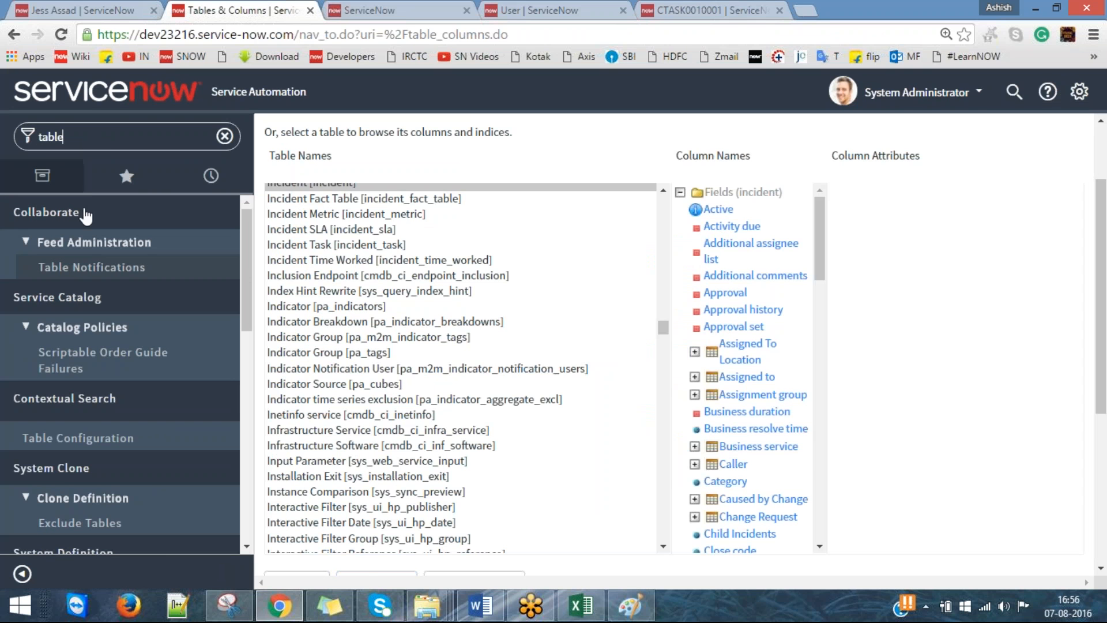
Reload the Tables & Columns module under System Definition and browse down its table names.
scroll(177, 415, down, 3)
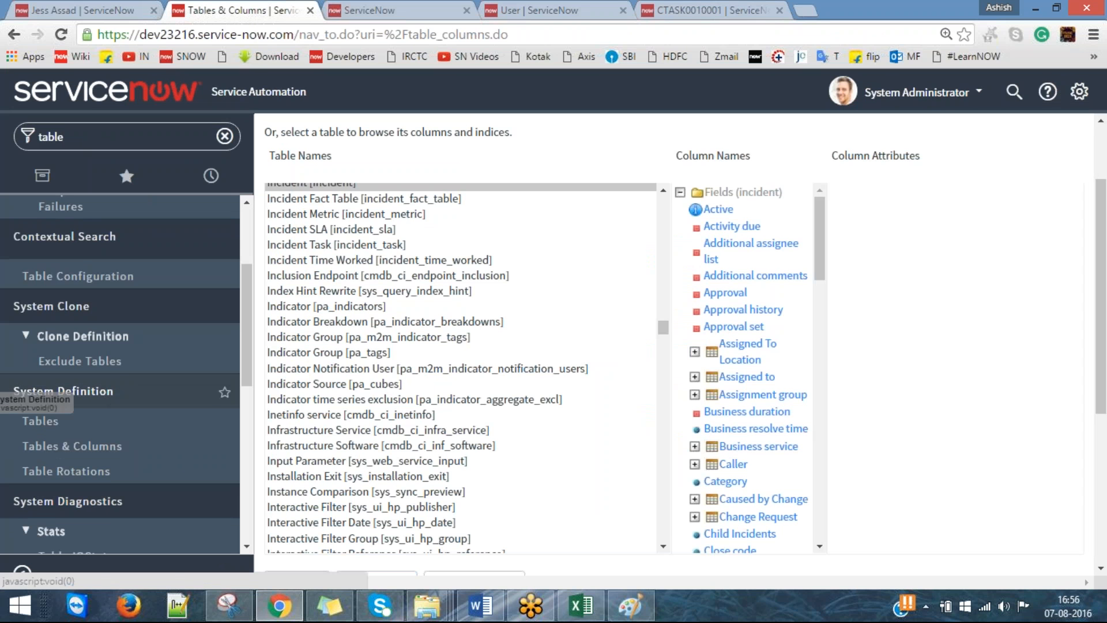
scroll(189, 423, down, 1)
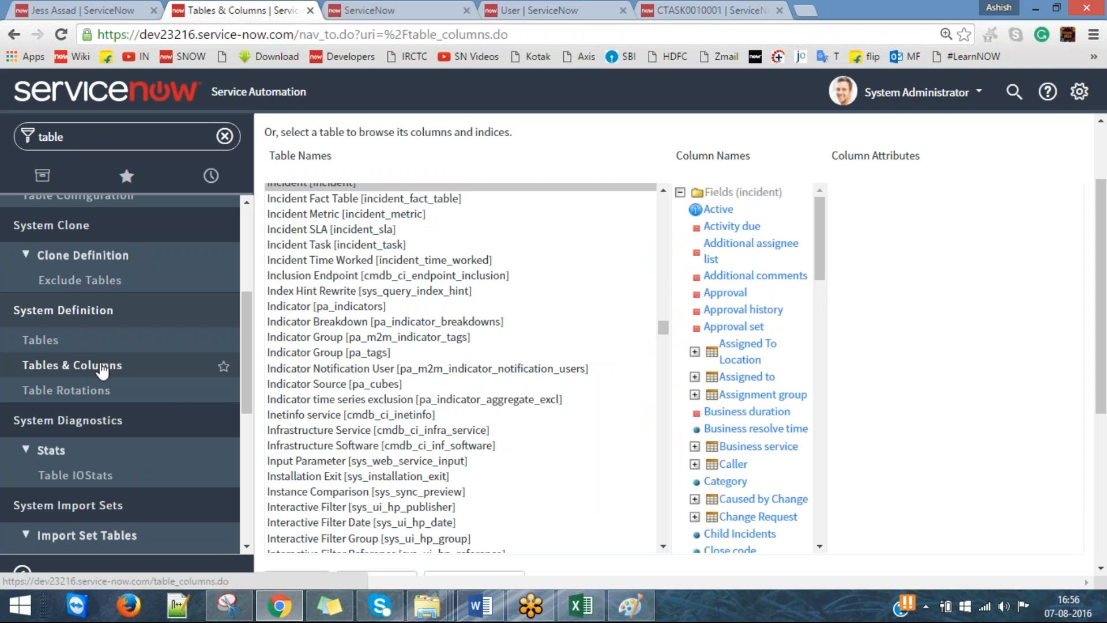
click(72, 367)
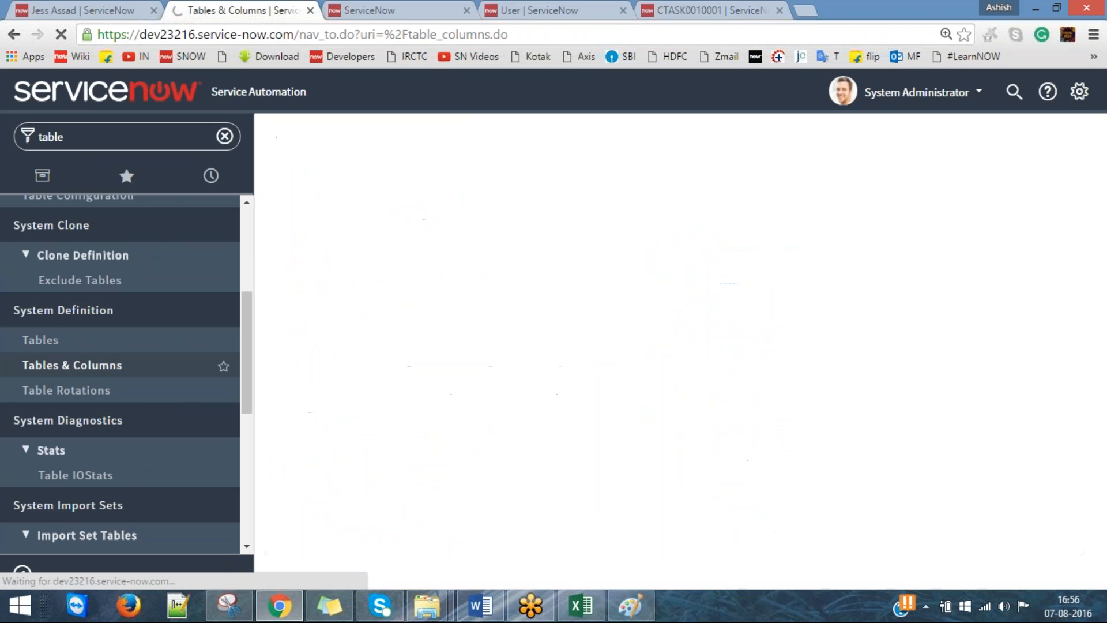
scroll(600, 363, down, 20)
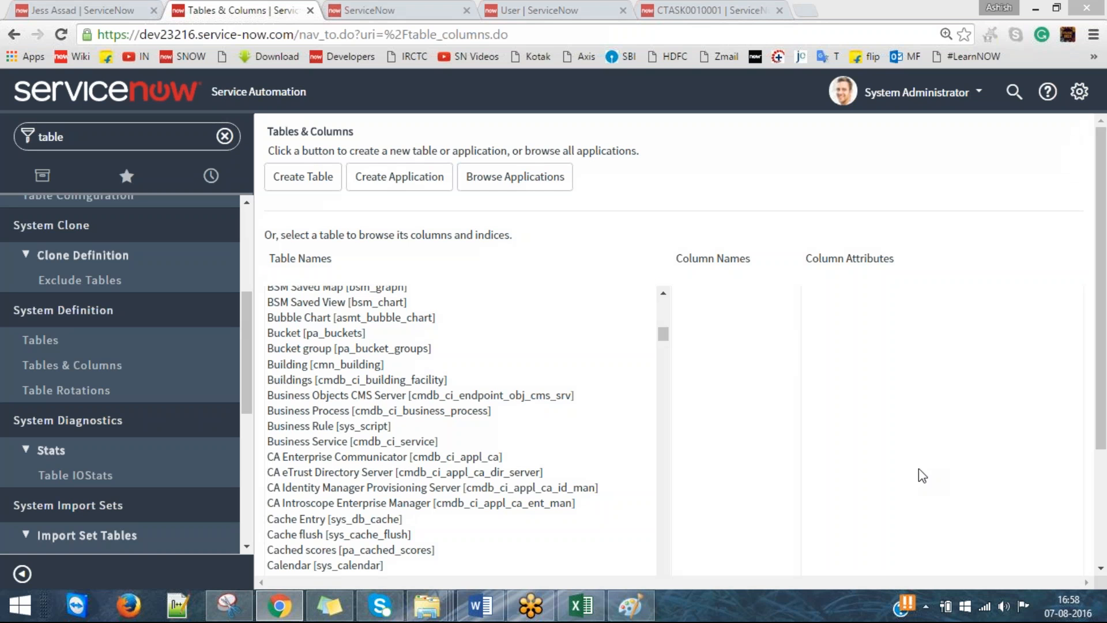
Select the Business Rule table and the CI DB Connection Metrics table to load their columns.
click(423, 345)
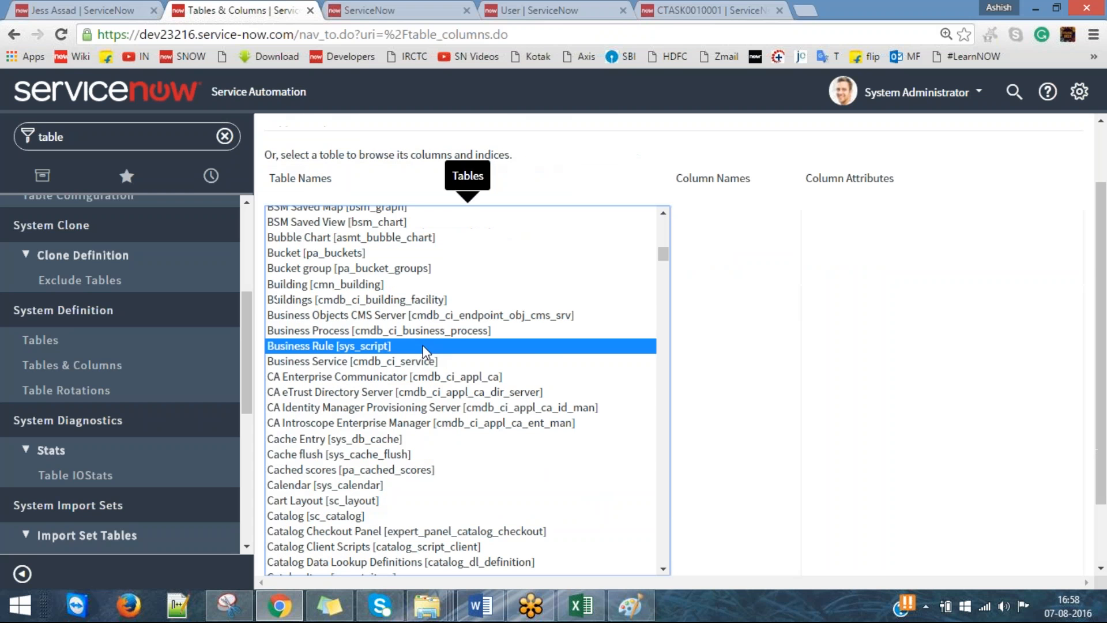
scroll(562, 361, up, 10)
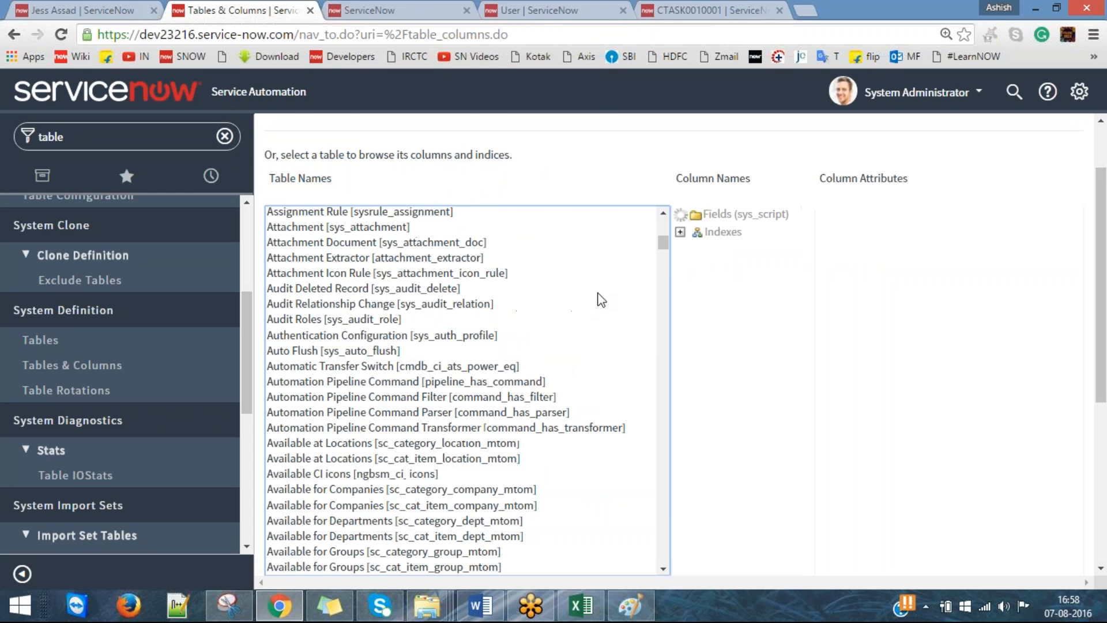
scroll(547, 341, down, 15)
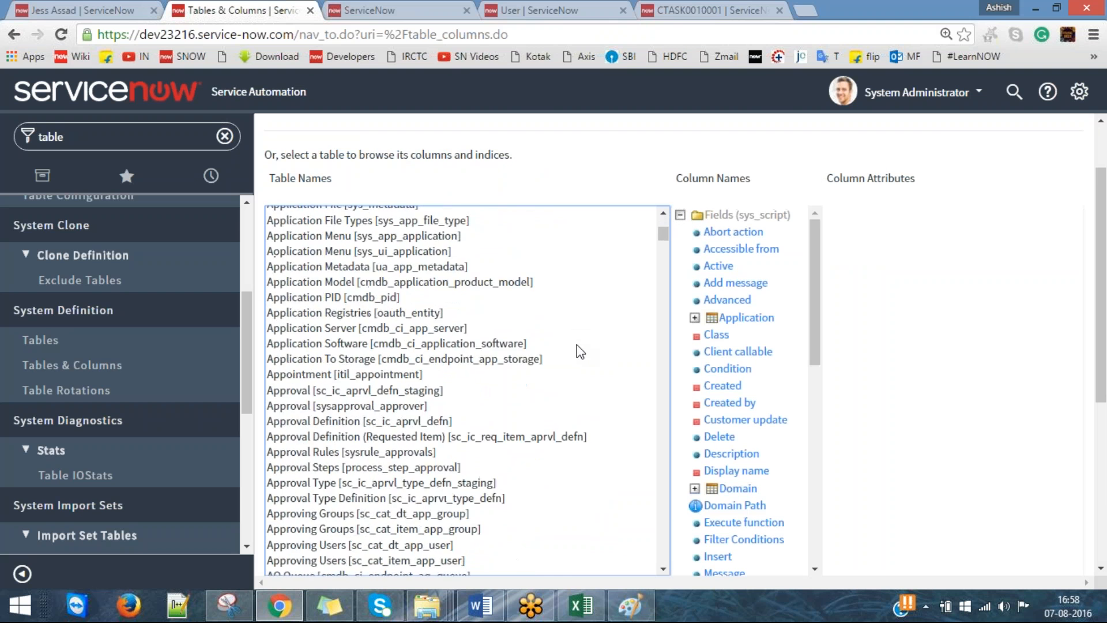
scroll(570, 362, down, 2)
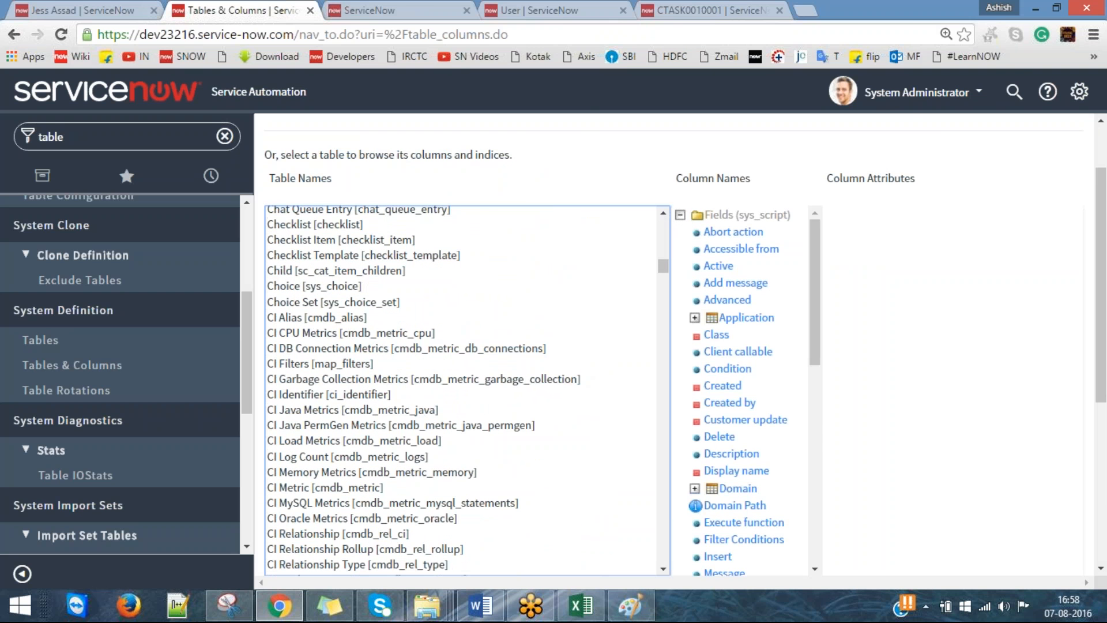
click(1018, 60)
click(398, 348)
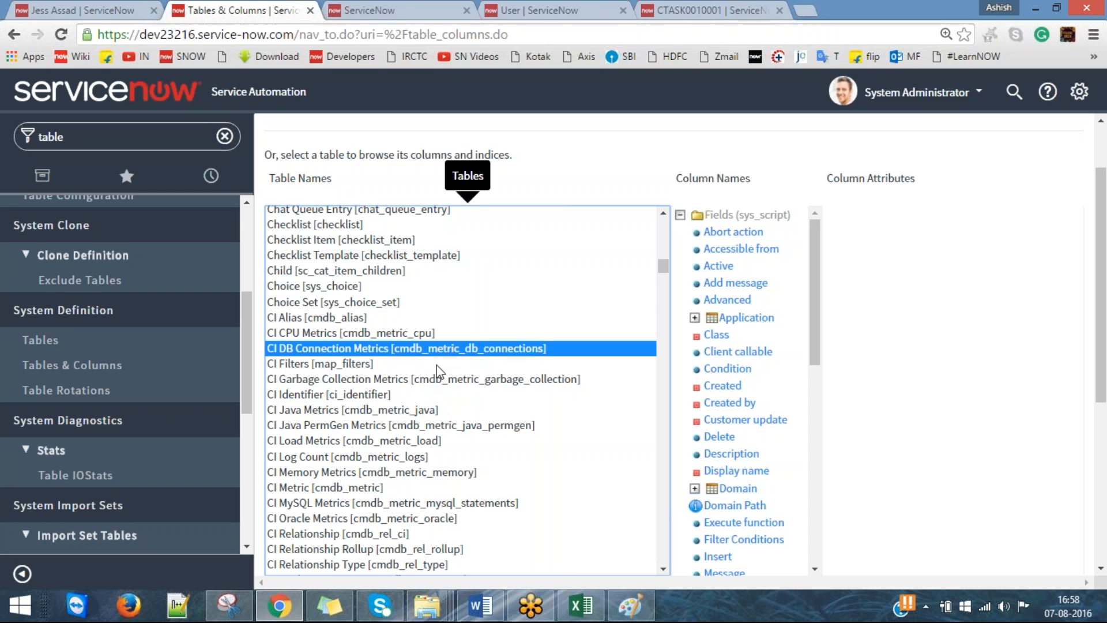
click(472, 351)
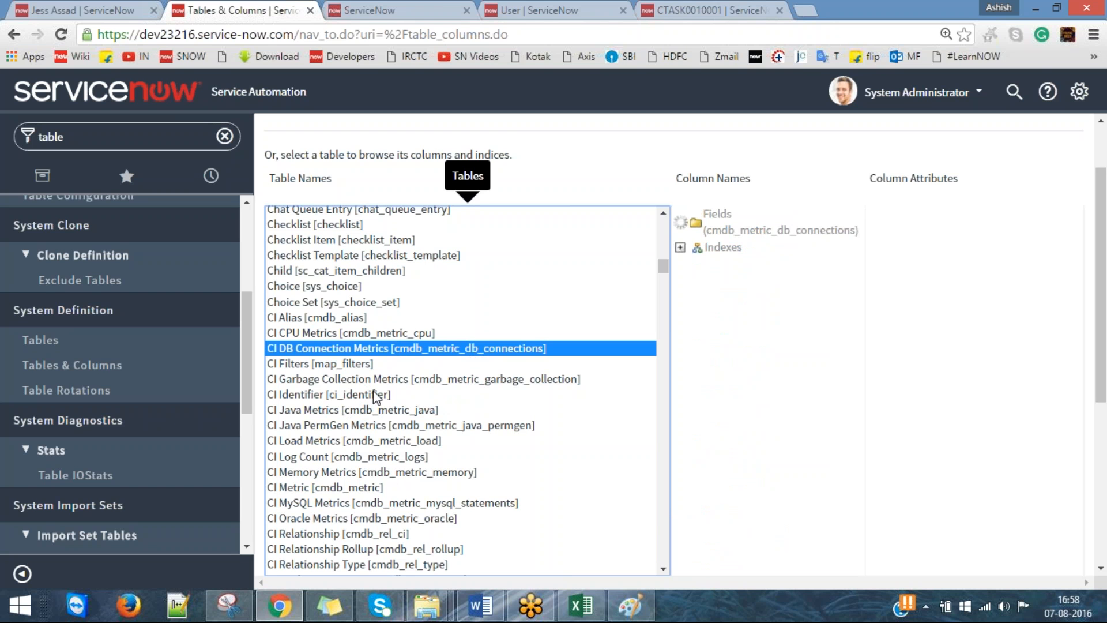
key(Down)
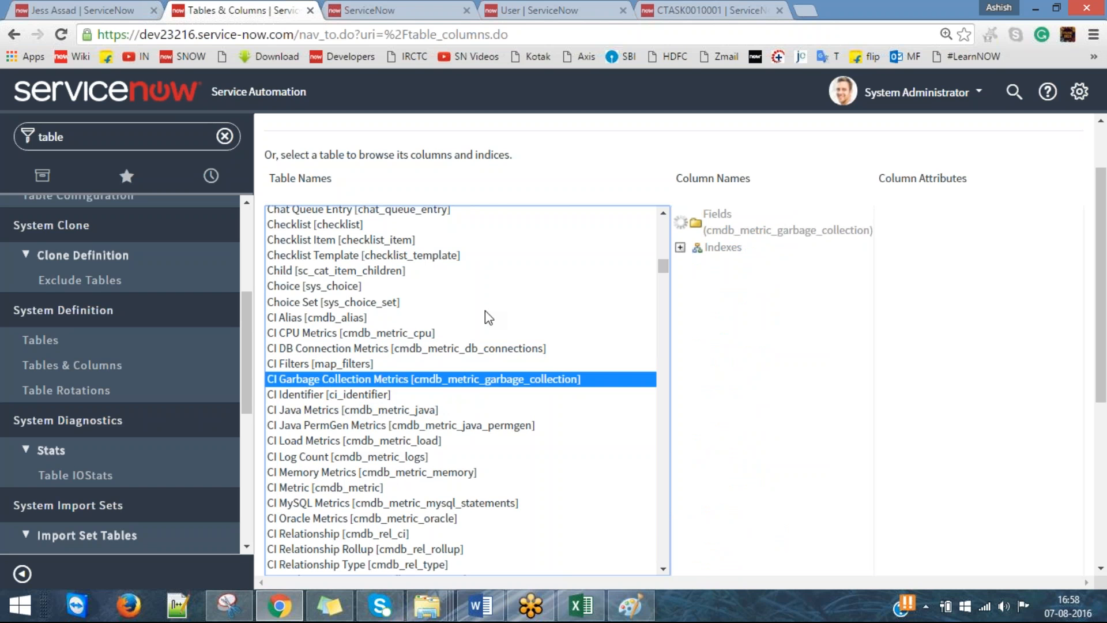
Select the Incident [incident] table by name and look through its column names.
text(incident)
scroll(505, 362, up, 3)
scroll(505, 362, down, 3)
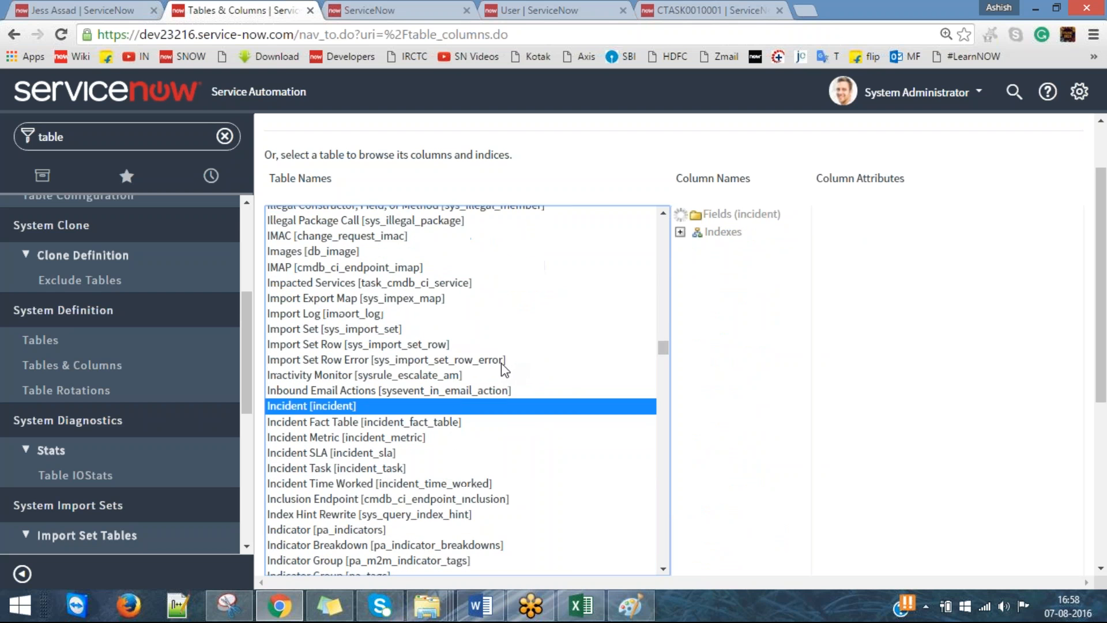
scroll(577, 358, down, 3)
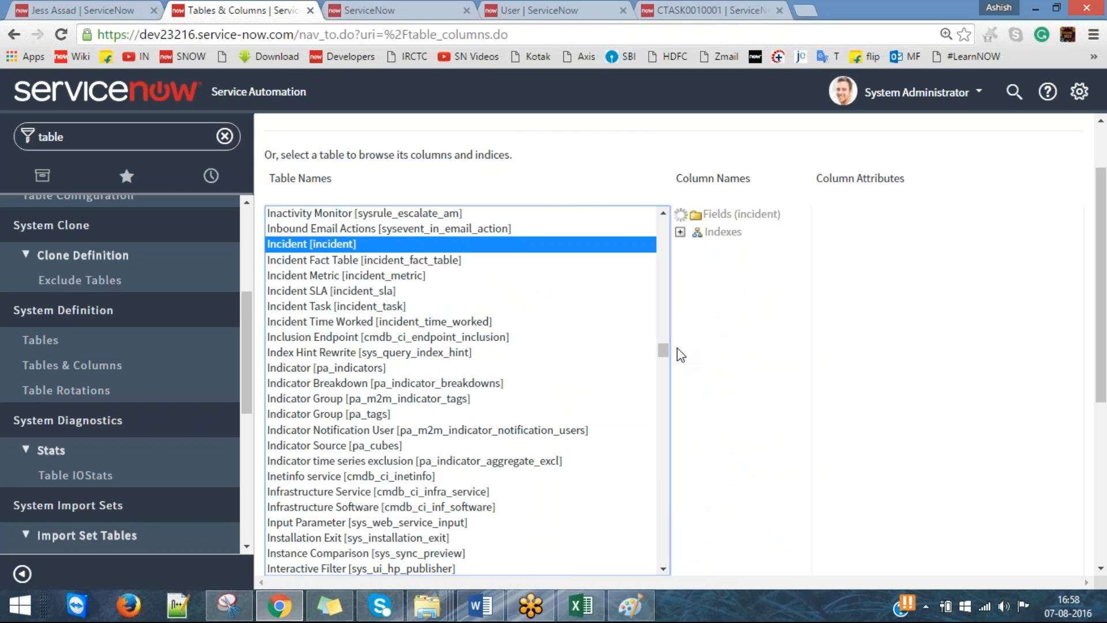
key(ctrl+0)
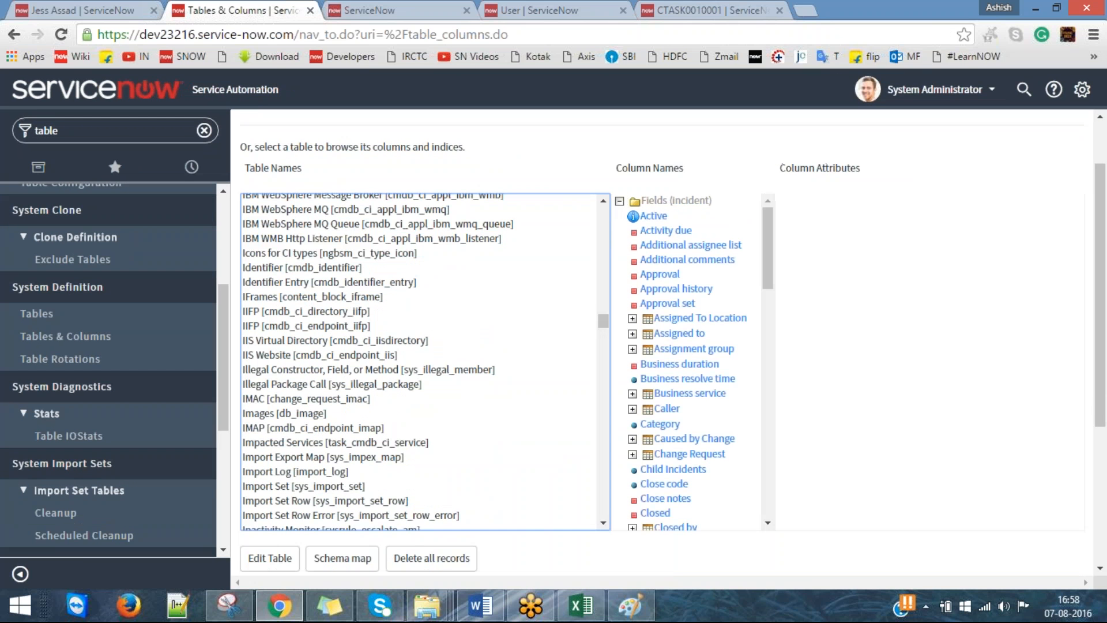
scroll(701, 369, down, 3)
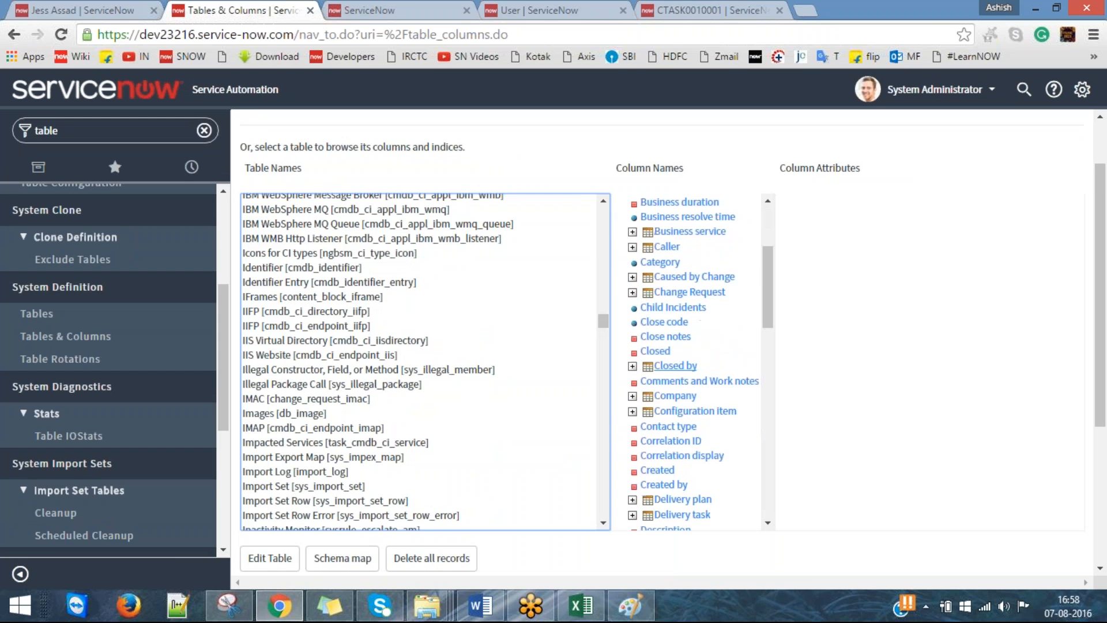
scroll(703, 379, up, 4)
scroll(703, 379, up, 1)
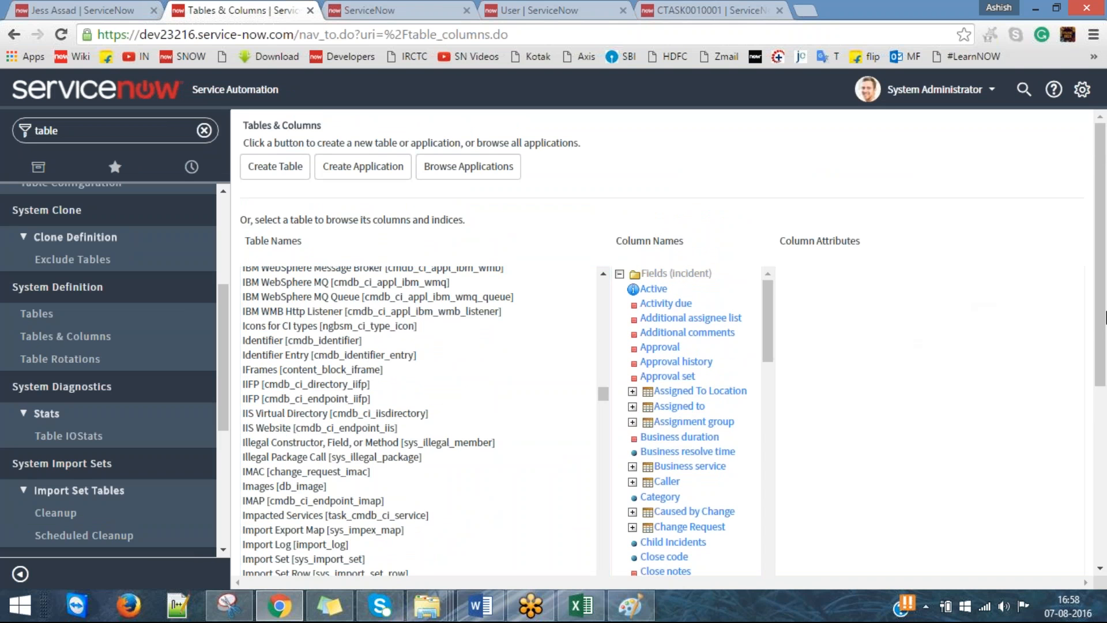
Display the attributes of the Incident table's Assigned to and Assignment group columns, examining the element table and name.
click(680, 407)
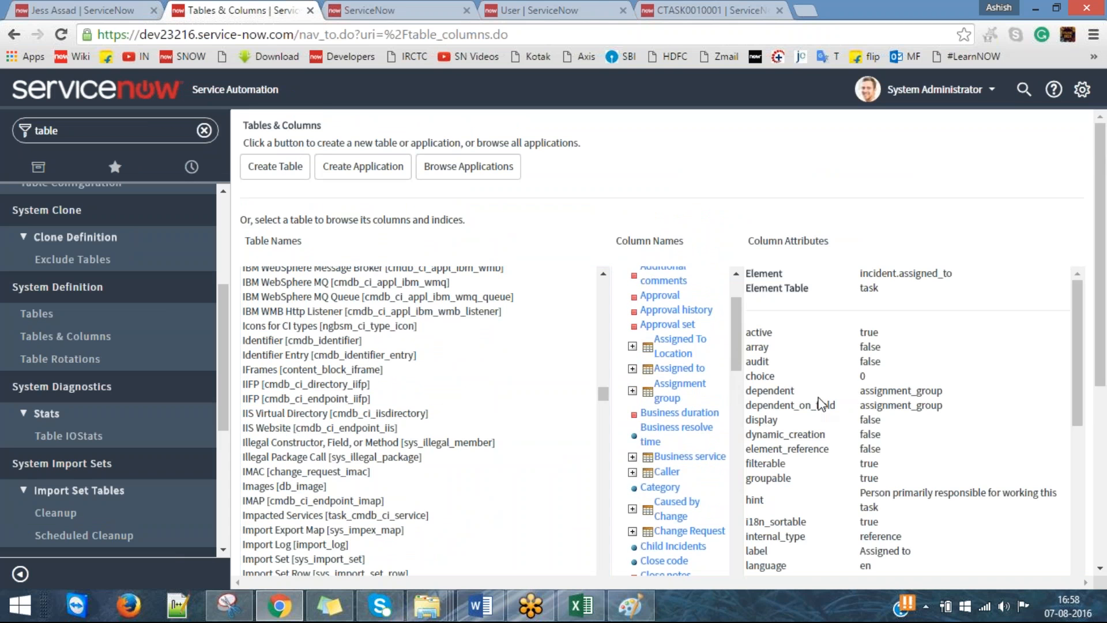
scroll(704, 424, up, 3)
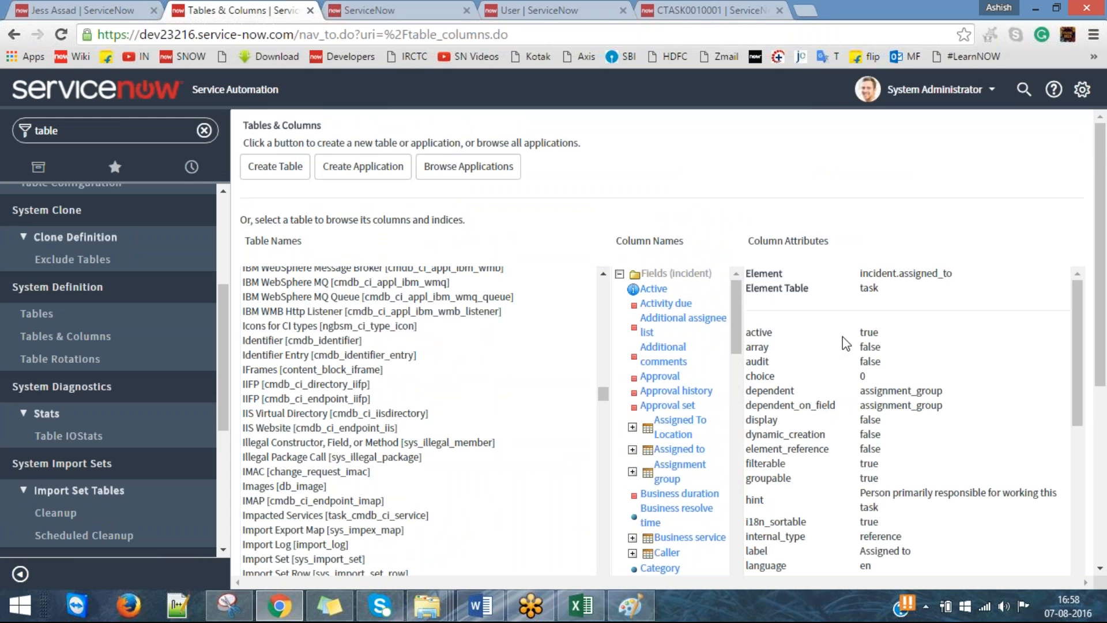
click(676, 477)
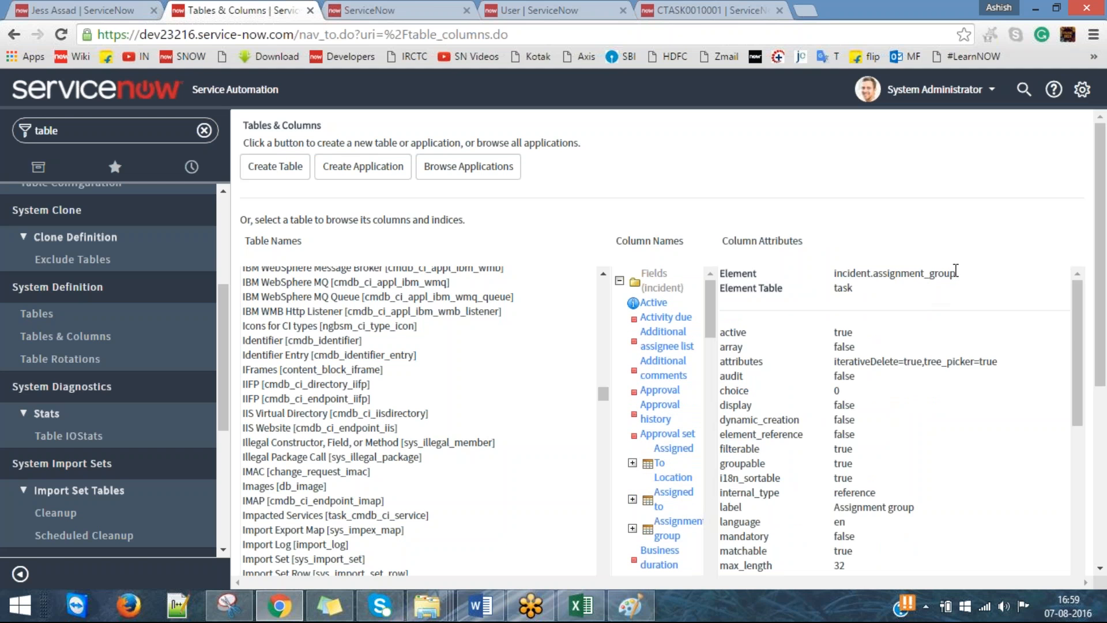
triple_click(870, 287)
click(845, 287)
scroll(961, 409, down, 5)
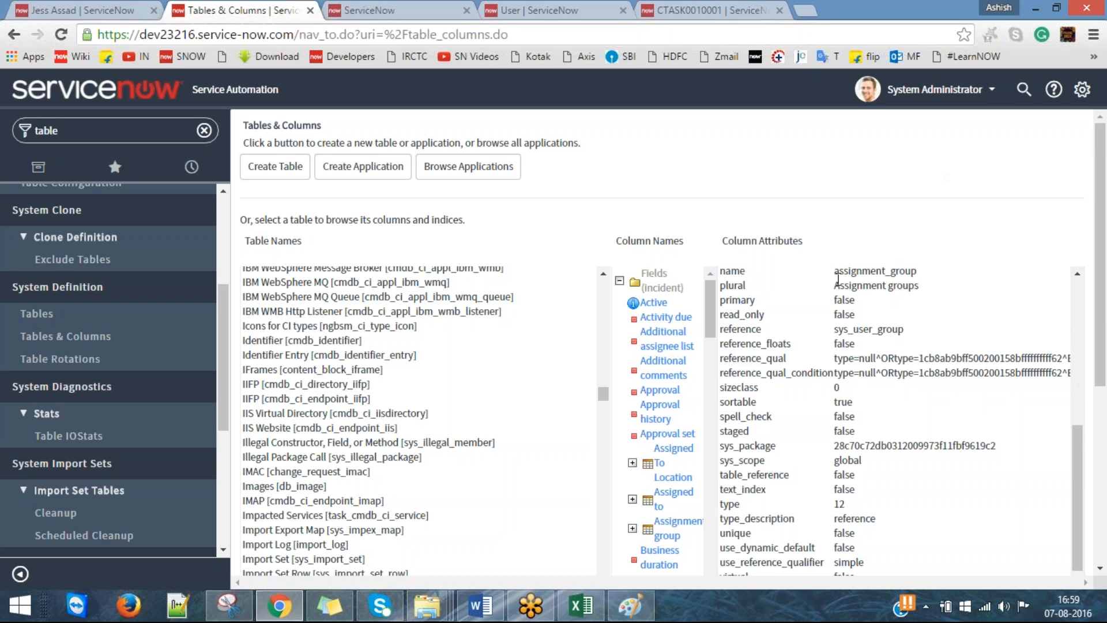
drag(840, 271, 926, 278)
click(928, 279)
Switch to the session 3 document in Word and insert blank lines between the Schema map heading and the form-fields question.
click(480, 606)
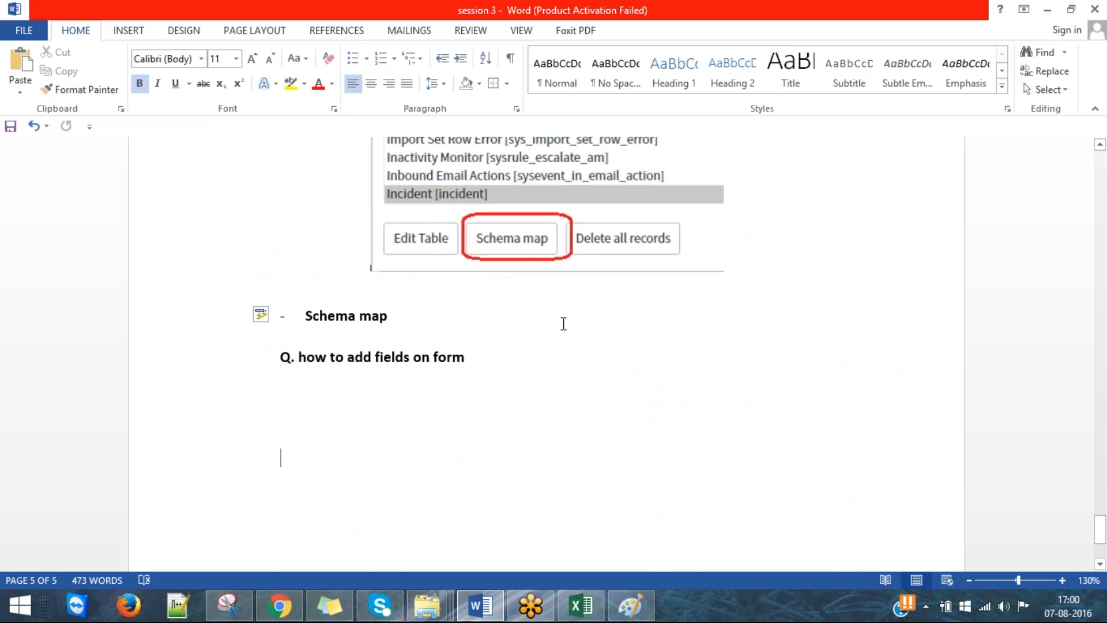
click(495, 323)
key(Return)
key(Return)
key(Return)
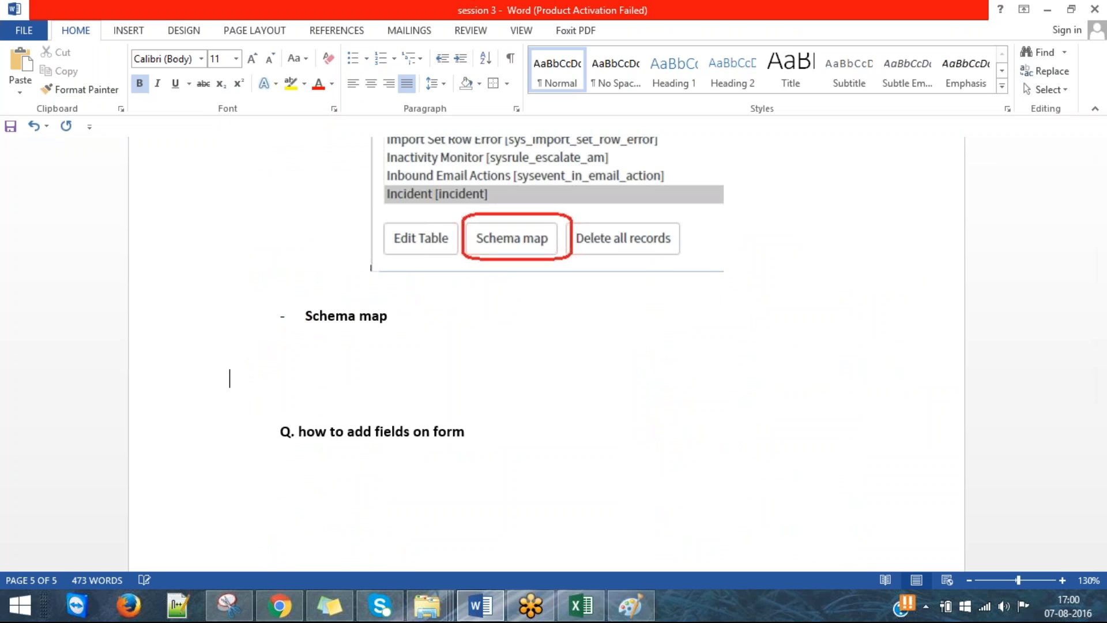
Return to the Tables & Columns page in the browser and open the schema map for the Incident table.
key(alt+Tab)
scroll(443, 431, down, 7)
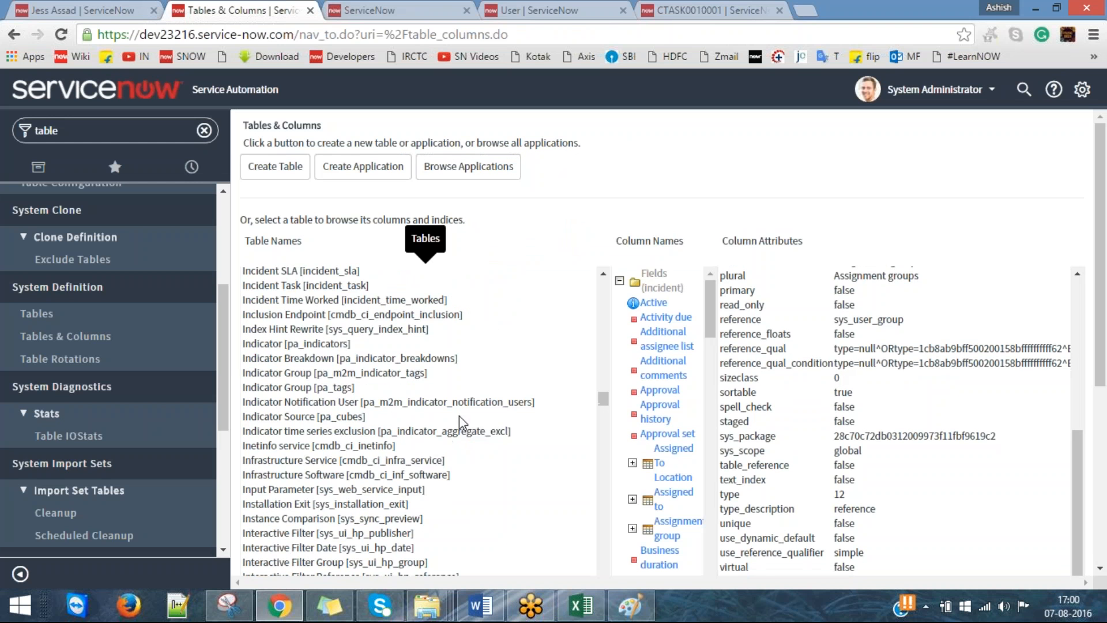
scroll(455, 419, up, 3)
scroll(652, 406, down, 5)
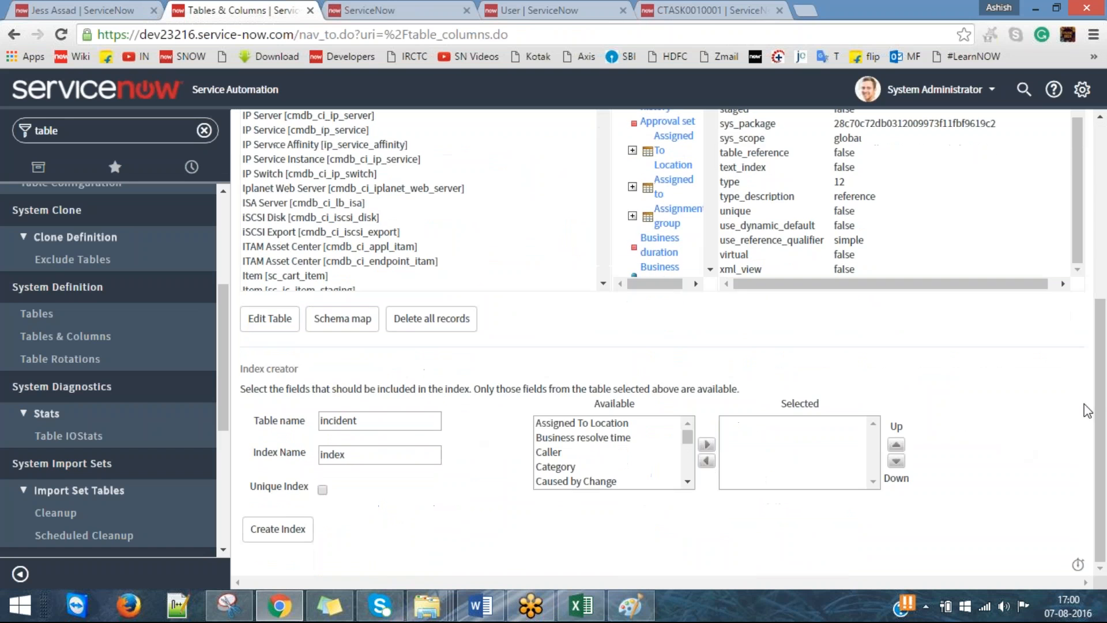
click(345, 321)
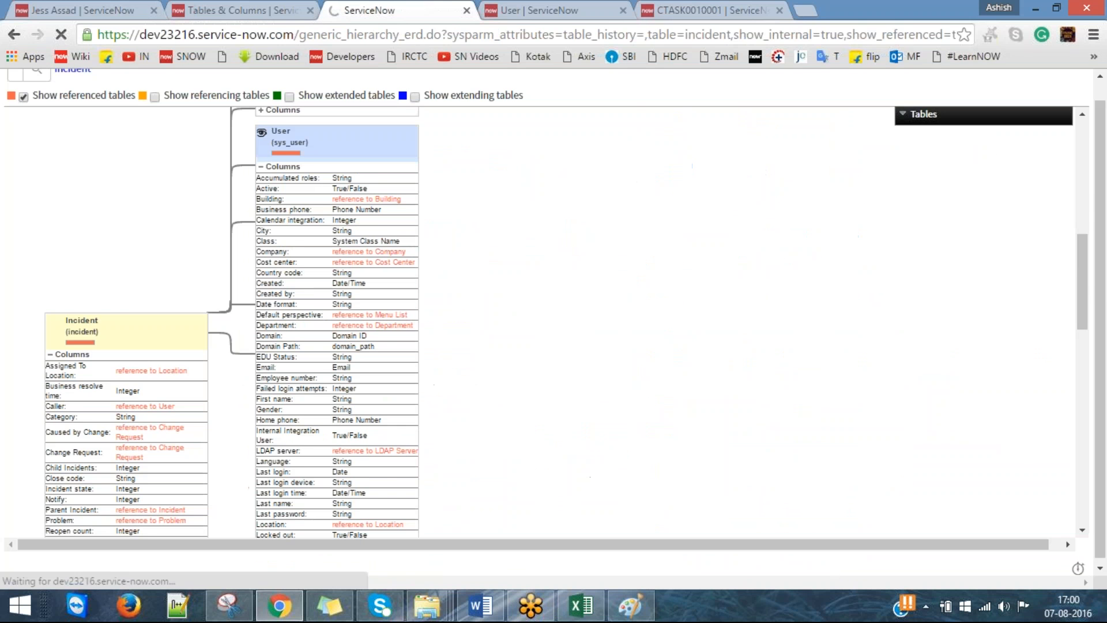
click(257, 9)
click(358, 8)
click(257, 8)
click(383, 8)
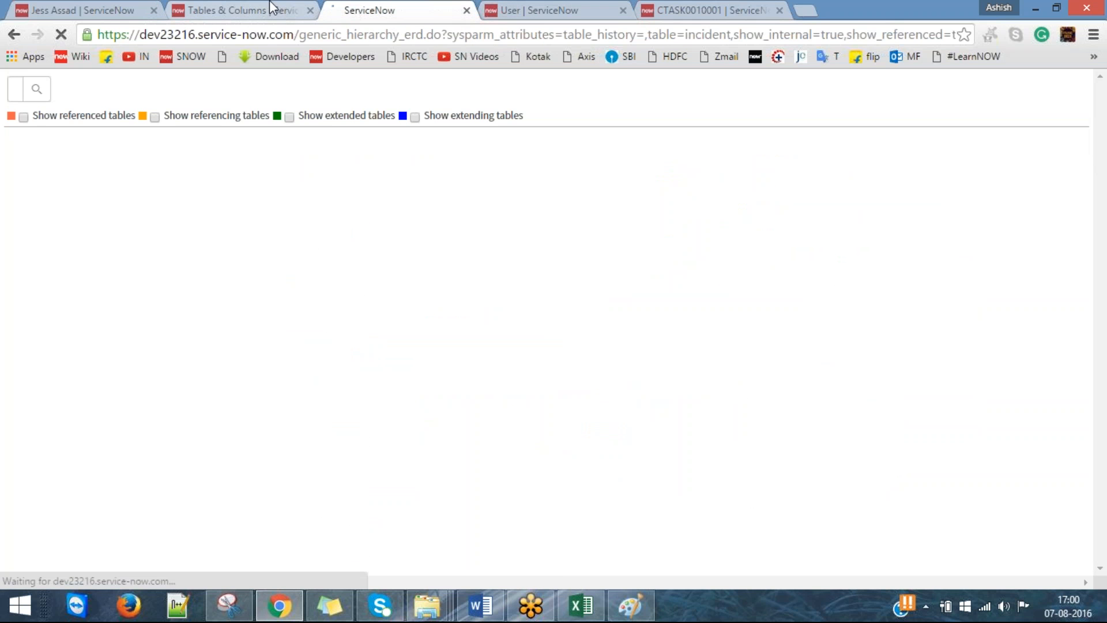
click(271, 8)
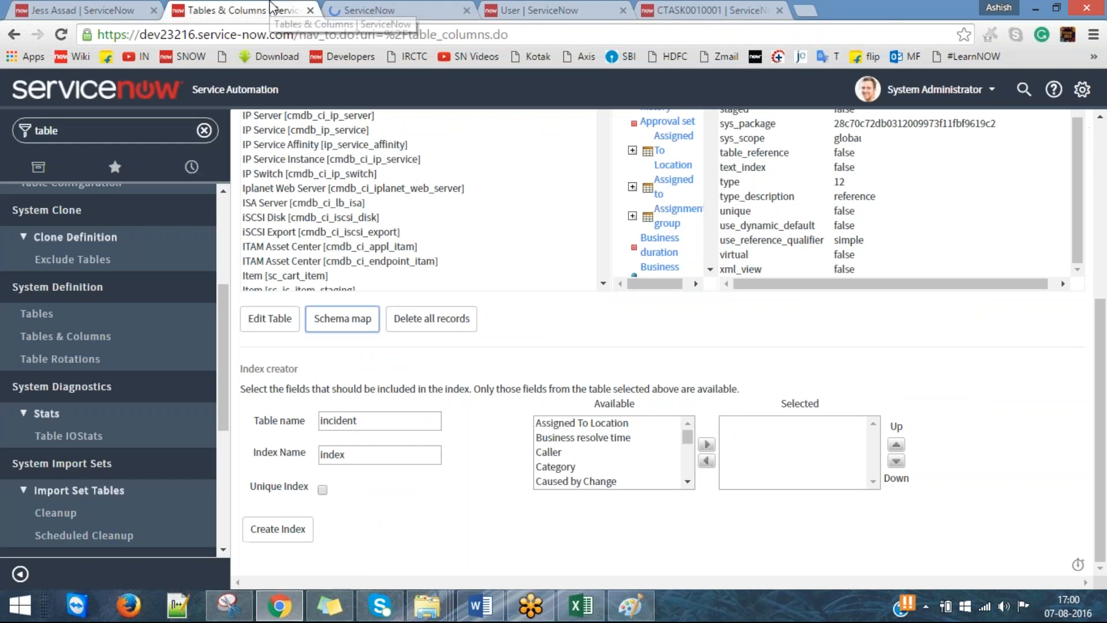
key(ctrl+Tab)
key(ctrl+Tab)
key(ctrl+shift+Tab)
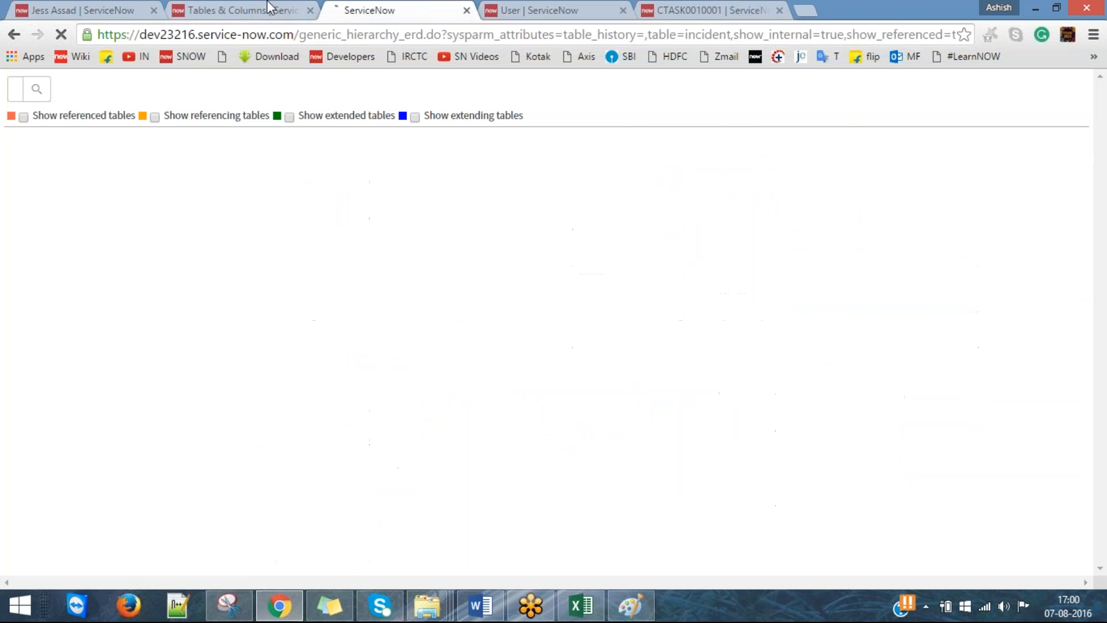
key(ctrl+shift+Tab)
key(ctrl+Tab)
key(ctrl+shift+Tab)
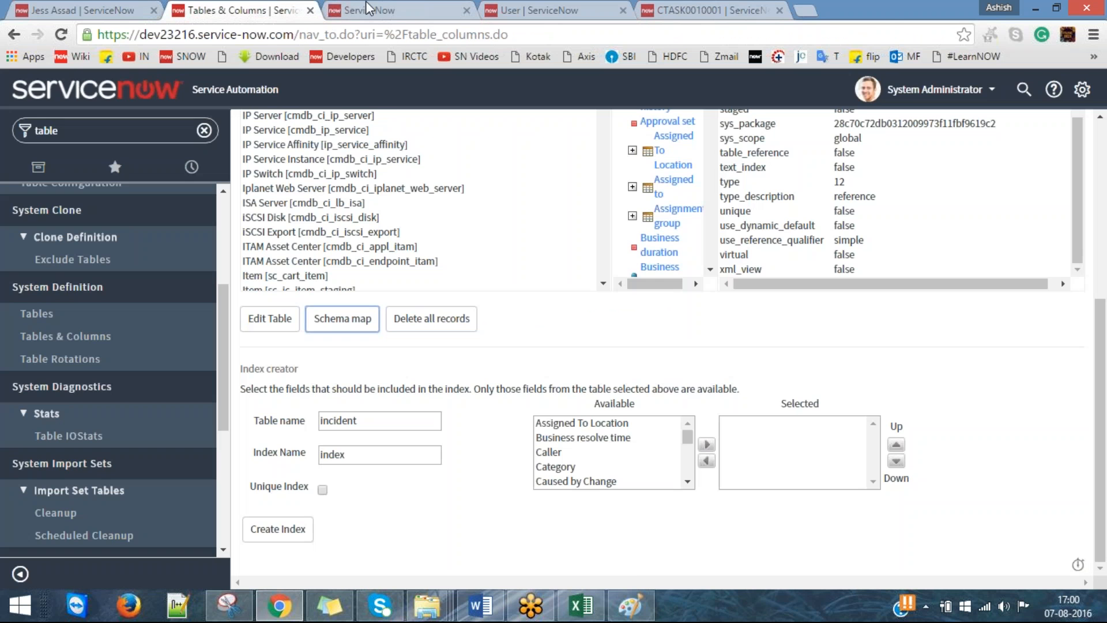
Examine the Incident schema map, tracing how the Incident table links to Incident Task, Task, Problem, Group and User.
click(367, 8)
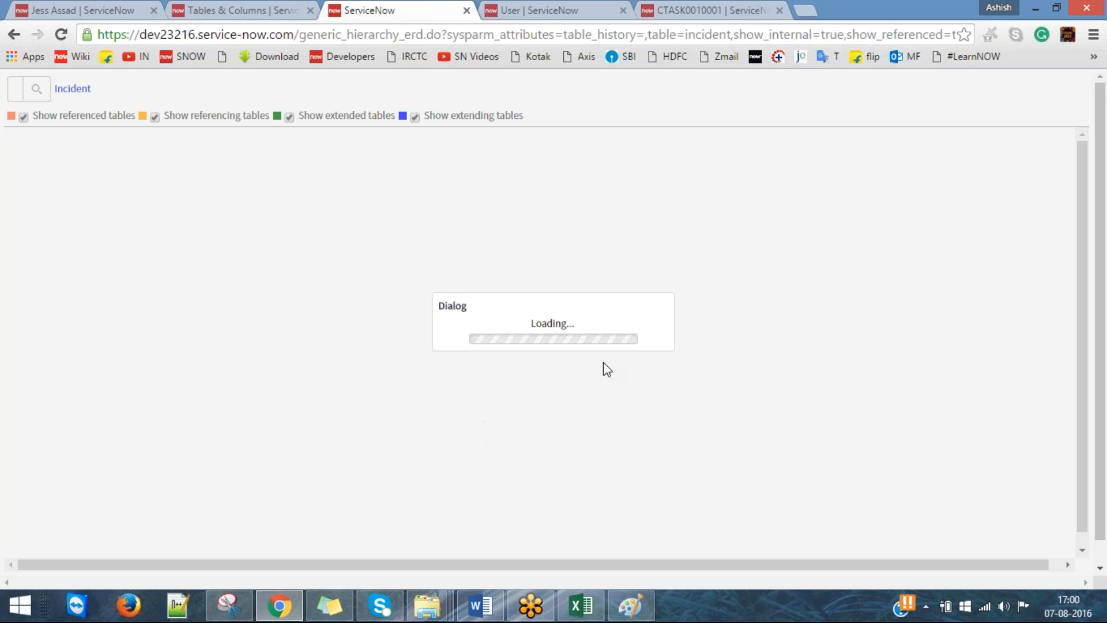
scroll(787, 344, down, 1)
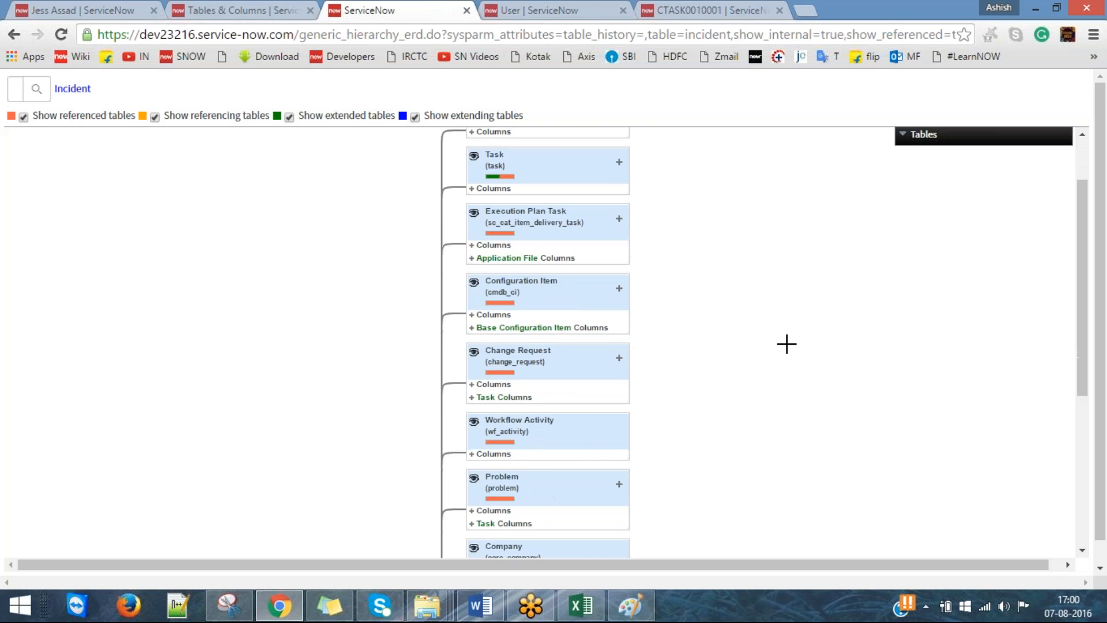
scroll(787, 344, down, 3)
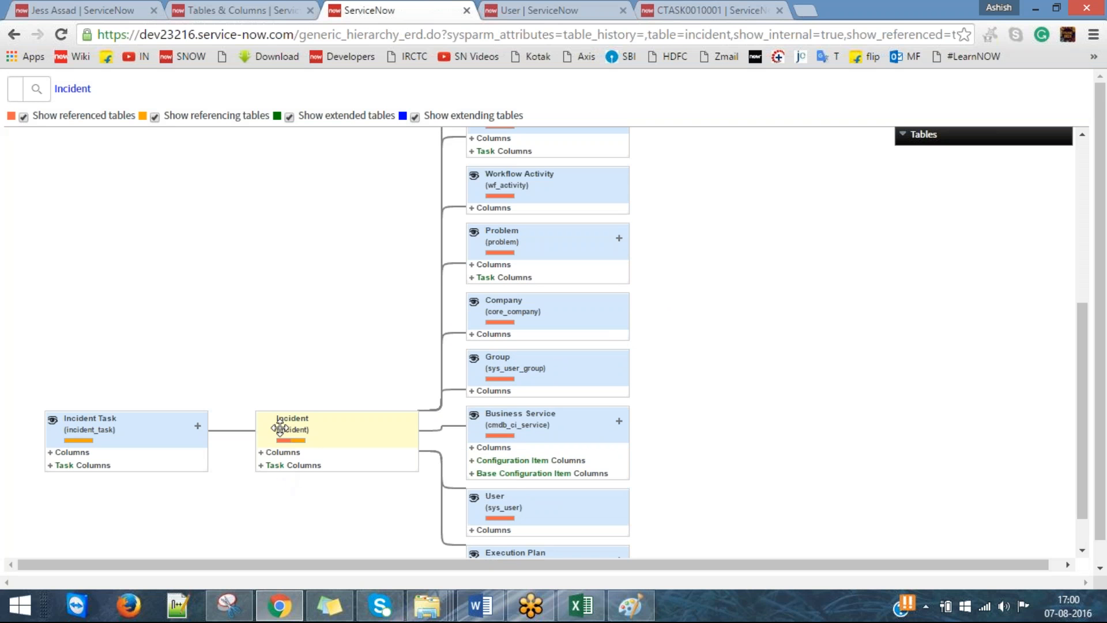
scroll(574, 396, up, 3)
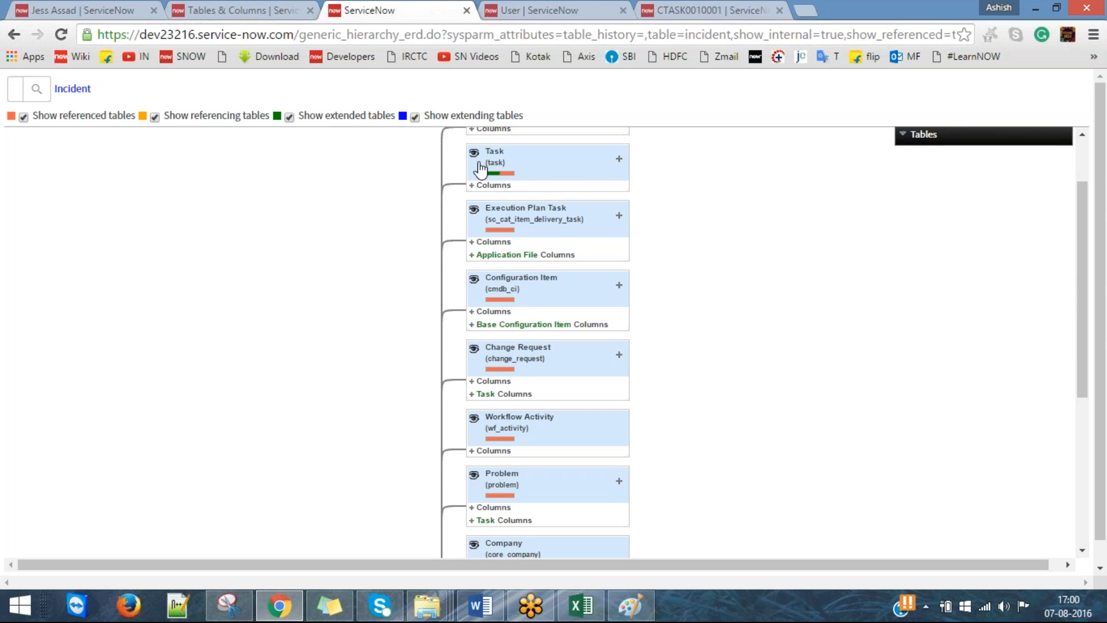
scroll(528, 375, down, 2)
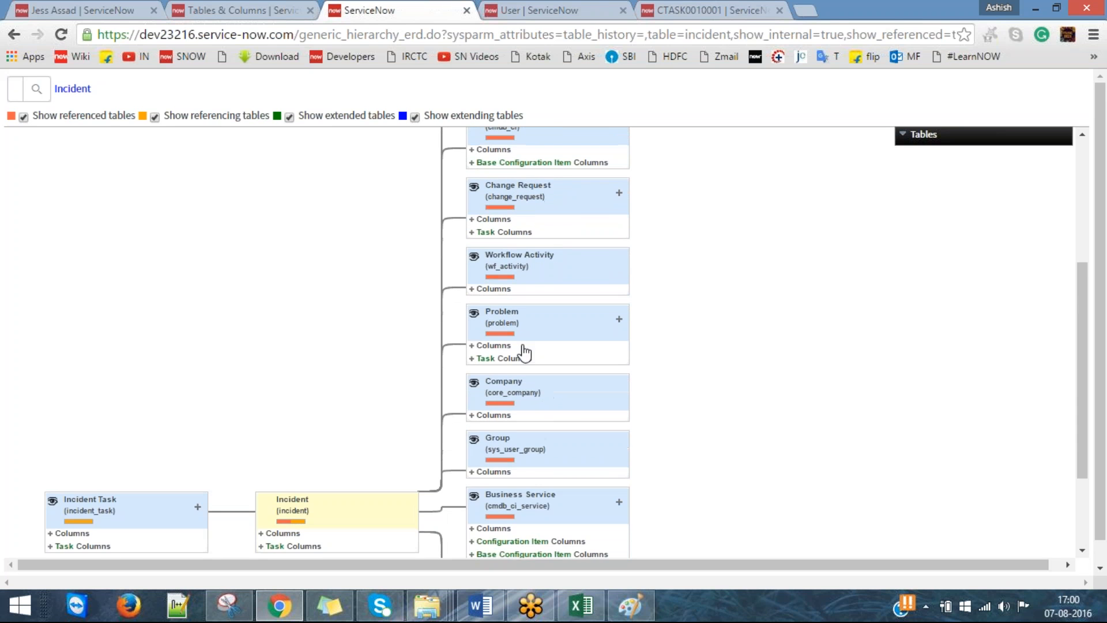
scroll(577, 404, down, 2)
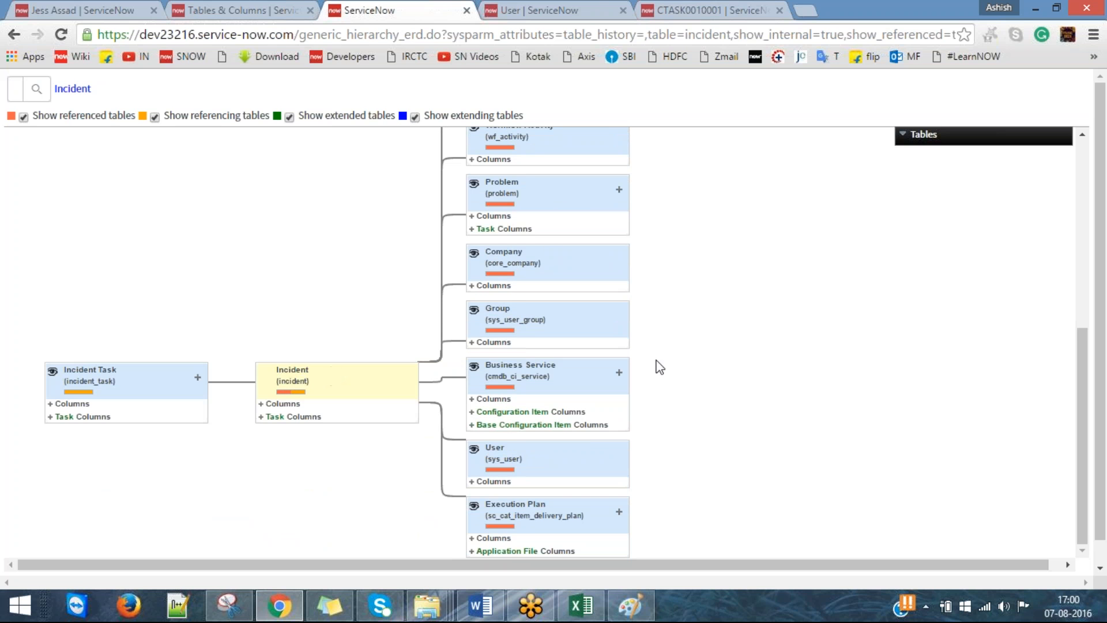
Capture a Snipping Tool screenshot of the Incident schema map, from the table filter options down to Execution Plan.
scroll(773, 358, up, 1)
scroll(827, 355, down, 2)
click(245, 616)
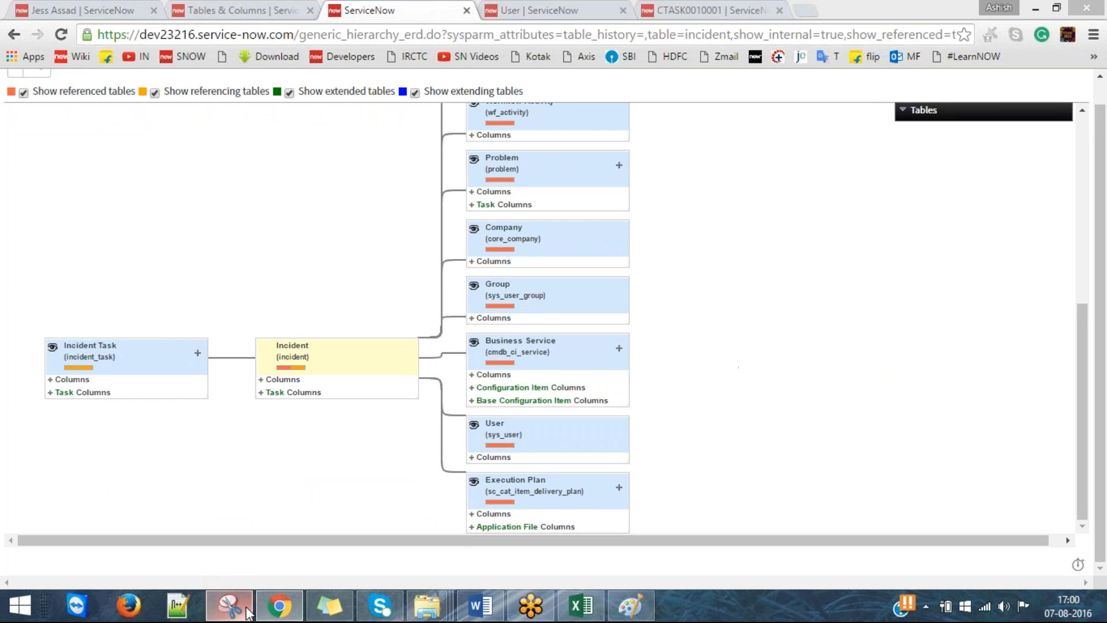
click(30, 54)
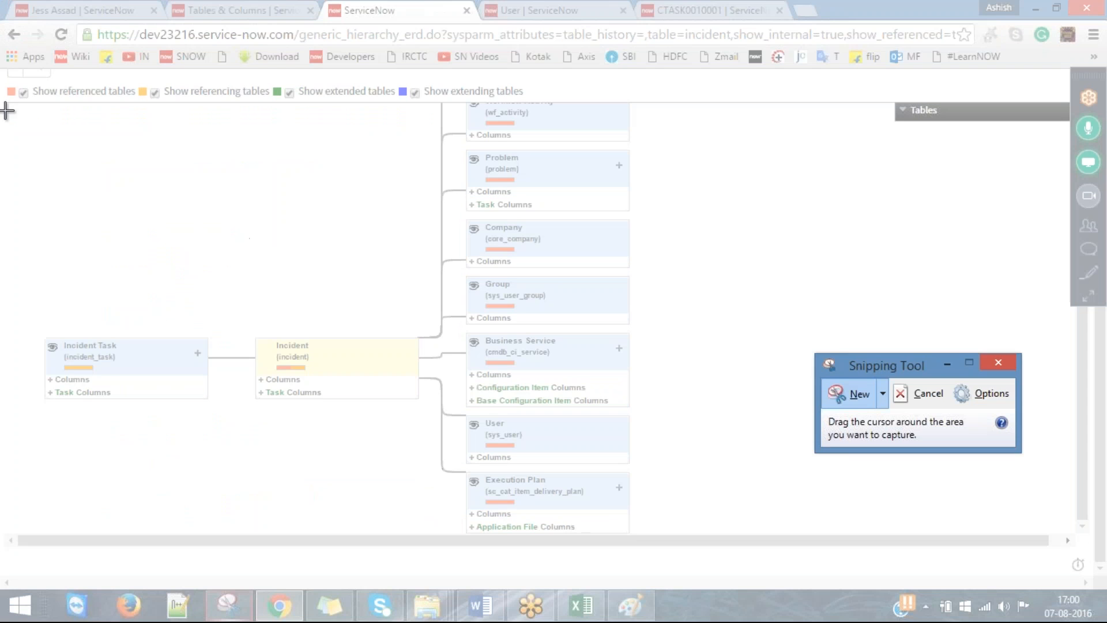
drag(2, 85, 638, 531)
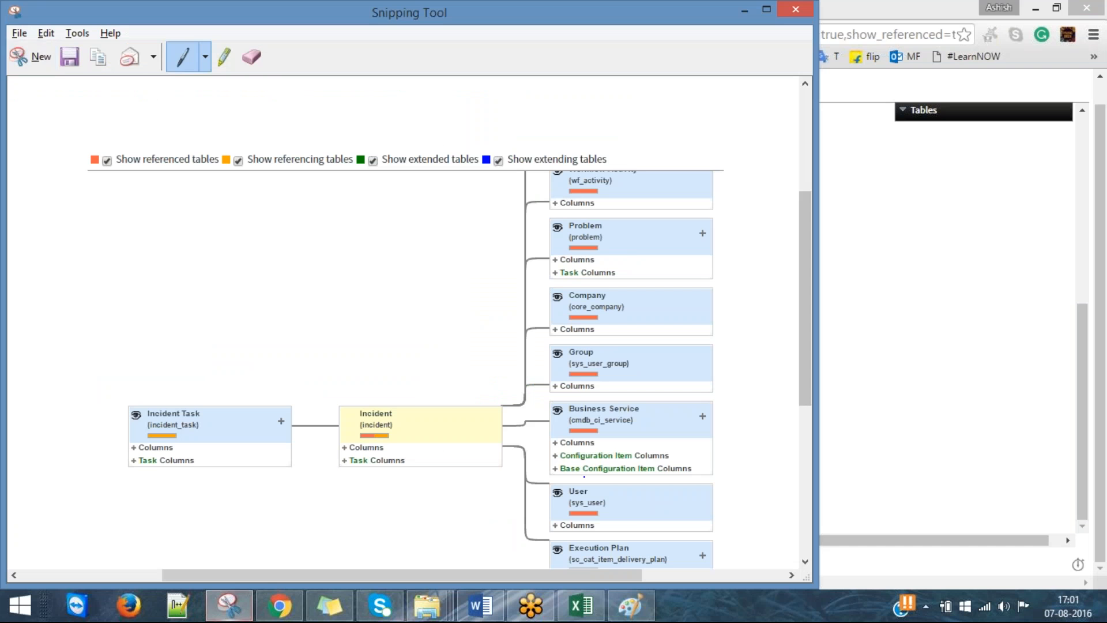
Switch to the session 3 document in Word and paste the schema map screenshot below the Schema map heading.
key(alt+Tab)
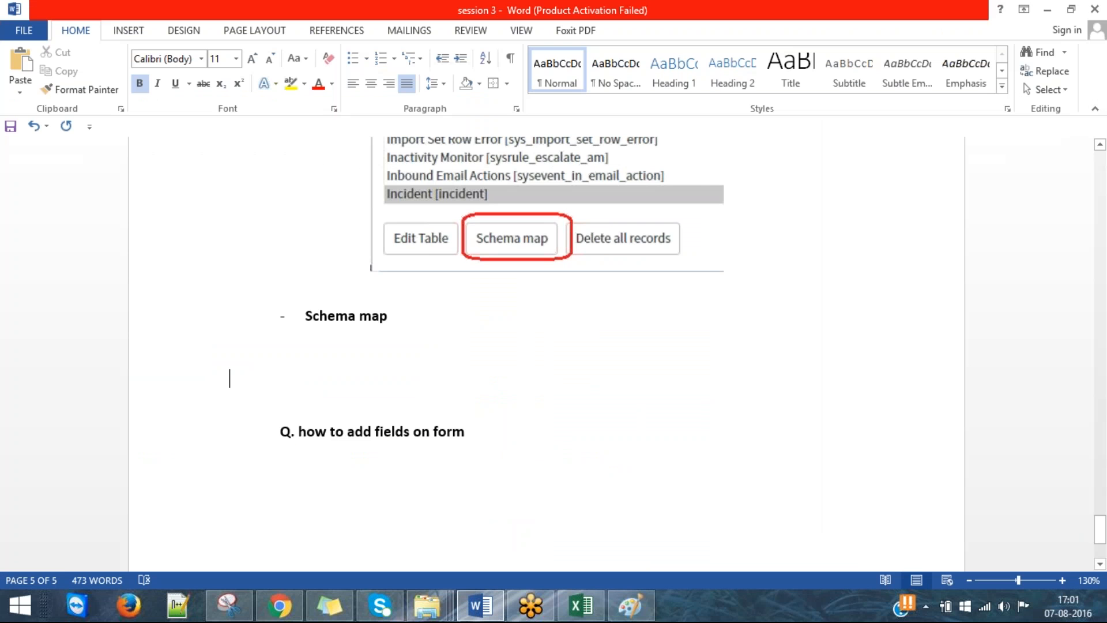
key(ctrl+v)
scroll(519, 378, down, 1)
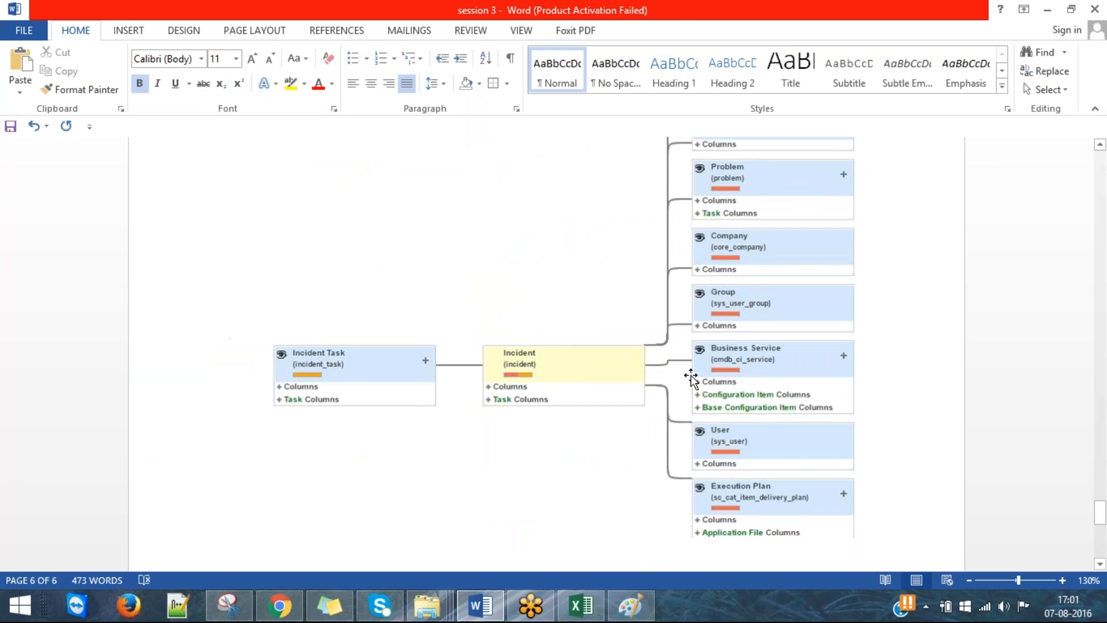
Shrink the pasted schema map picture proportionally, centre it on the page and check its placement below the Schema map heading.
scroll(656, 396, up, 3)
click(408, 438)
scroll(576, 391, down, 3)
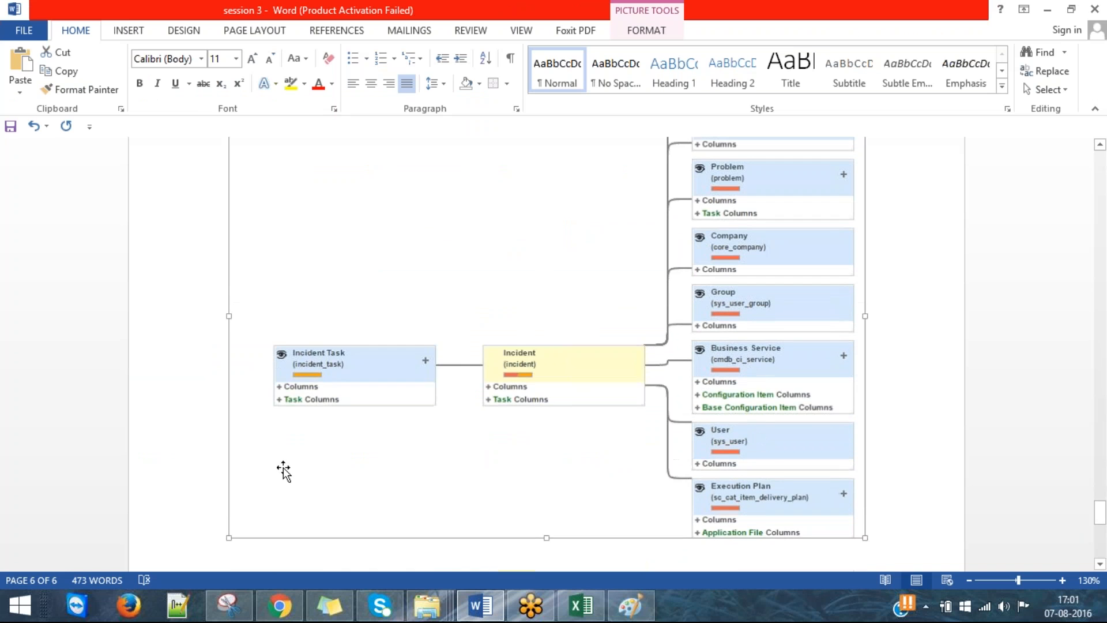
drag(229, 538, 351, 477)
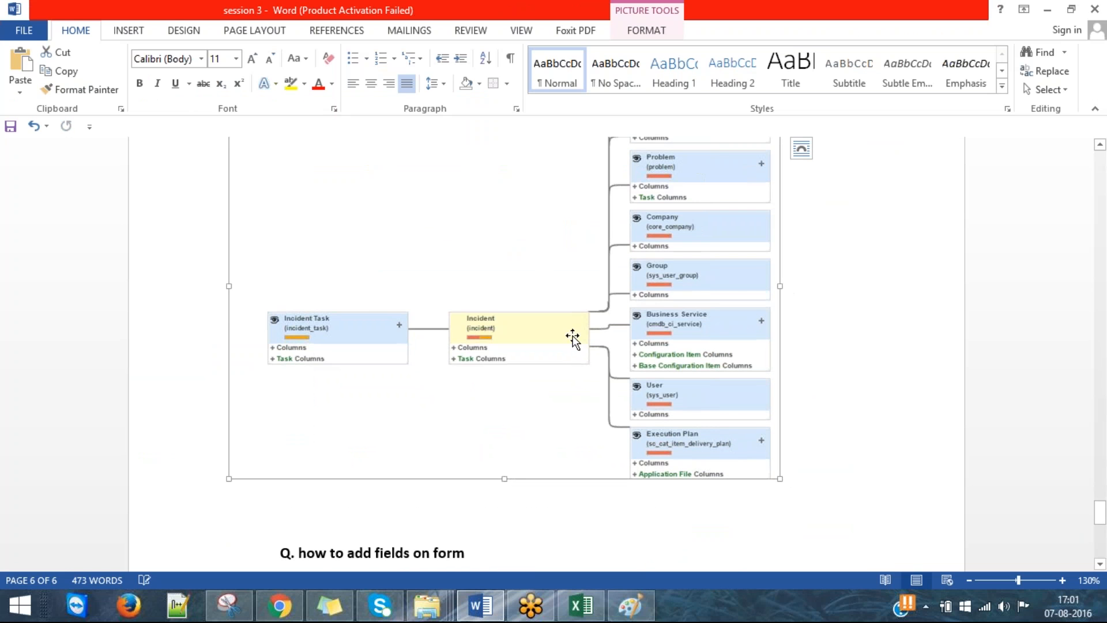
click(872, 317)
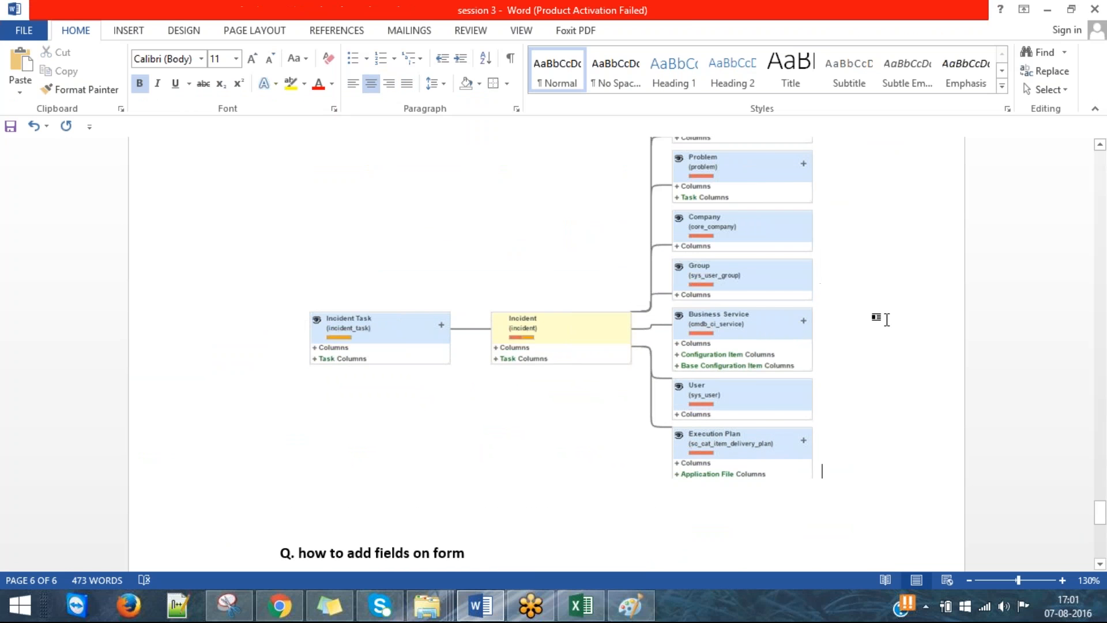
scroll(873, 317, up, 2)
scroll(915, 317, up, 6)
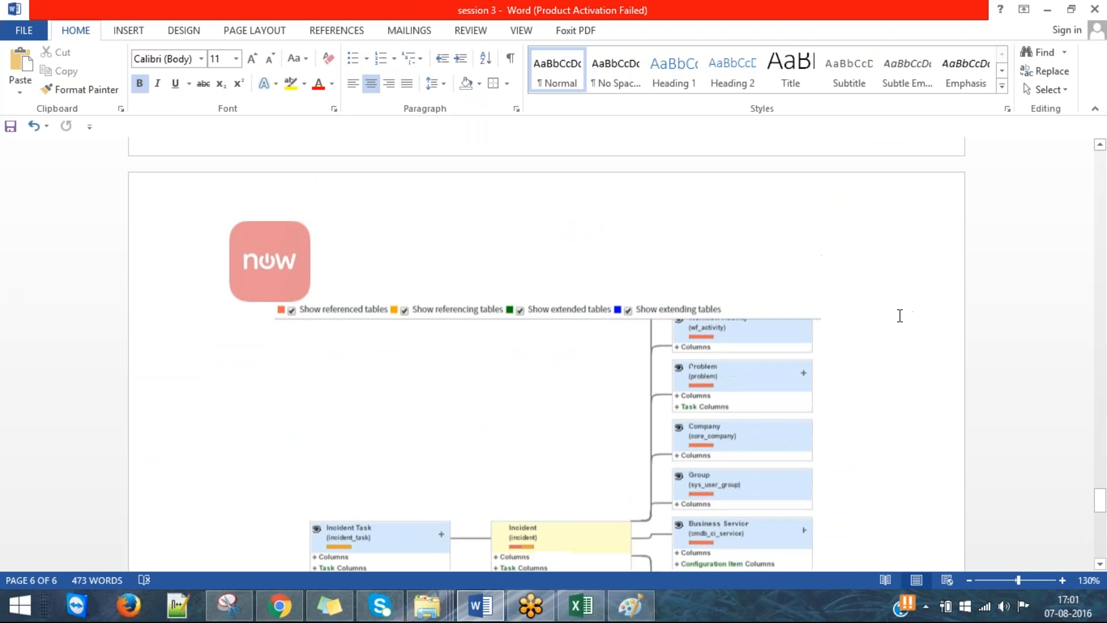
scroll(911, 314, up, 3)
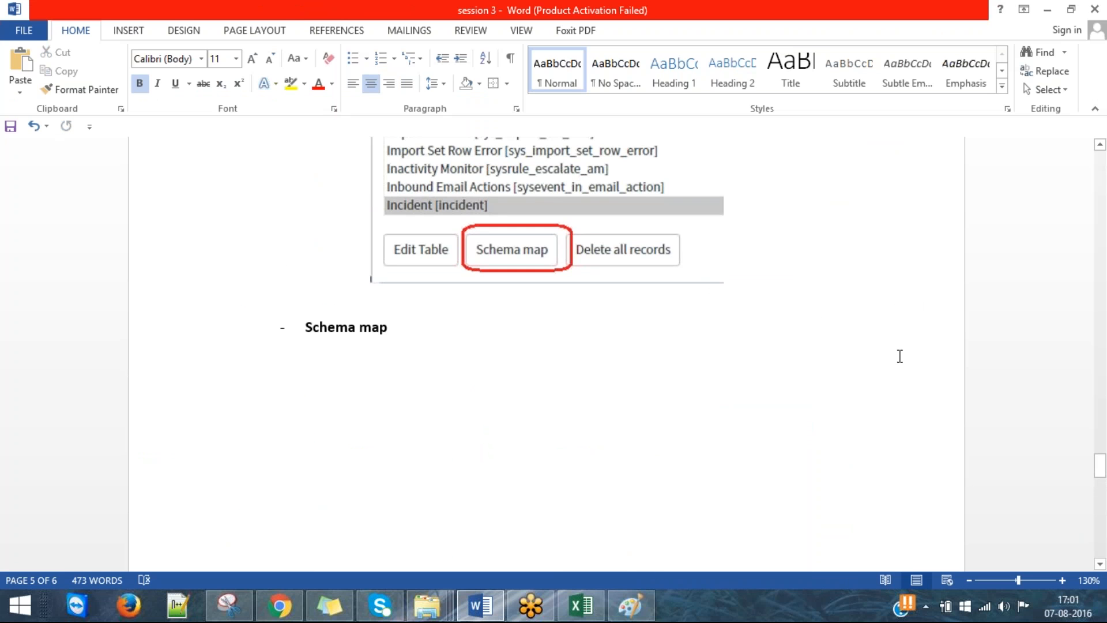
scroll(888, 357, down, 3)
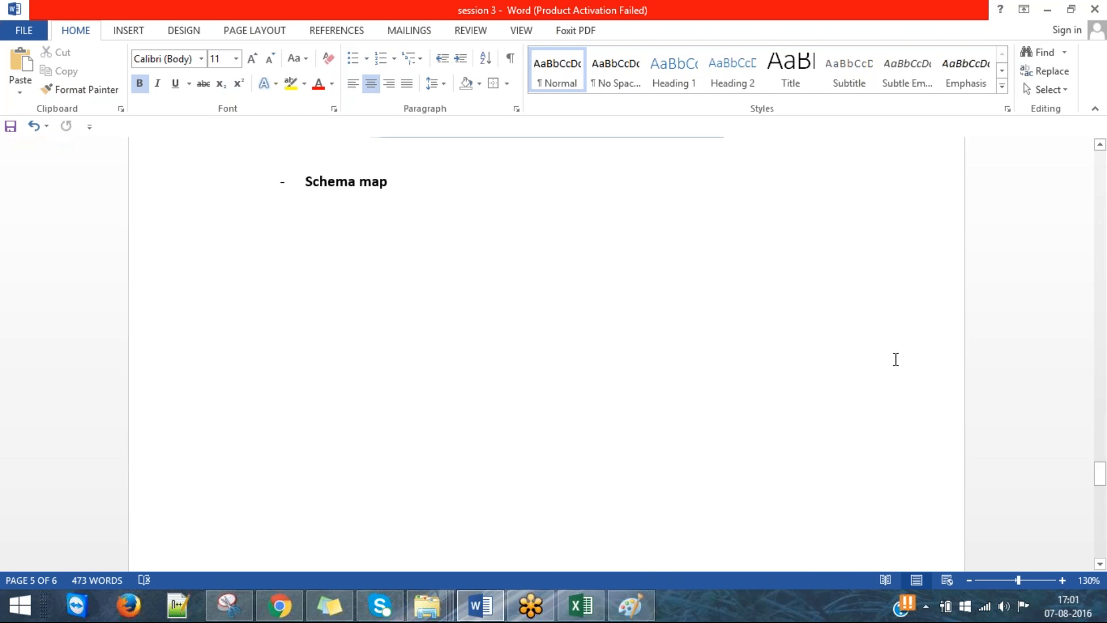
scroll(893, 363, down, 6)
click(680, 452)
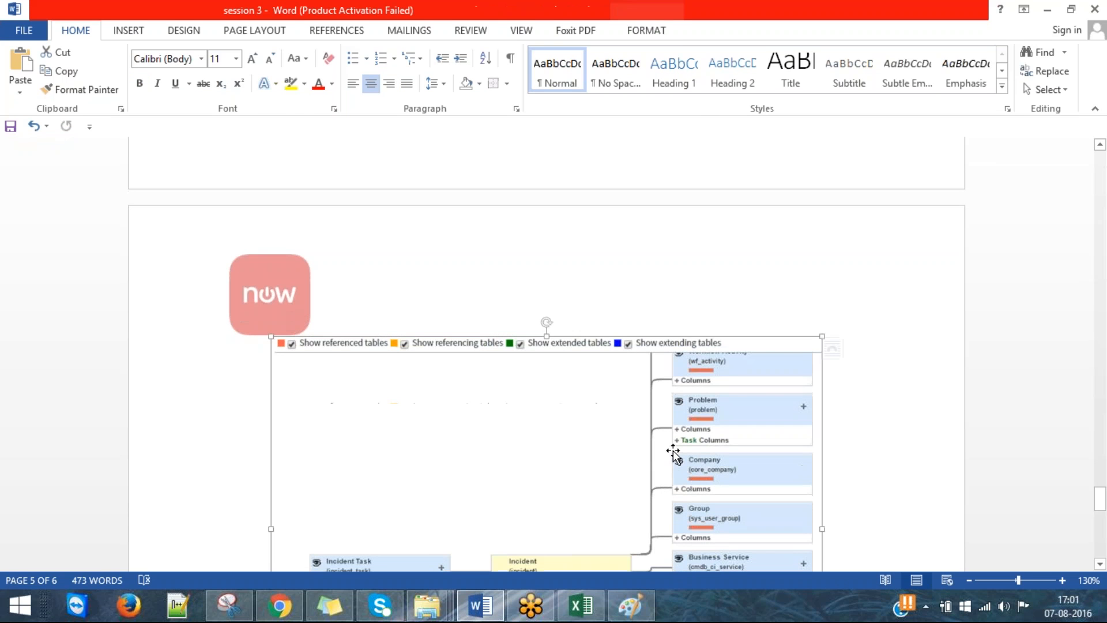
right_click(687, 417)
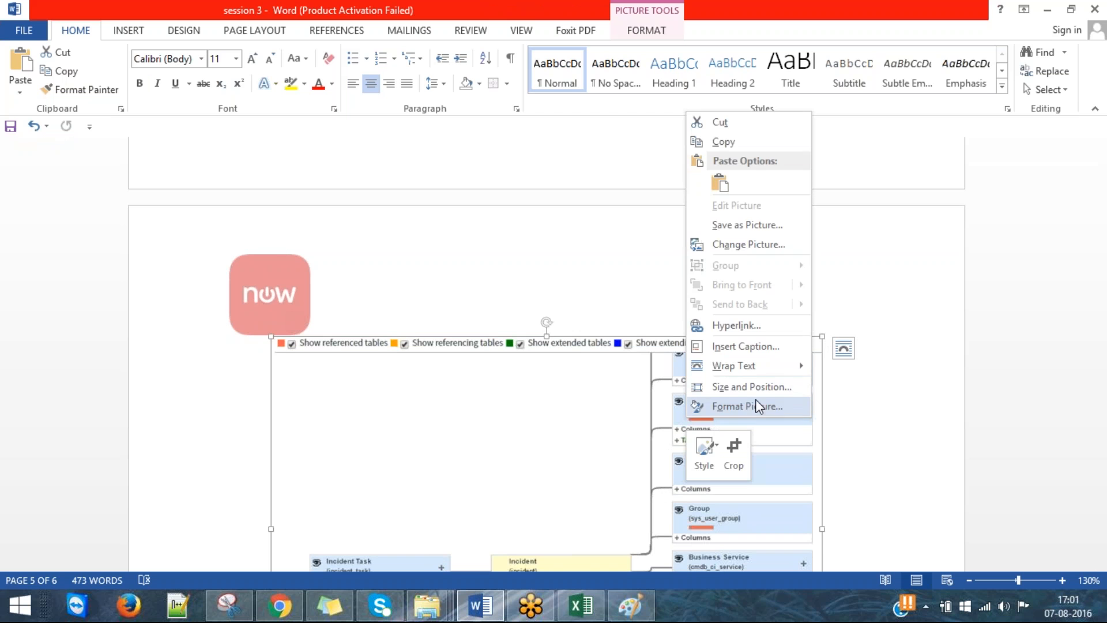
key(Escape)
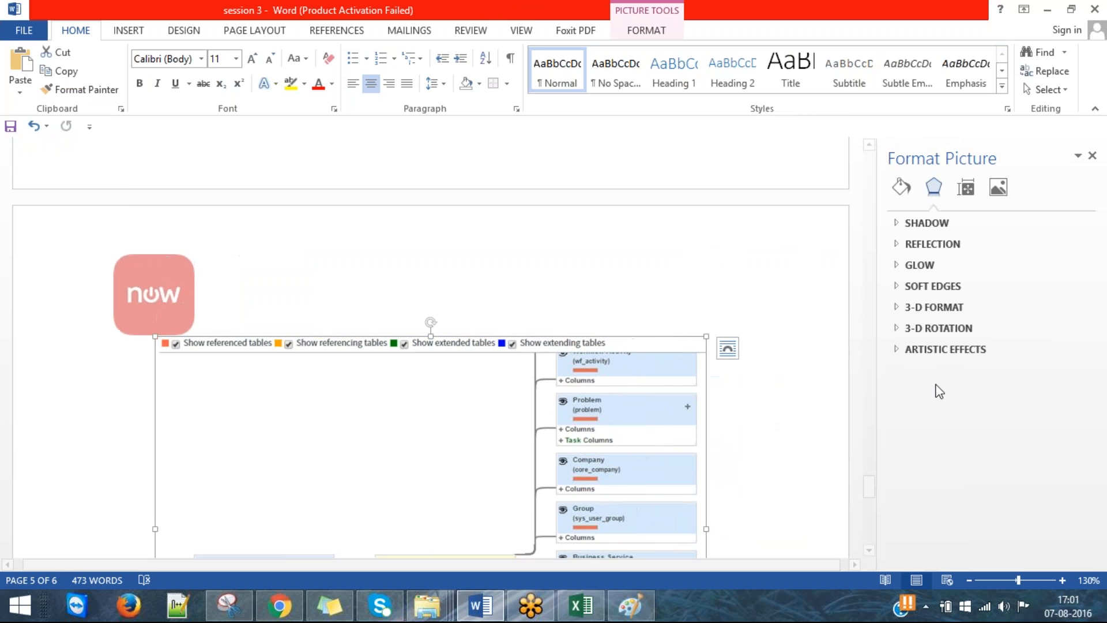
click(790, 290)
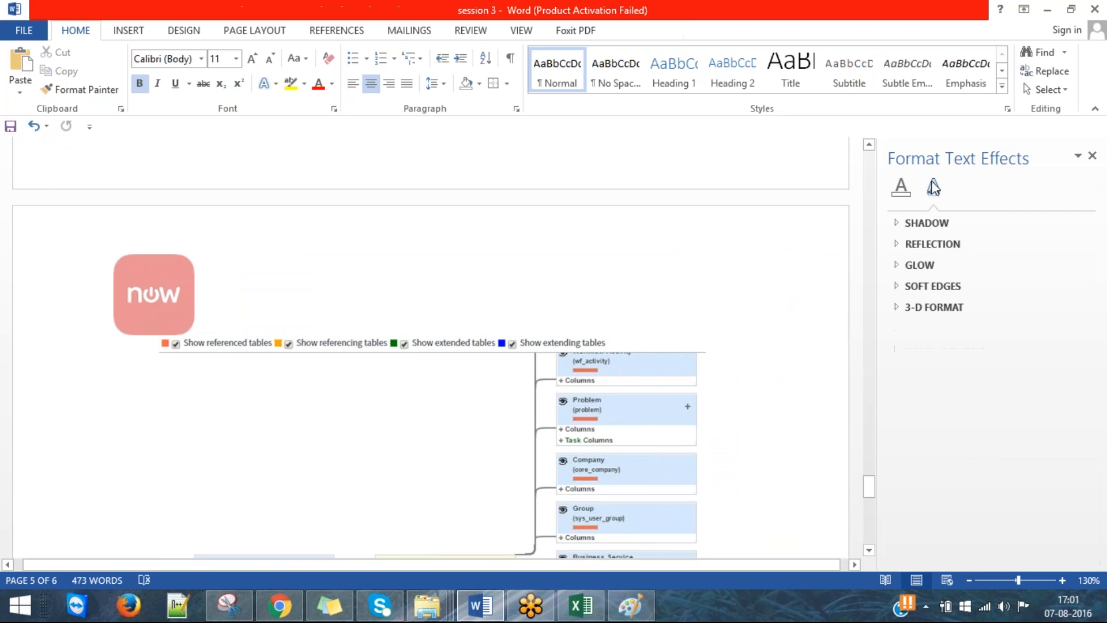
click(1084, 75)
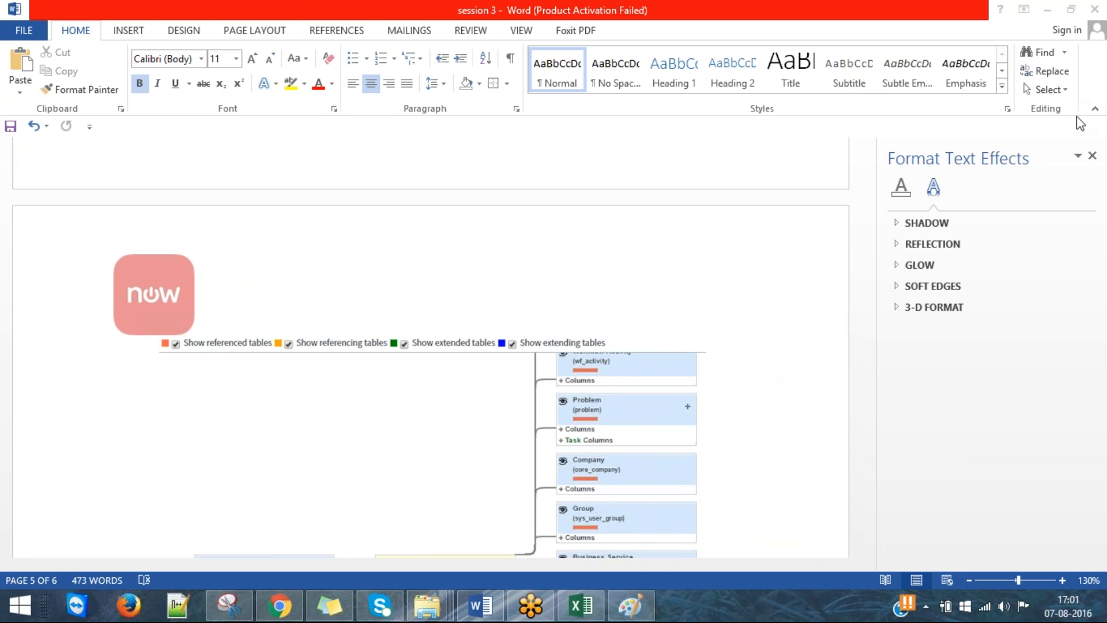
click(1092, 156)
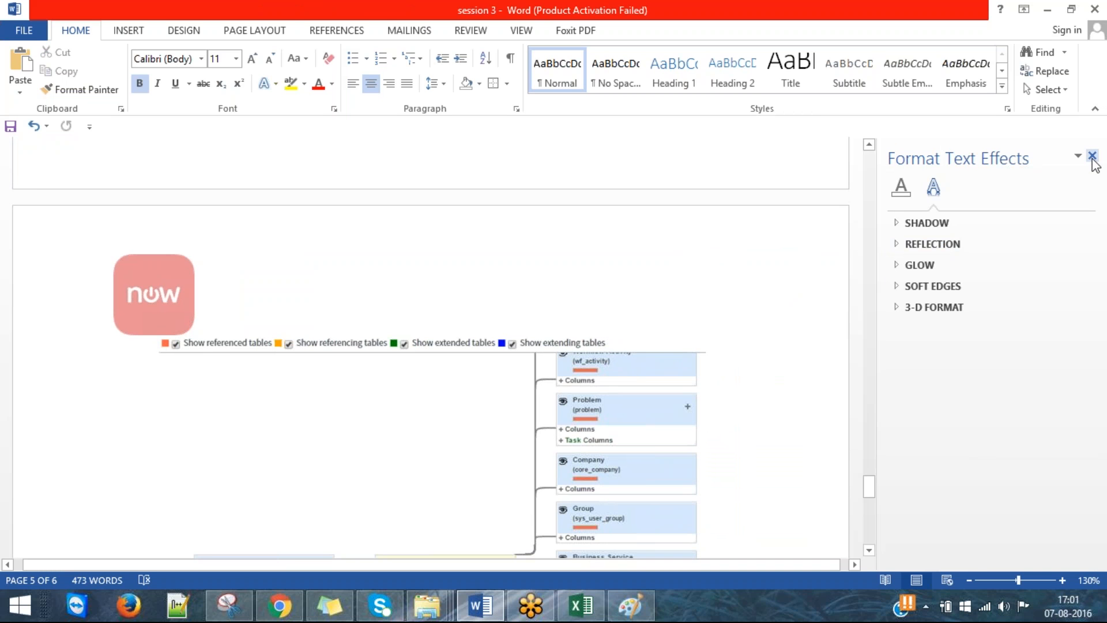
click(1093, 157)
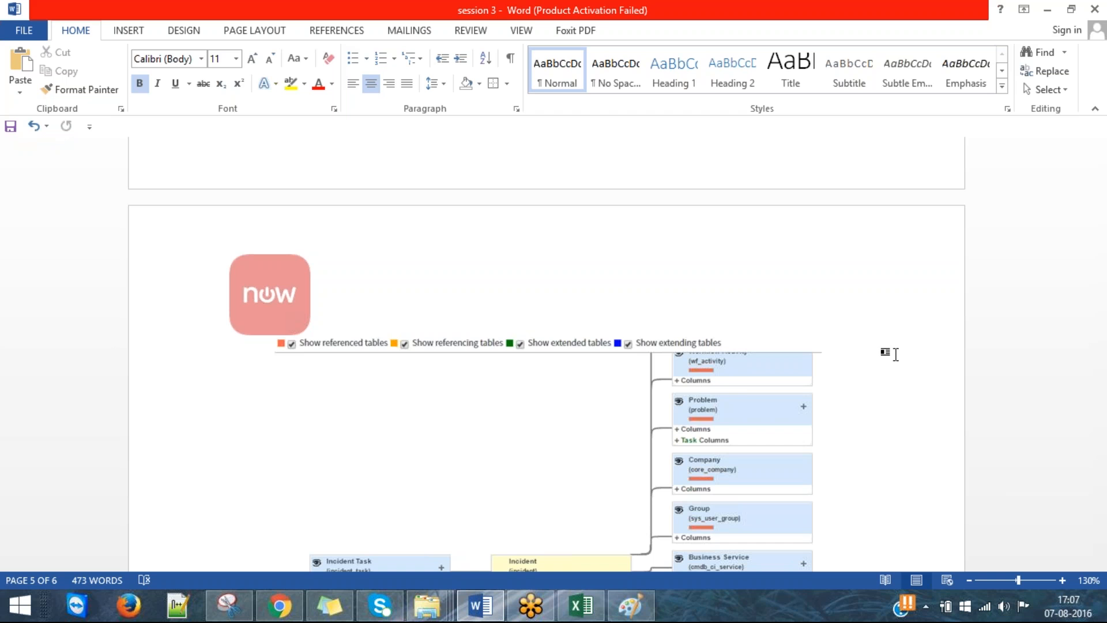
scroll(883, 353, down, 5)
right_click(622, 279)
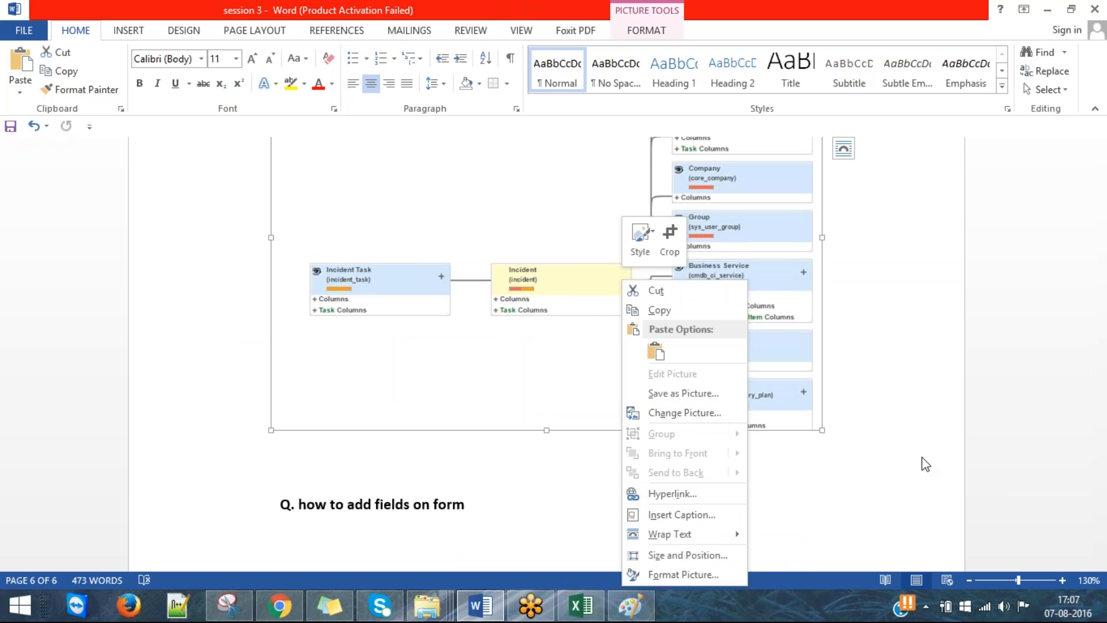
key(Escape)
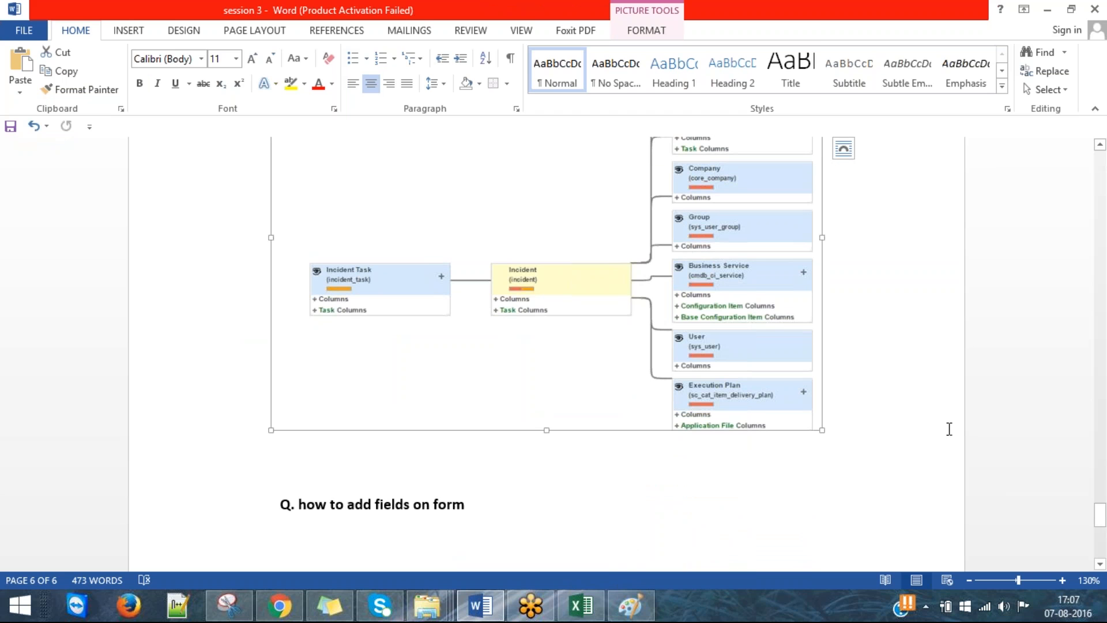
Close the Snipping Tool window and deselect the schema map picture in the Word document.
key(alt+Tab)
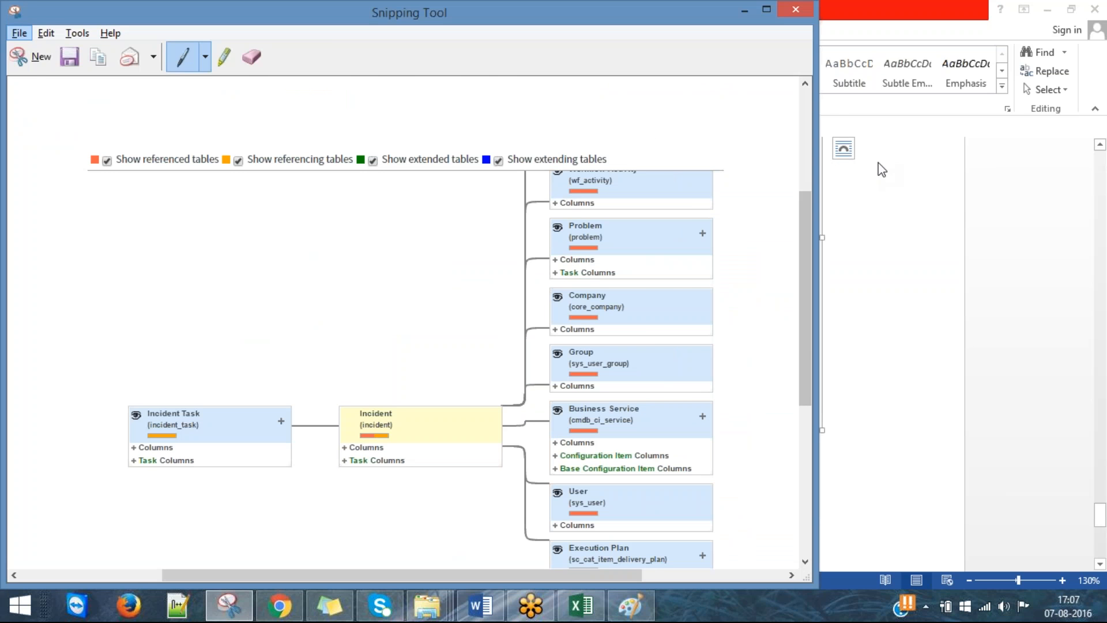
click(798, 7)
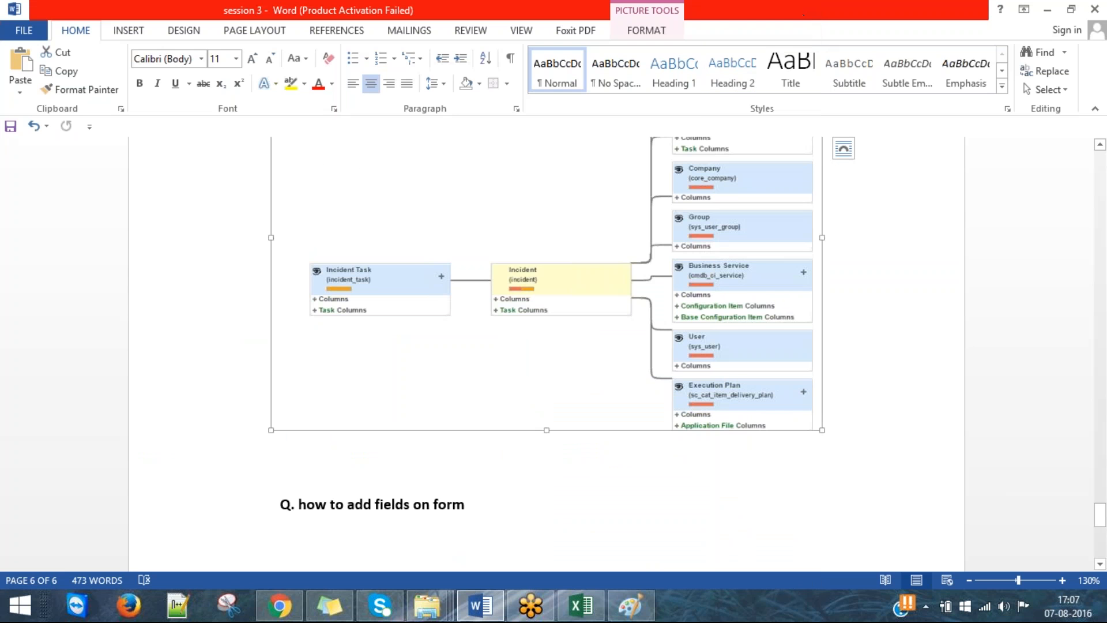
click(981, 374)
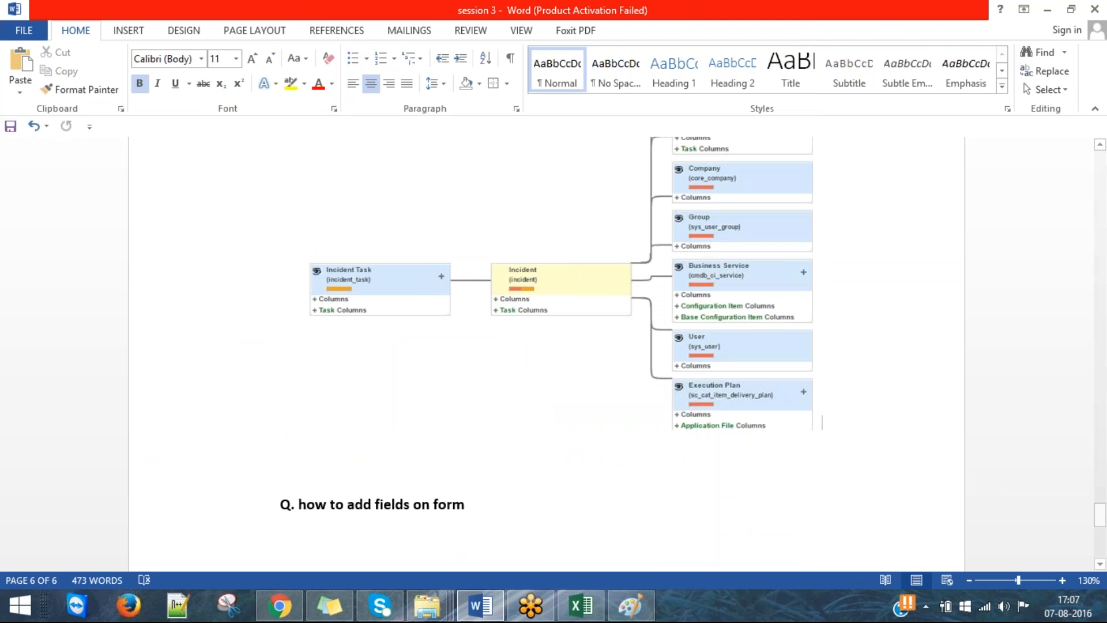
Switch to Chrome and review the Tables & Columns page alongside the Incident schema map.
click(279, 606)
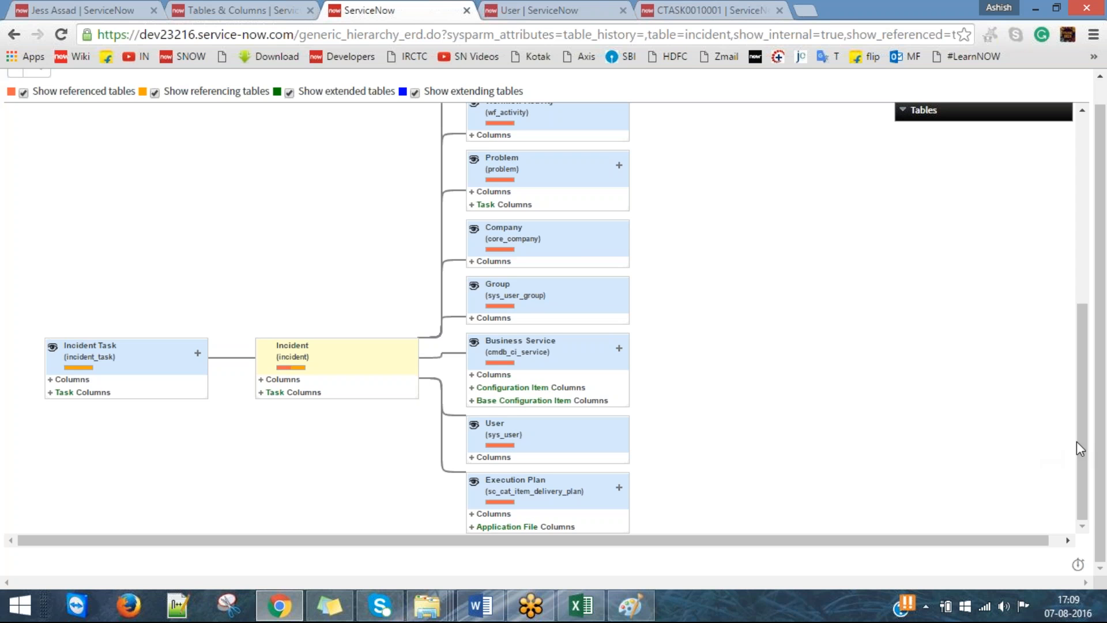
click(1052, 420)
click(547, 4)
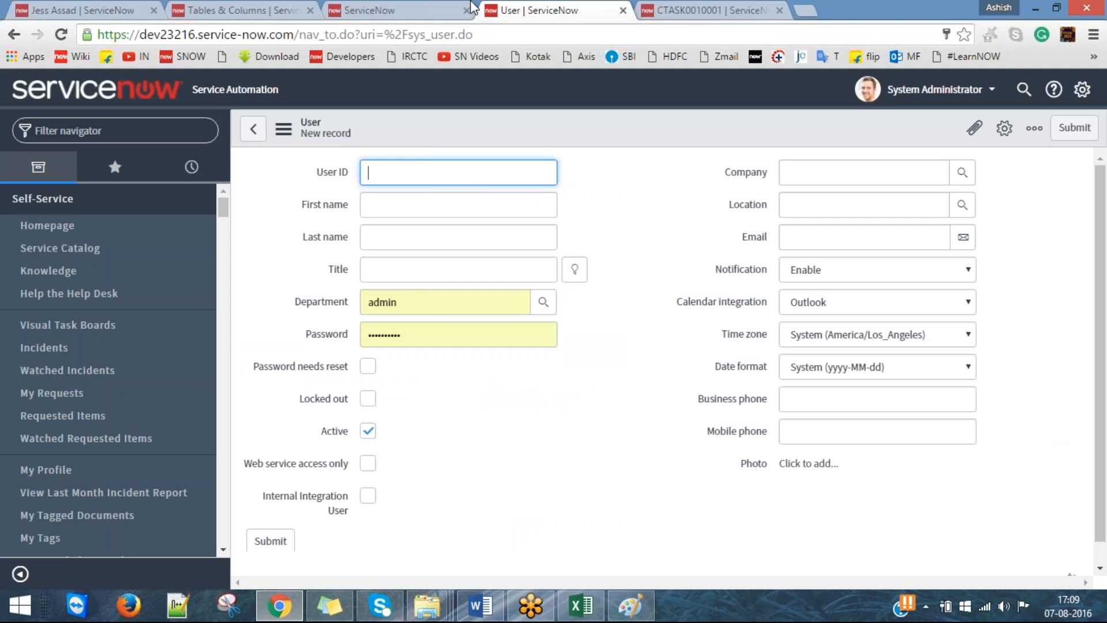
click(404, 5)
click(274, 6)
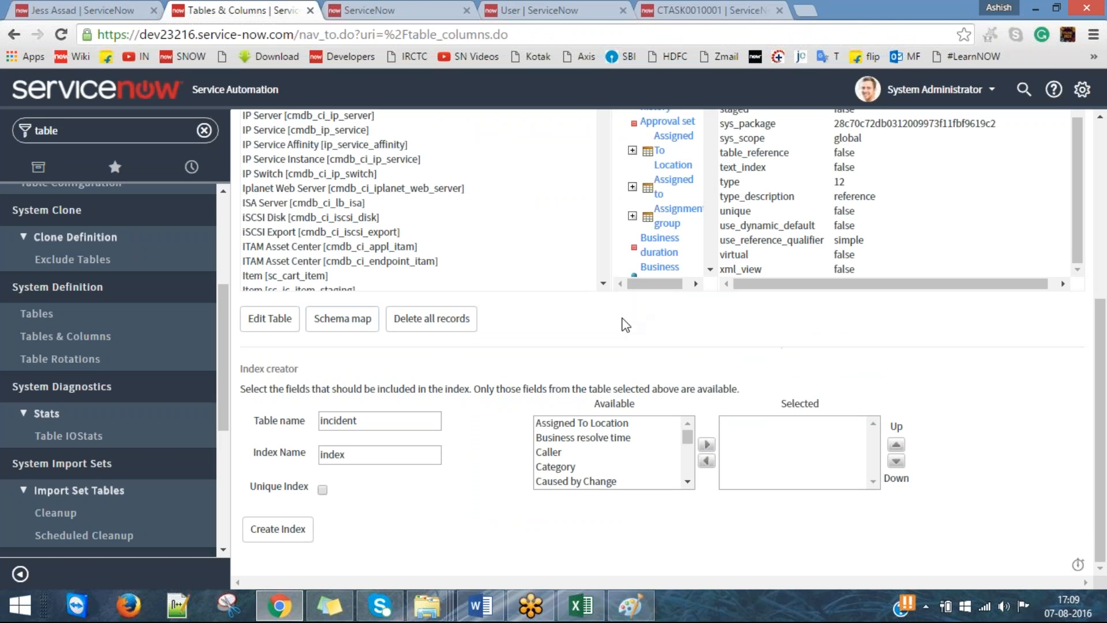
scroll(623, 324, up, 5)
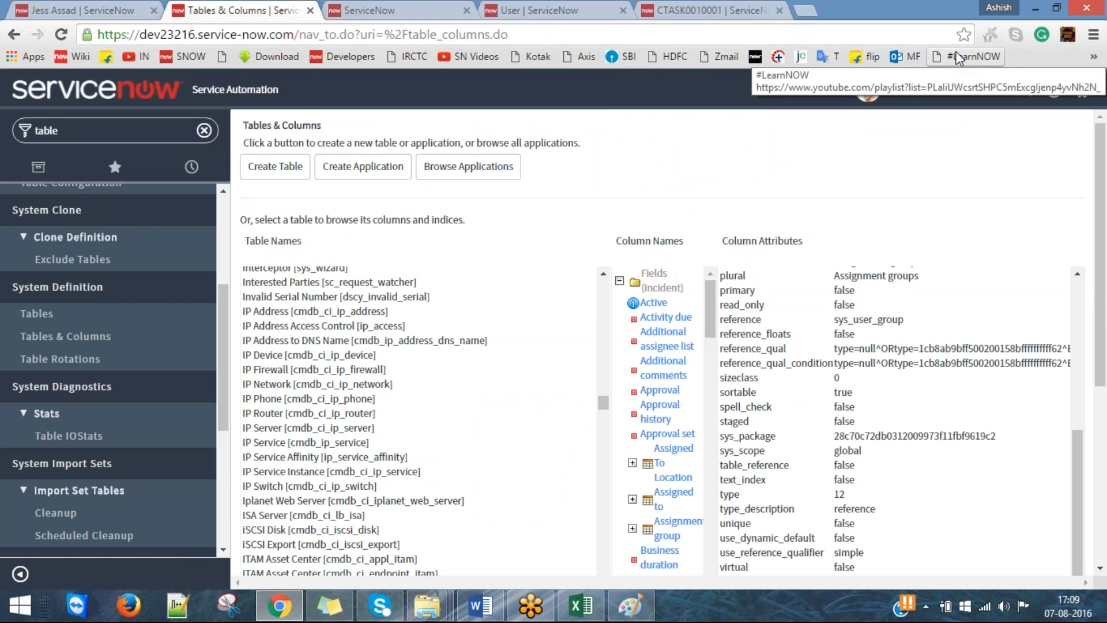
click(390, 6)
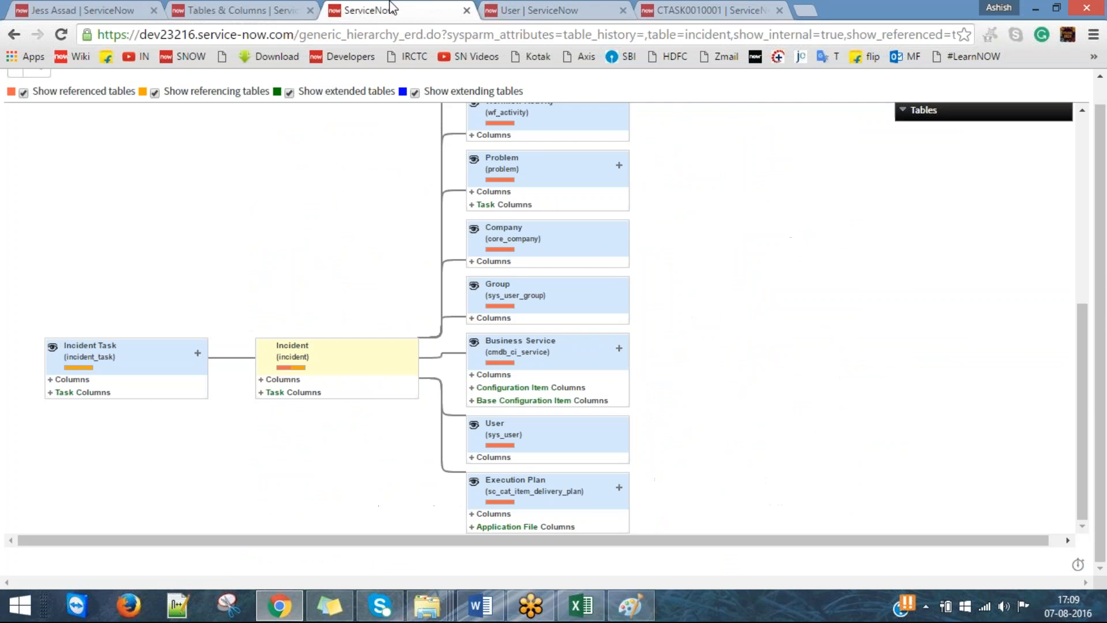
click(276, 6)
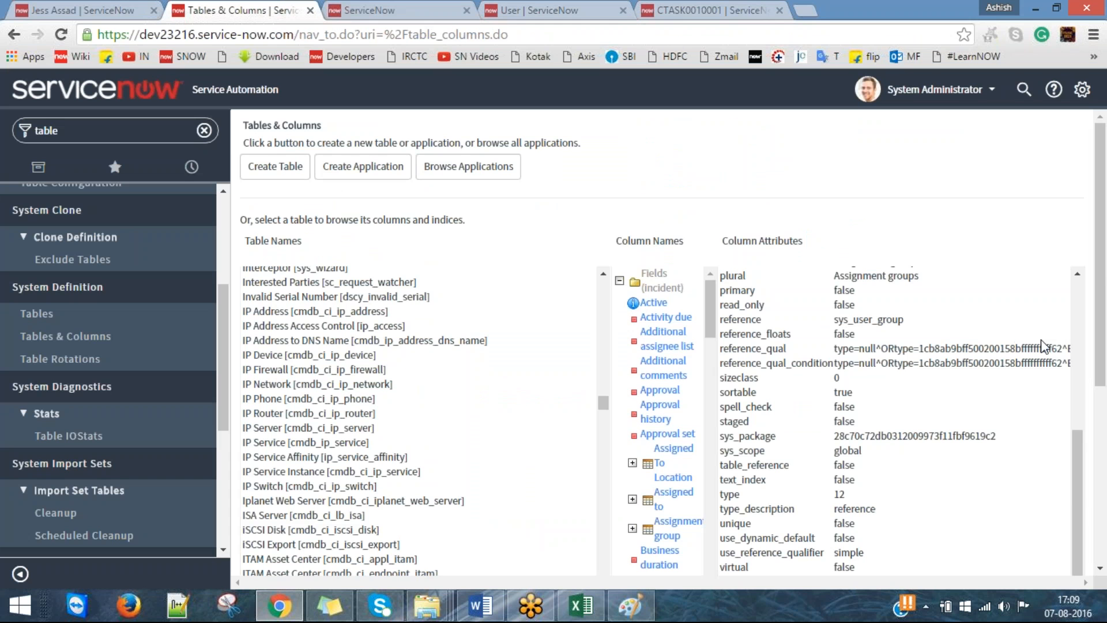
click(1081, 442)
click(404, 10)
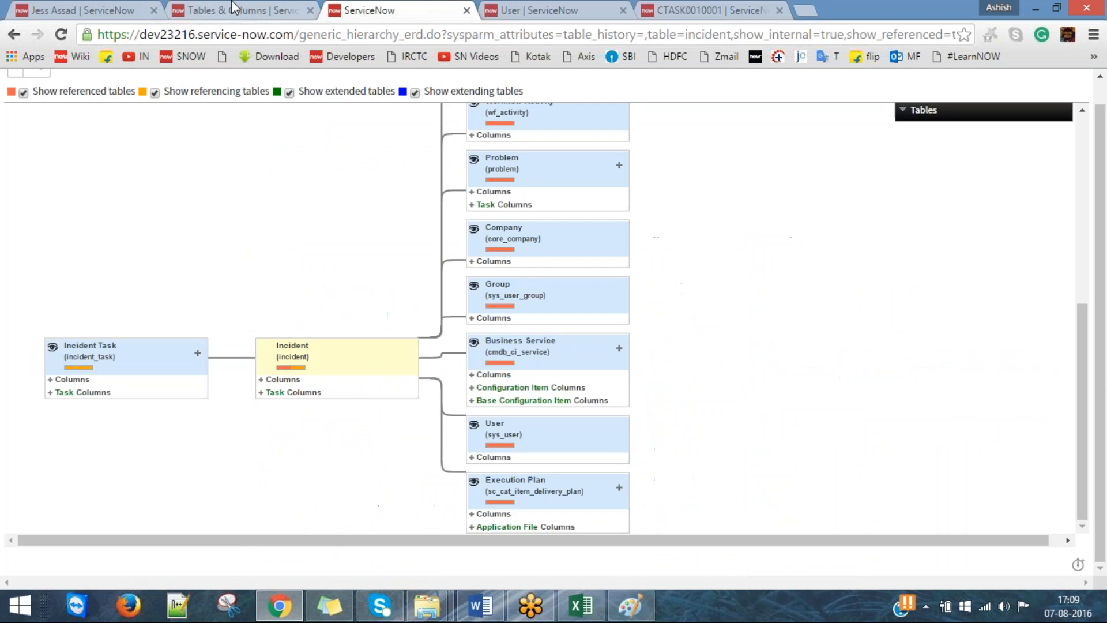
Go back to the Tables & Columns page and clear the navigator filter text.
click(248, 9)
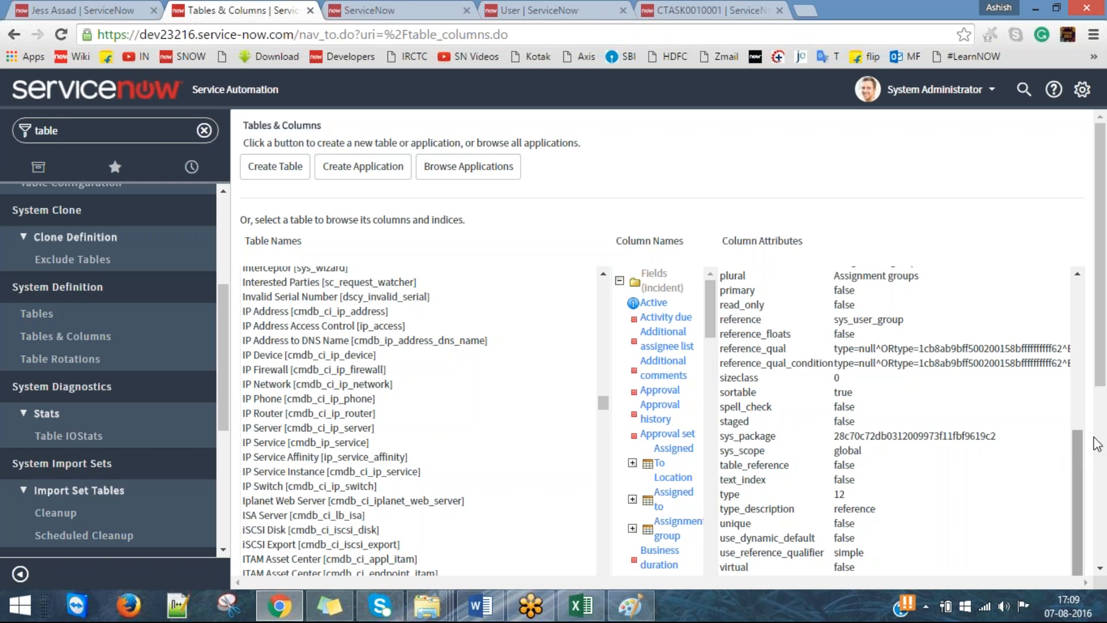
double_click(118, 132)
key(BackSpace)
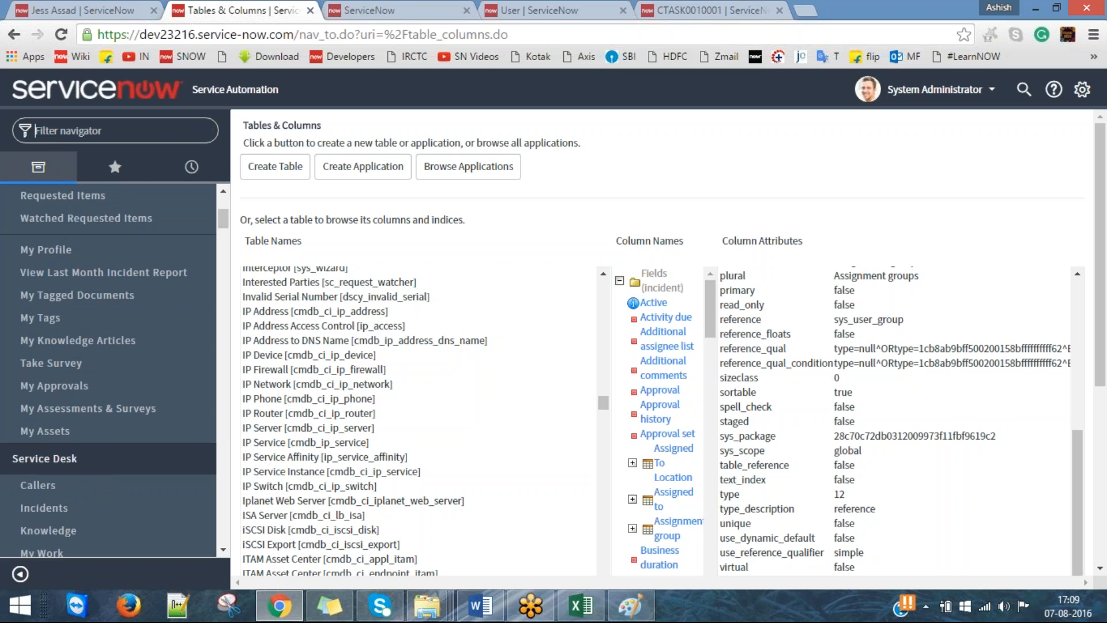
Switch to the session 3 Word document and review the notes from the INCIDENT, PROBLEM, CHANGE list to the Incident table list picture.
click(481, 605)
scroll(777, 430, down, 7)
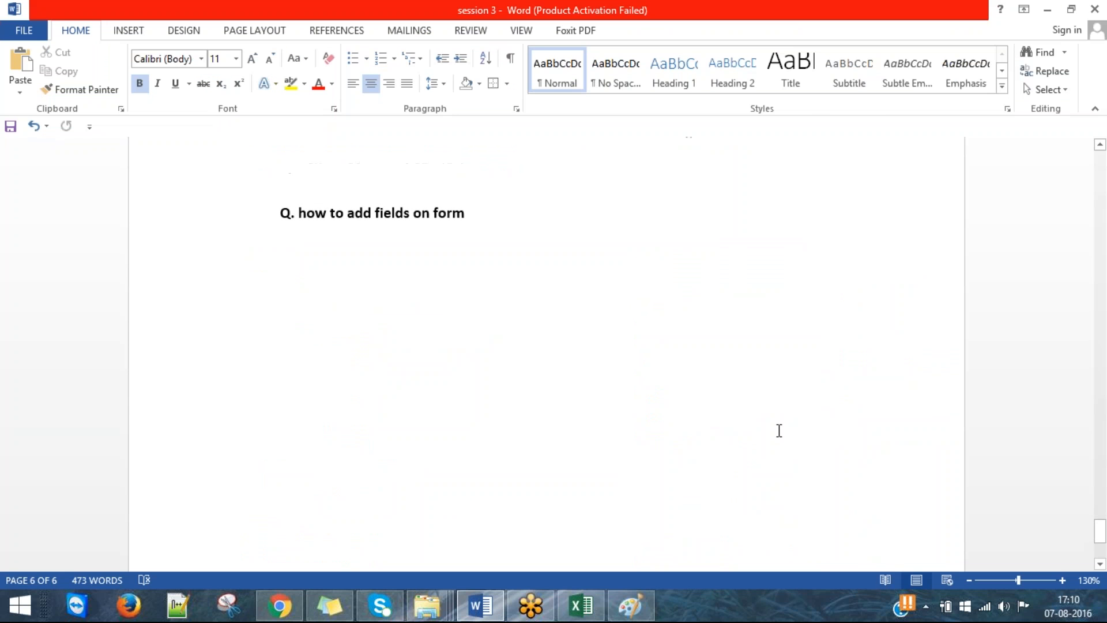
scroll(776, 424, up, 13)
scroll(767, 395, up, 15)
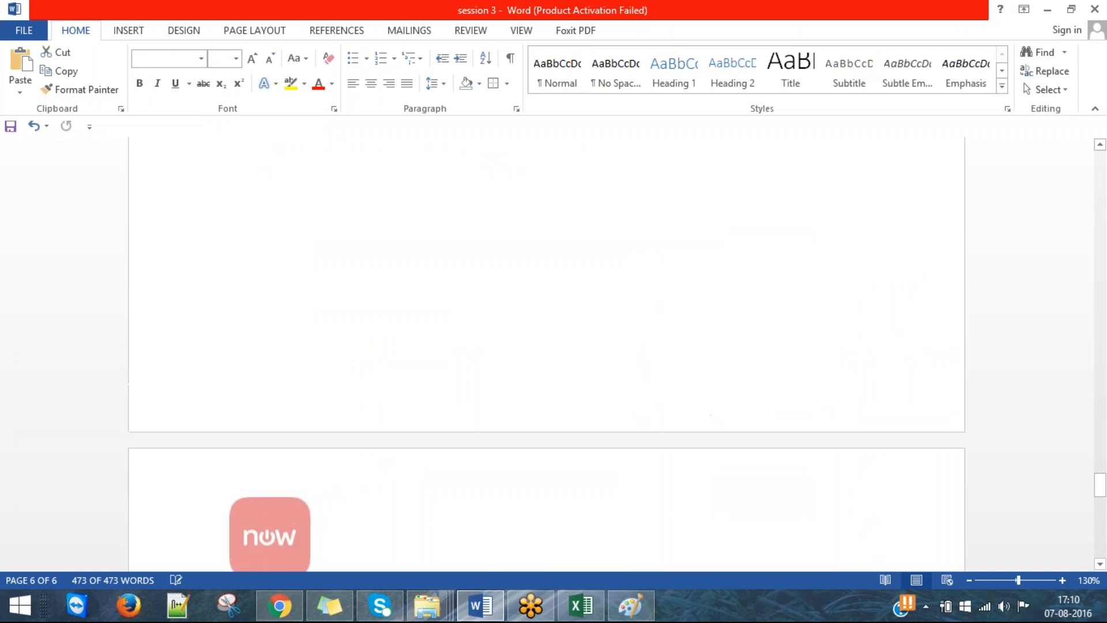
scroll(769, 387, up, 10)
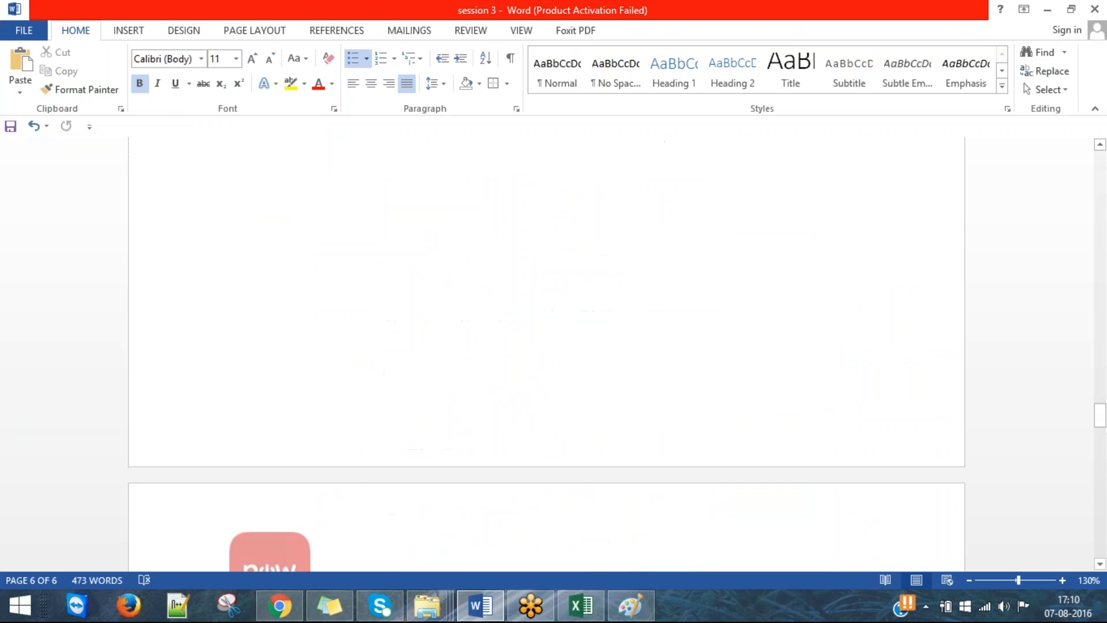
scroll(771, 385, down, 1)
drag(381, 239, 333, 258)
double_click(369, 276)
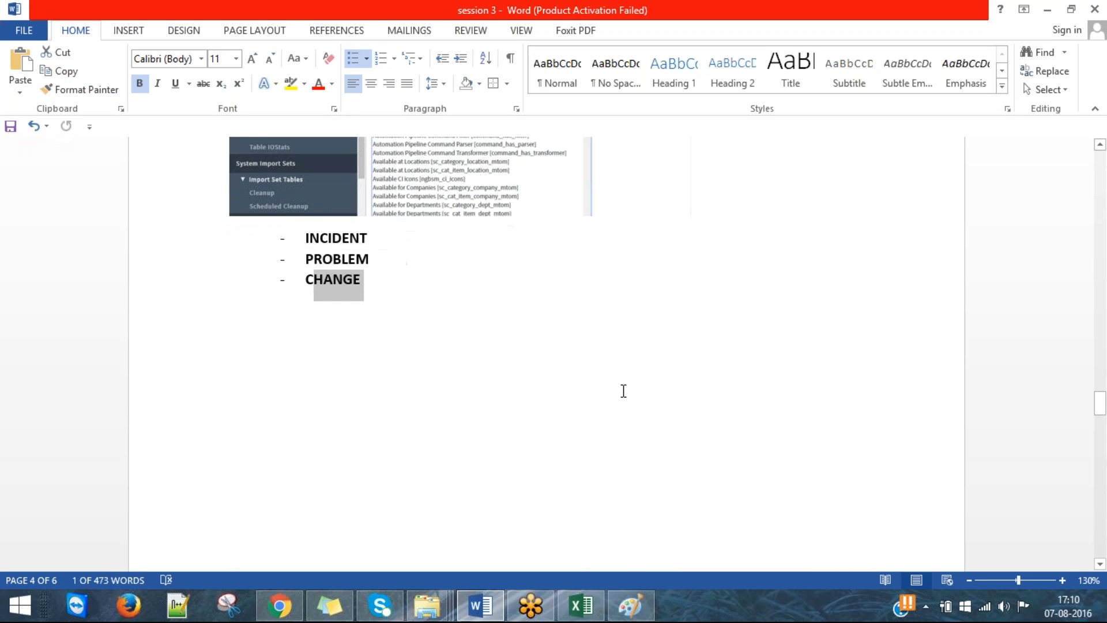
scroll(622, 389, down, 10)
click(576, 376)
scroll(576, 376, down, 4)
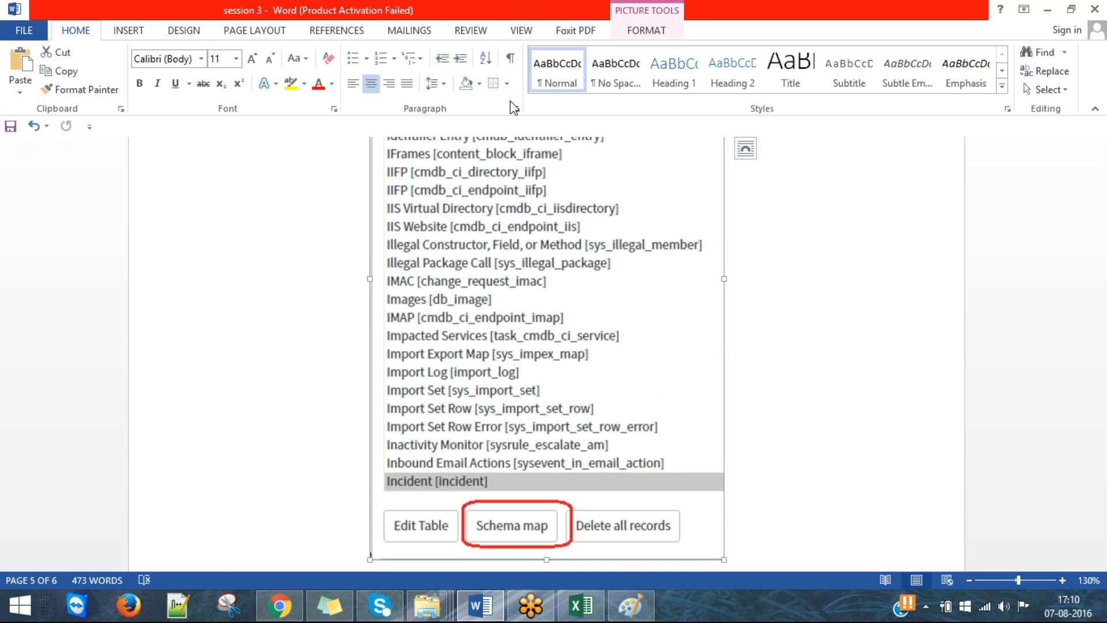
Insert blank lines after the Incident table list picture to push the Schema map heading onto the next page.
click(790, 304)
scroll(790, 304, down, 18)
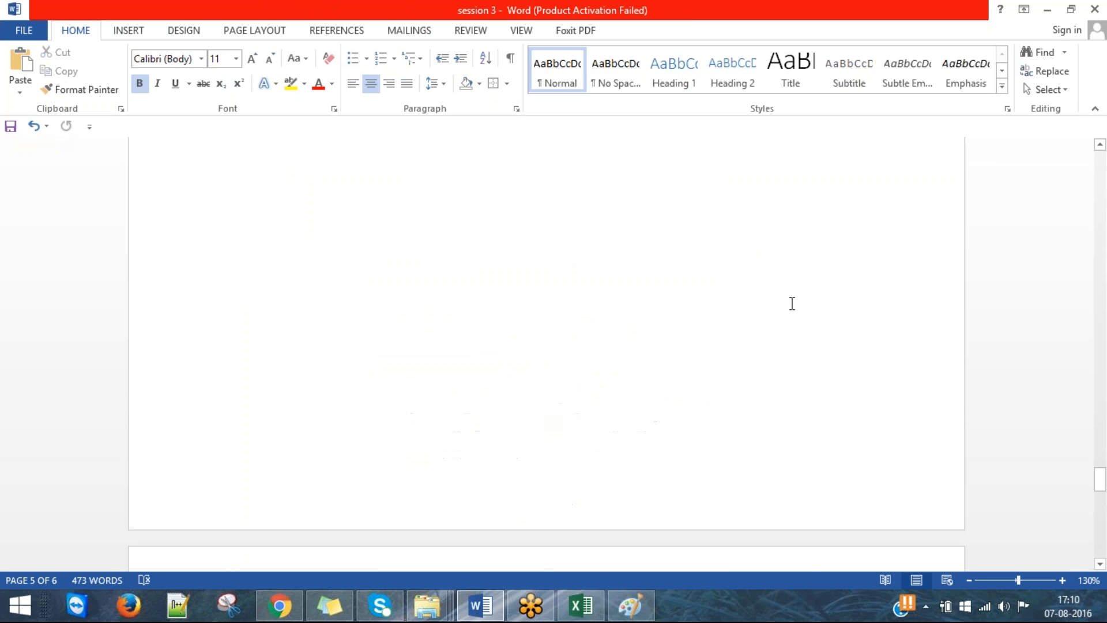
scroll(361, 347, up, 15)
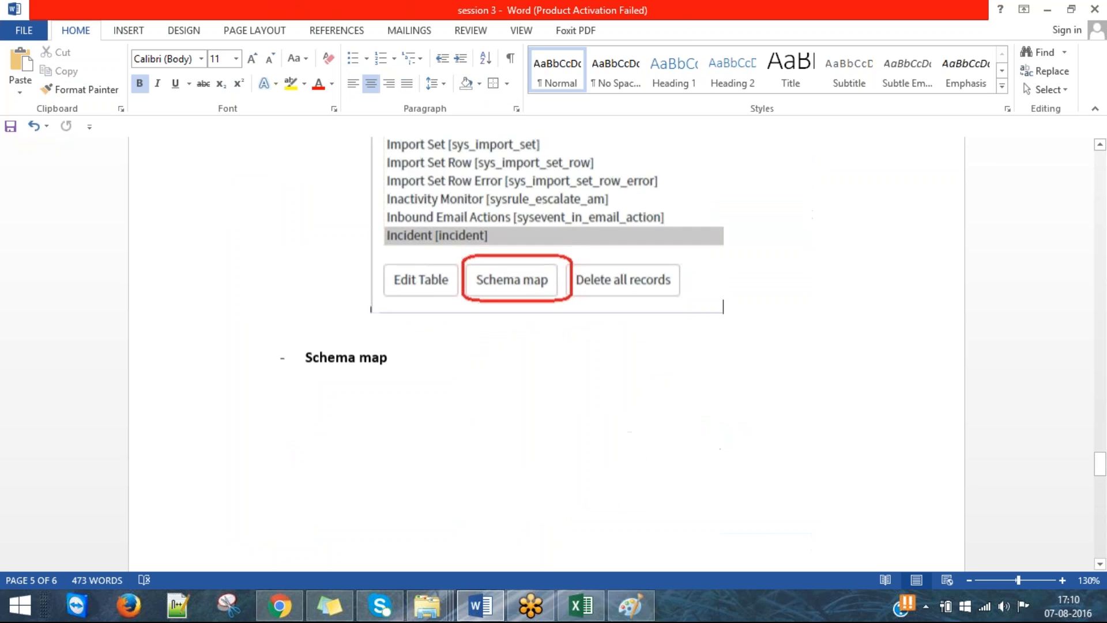
key(Return)
key(Return)
key(Return)
key(Return)
key(Return)
key(Return)
key(Return)
key(Return)
key(Return)
key(Return)
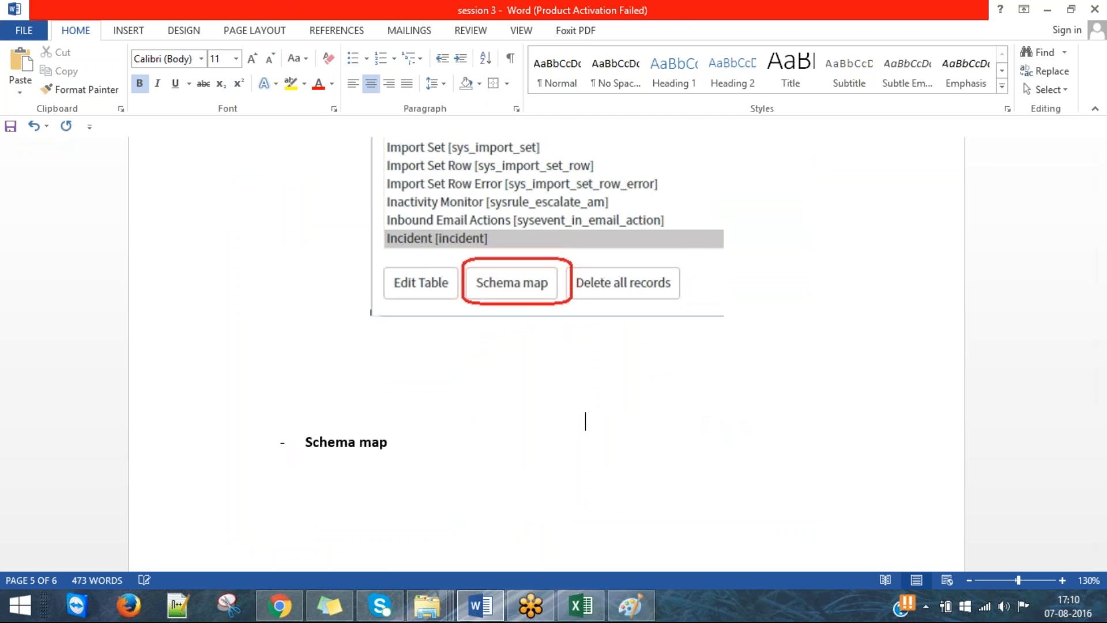
scroll(450, 335, down, 5)
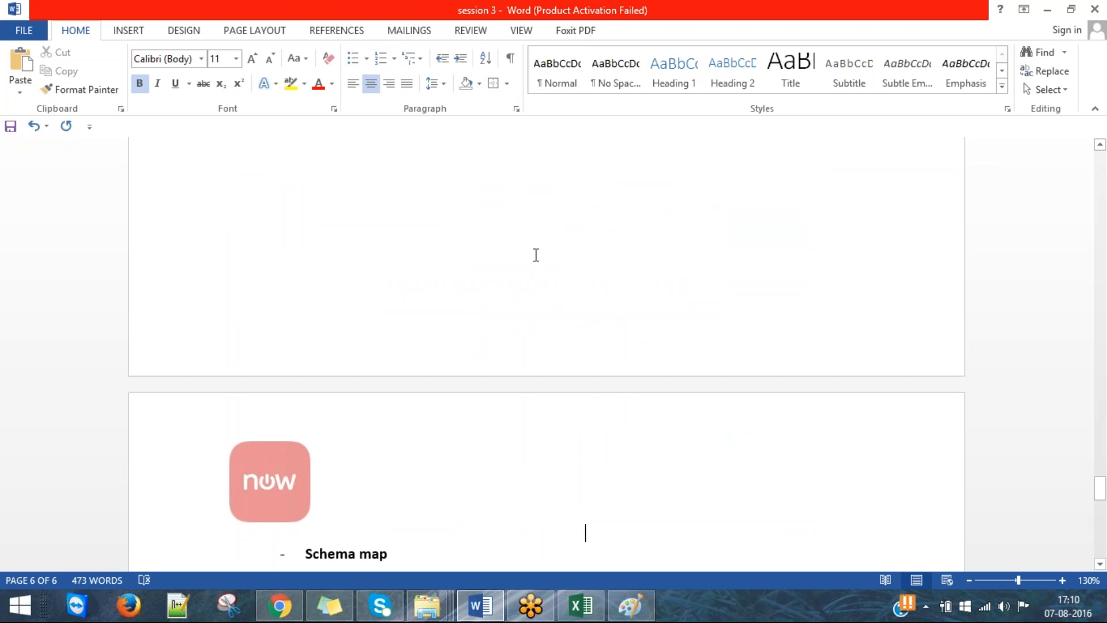
scroll(663, 317, down, 3)
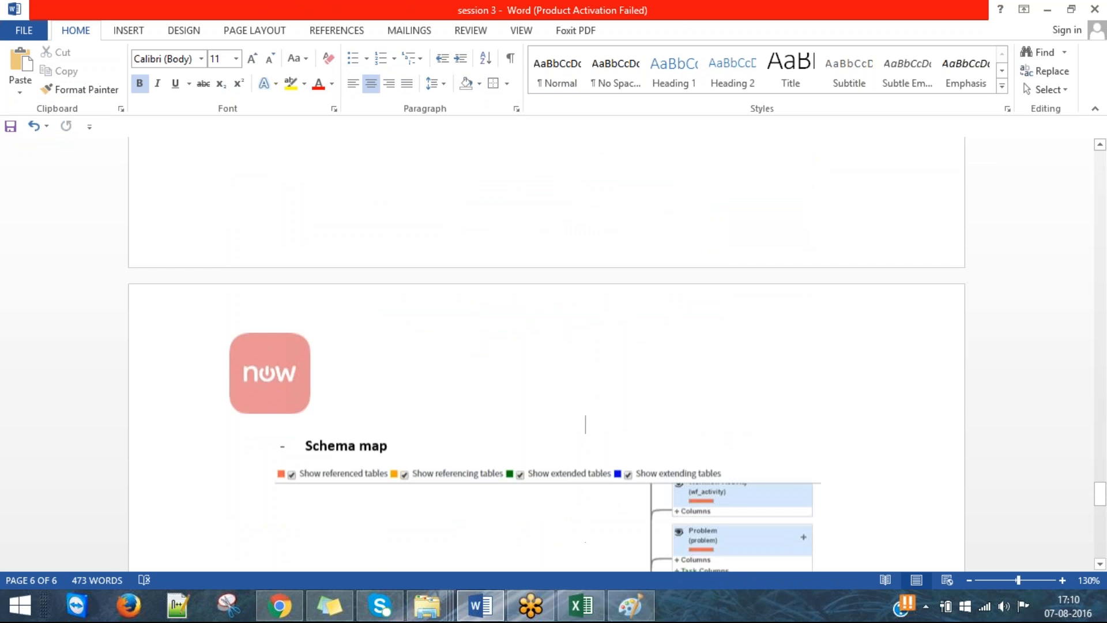
scroll(845, 365, down, 2)
Shrink the schema map picture slightly from its lower corner and deselect it.
scroll(841, 363, down, 8)
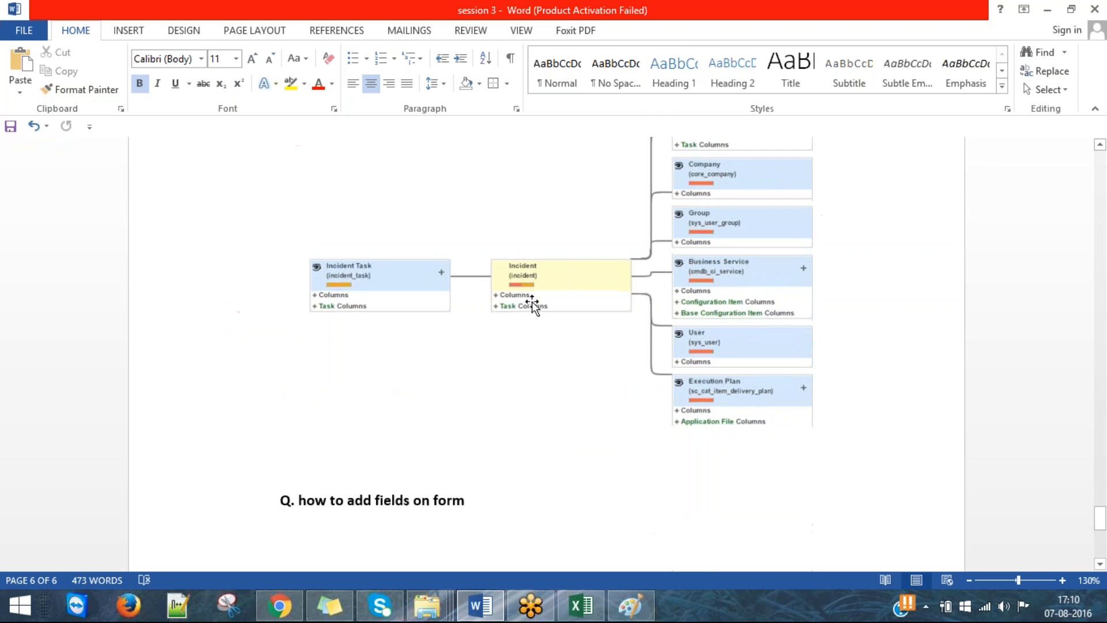
click(531, 304)
drag(272, 428, 304, 413)
click(905, 309)
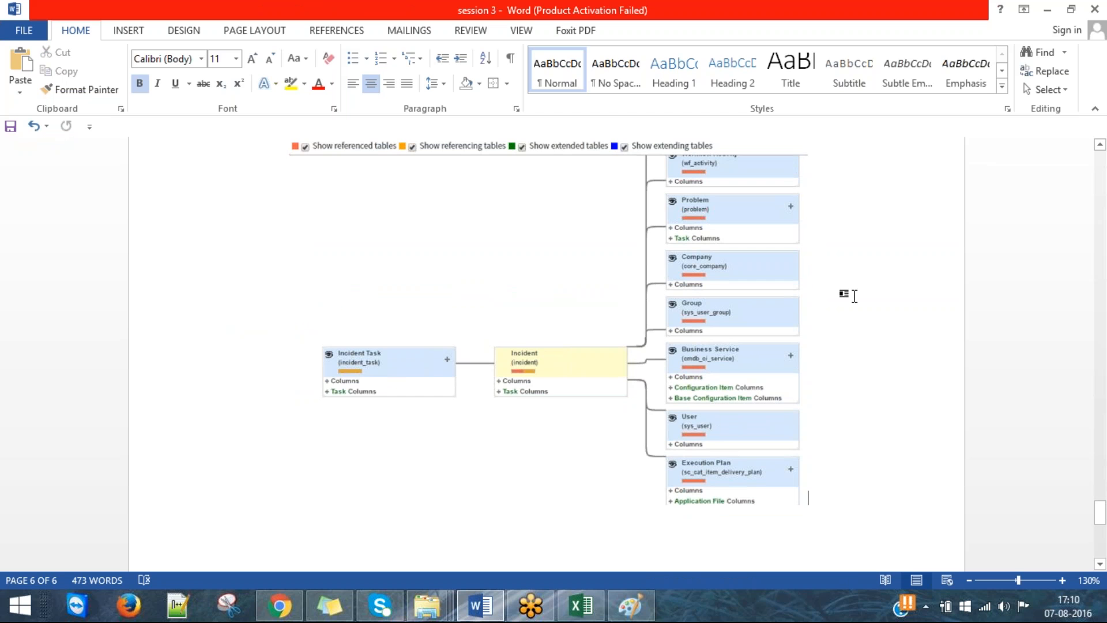
Undo the last two edits around the "Q. how to add fields on form" line and save the document.
scroll(925, 430, down, 3)
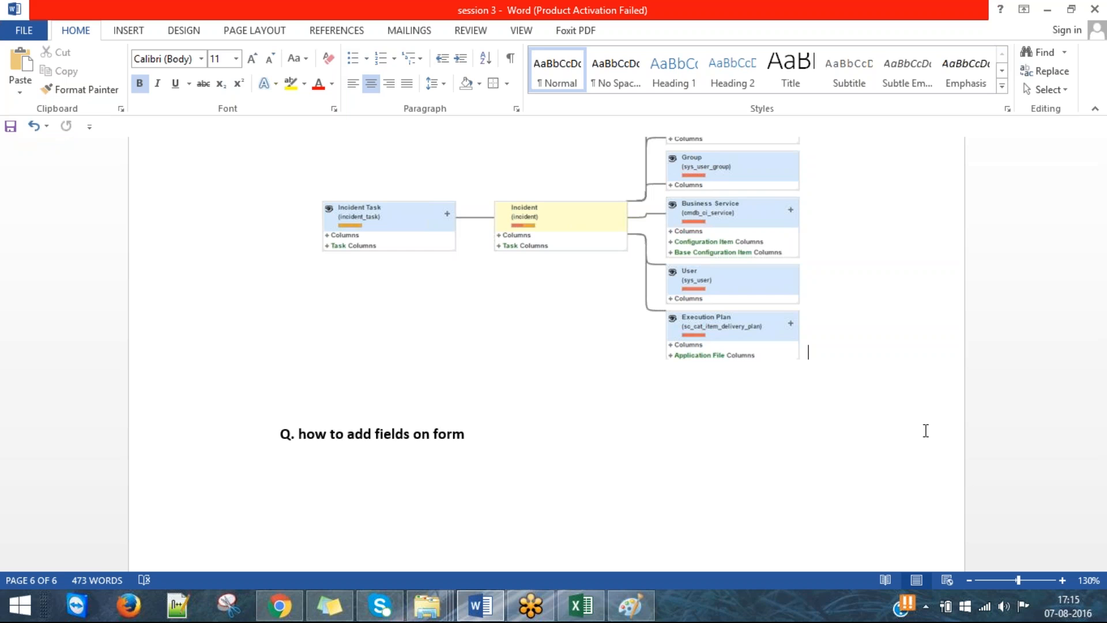
key(ctrl+z)
key(ctrl+z)
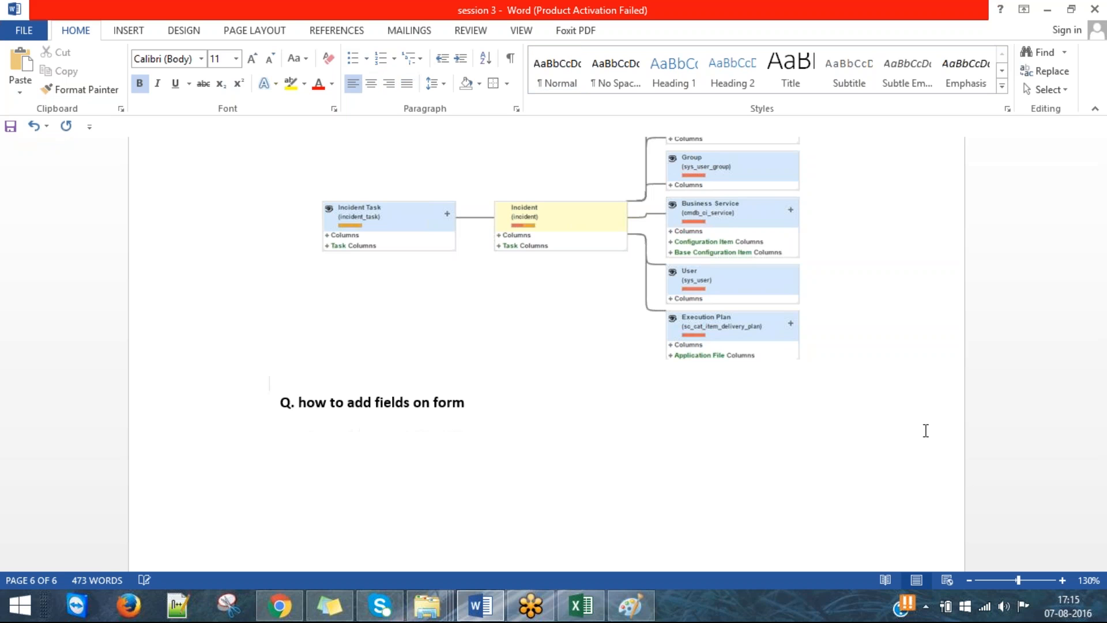
key(ctrl+s)
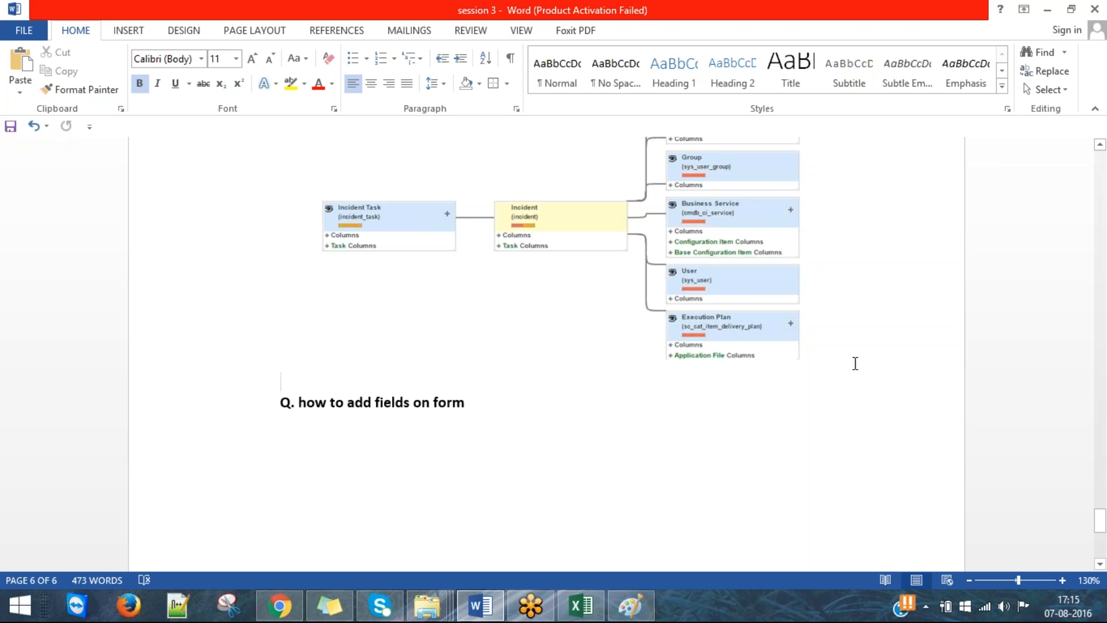
Review the layout of the table list, Schema map section and the INCIDENT, PROBLEM, CHANGE list across the document pages.
scroll(855, 363, up, 3)
scroll(910, 309, up, 10)
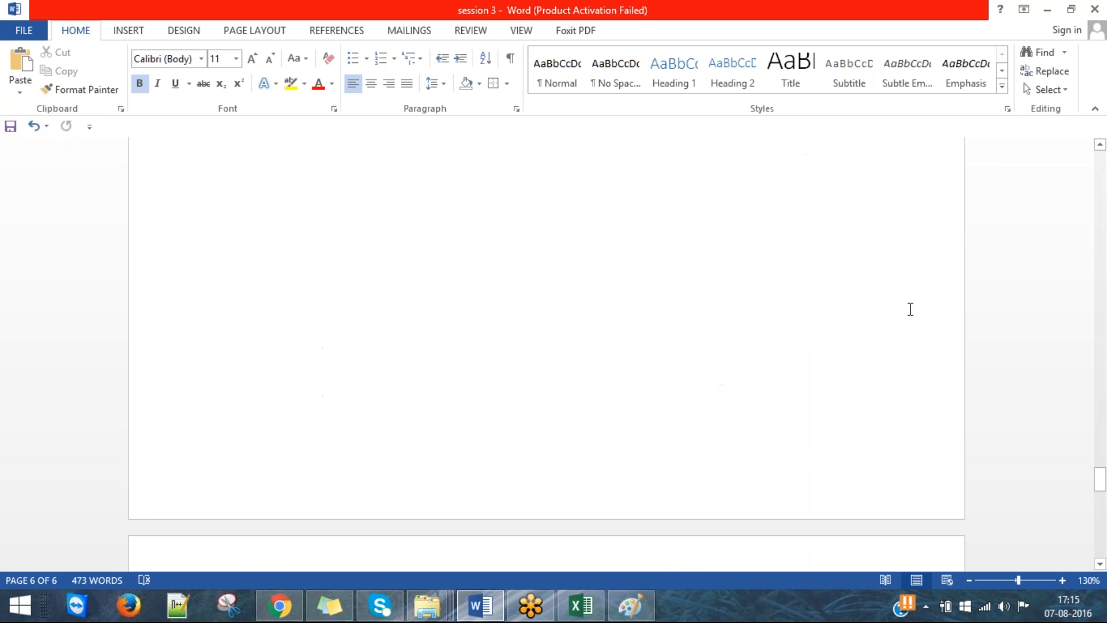
scroll(913, 304, down, 10)
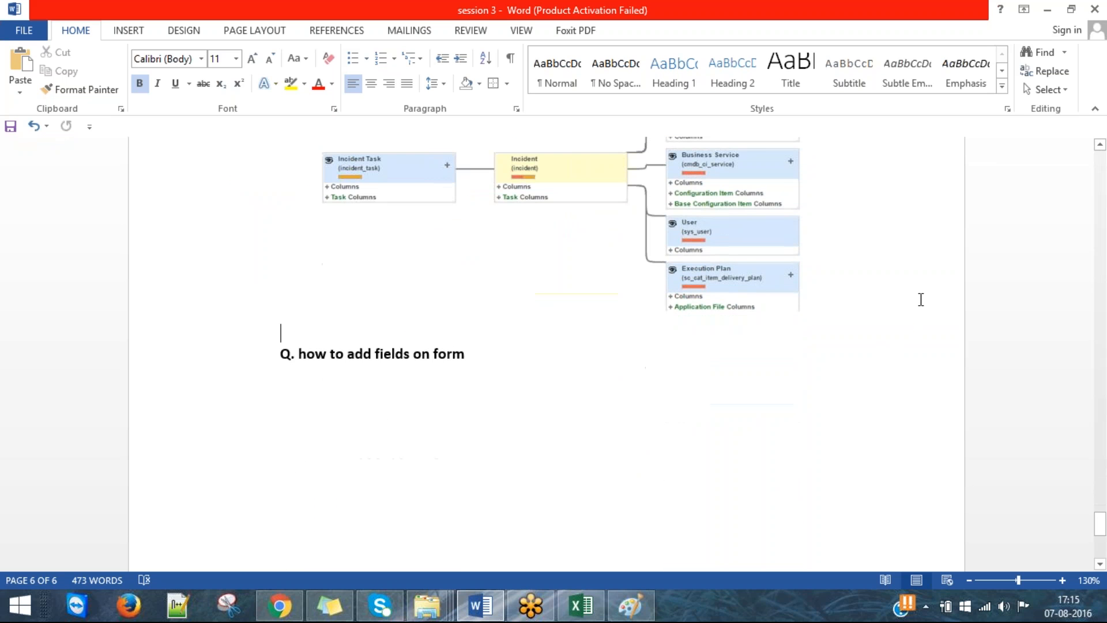
scroll(922, 299, up, 15)
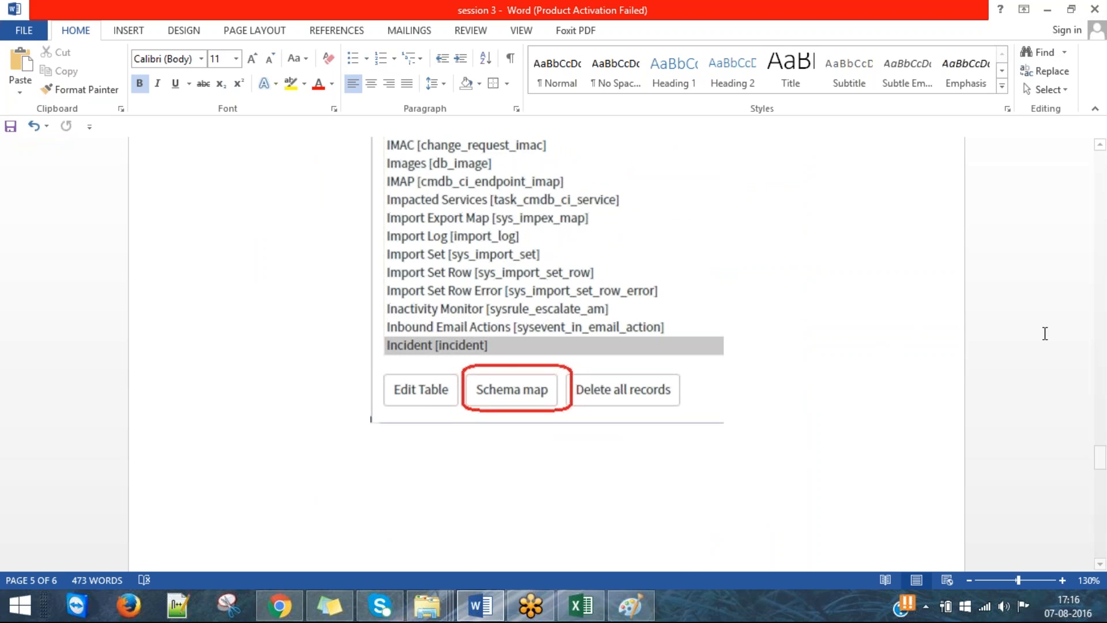
scroll(1002, 329, up, 10)
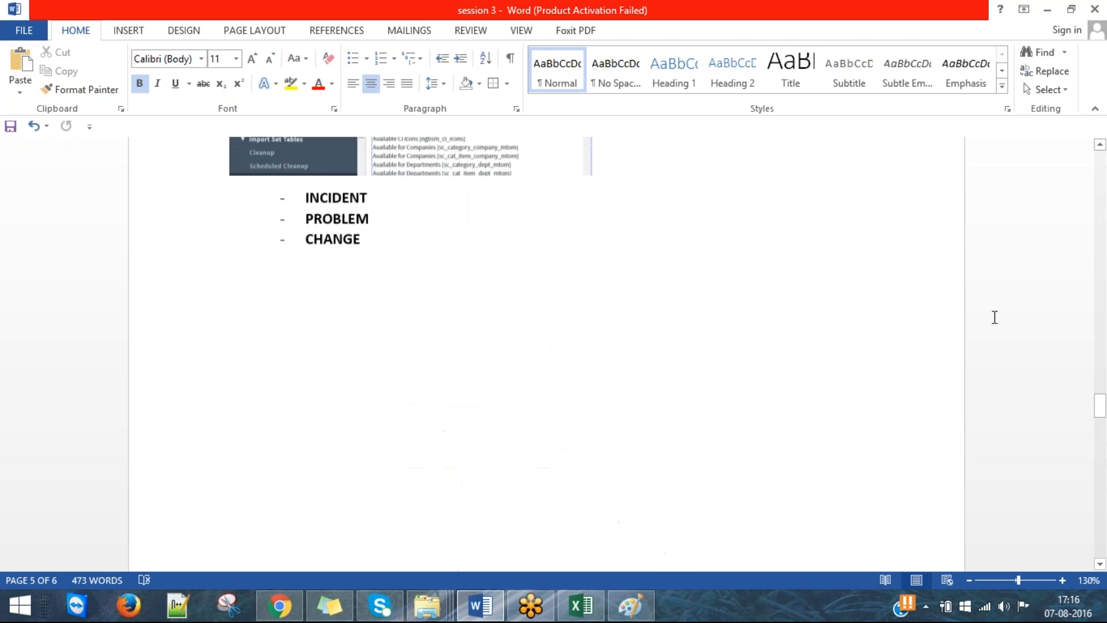
scroll(995, 318, up, 3)
scroll(989, 301, down, 12)
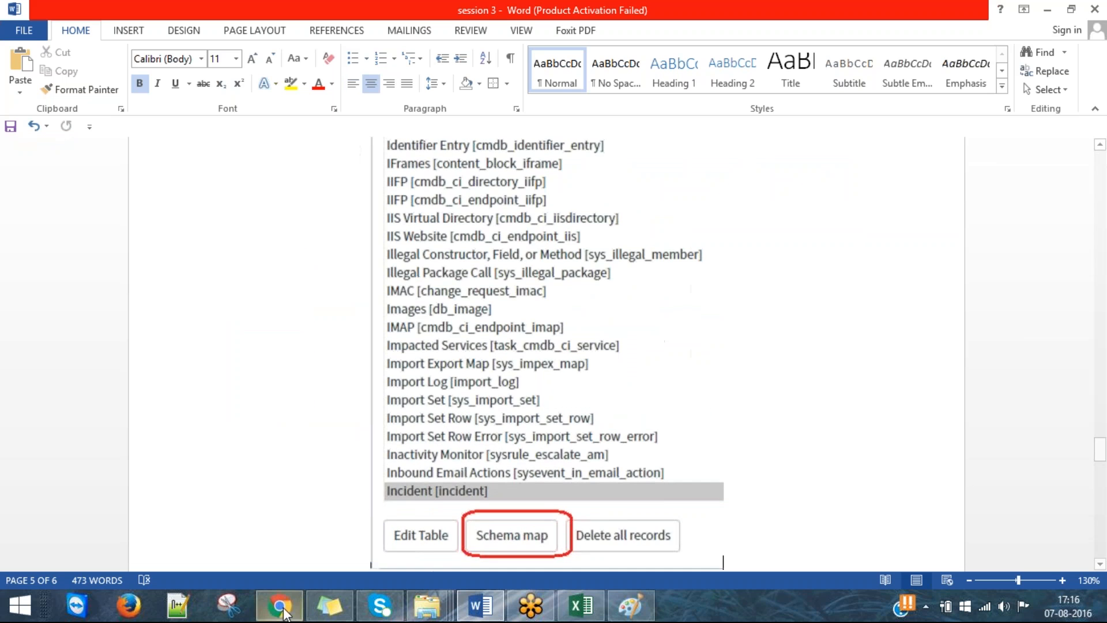
scroll(920, 344, down, 8)
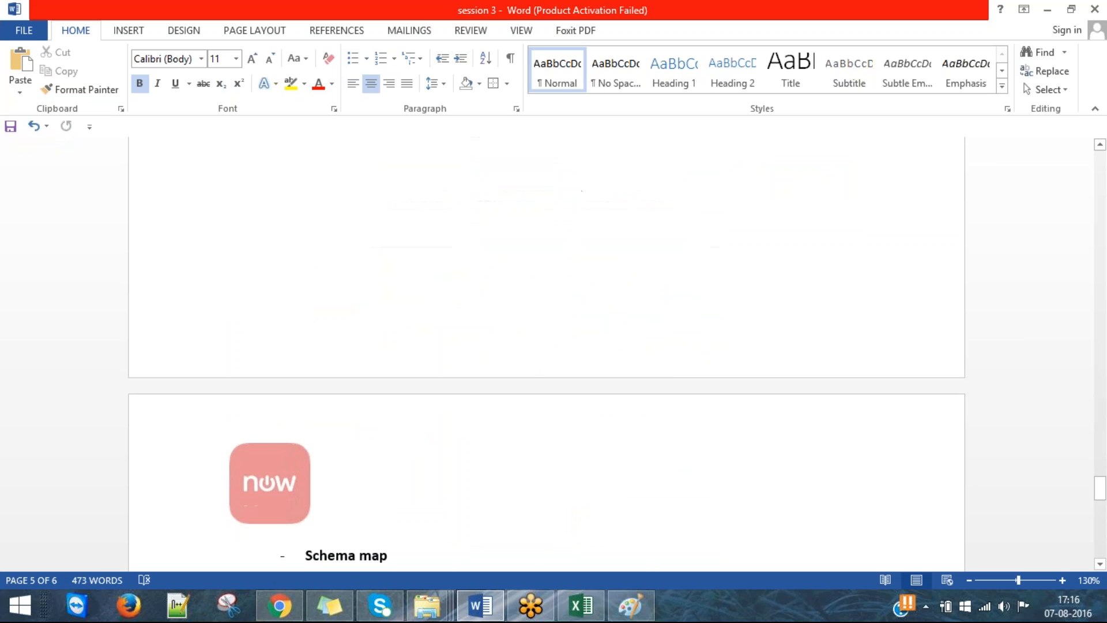
scroll(929, 309, down, 15)
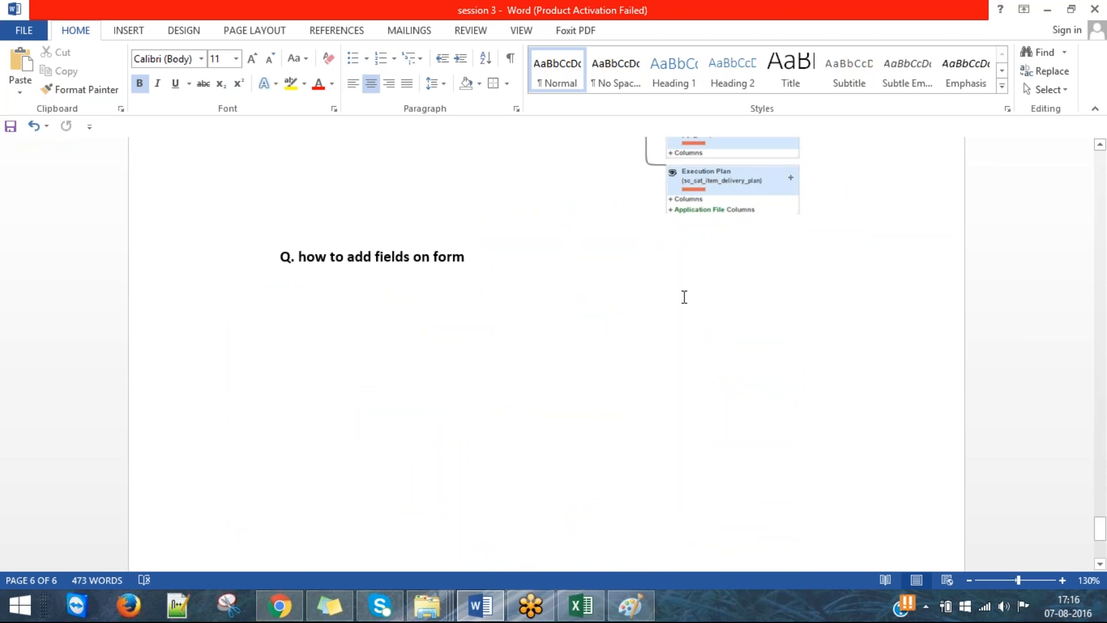
Rework the spacing above "Q. how to add fields on form", leaving one centred blank line below the schema map picture.
click(353, 231)
key(Return)
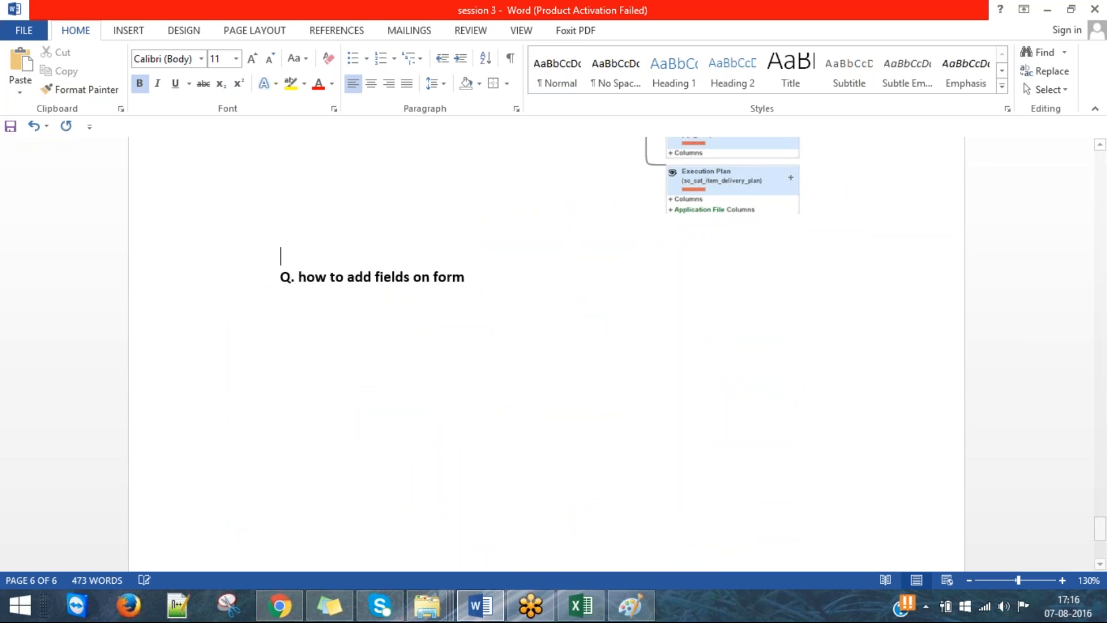
key(Delete)
key(Up)
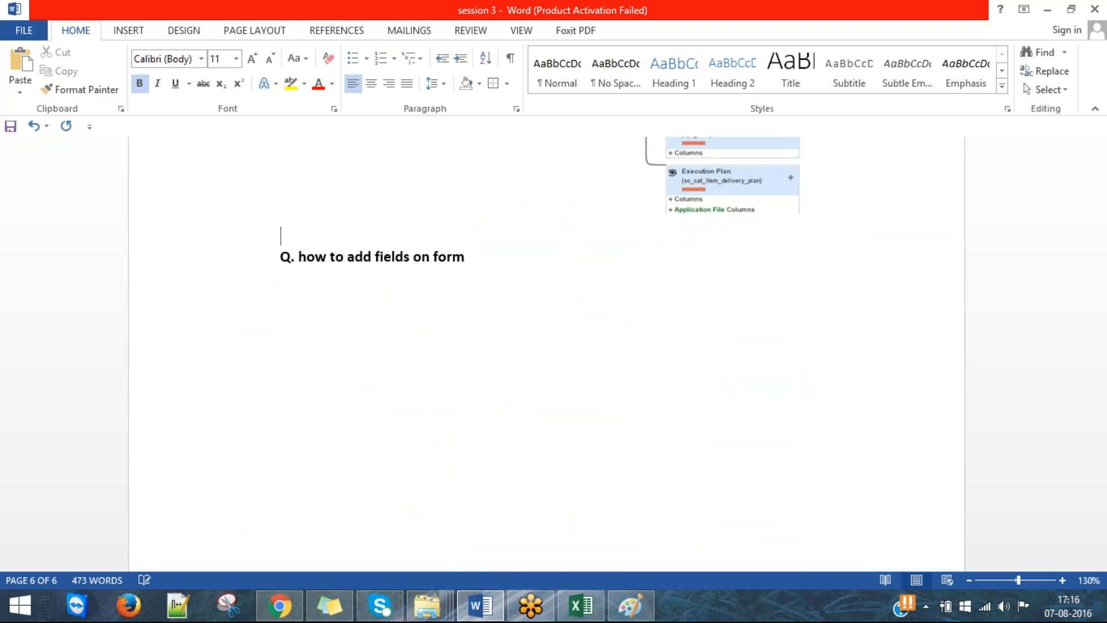
key(Delete)
key(Up)
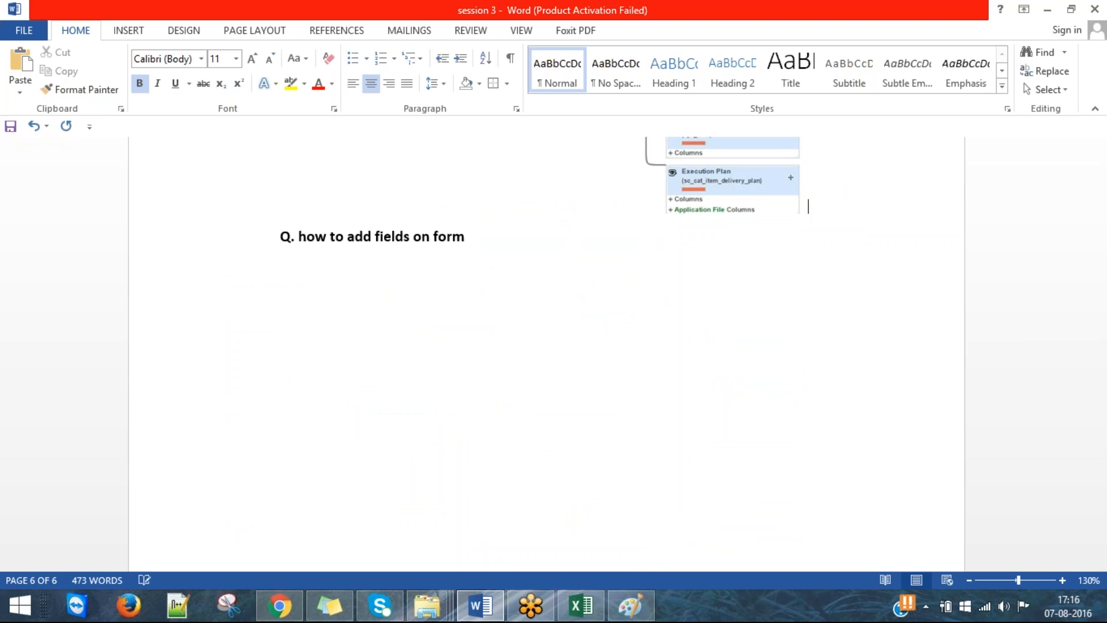
key(Return)
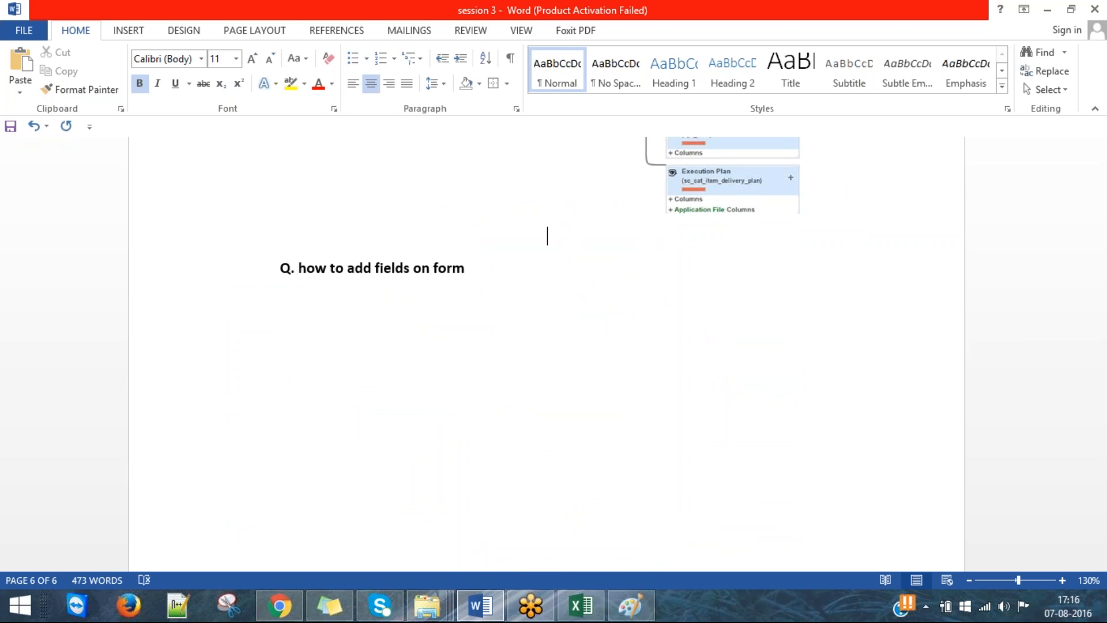